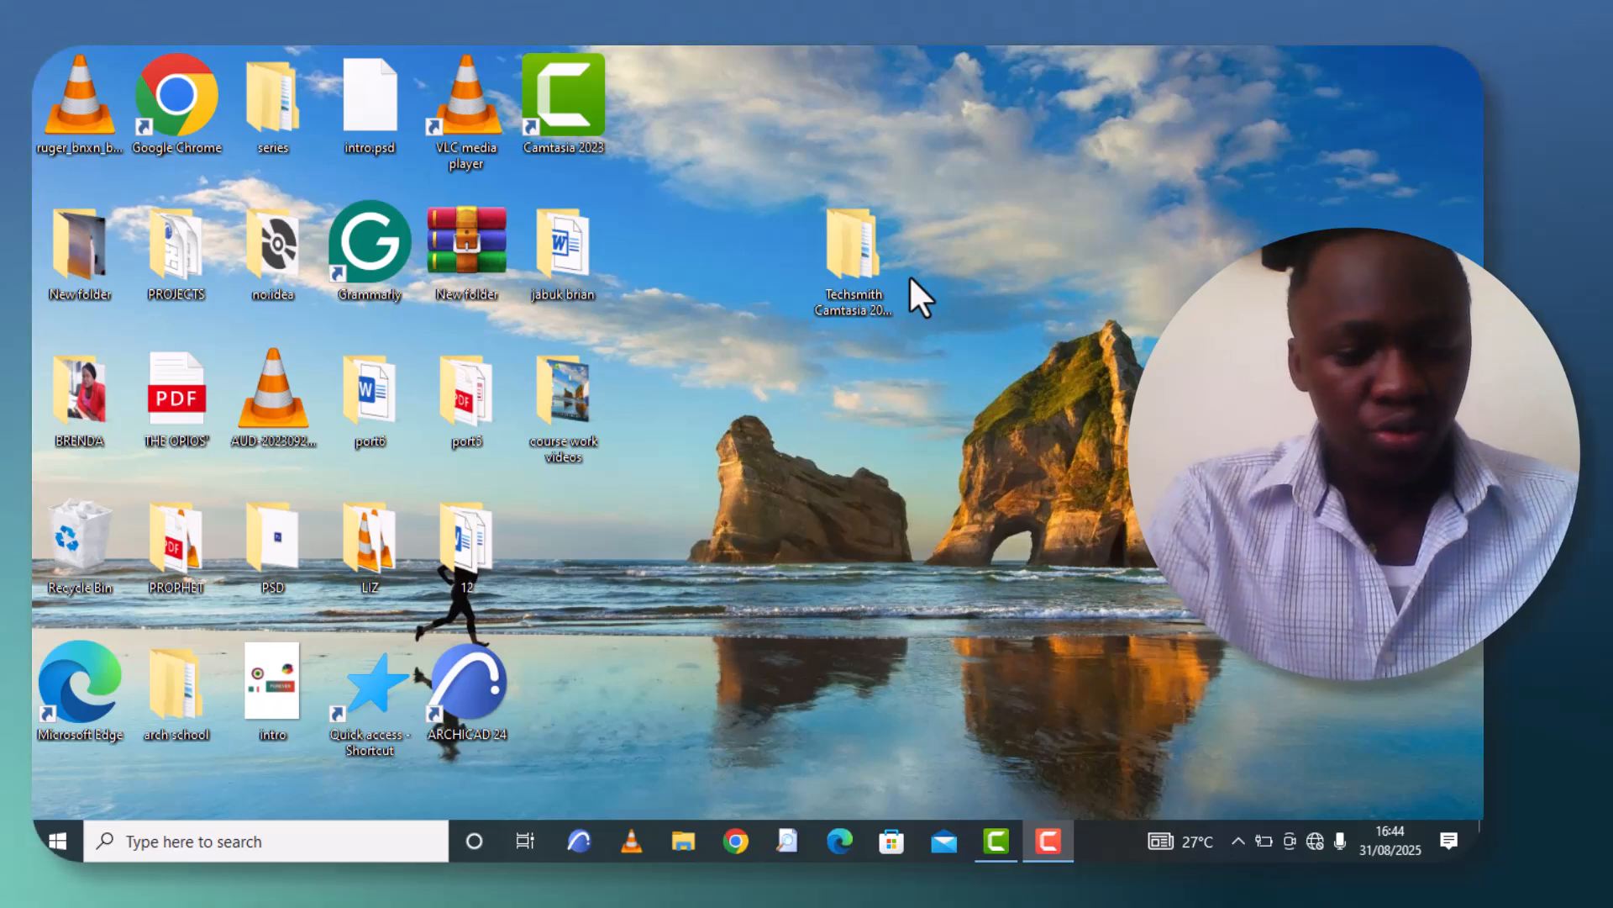
Launch Microsoft Word with the Run command winword and create a blank document.
key(super+r)
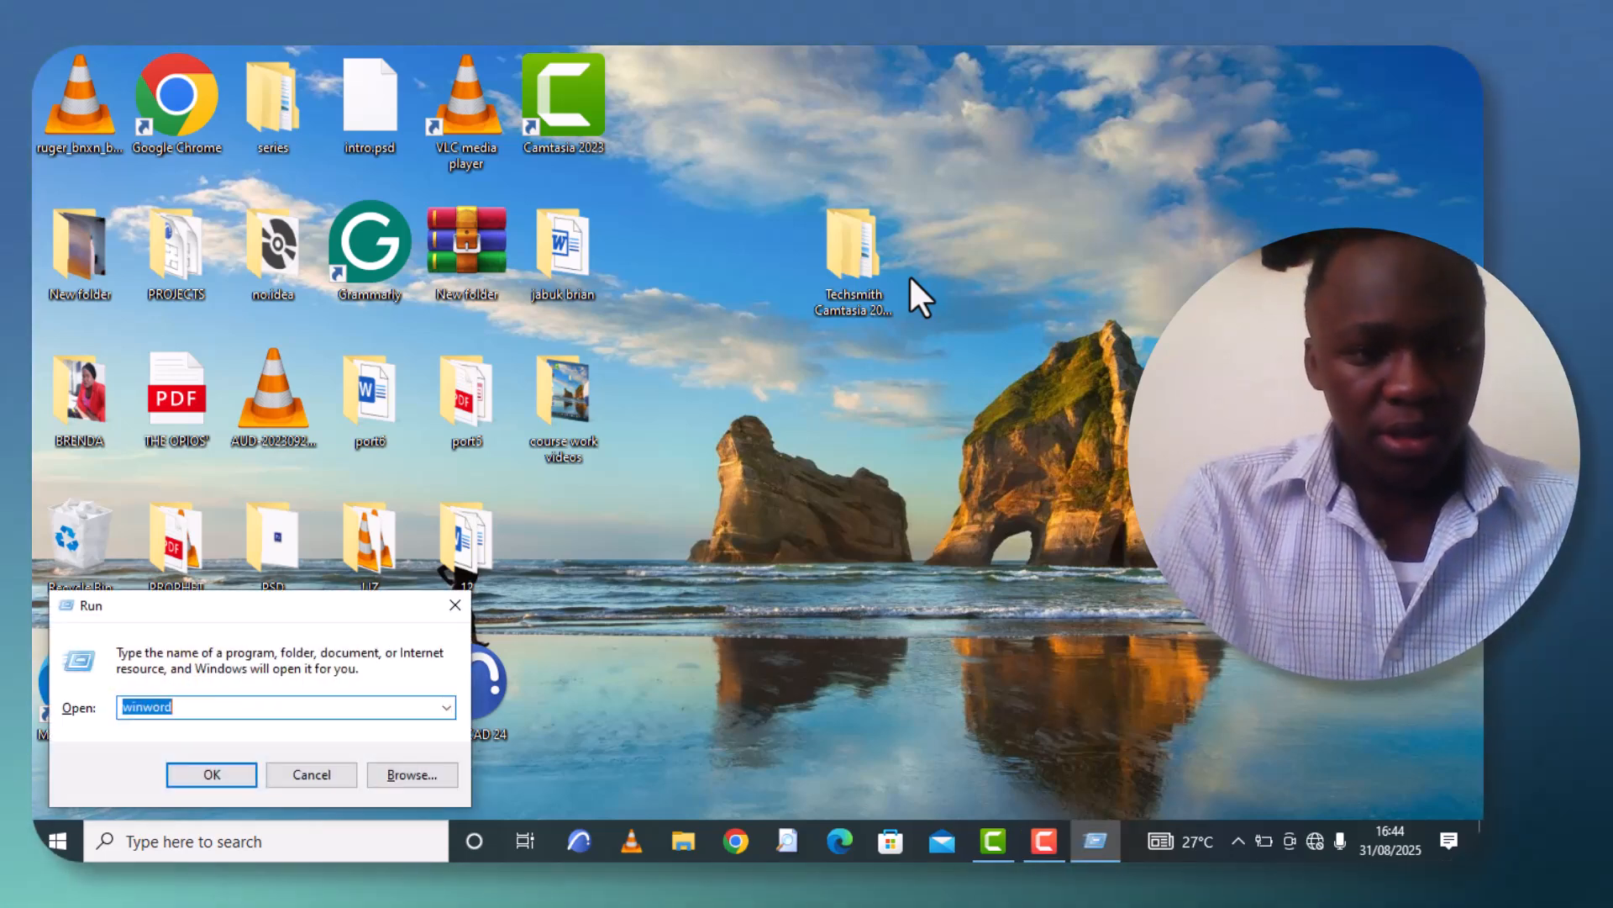
key(BackSpace)
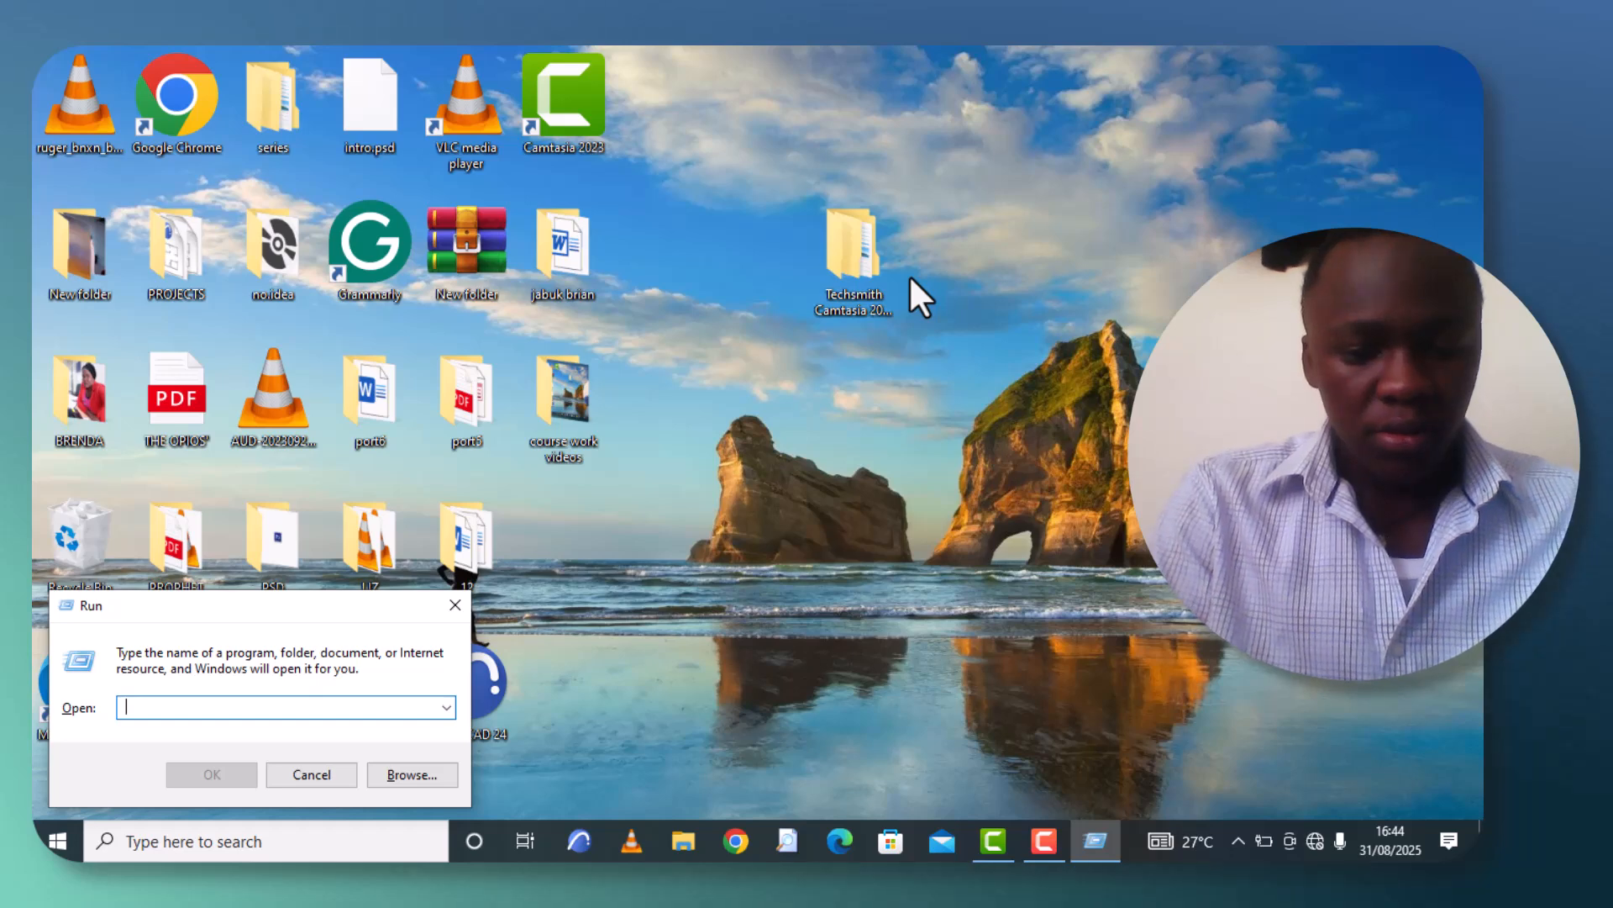
text(winword)
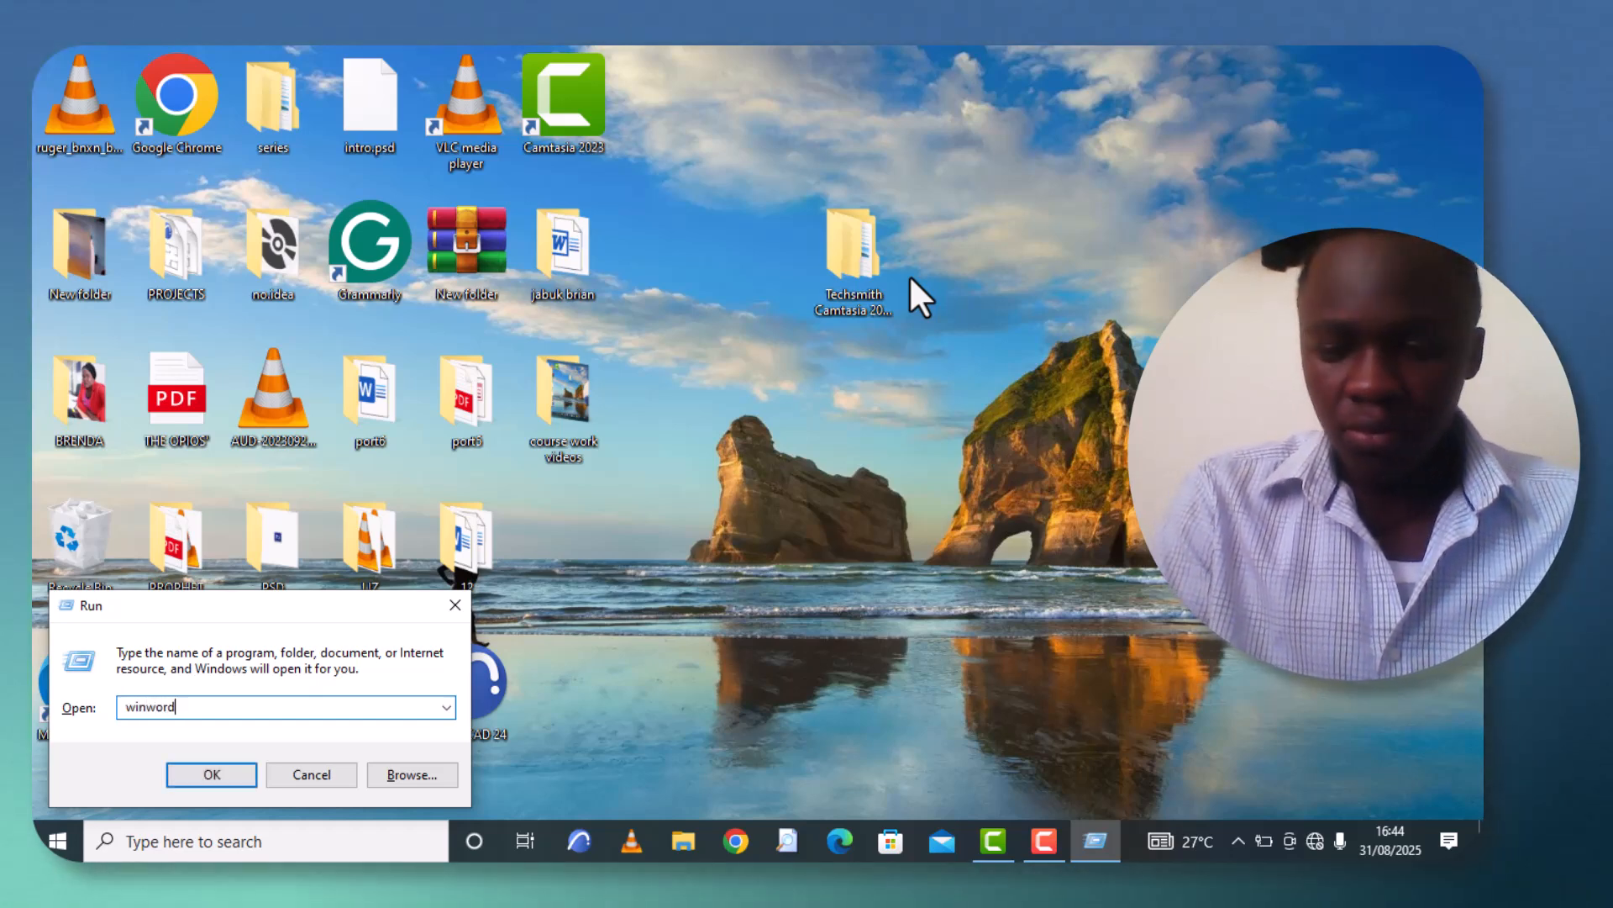
key(Return)
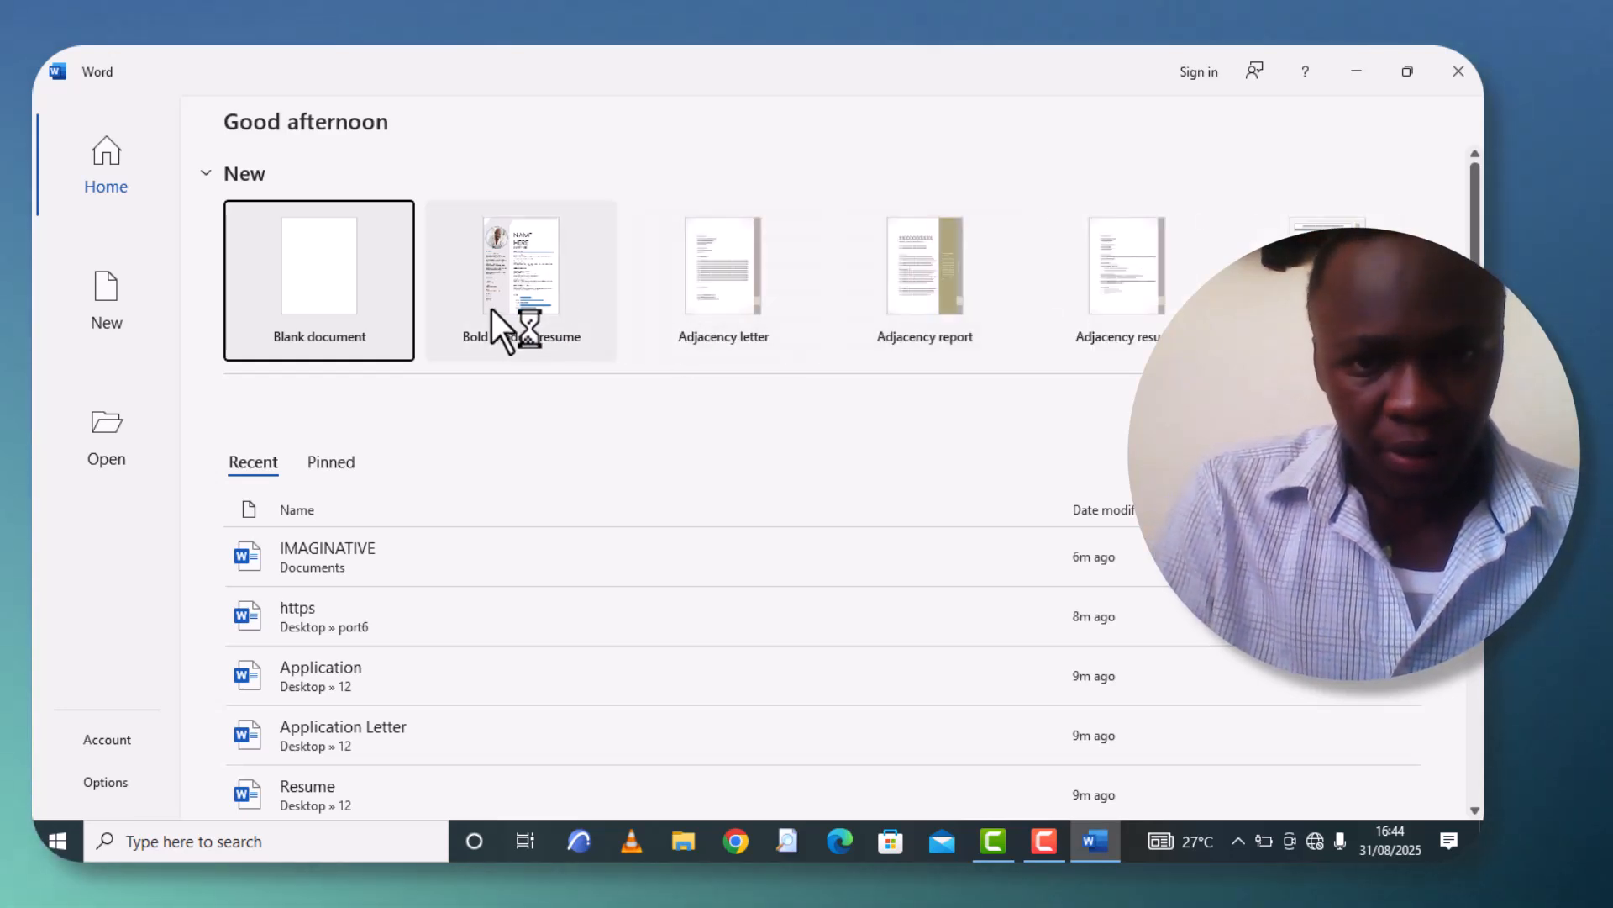
click(382, 299)
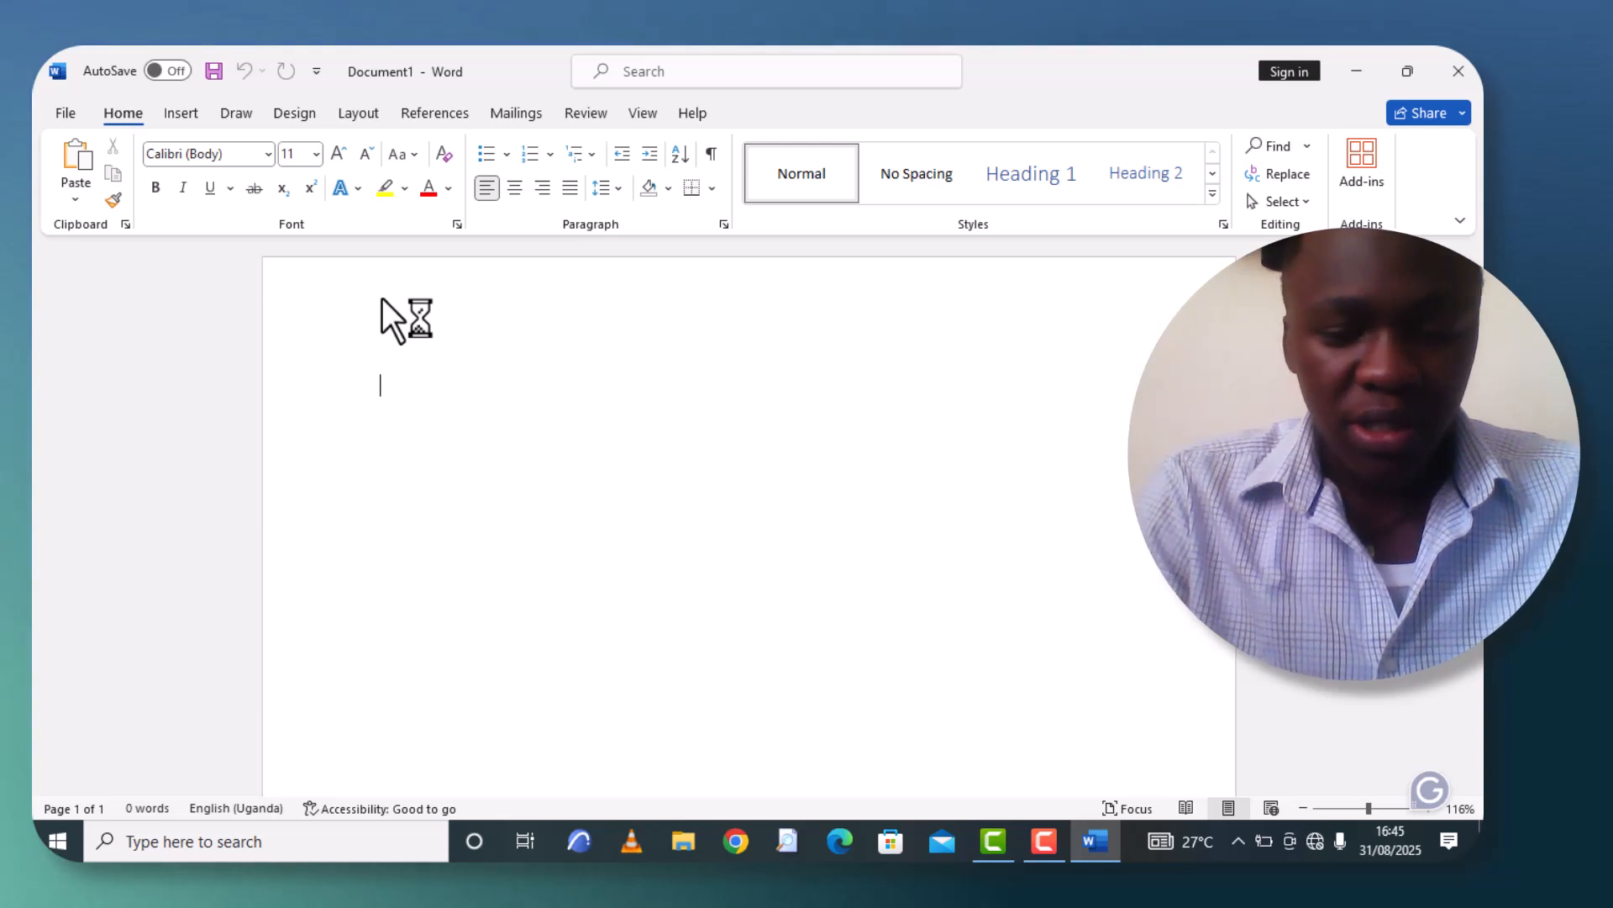
Enter the words Introduction, Names and Date on separate lines at the start of the first page.
text(intro)
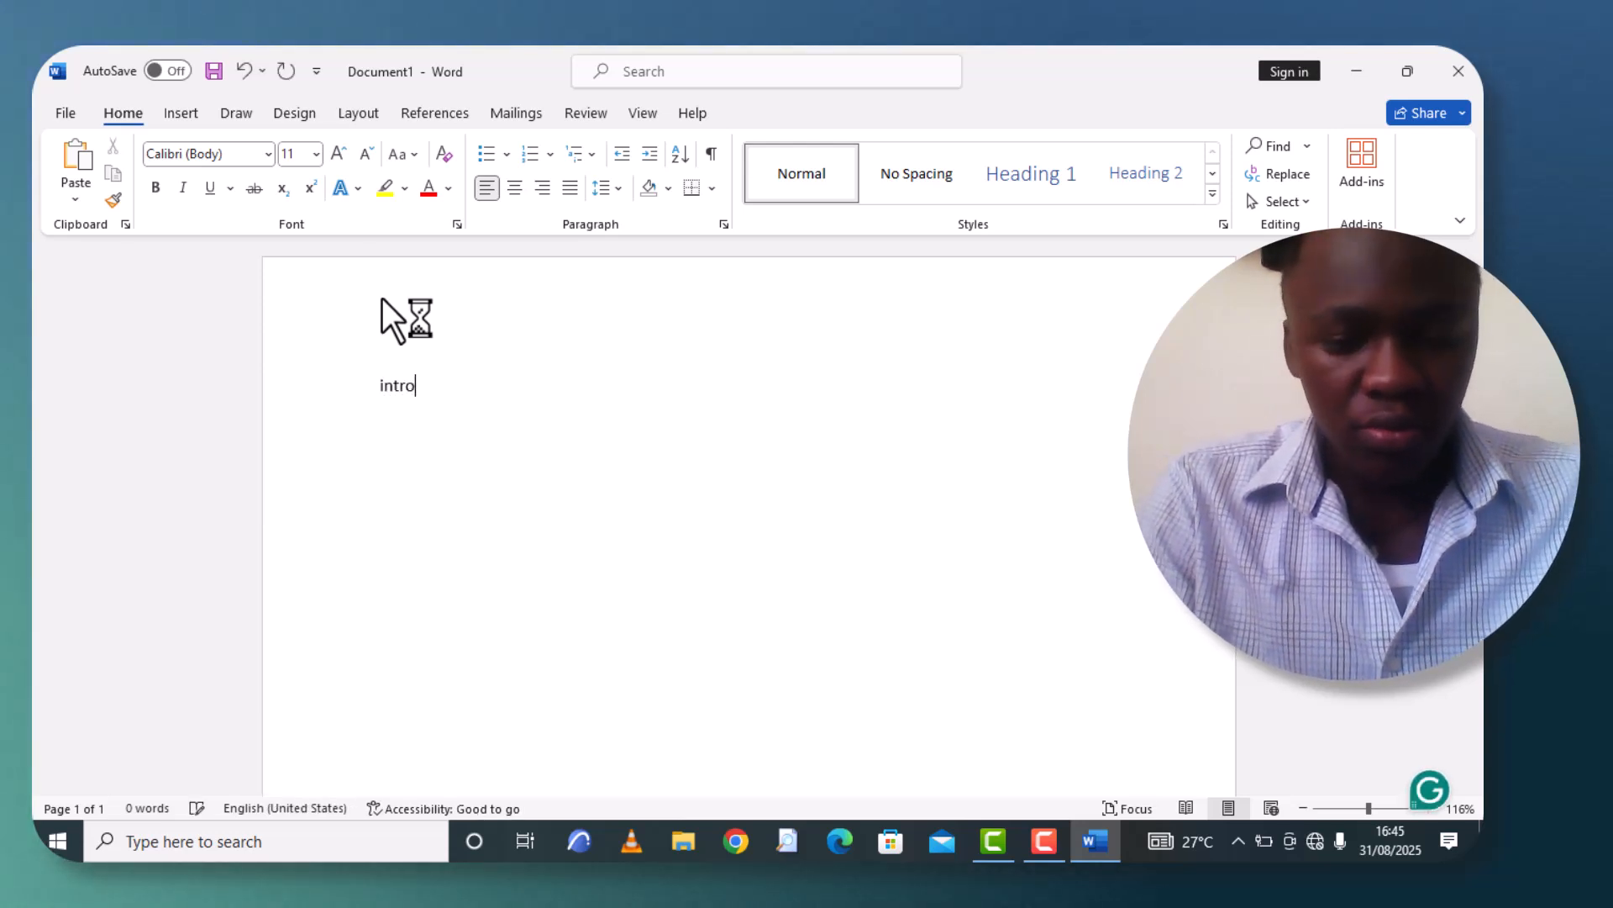
text(duction)
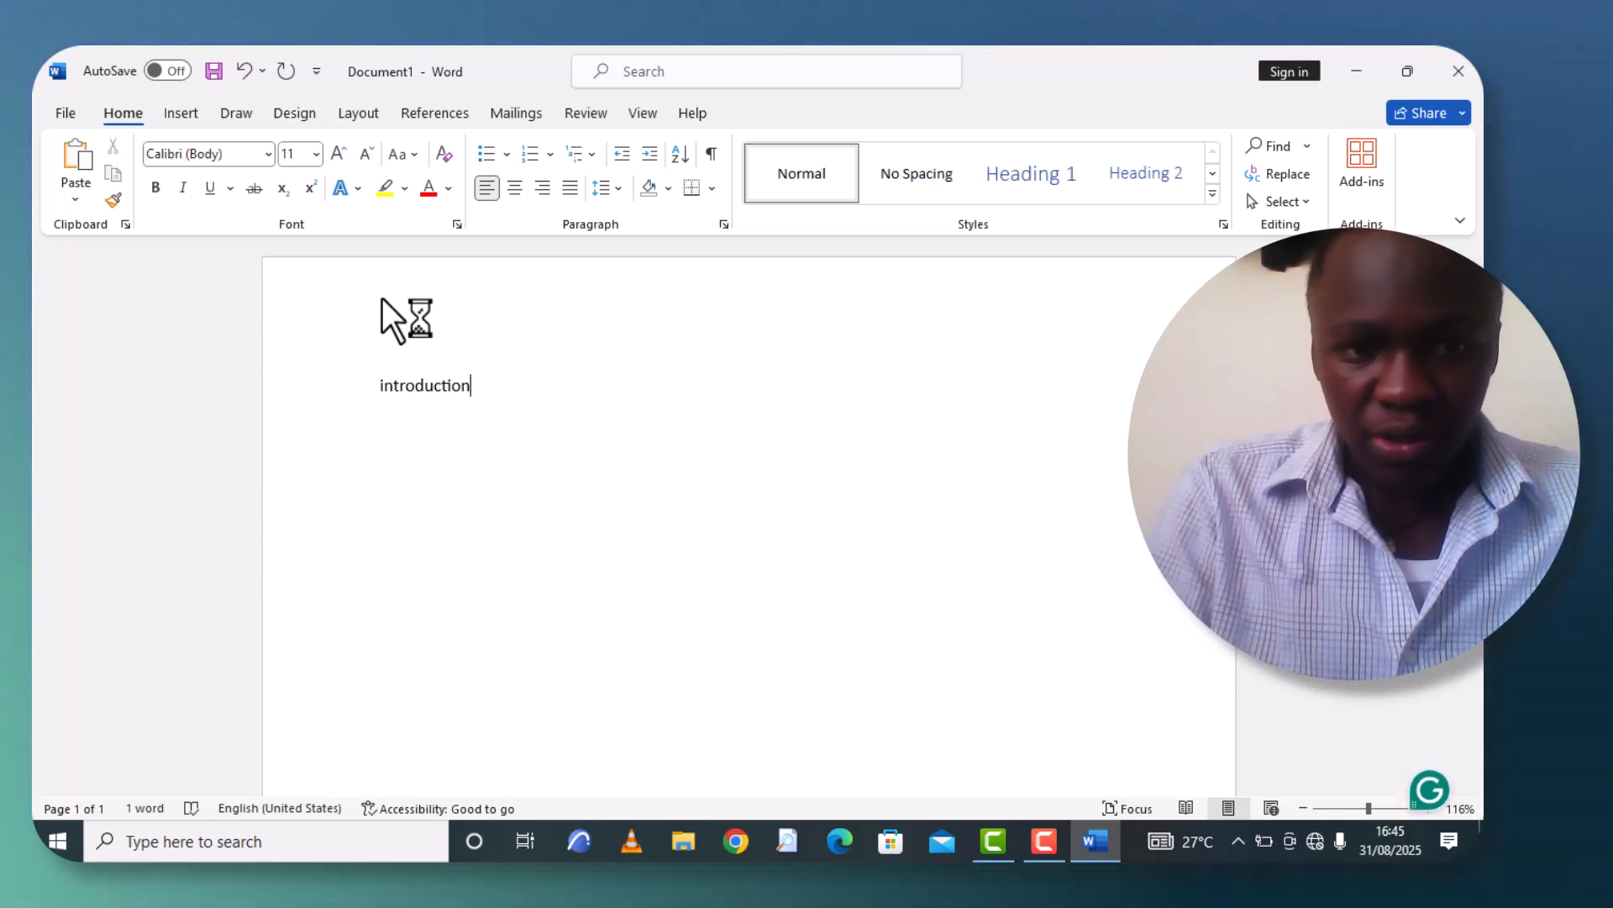
key(Return)
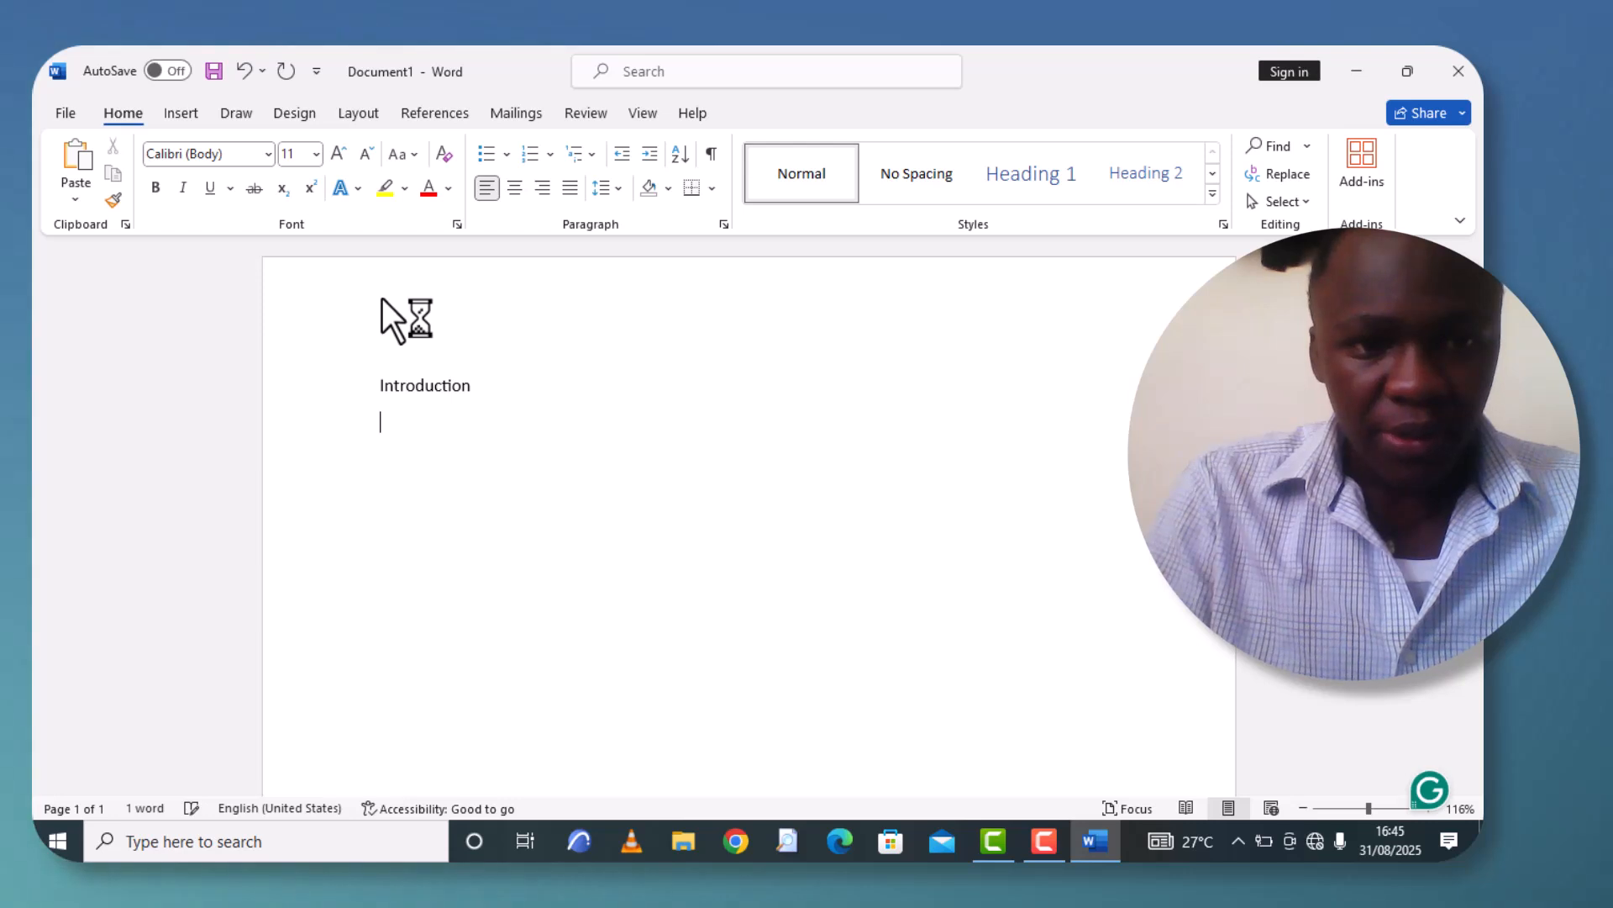
text(nam)
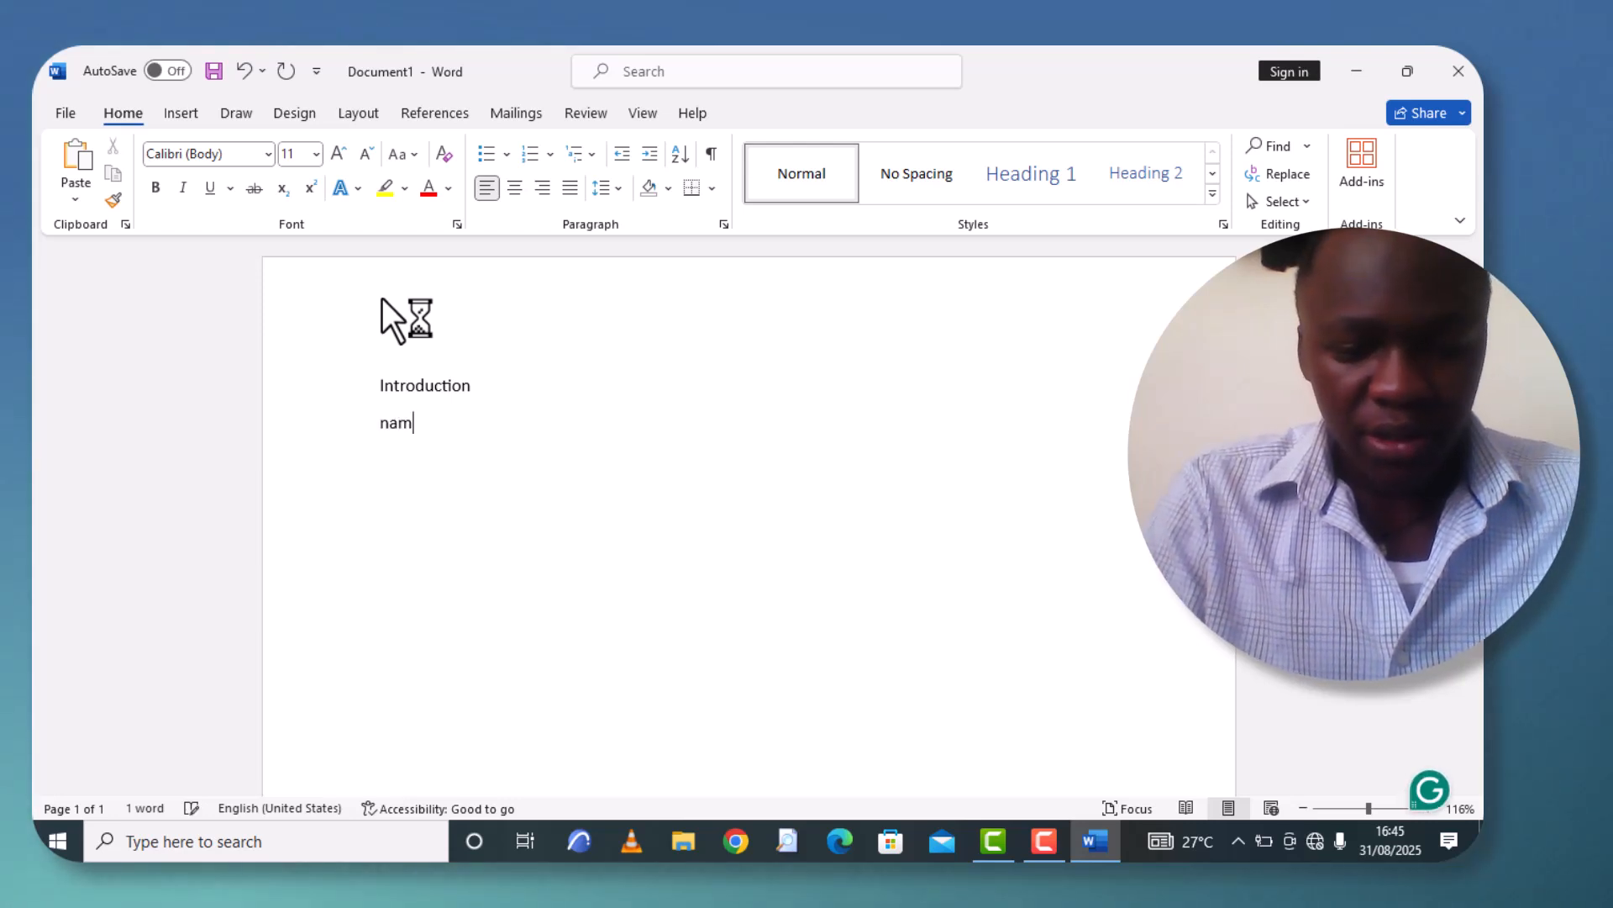
text(es)
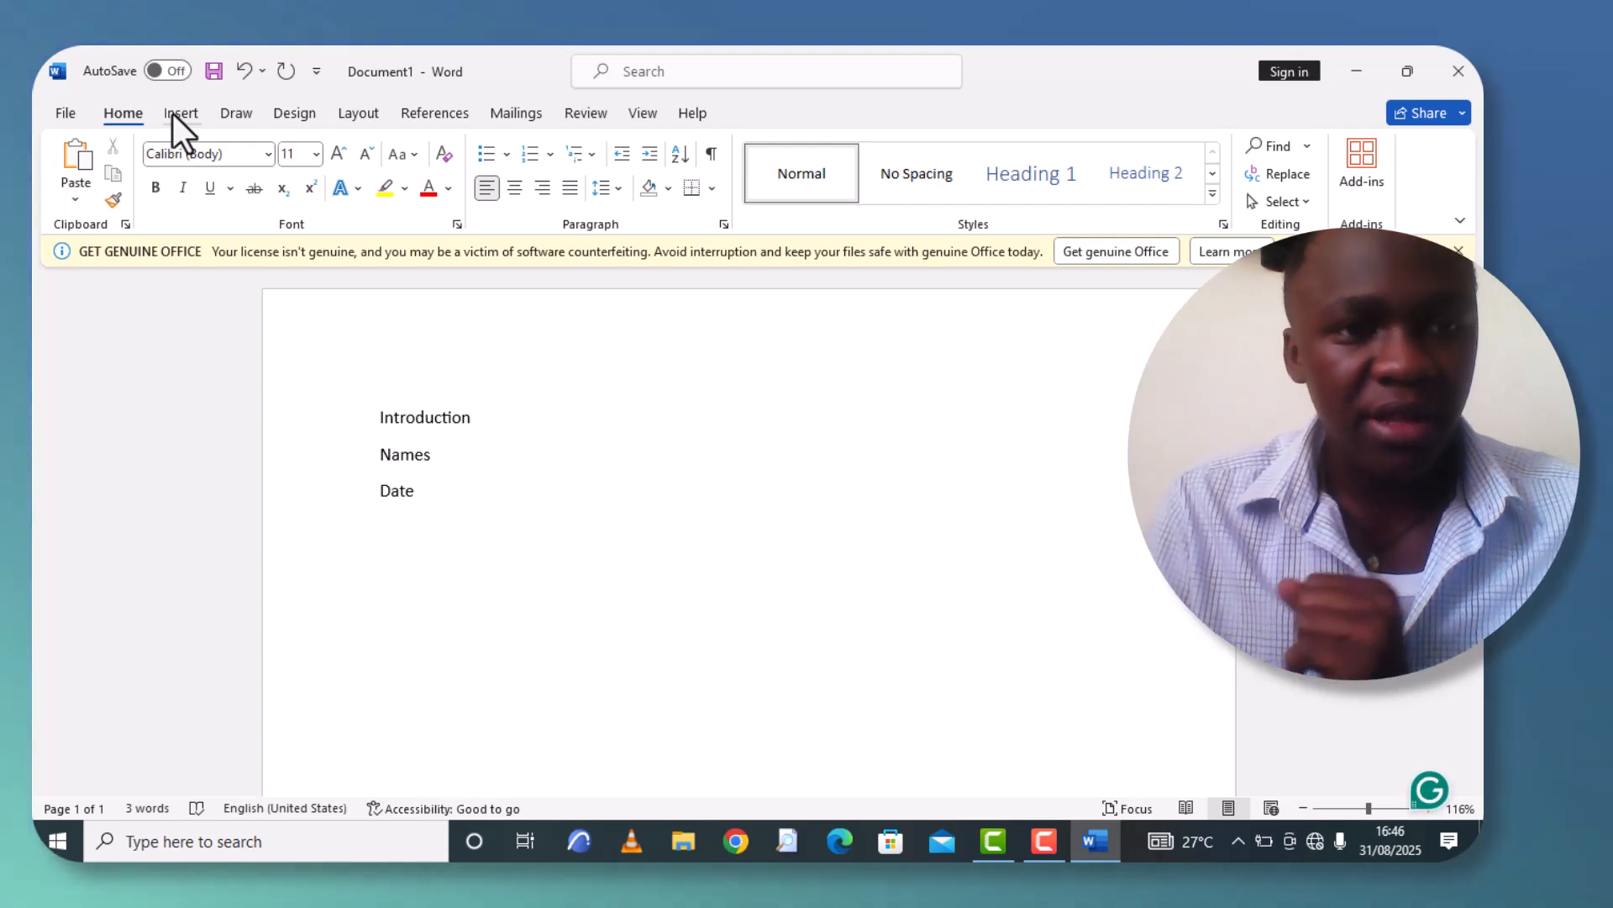
Insert a page break after the Date line and place the cursor on the second page.
click(176, 114)
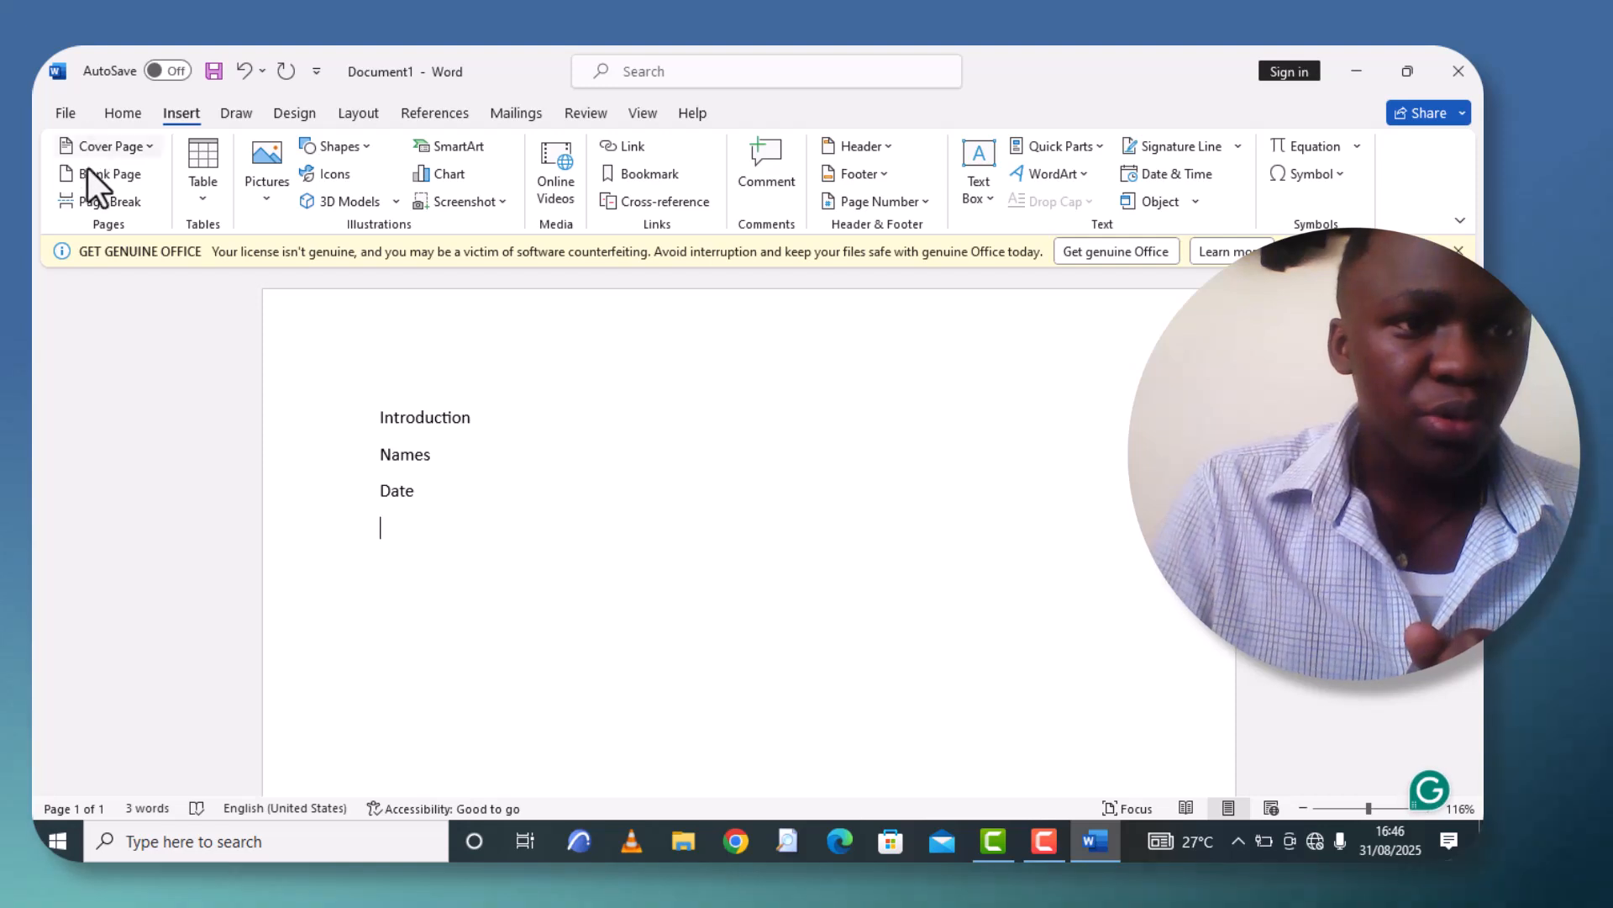
click(109, 209)
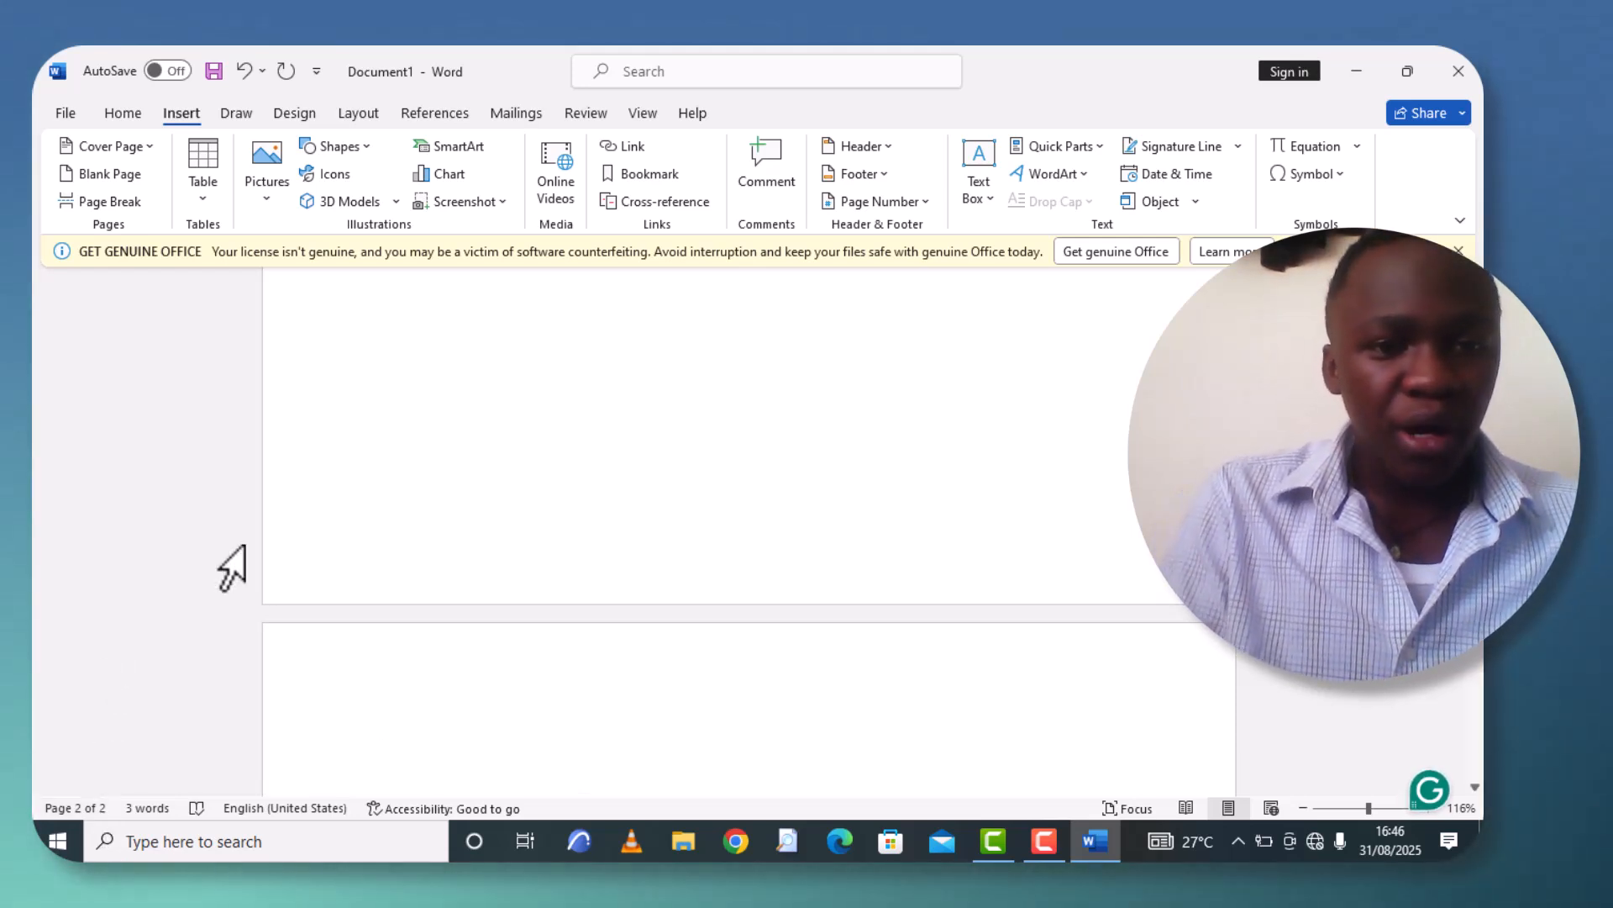
click(385, 457)
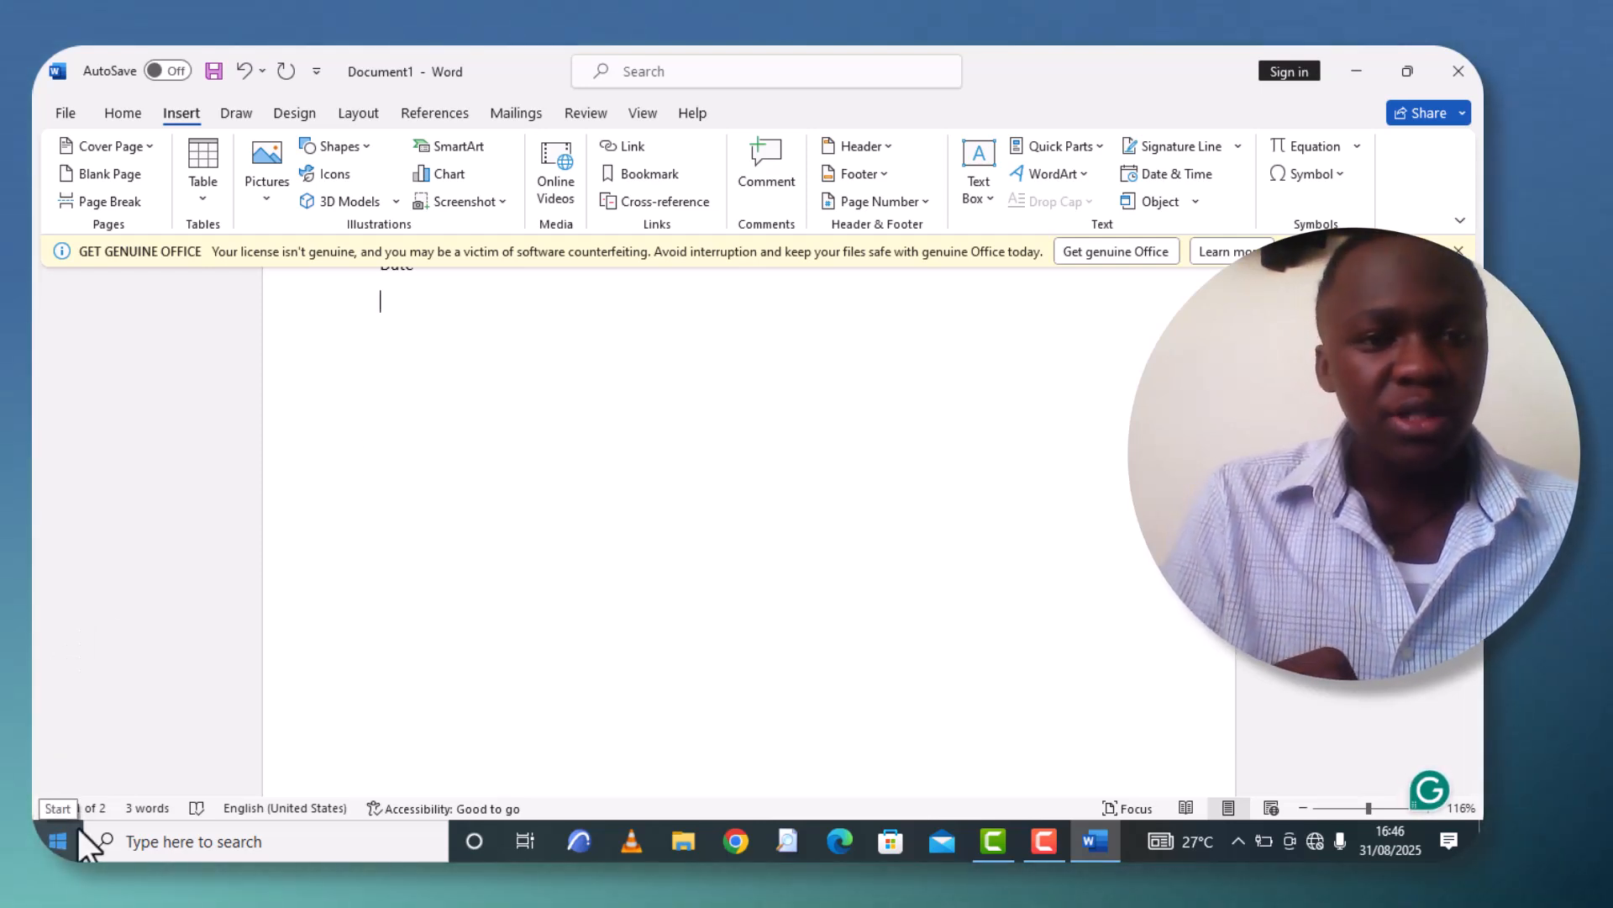
key(Down)
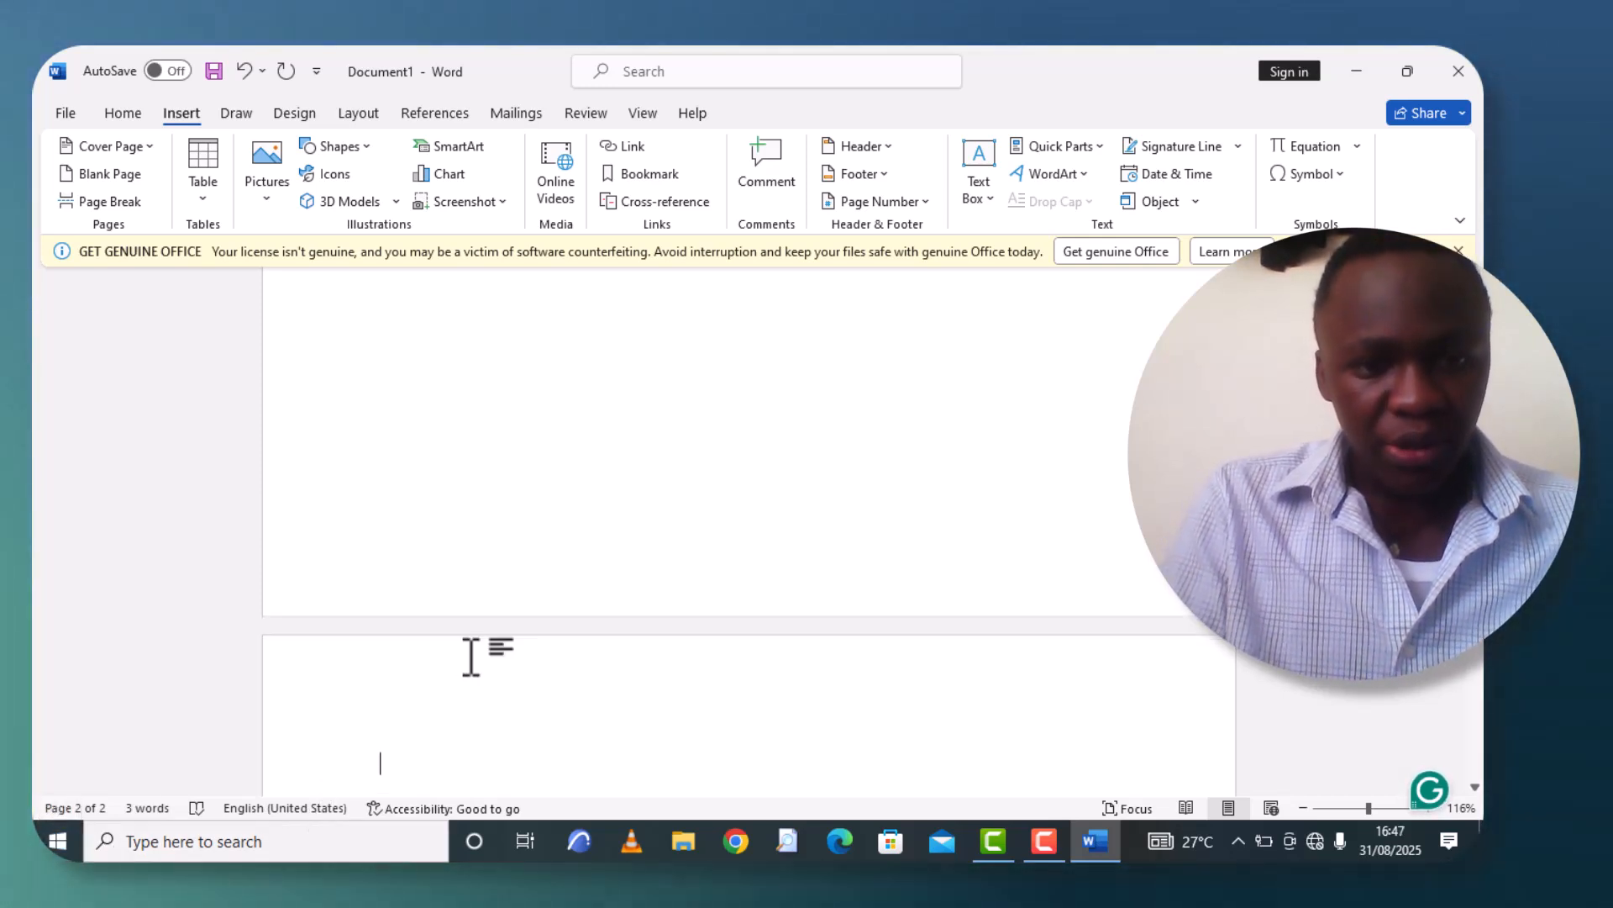
Enter the words Biography, Marriage and Children on separate lines on the second page.
scroll(471, 656, down, 5)
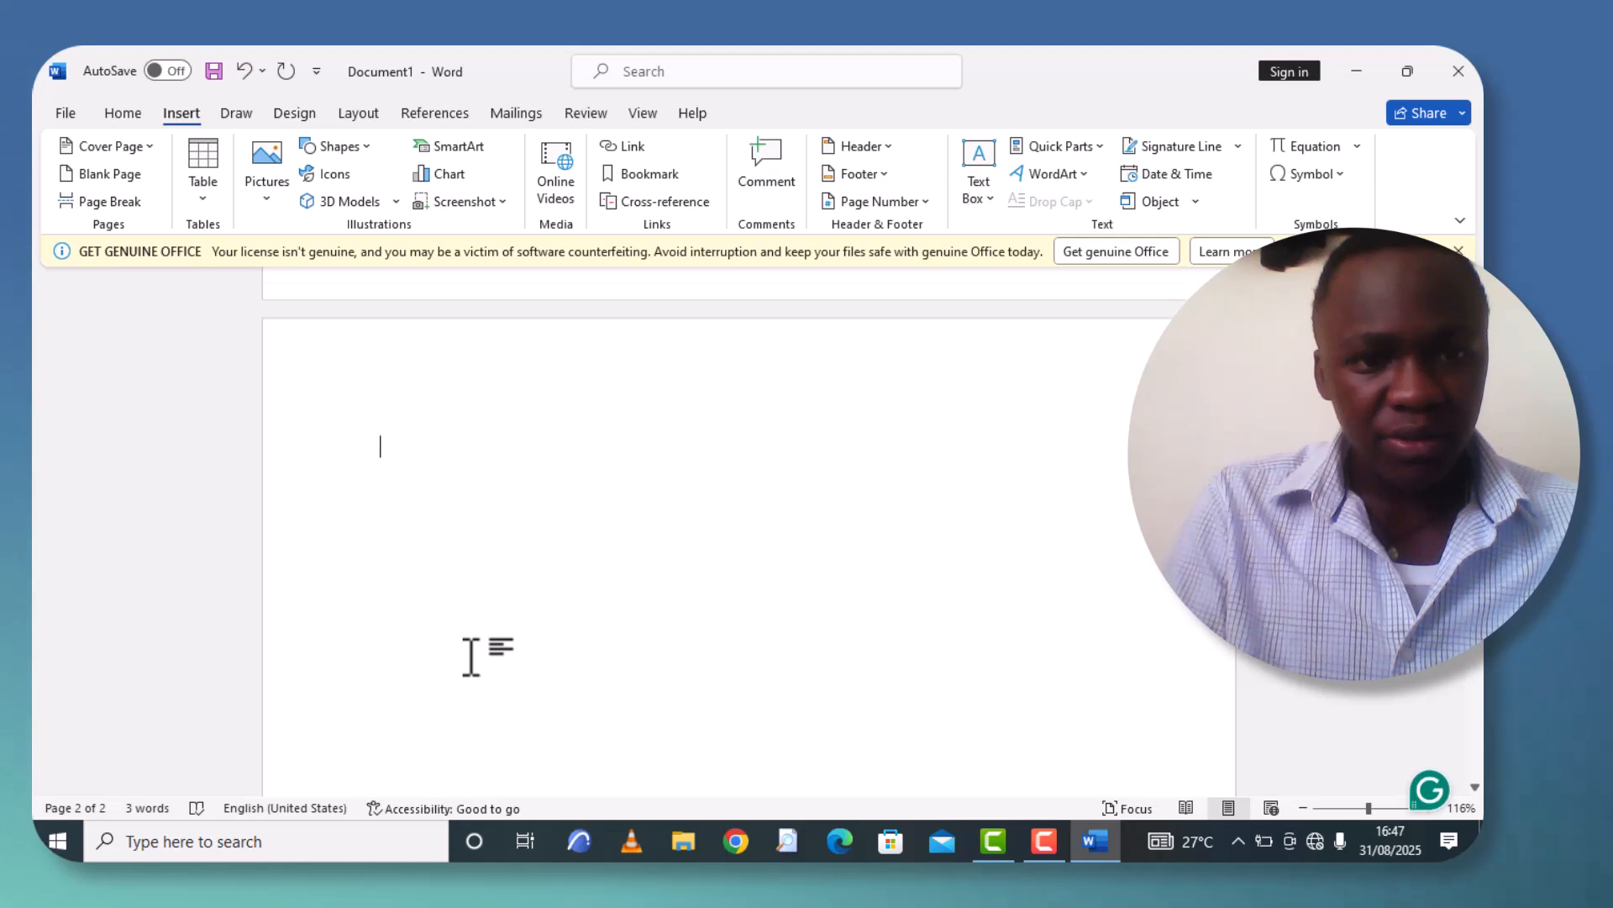
scroll(471, 657, up, 2)
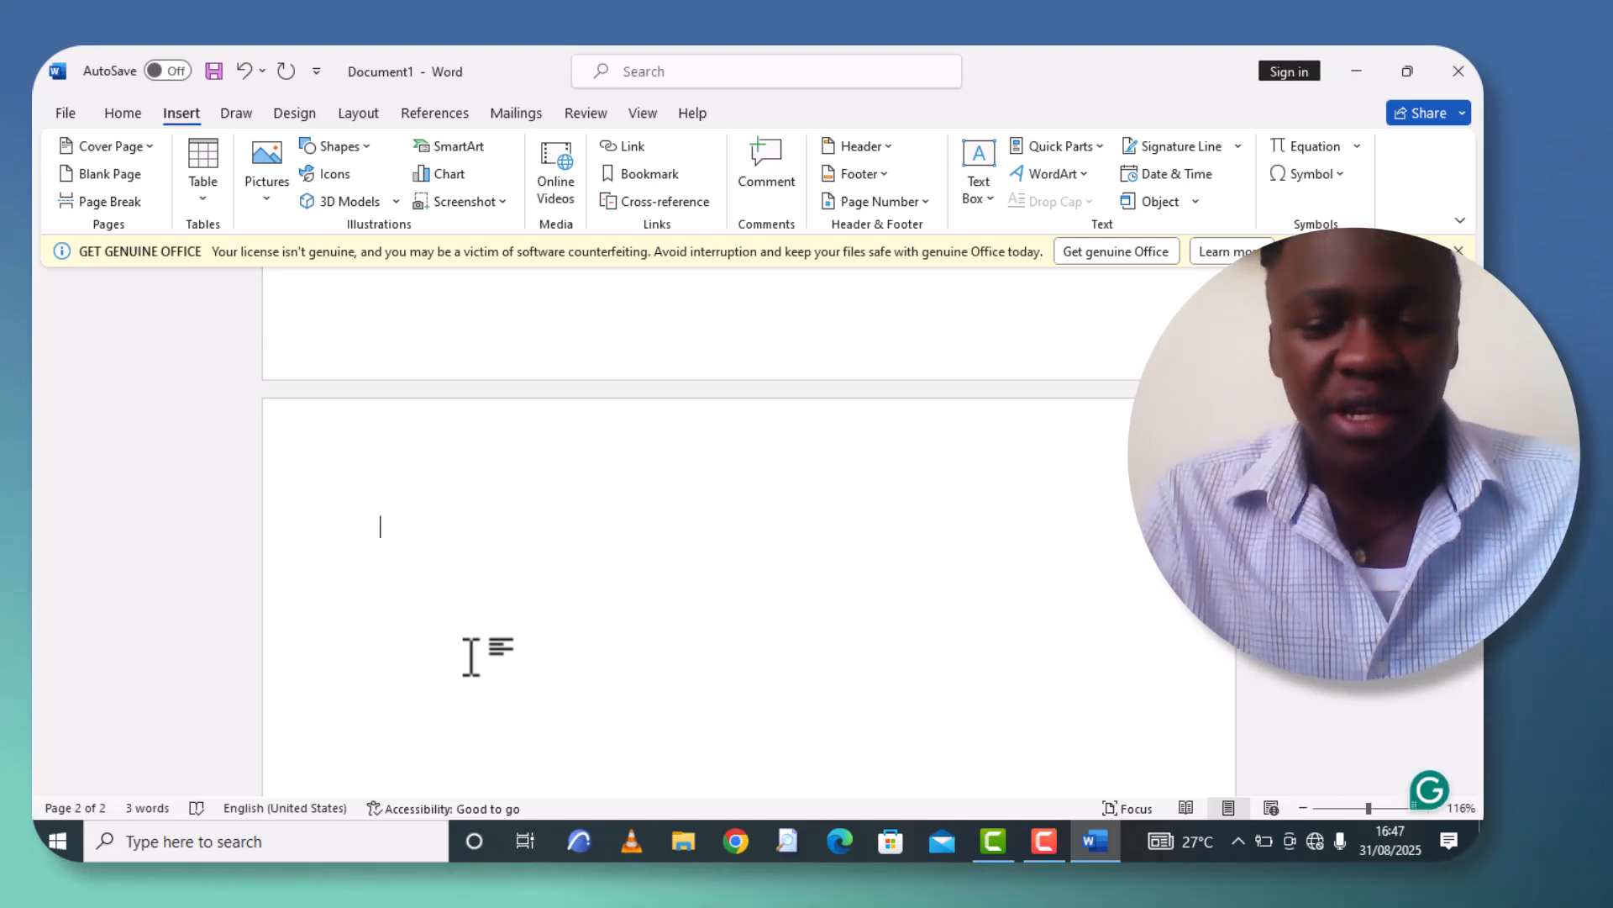
text(bio)
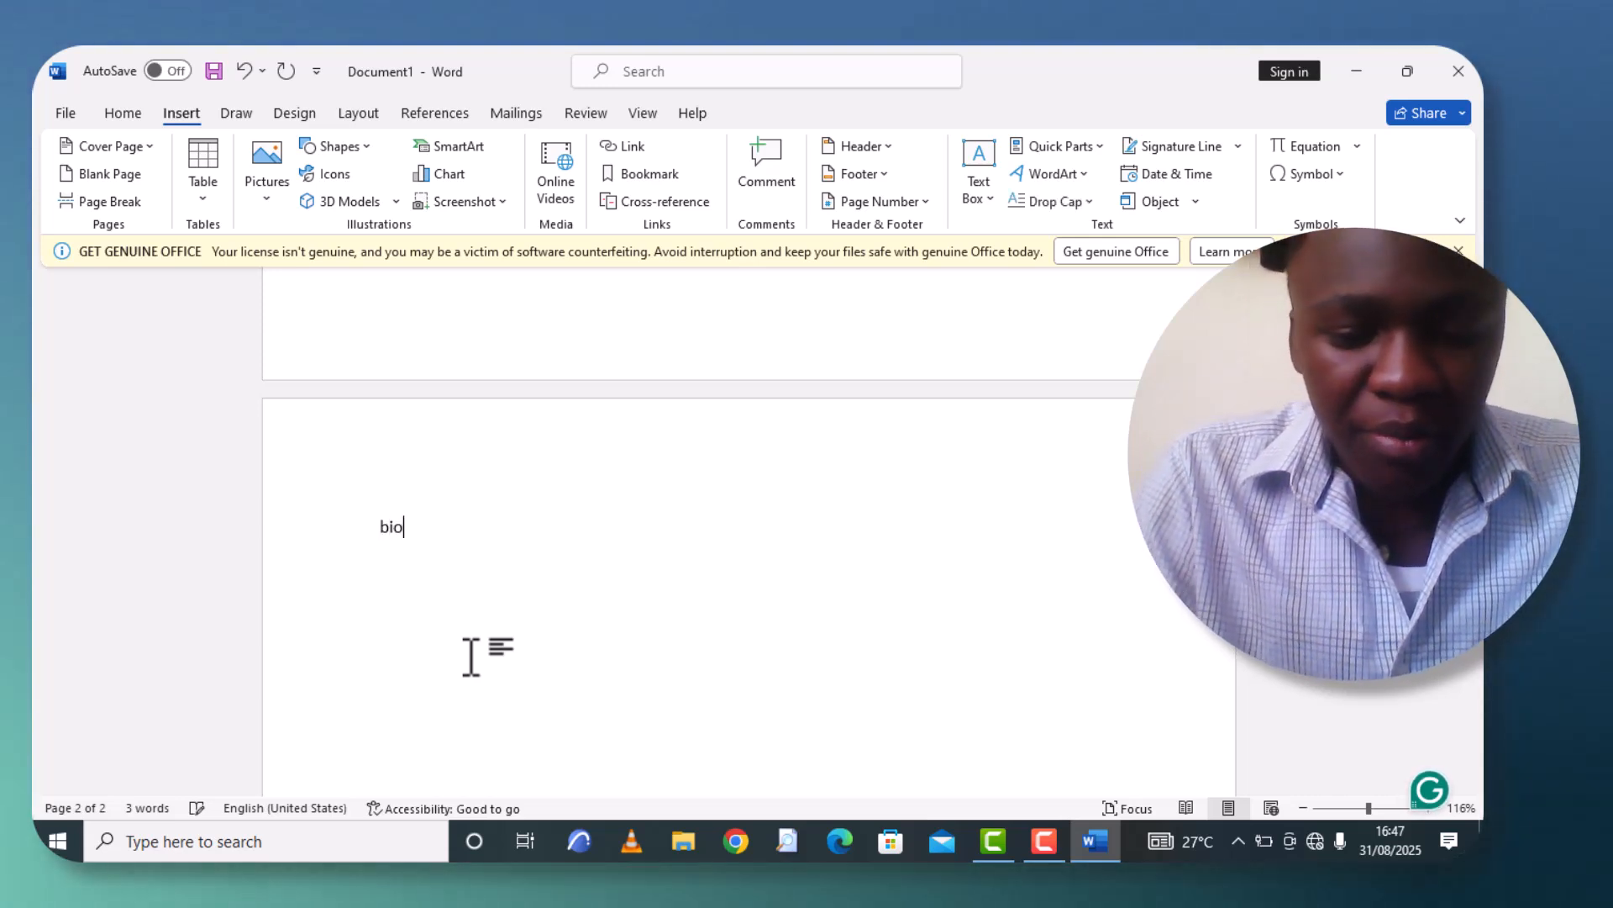
text(gra)
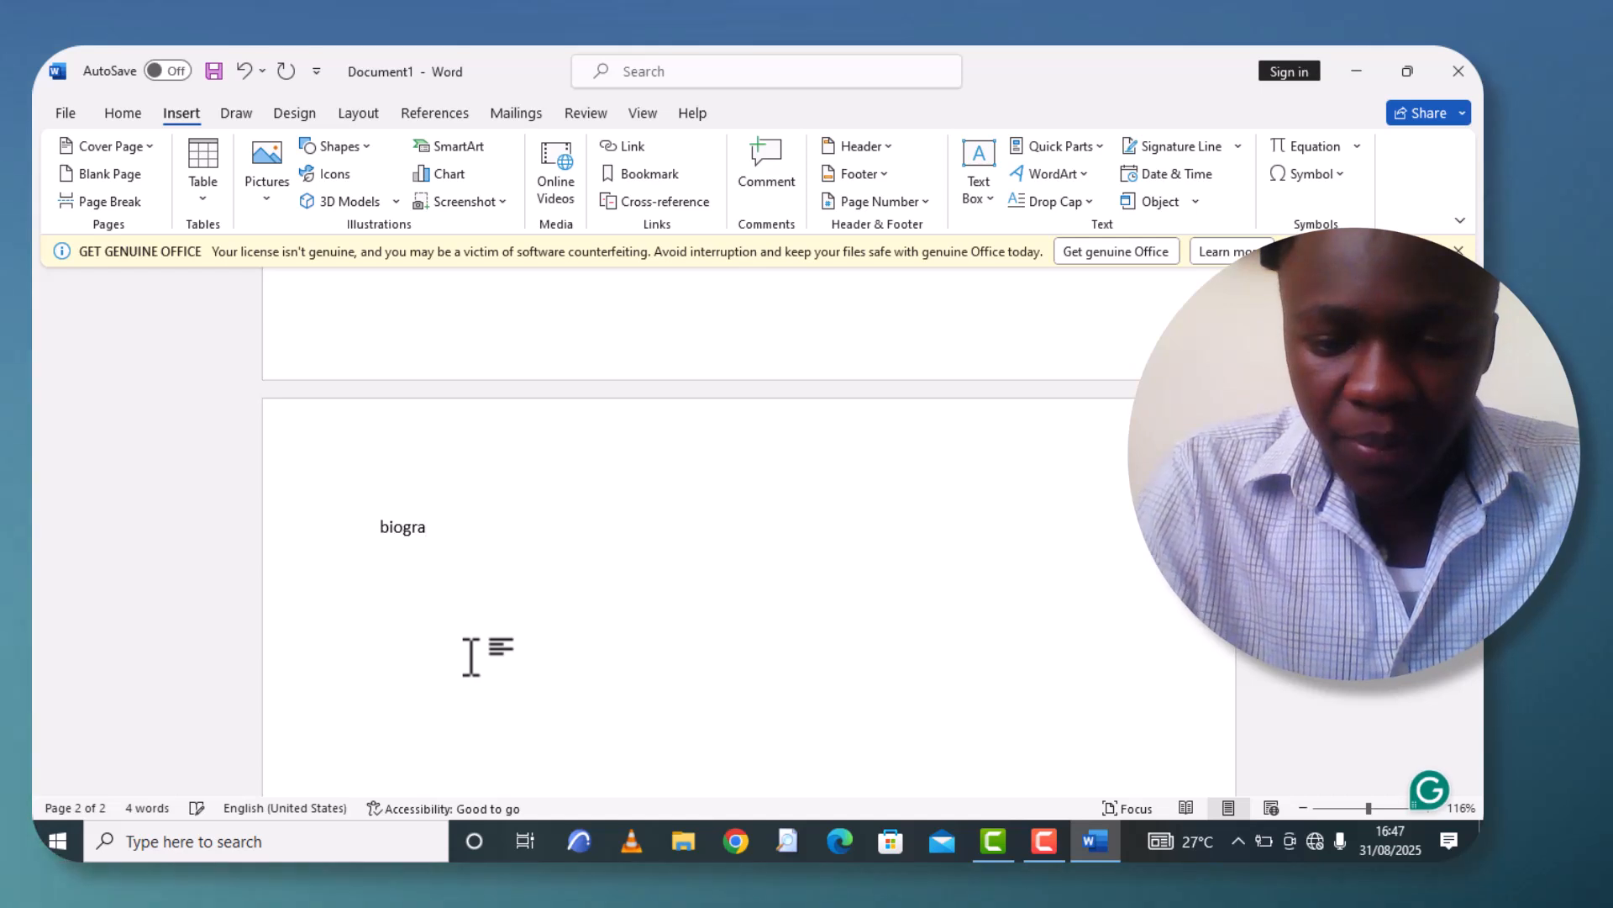
text(phy)
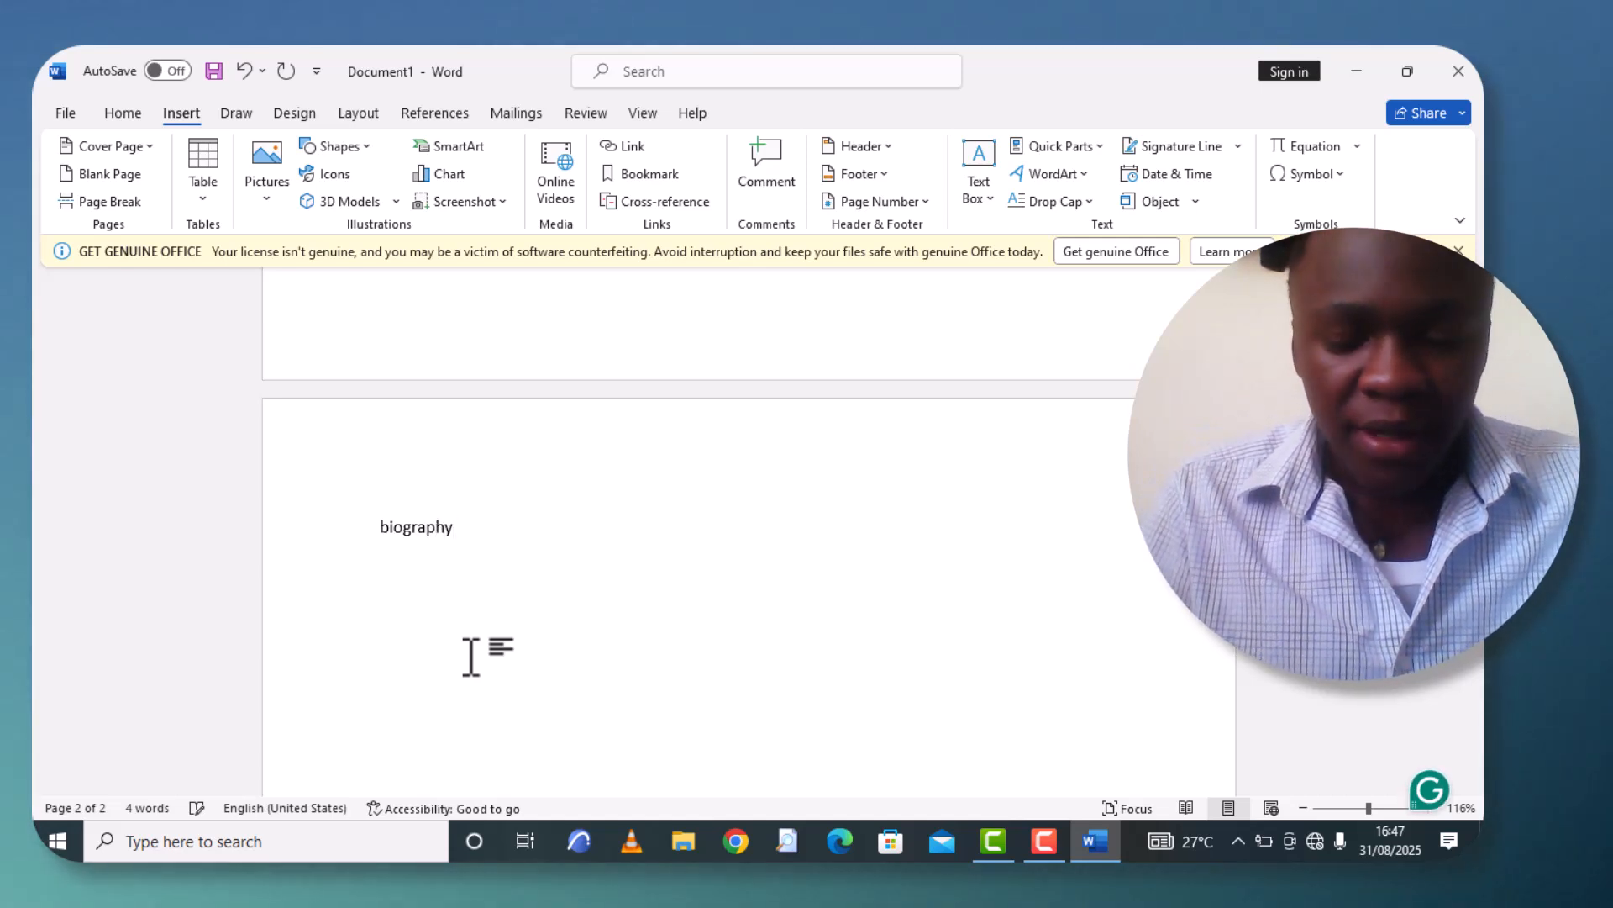
key(Return)
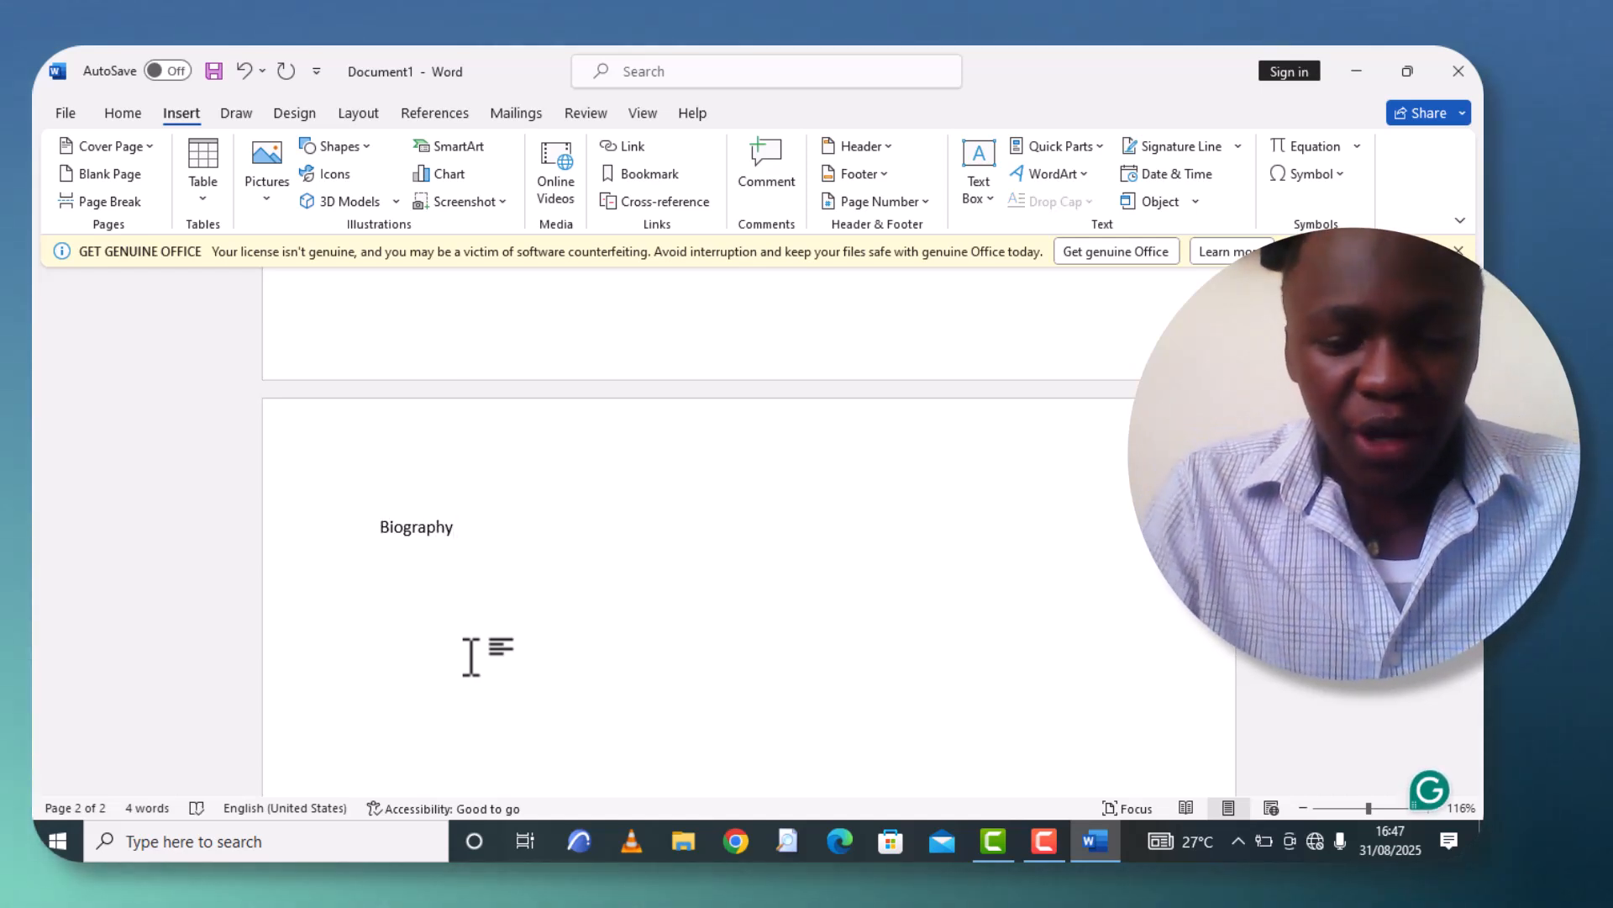
text(mar)
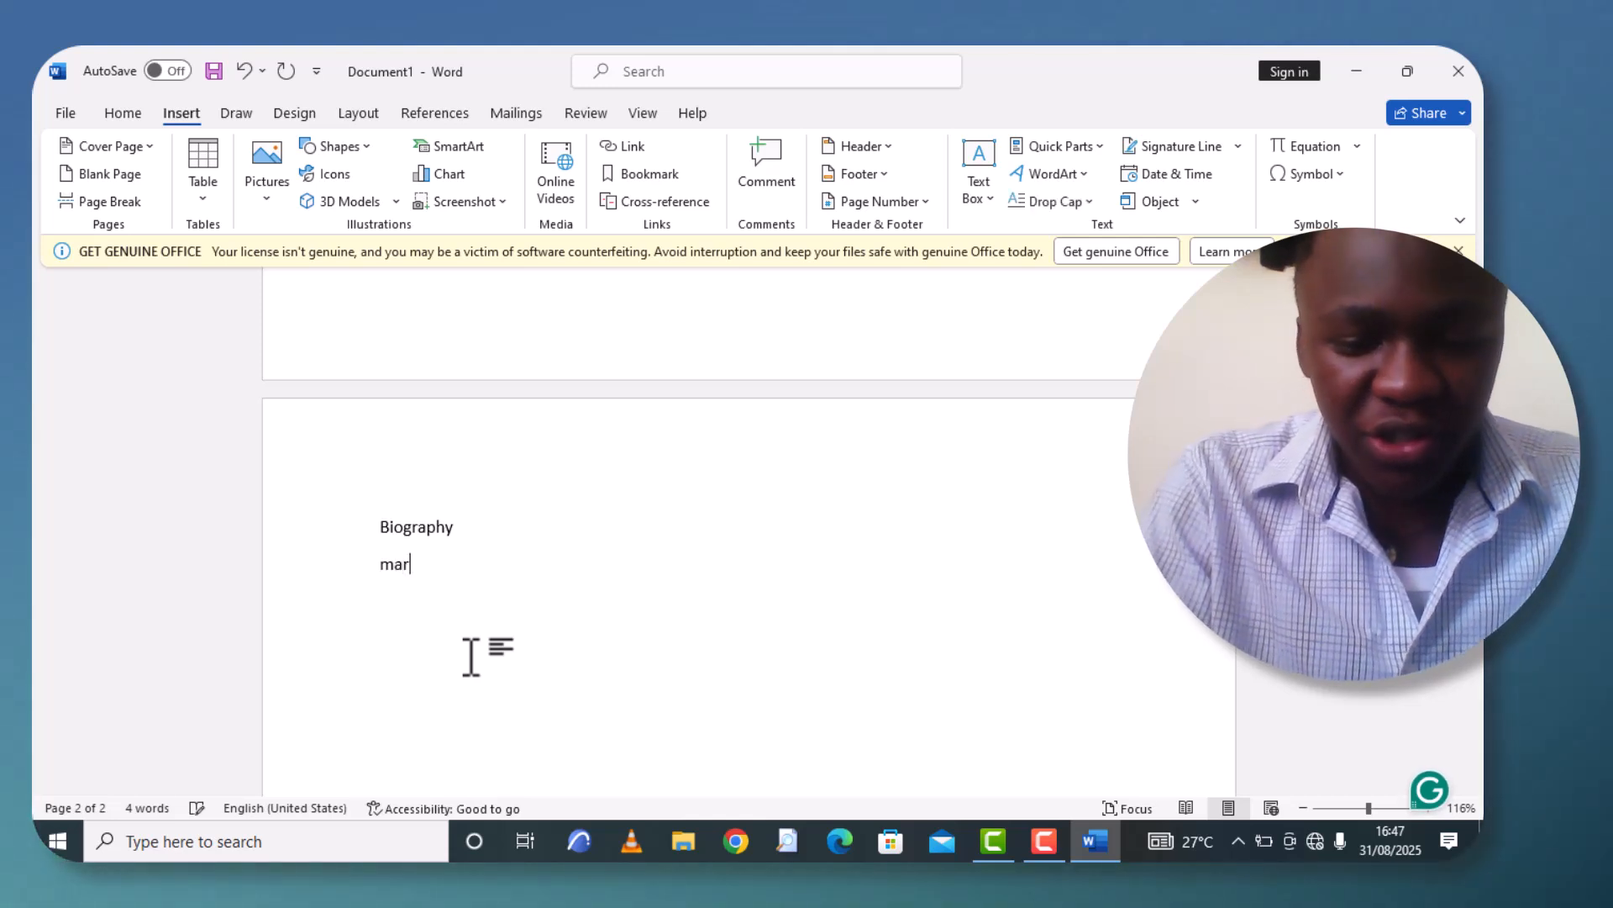
text(riage)
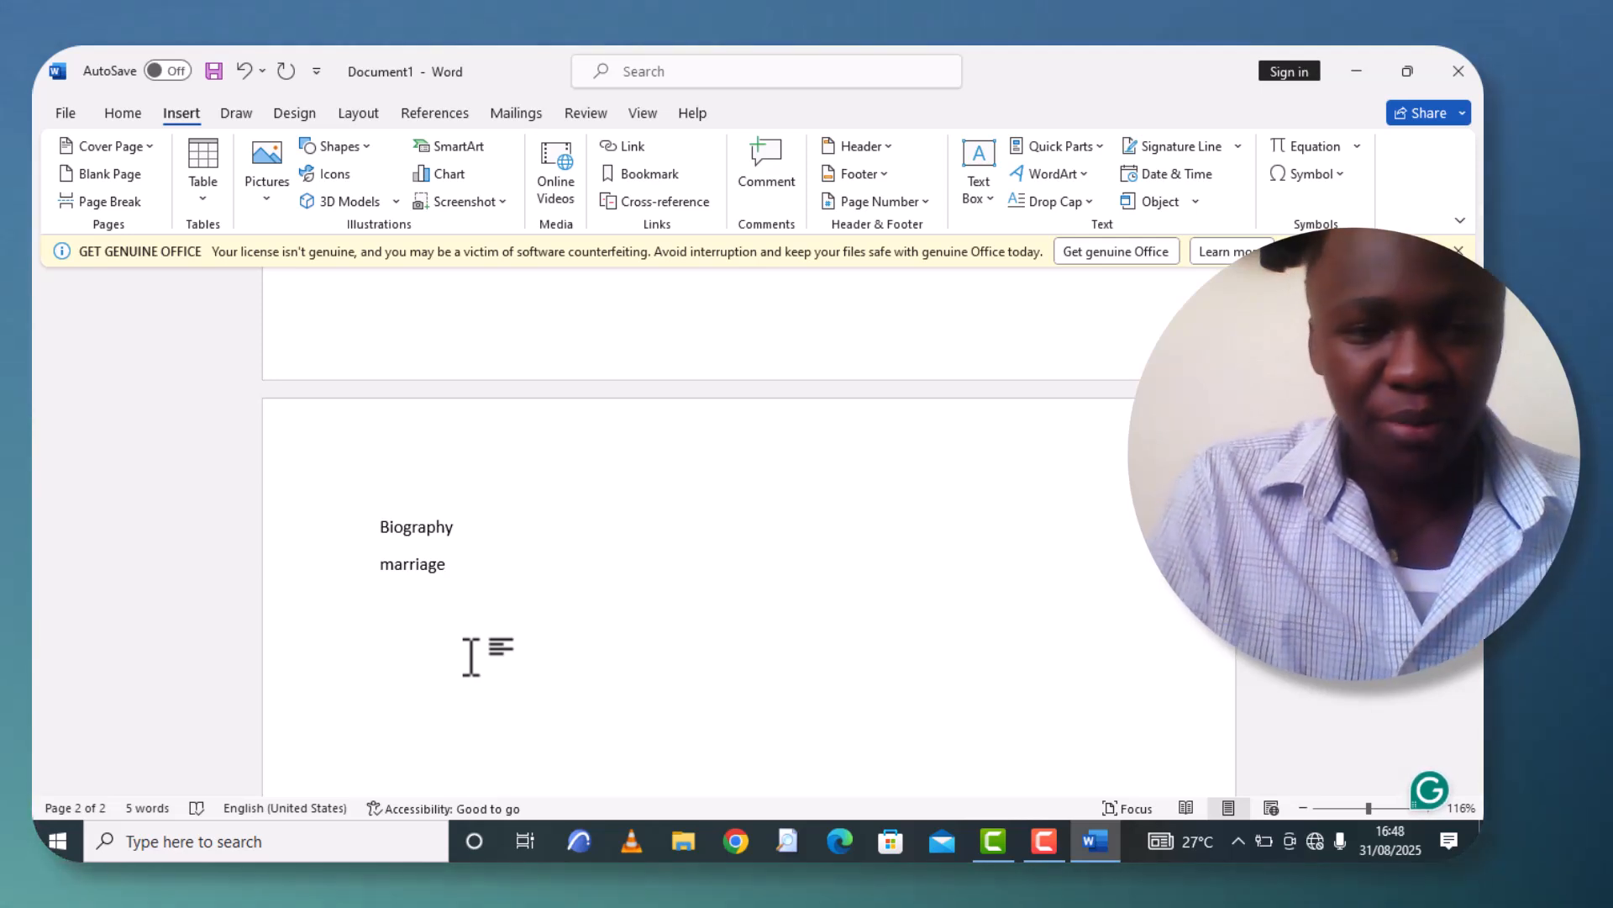
key(Return)
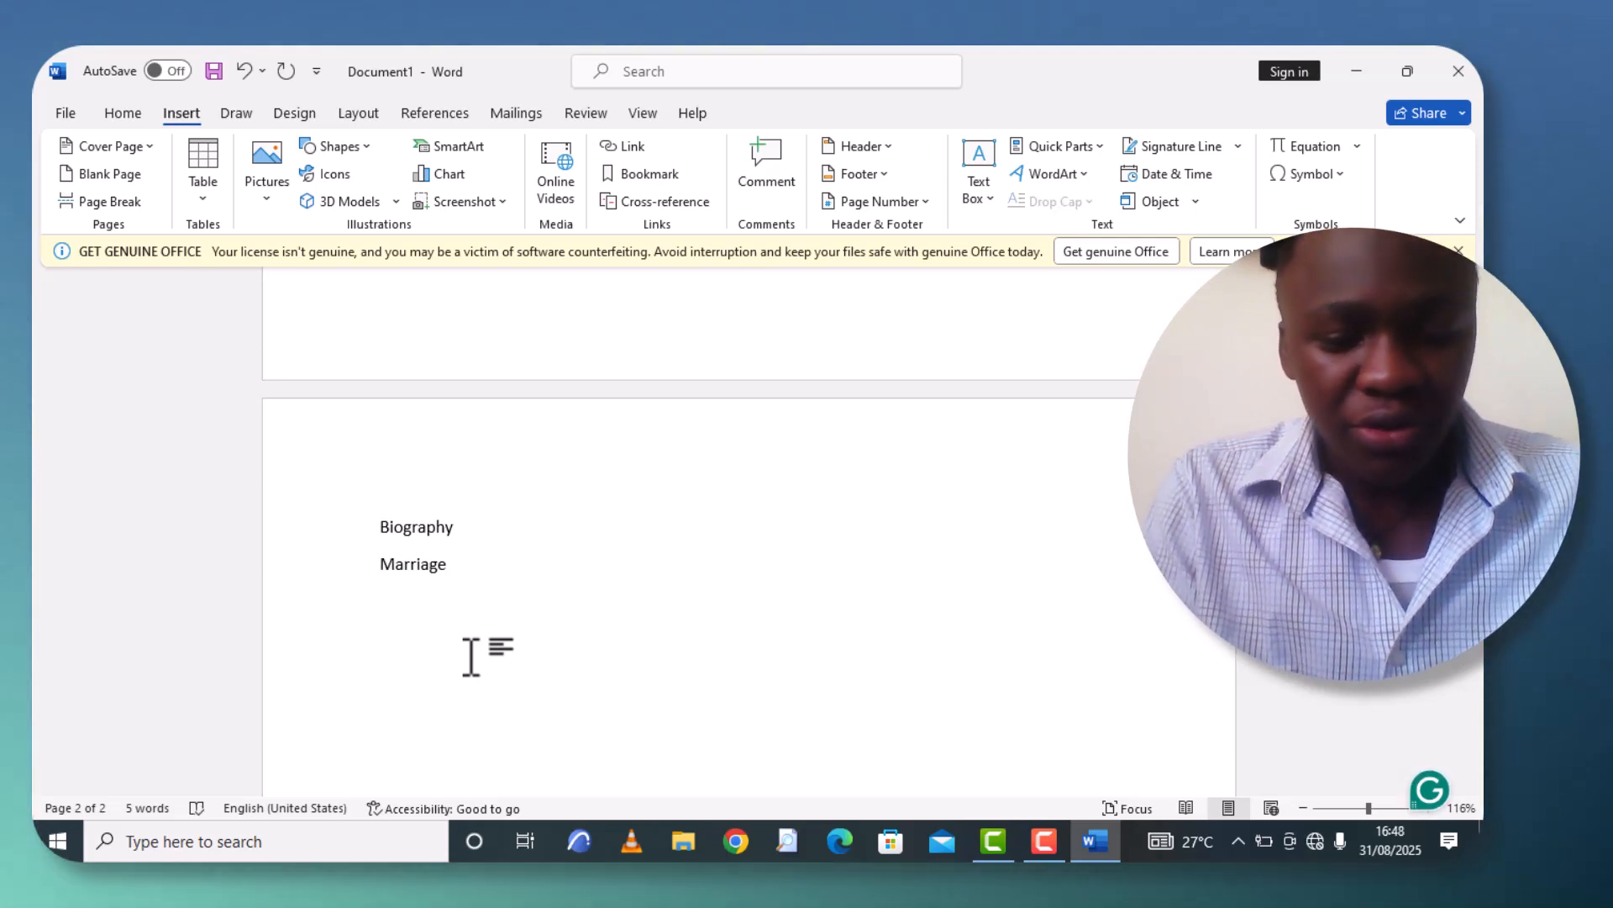
text(children)
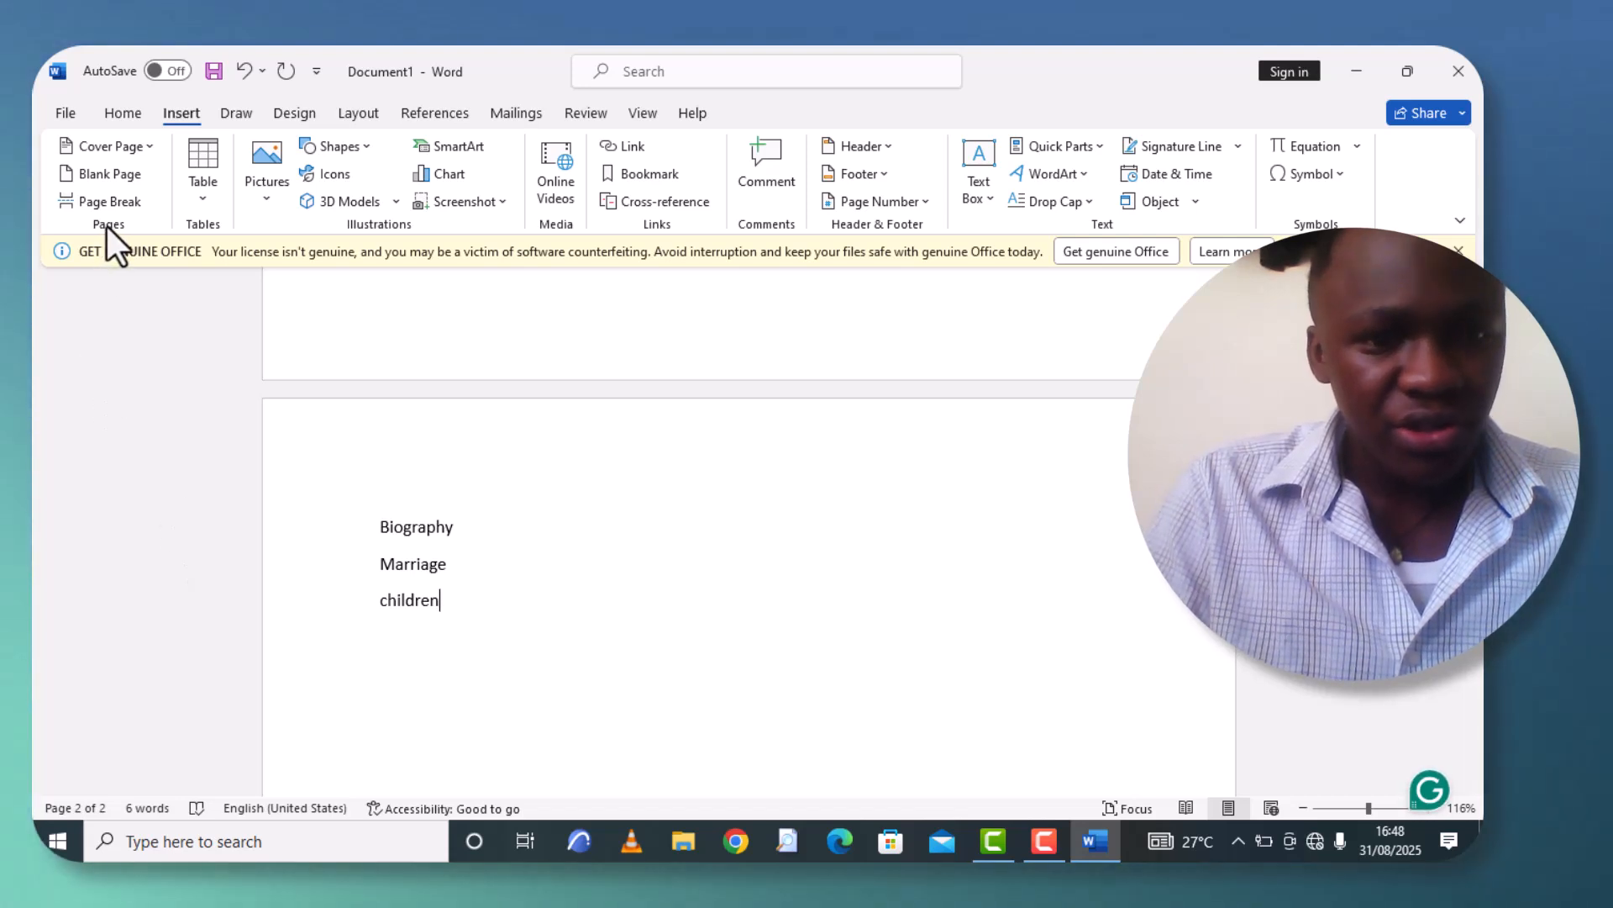
key(Return)
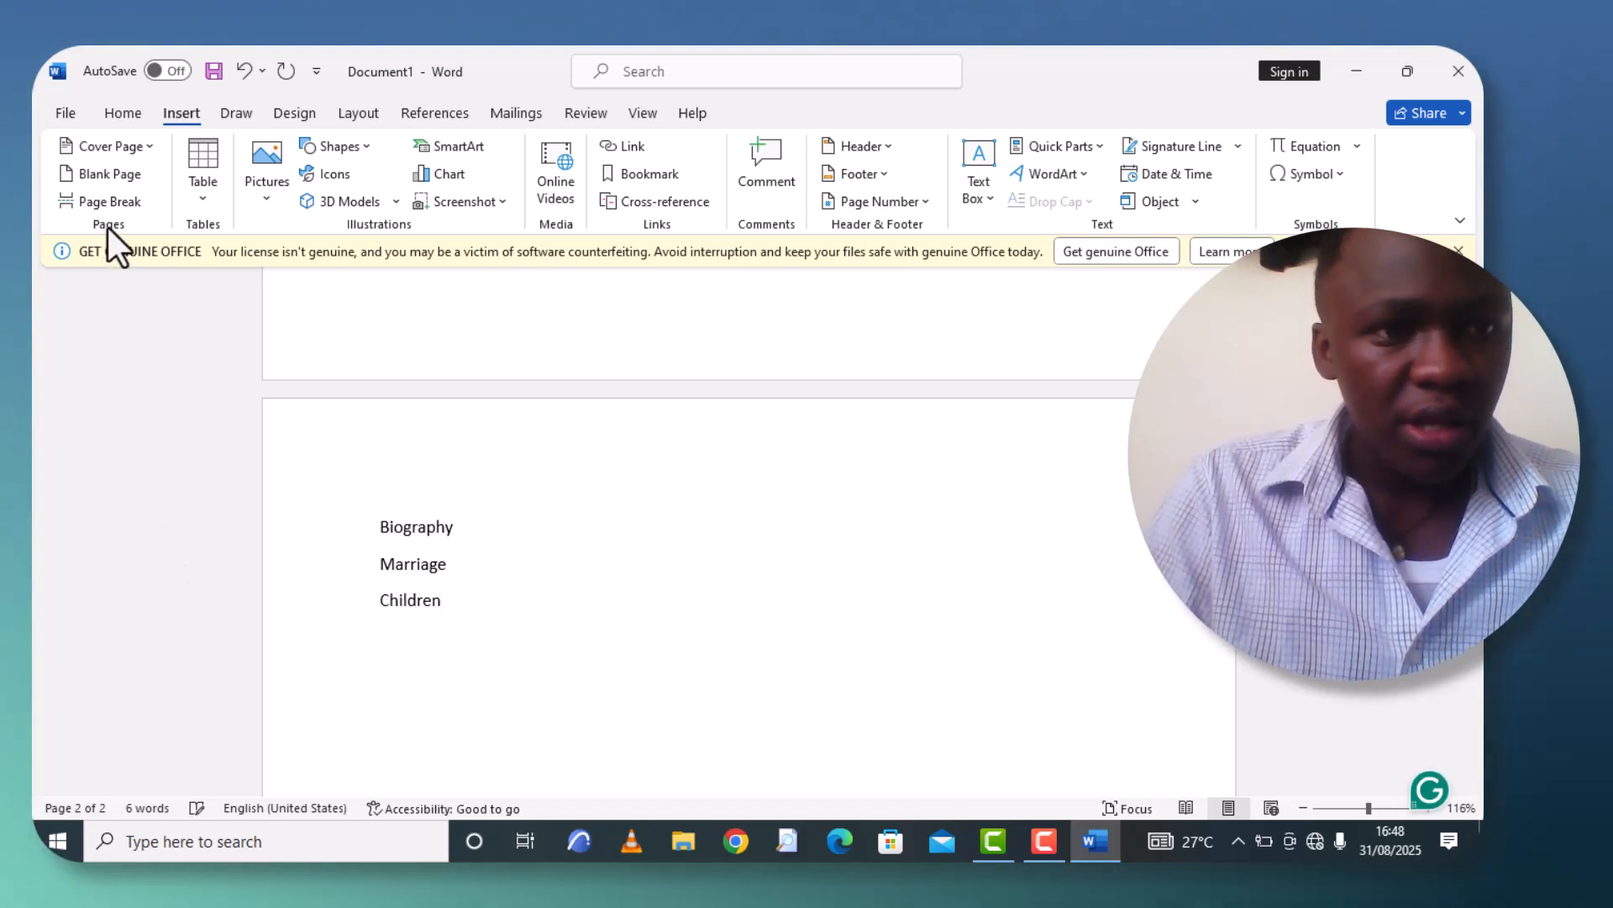
Insert a page break after the Children line and enter Residence as the first line of the third page.
click(98, 205)
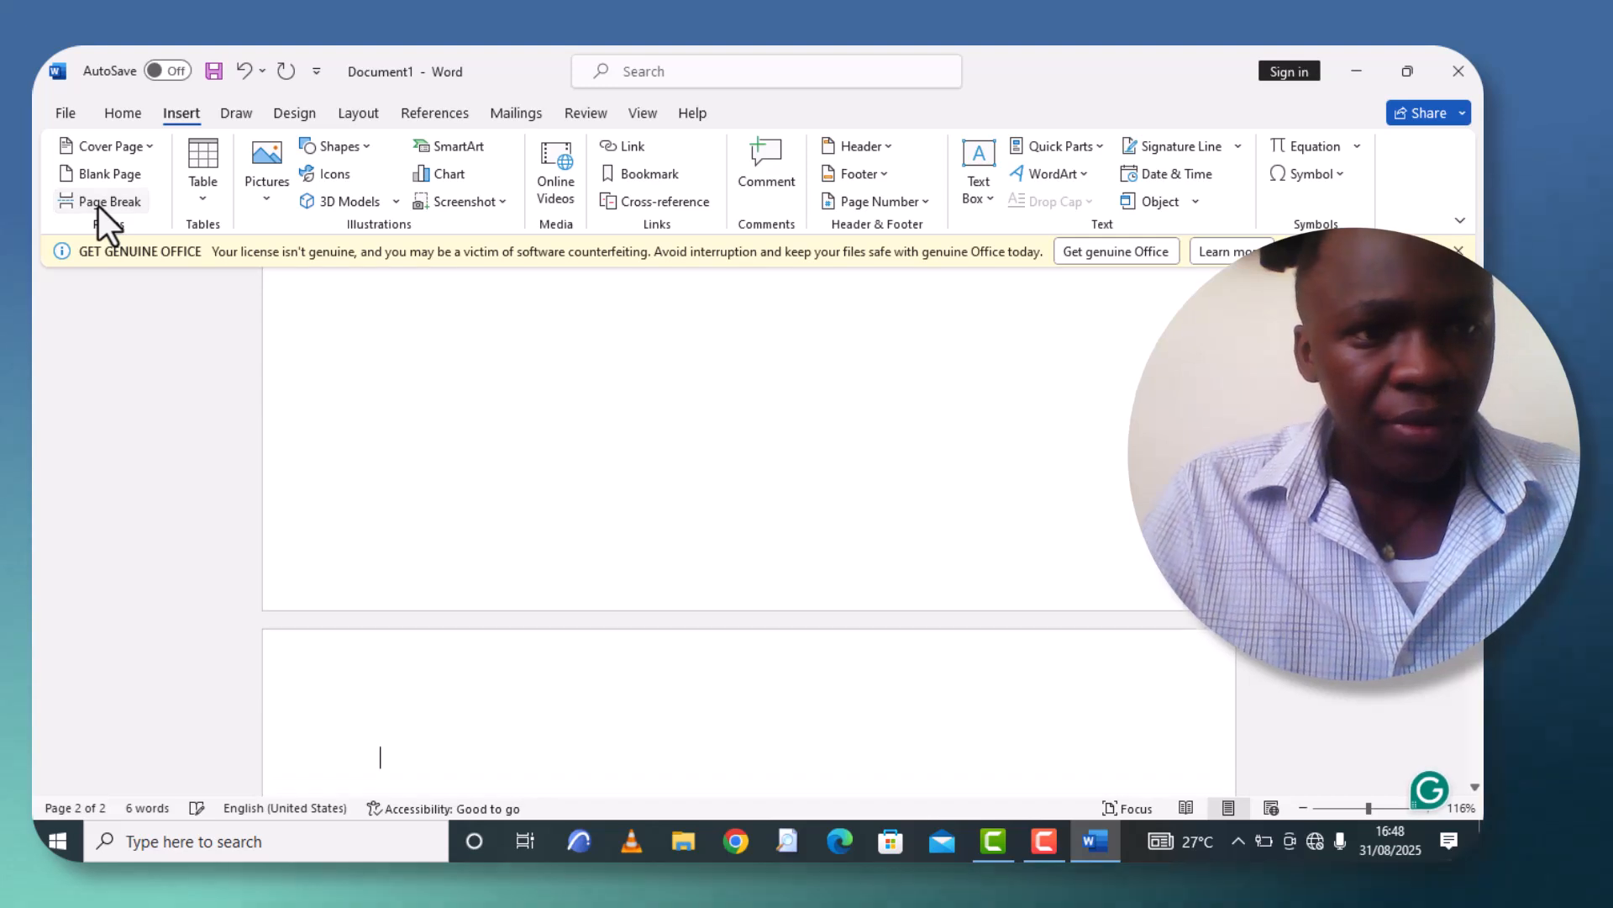
click(98, 205)
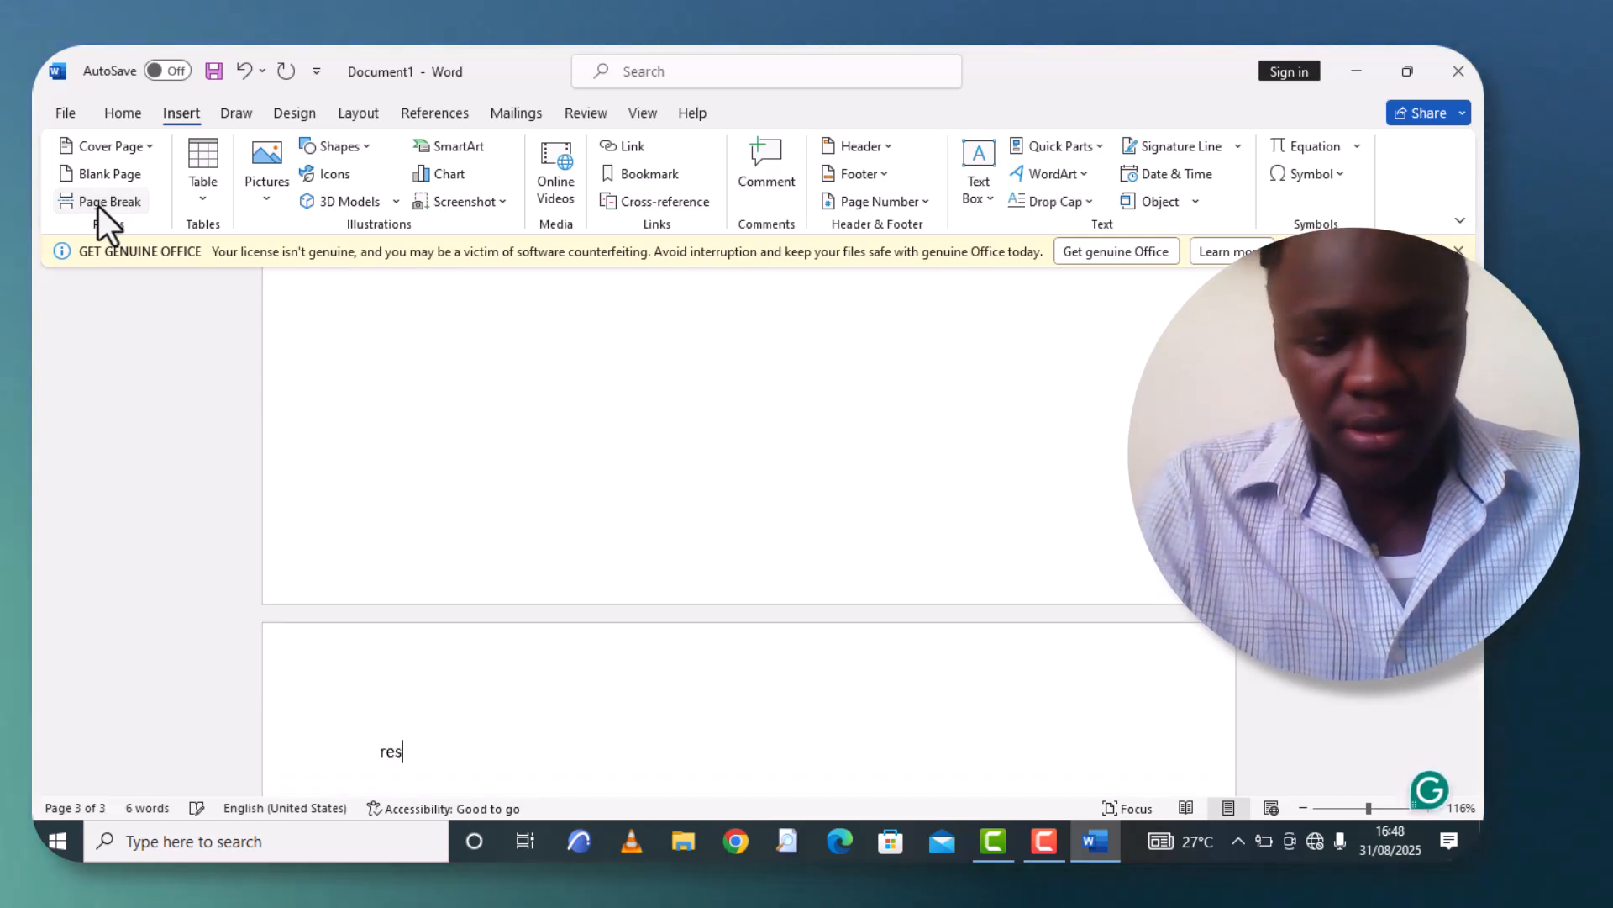
text(resdence)
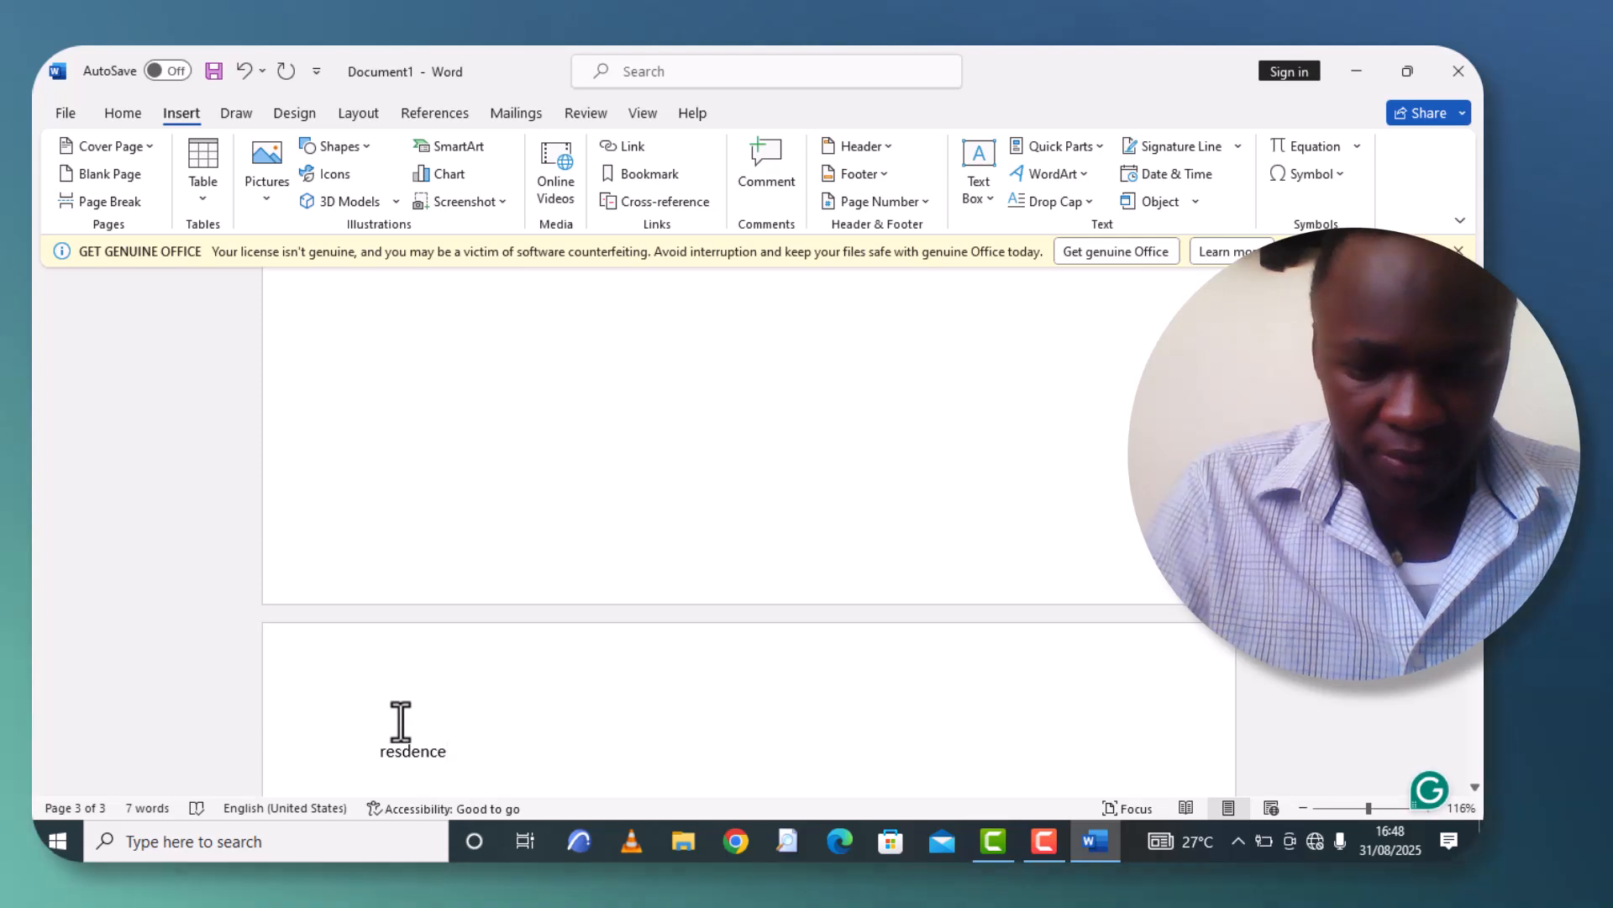
key(Return)
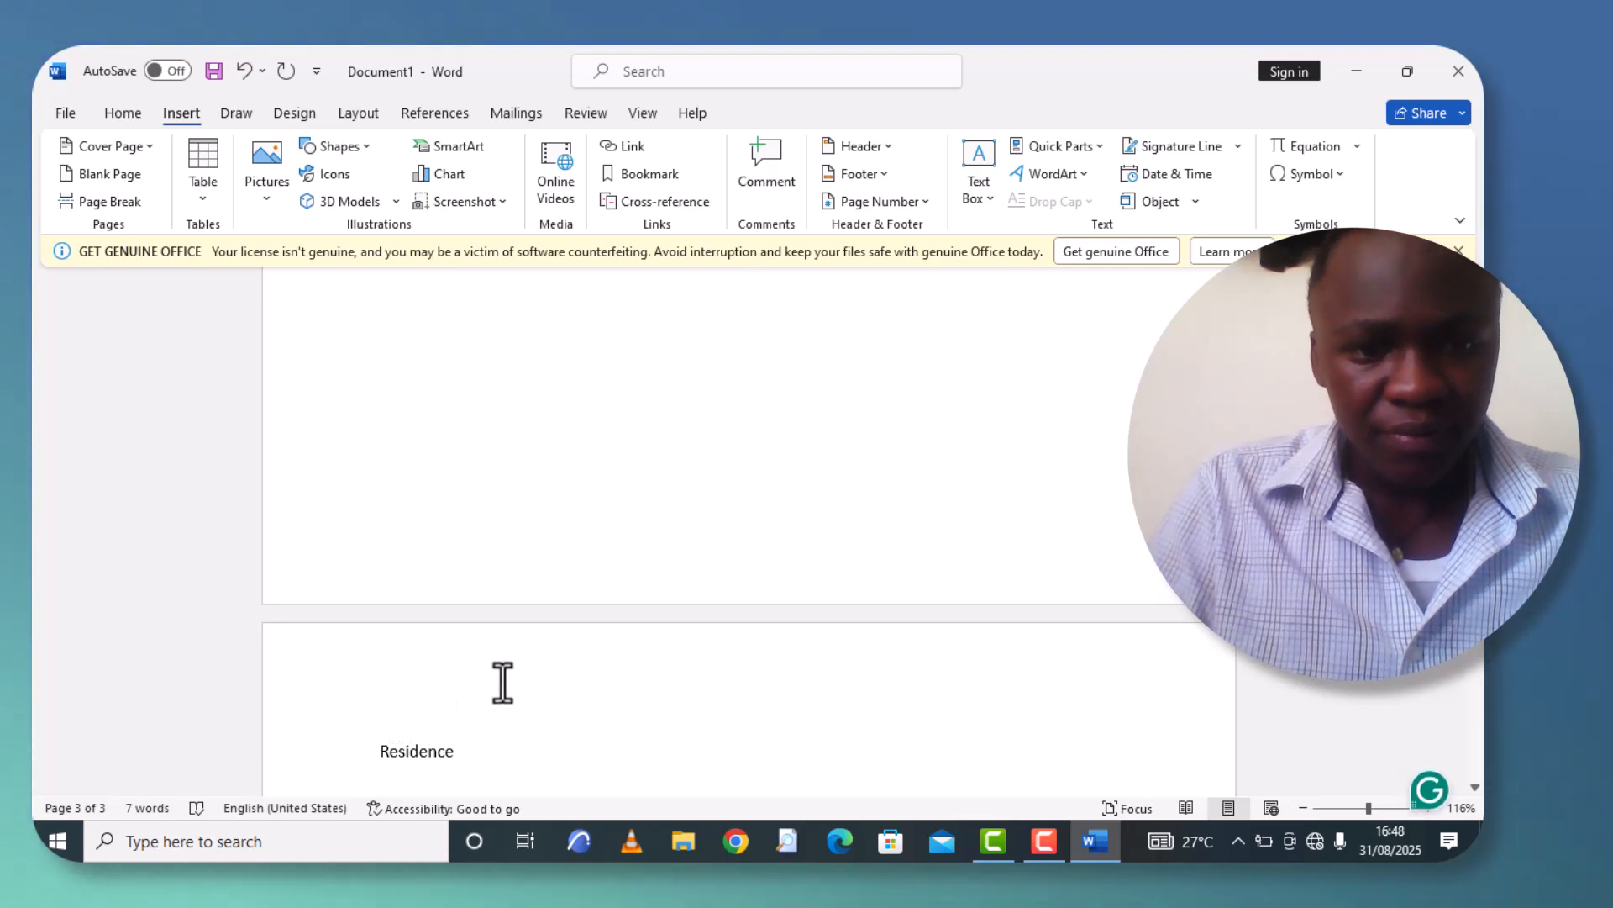
scroll(504, 681, down, 5)
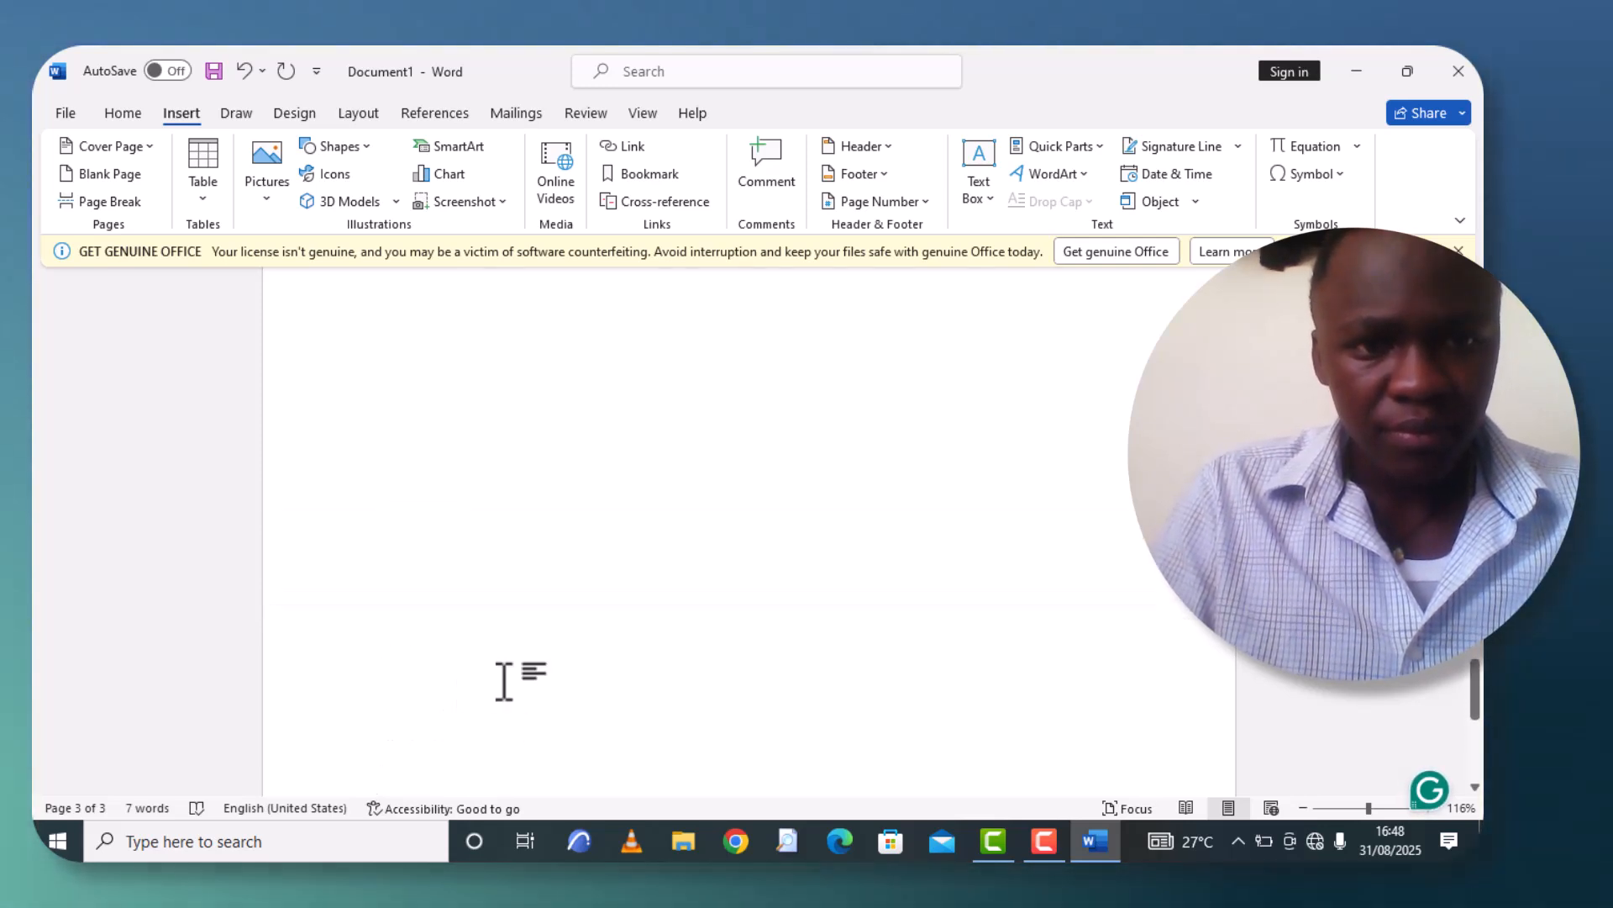
scroll(504, 680, up, 5)
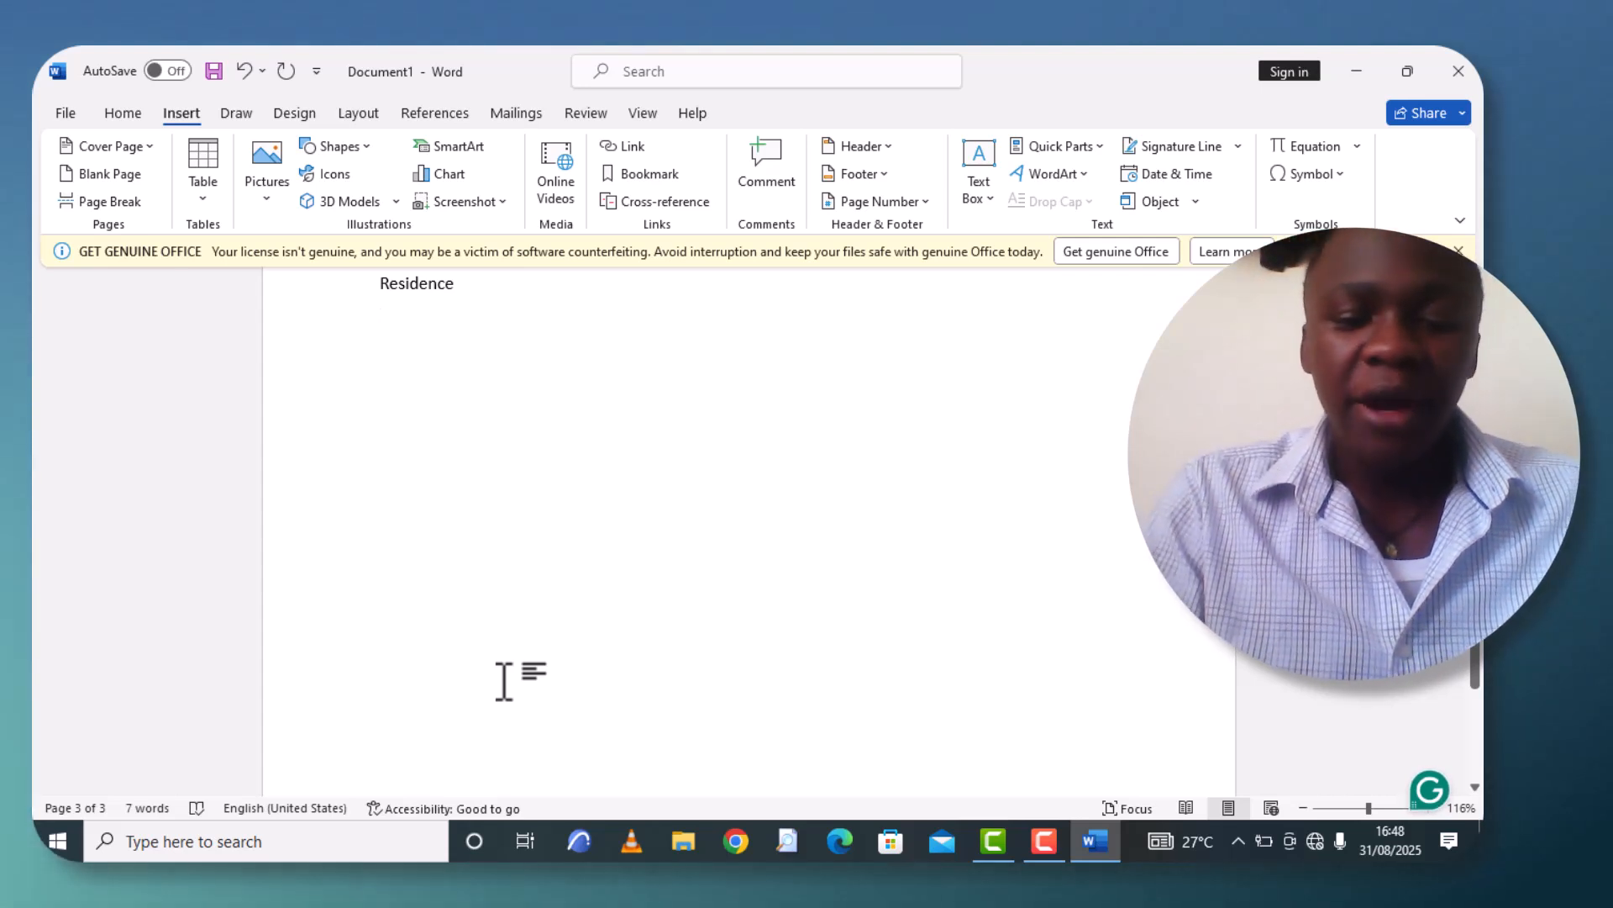
text(chairpers)
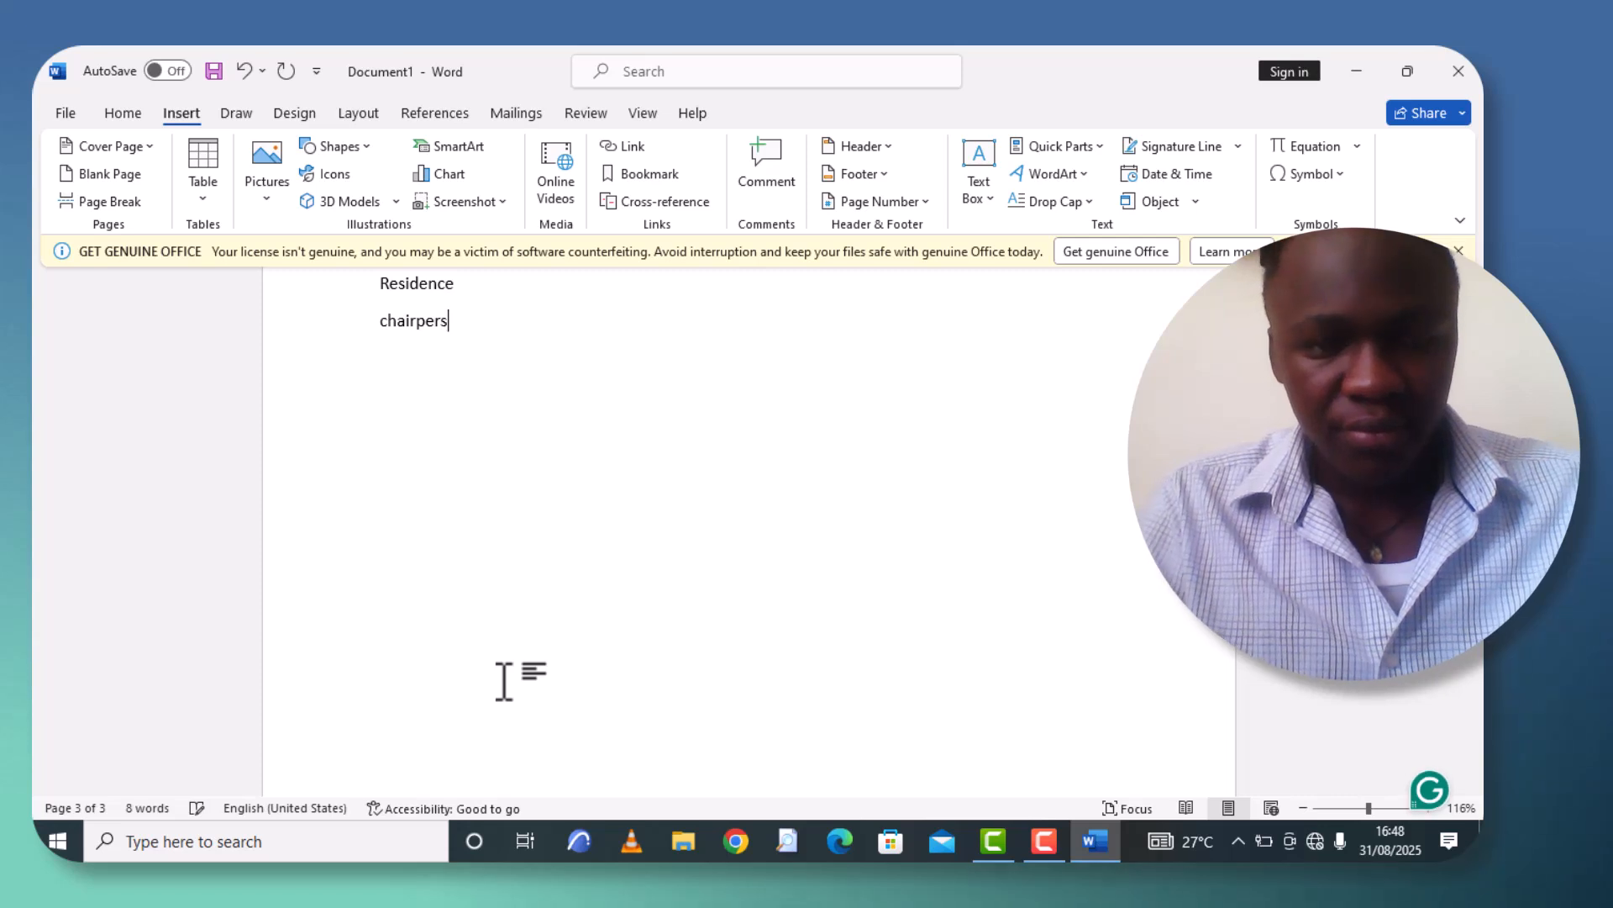
text(on)
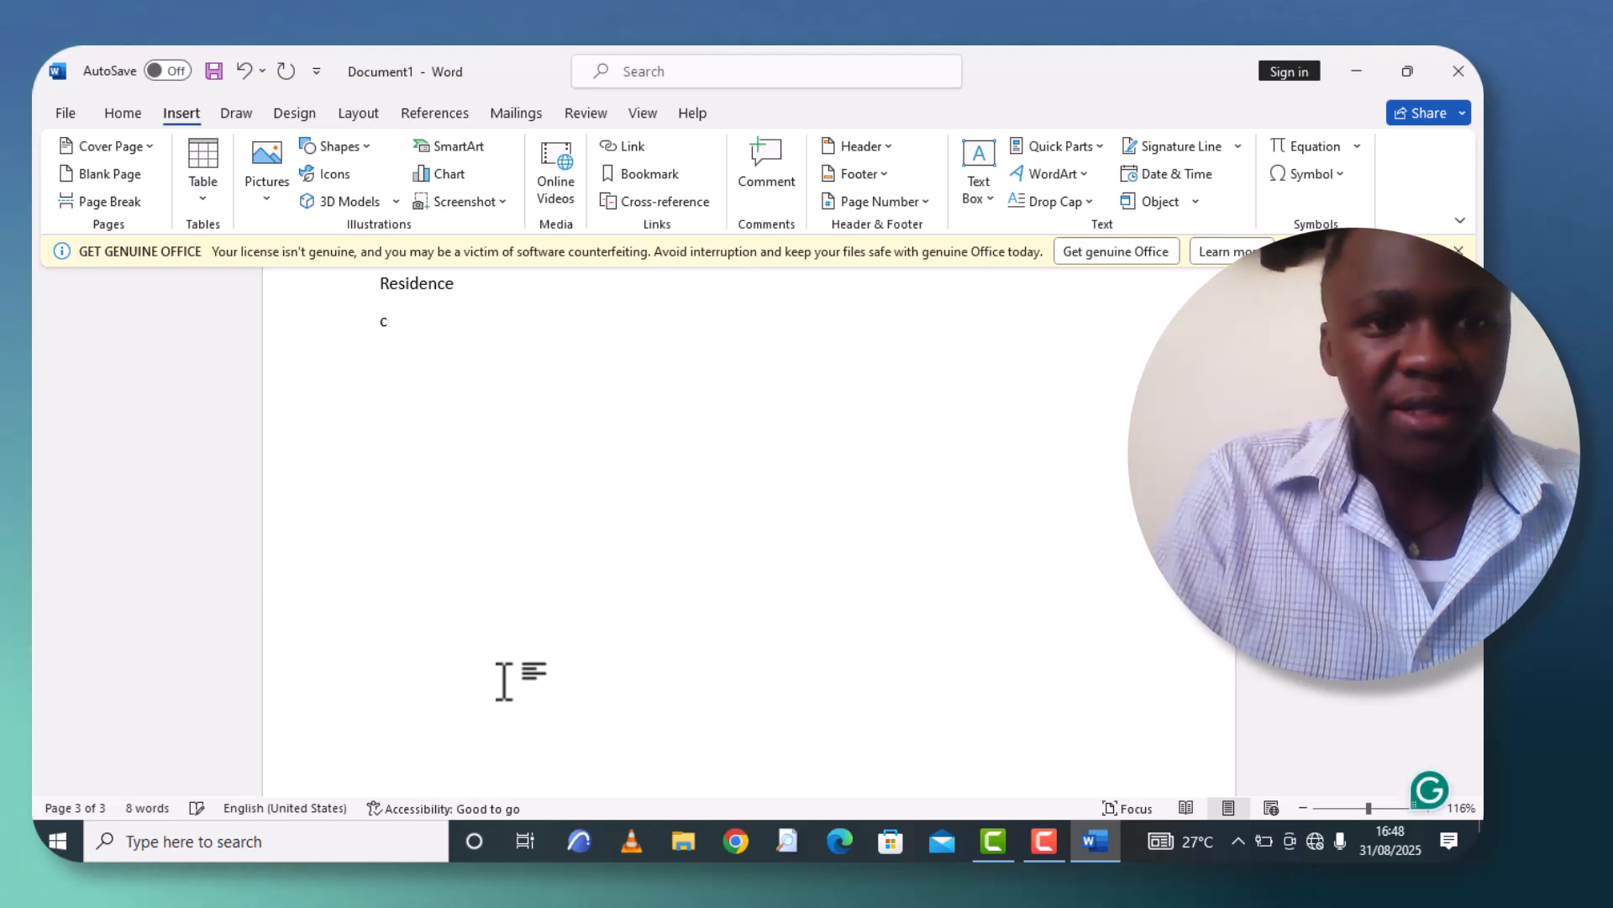
key(BackSpace)
key(BackSpace)
Add the line Leaders below Residence on the third page.
text(lea)
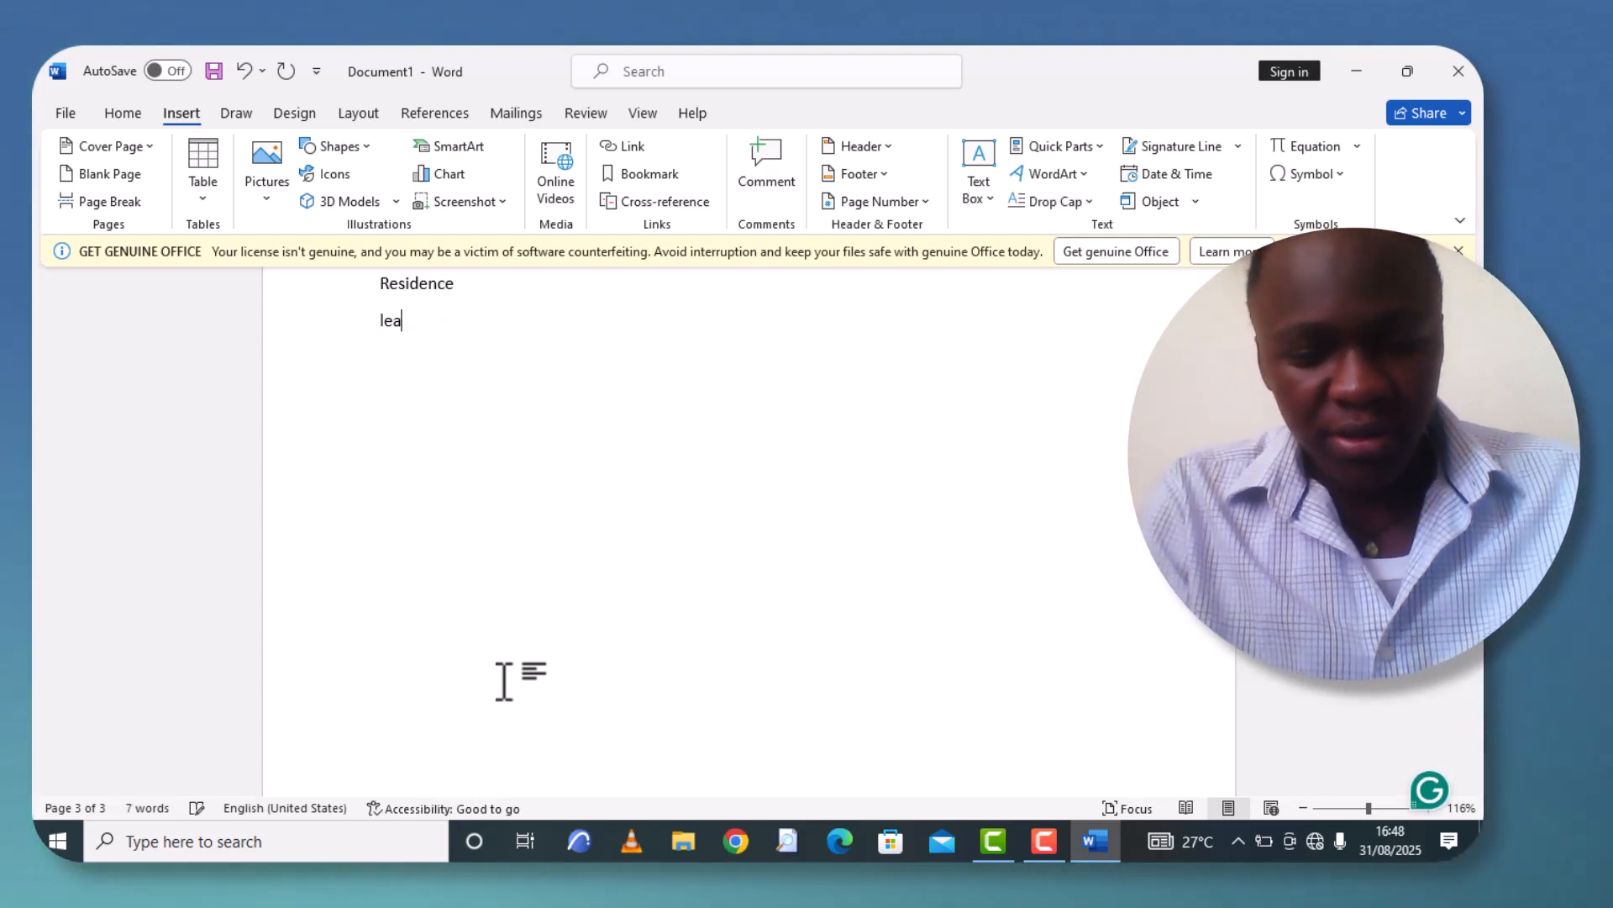
text(ders)
key(Return)
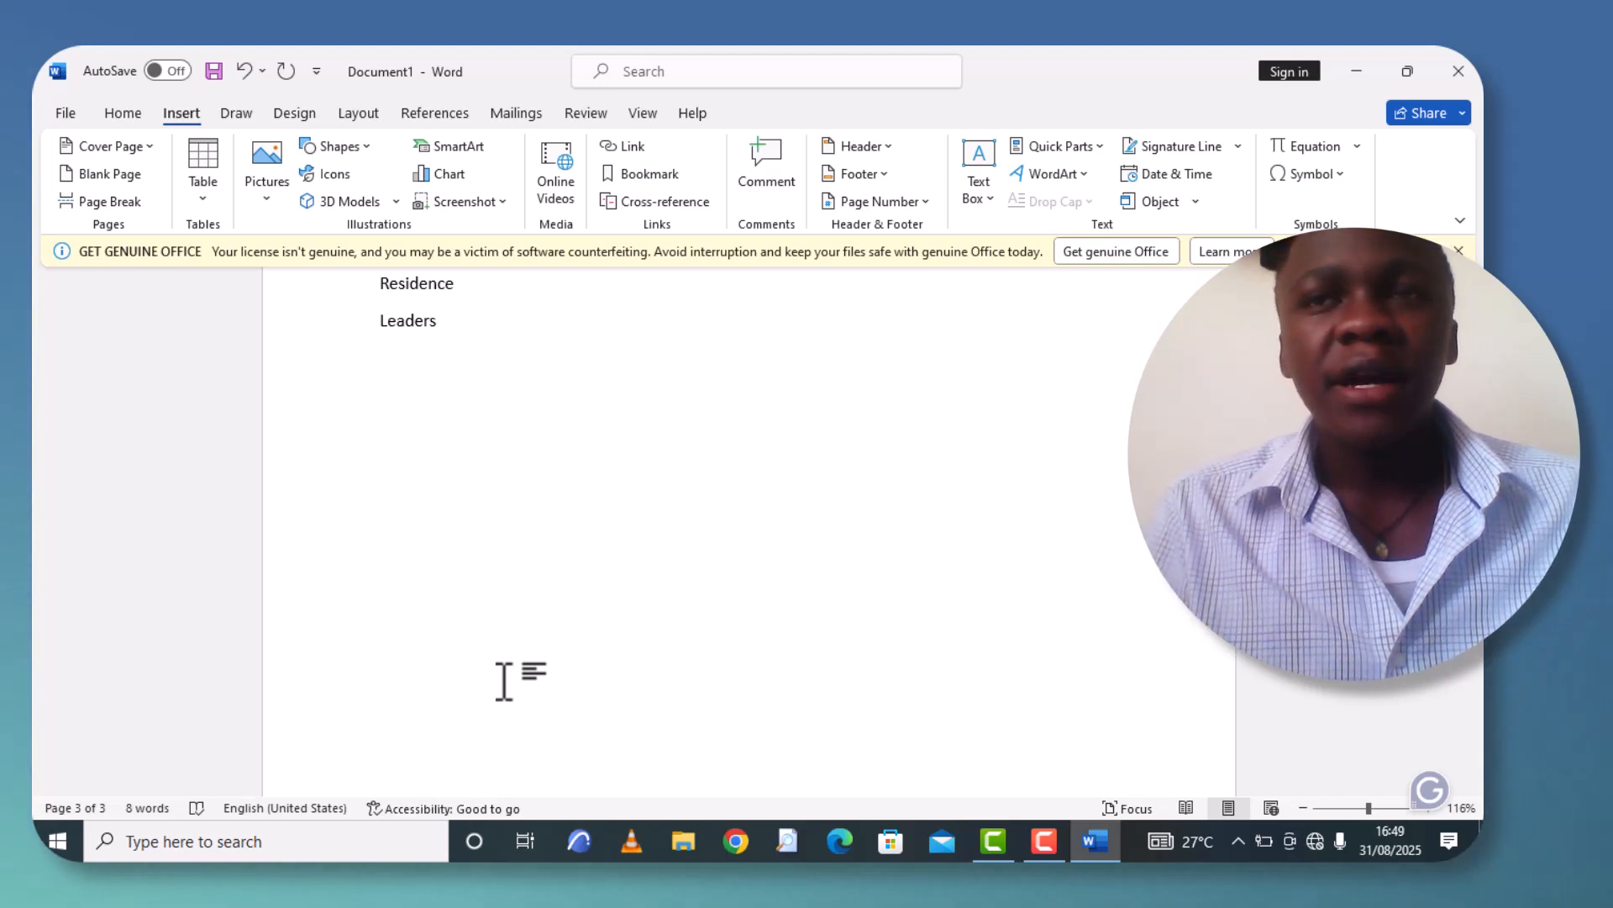
Add the line Activities below Leaders on the third page.
text(ac)
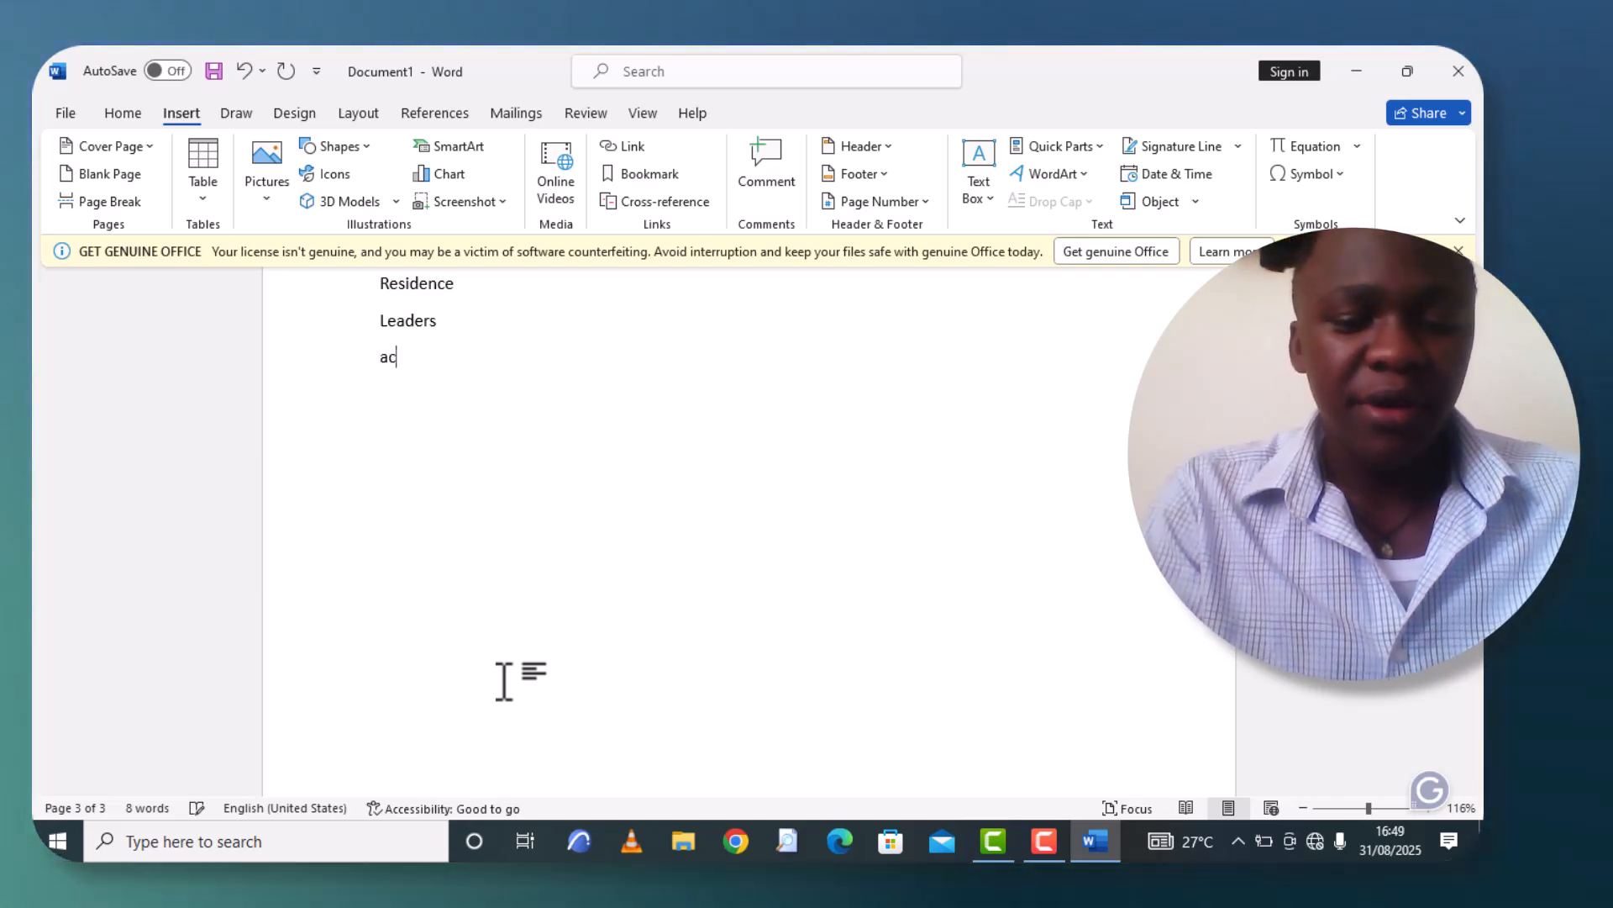
text(tiviu)
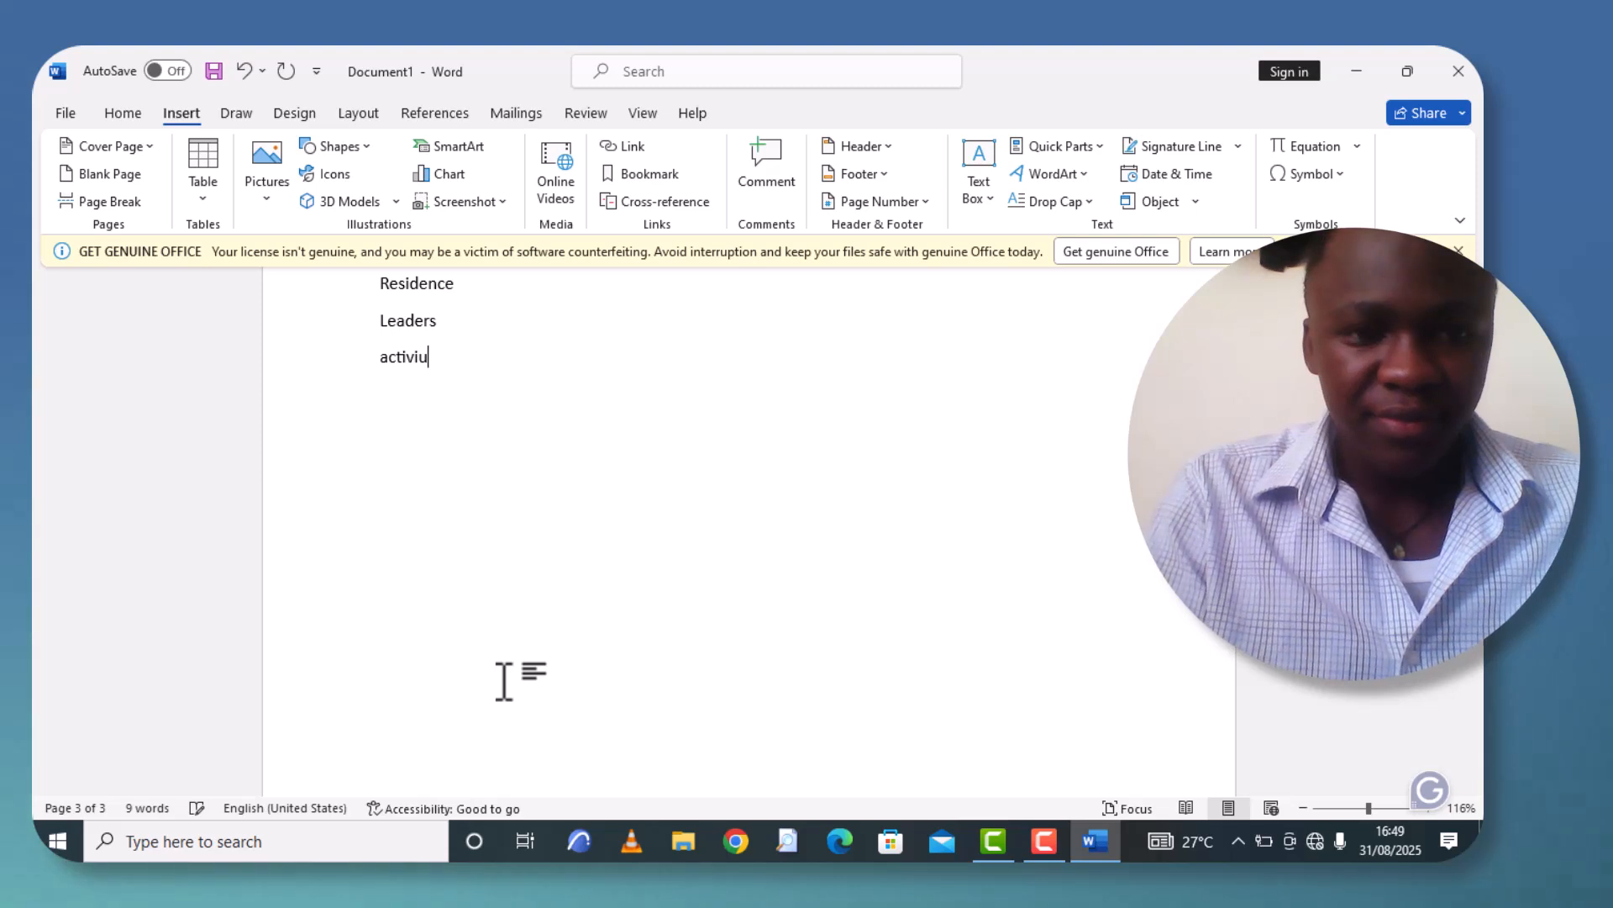
key(BackSpace)
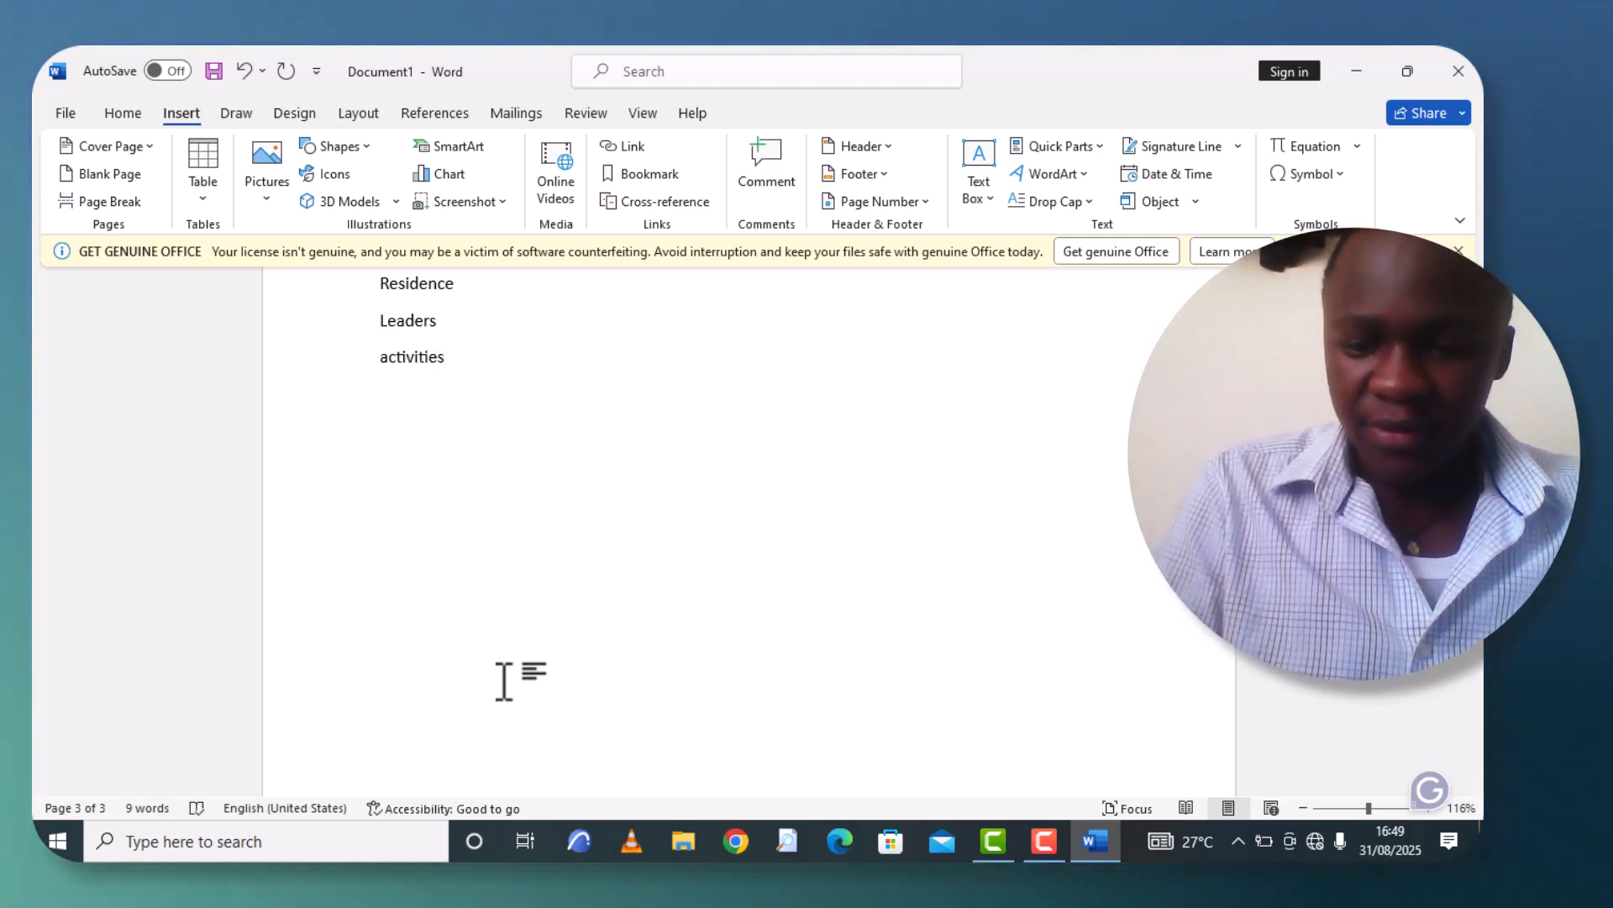
text(ties)
key(Return)
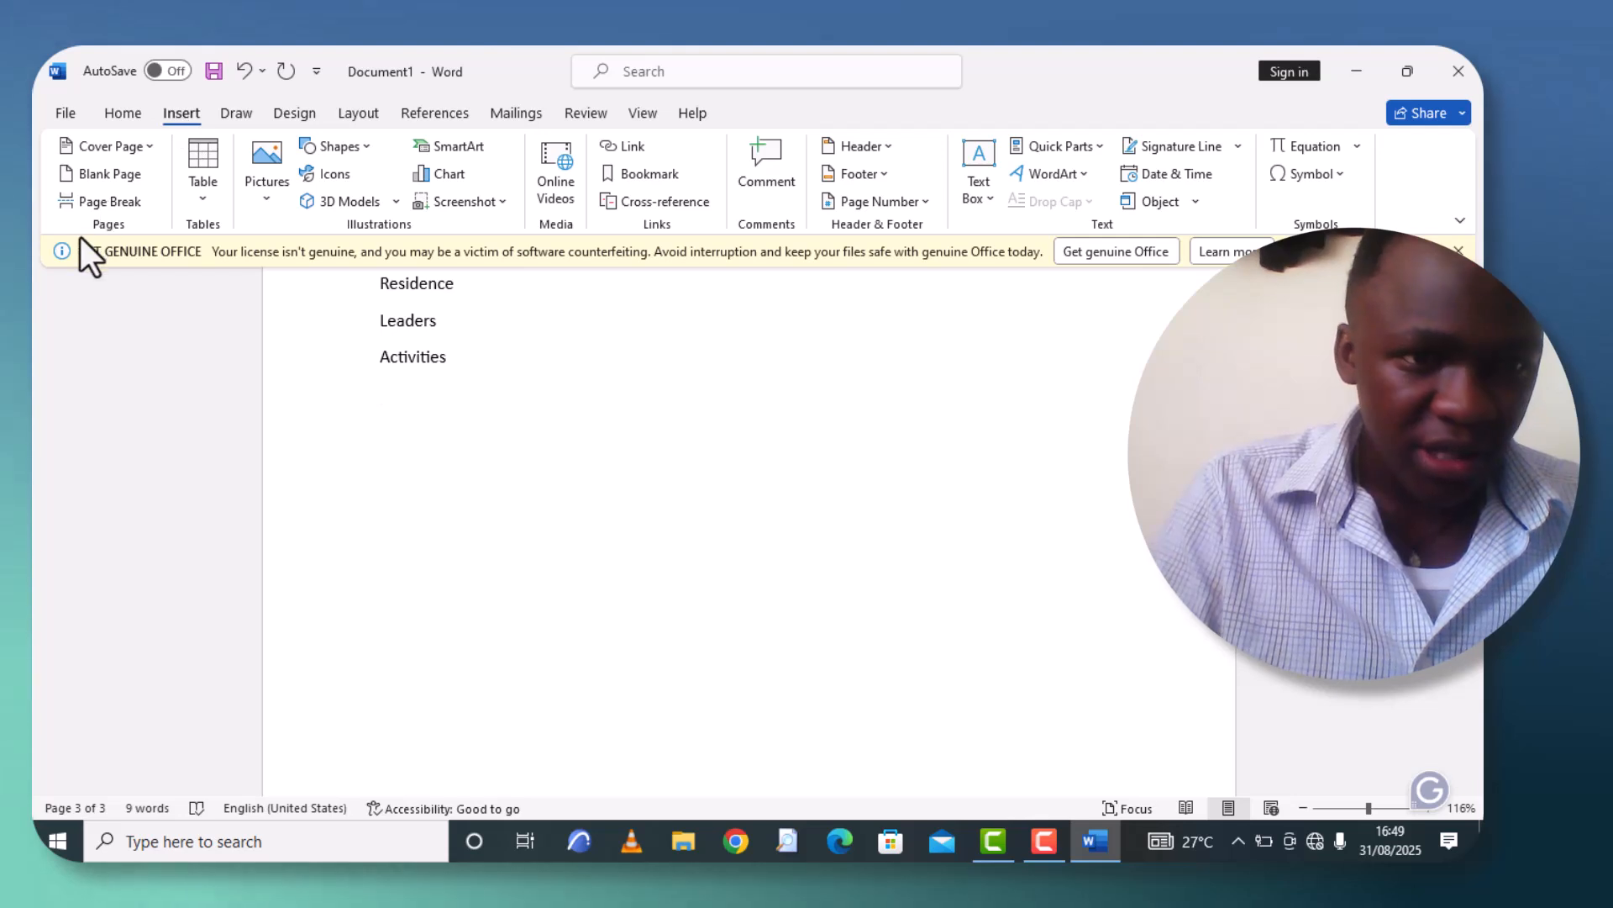
Insert a page break after the Activities line and enter Occupation as the first line of the fourth page.
click(107, 202)
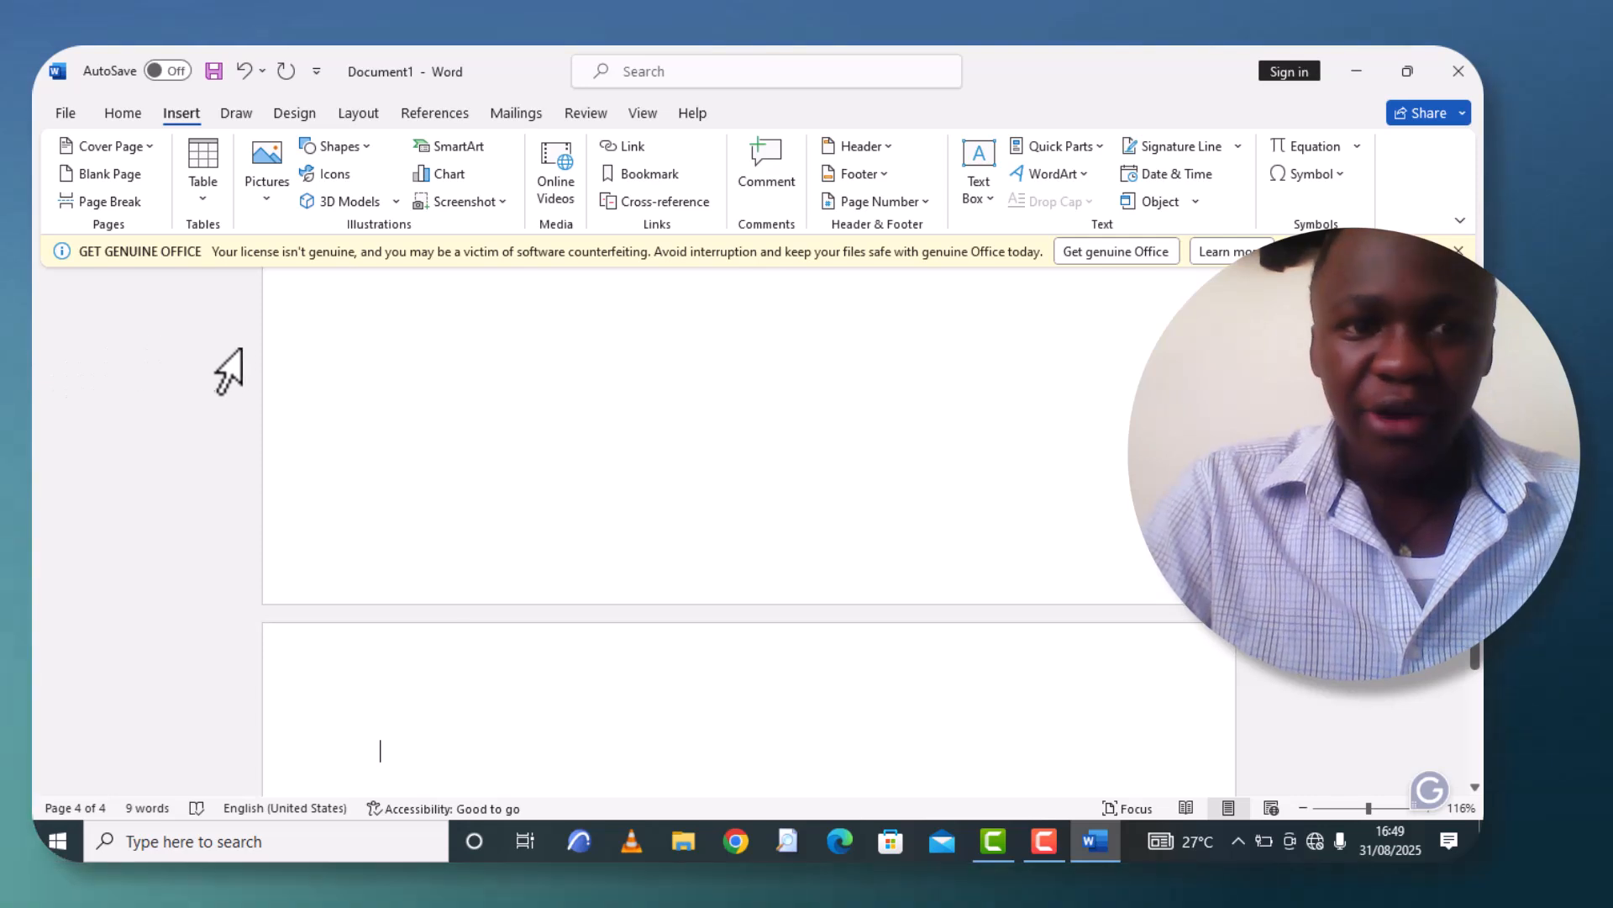
scroll(368, 425, down, 5)
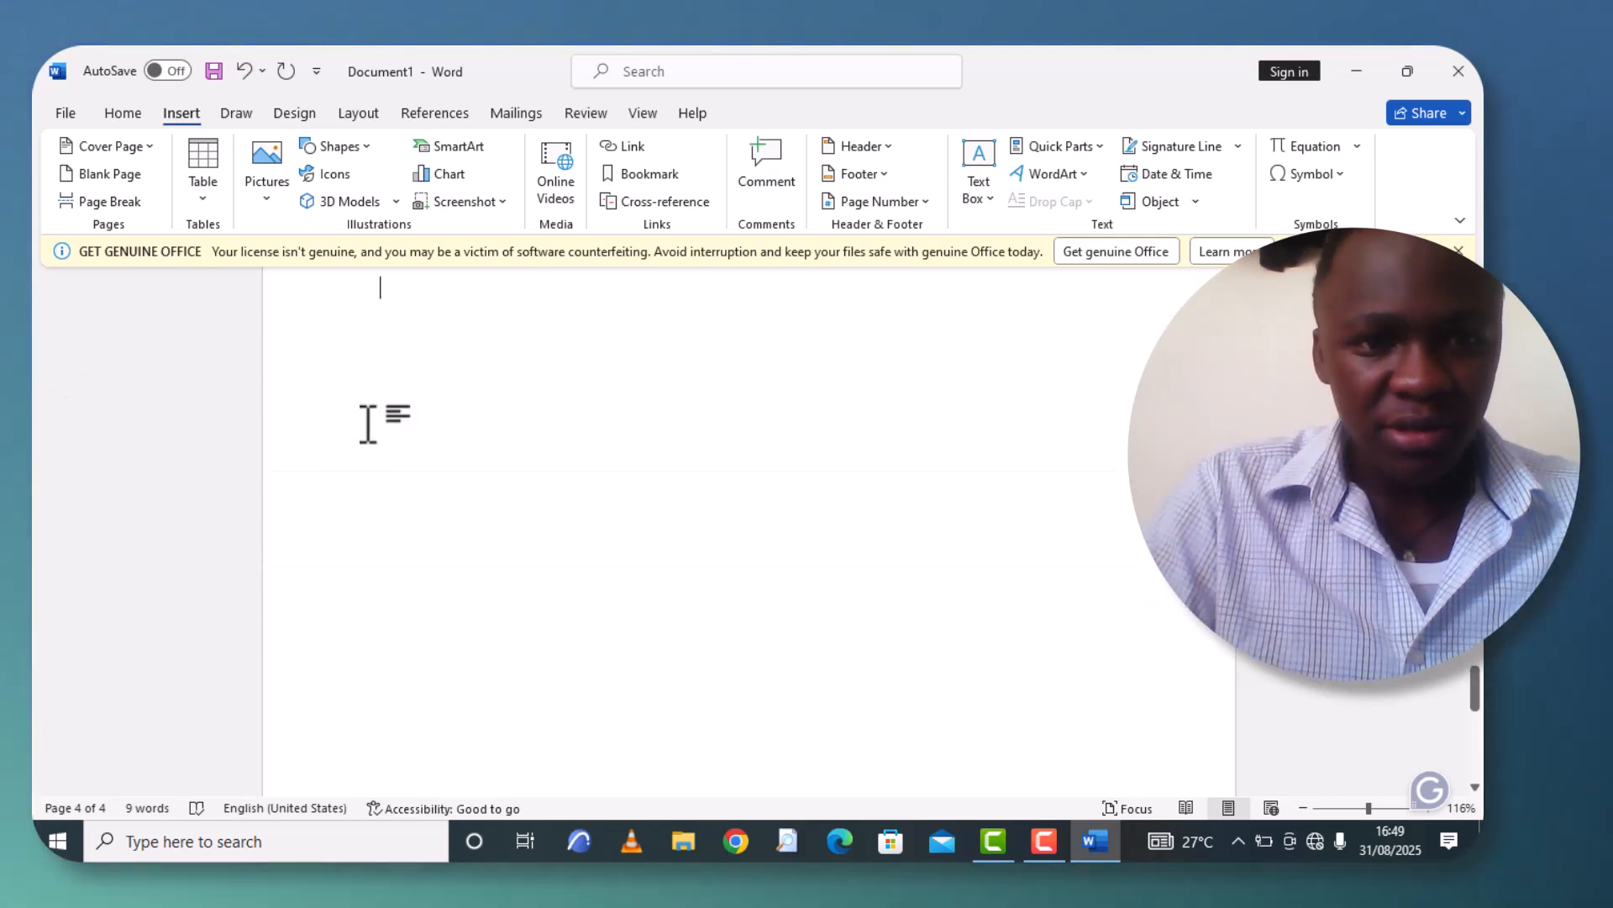
text(ccup)
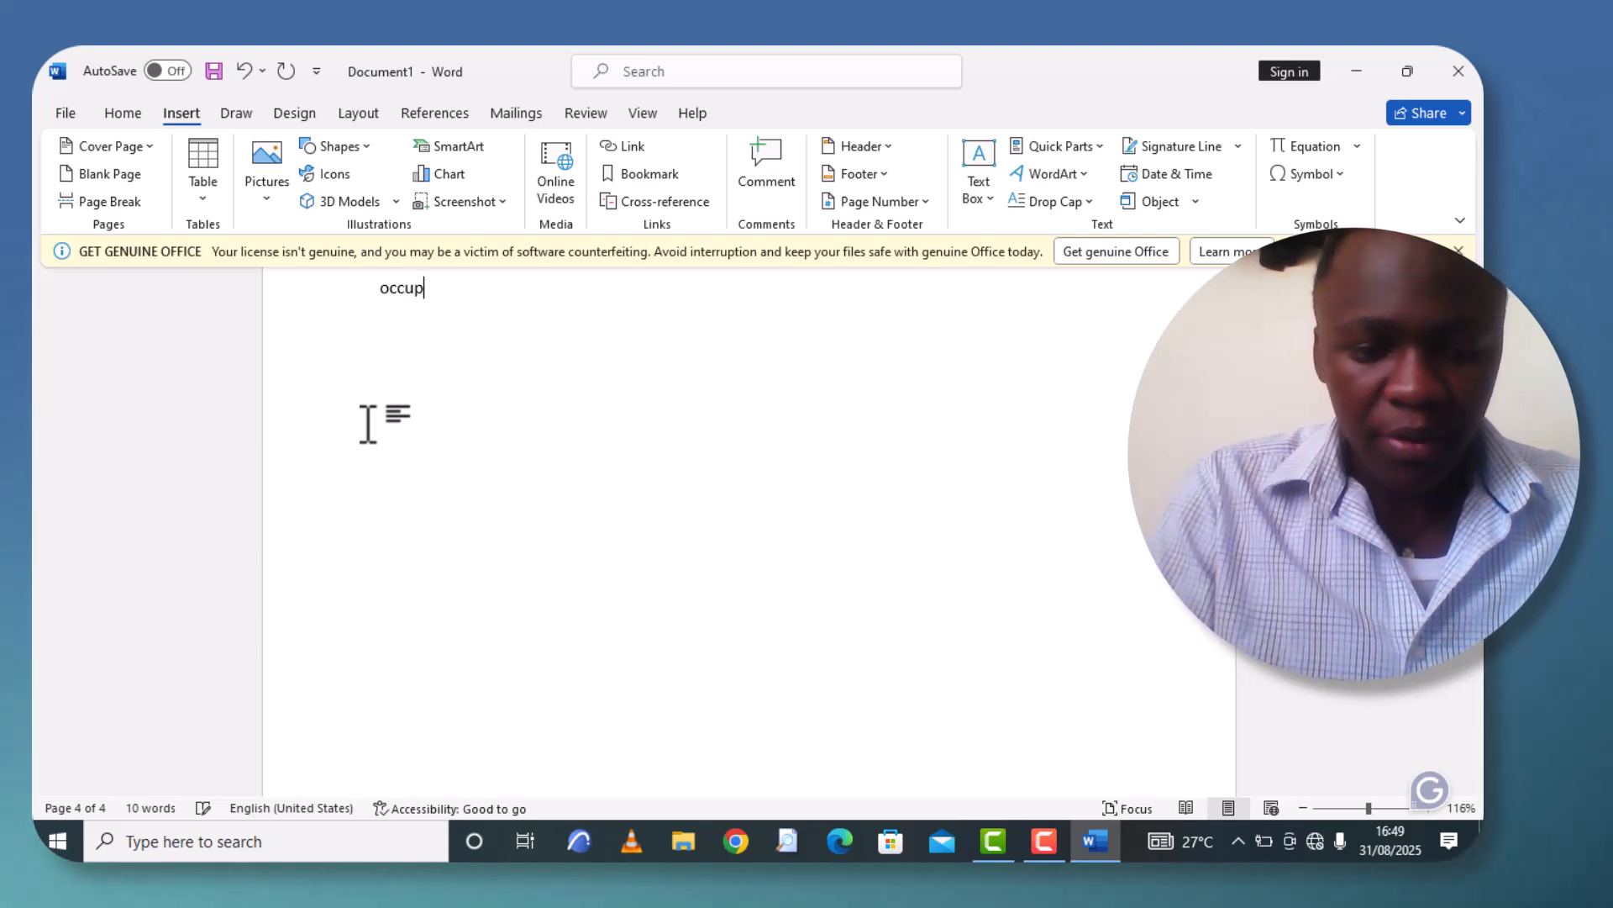
text(ation)
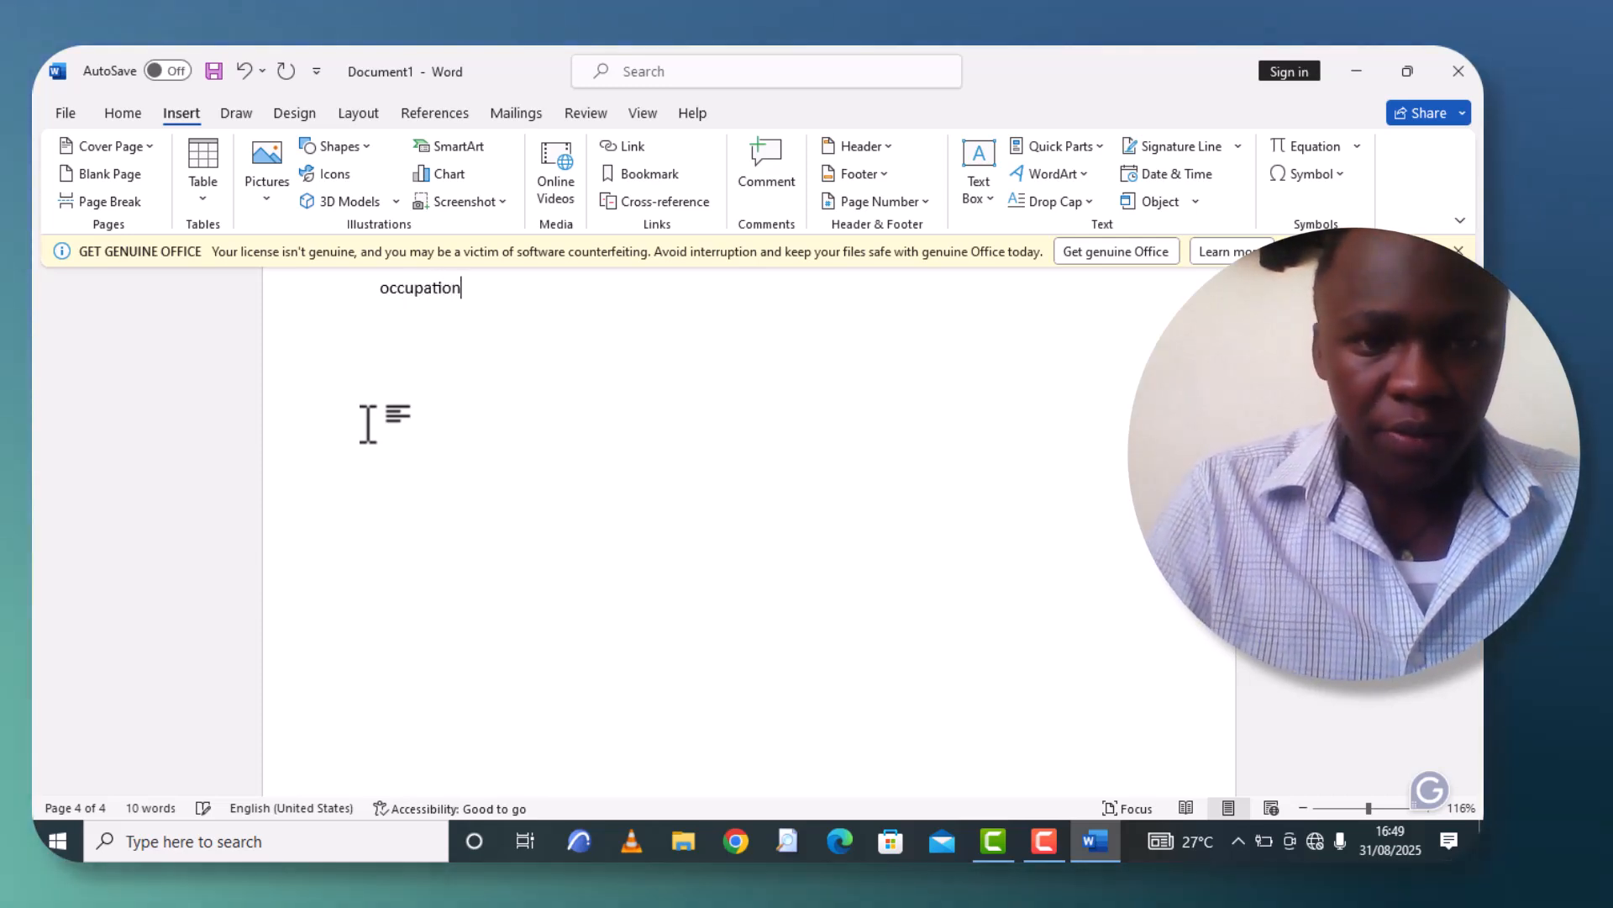
key(Return)
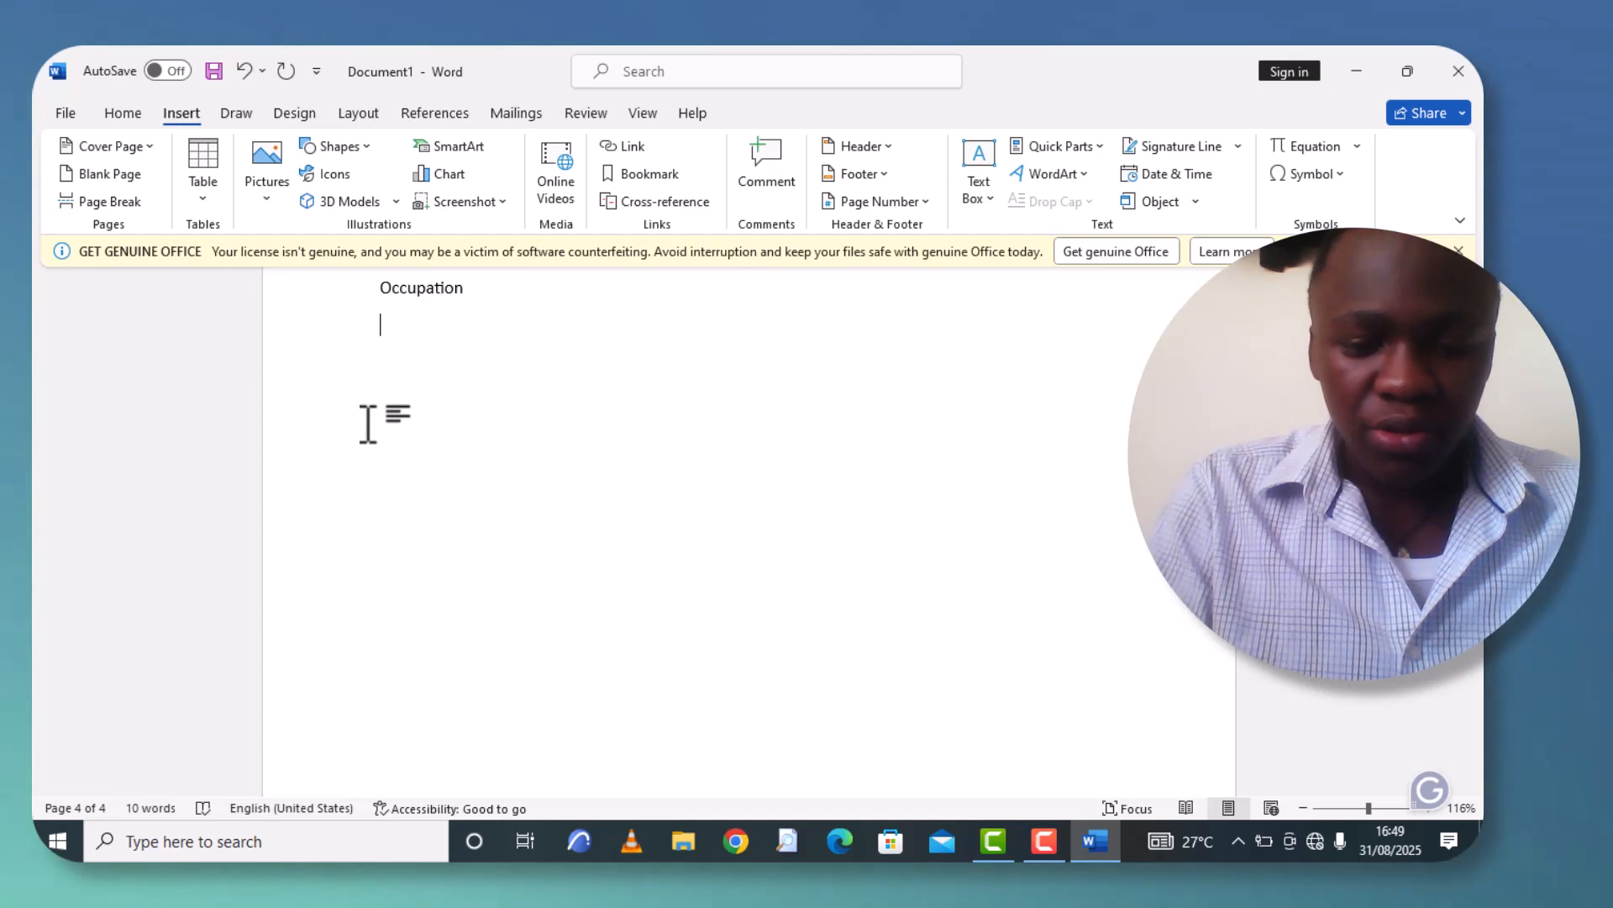
Add the lines Boss and Clients below Occupation on the fourth page.
text(boss)
key(Return)
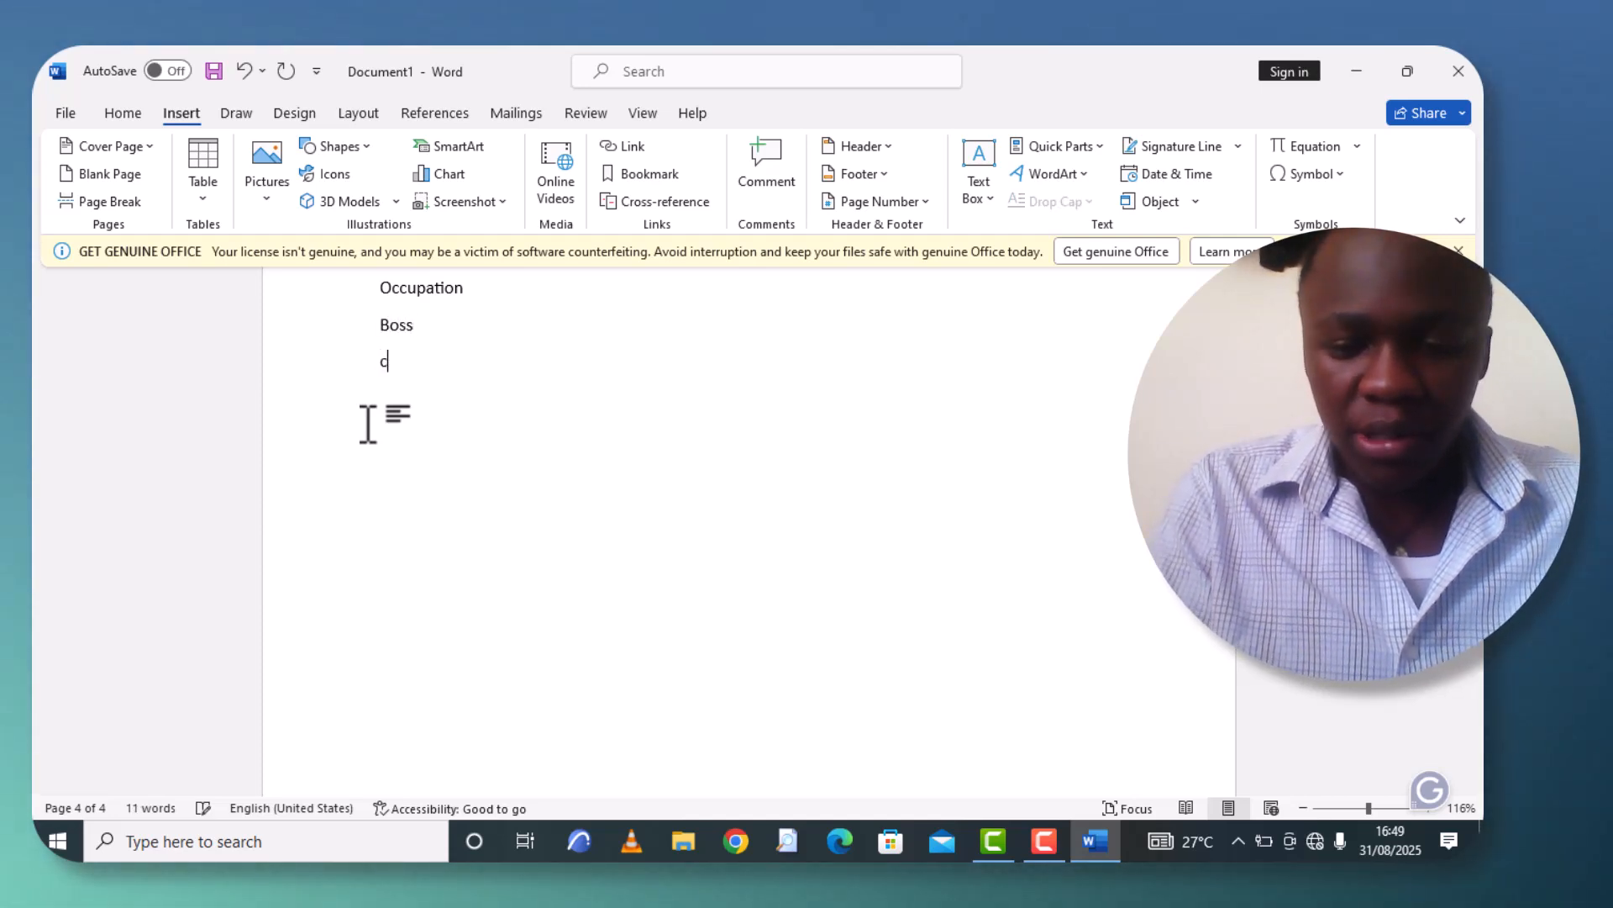
key(BackSpace)
key(BackSpace)
key(BackSpace)
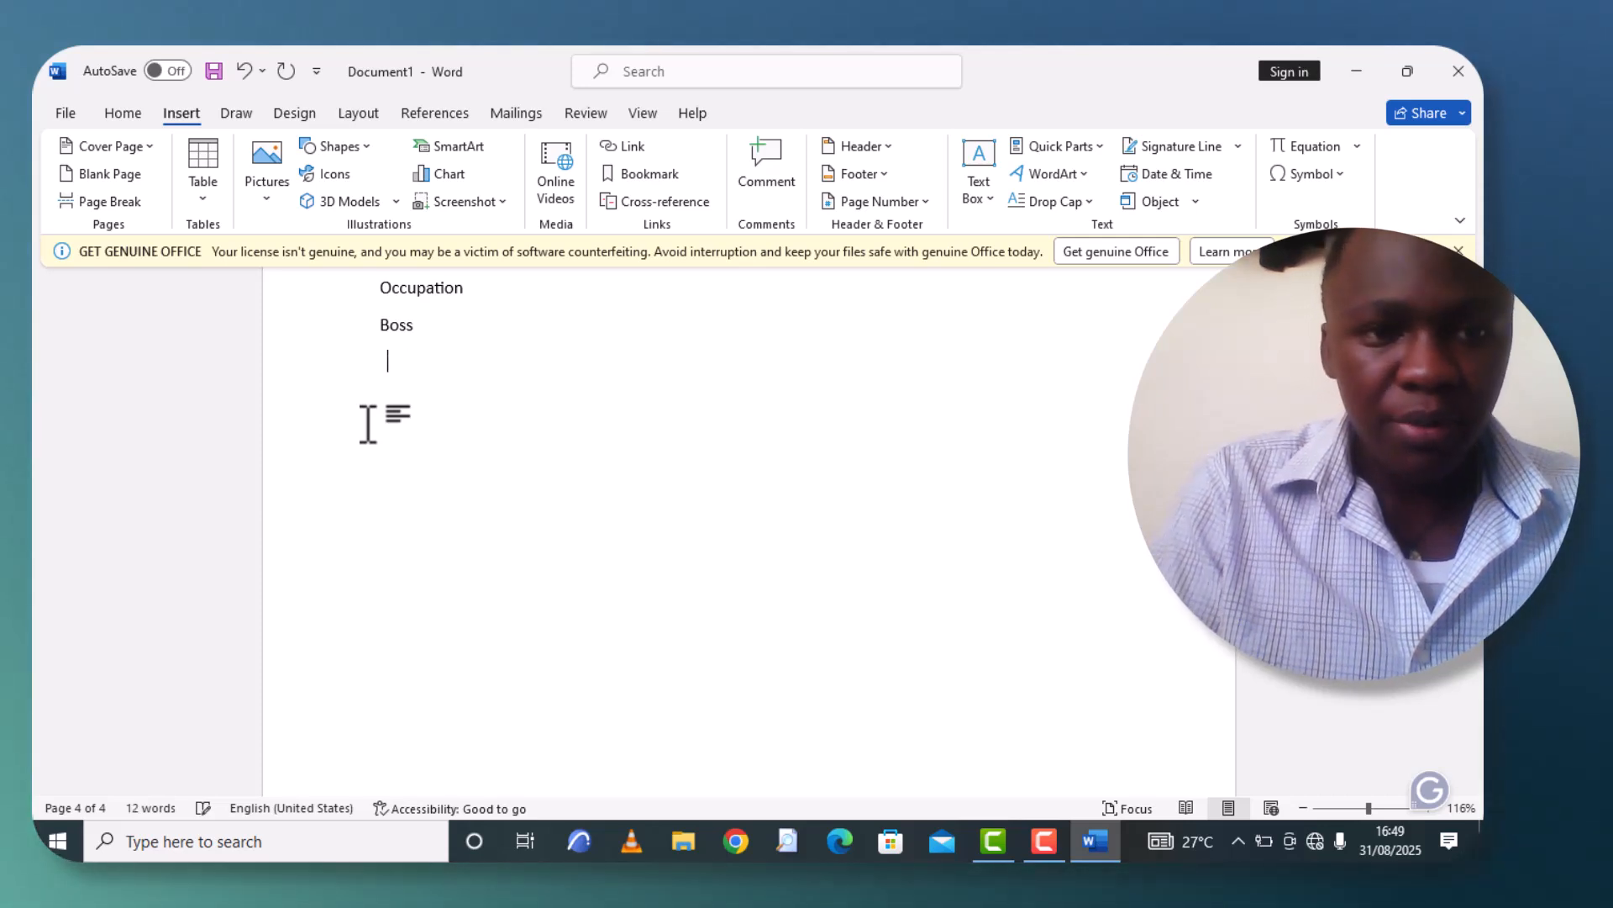
text(cli)
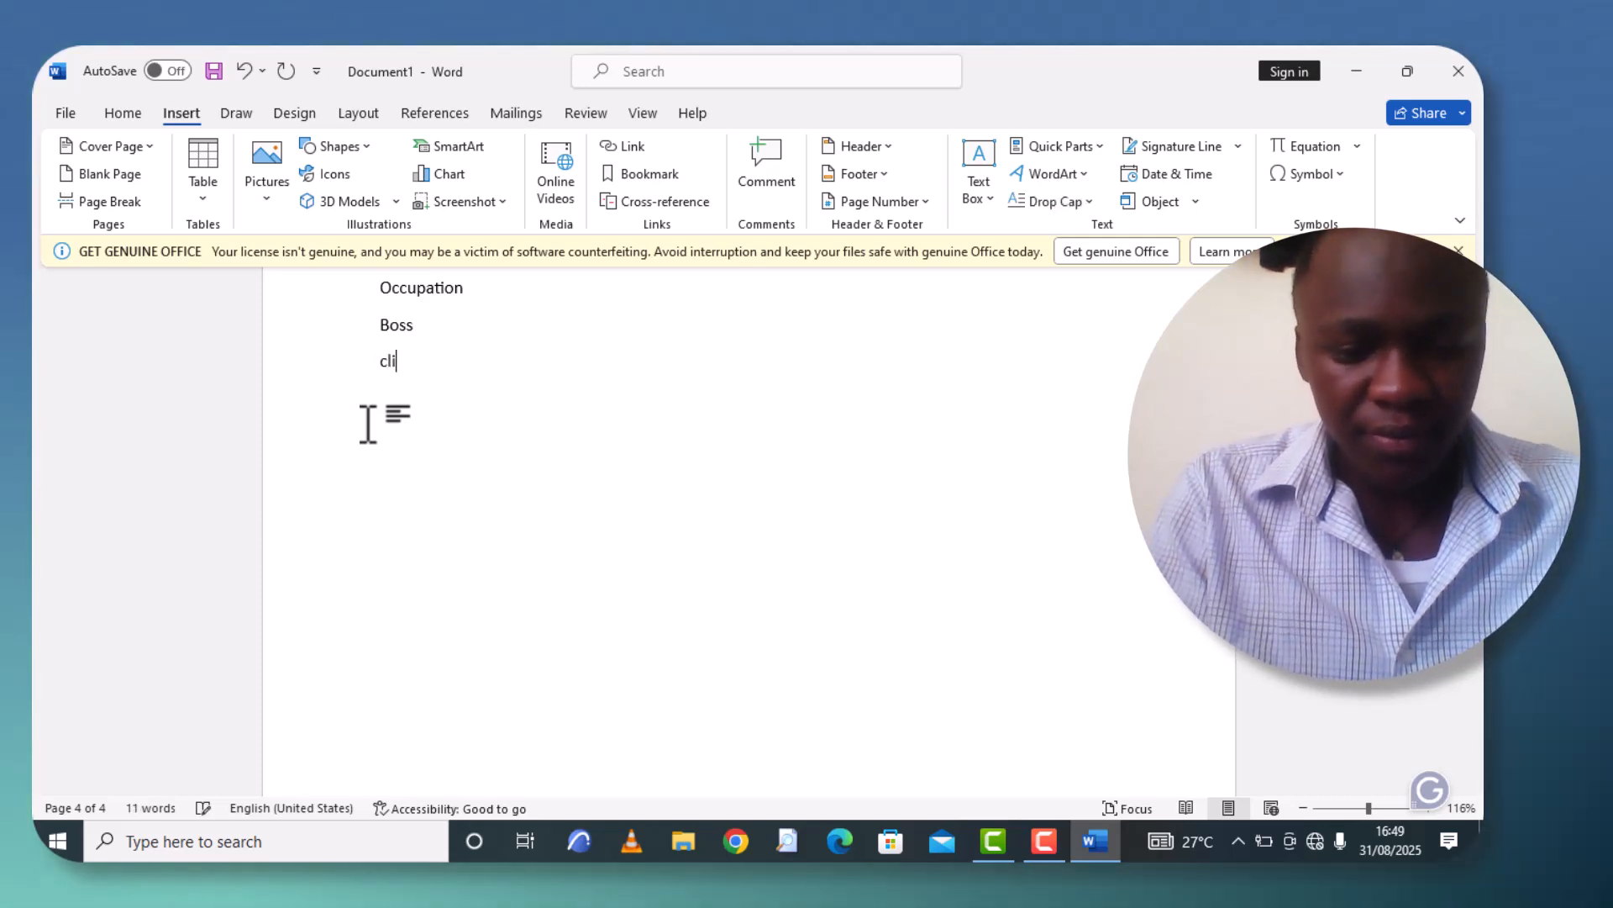
text(ents)
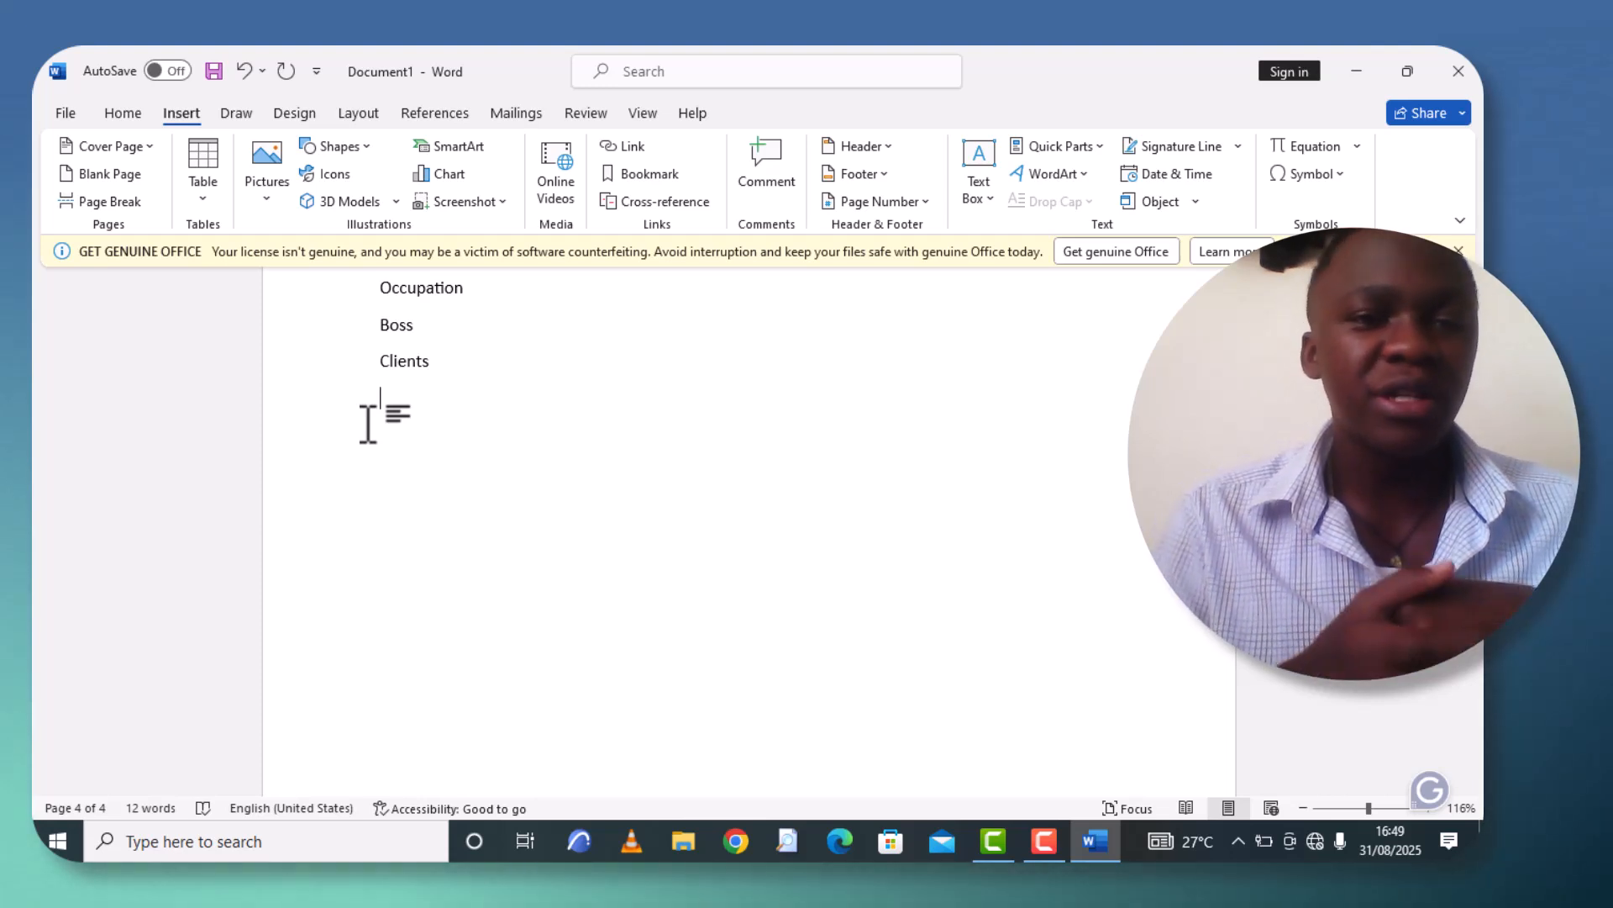
Go back to the first page and examine the full gallery of text styles.
scroll(468, 393, down, 1)
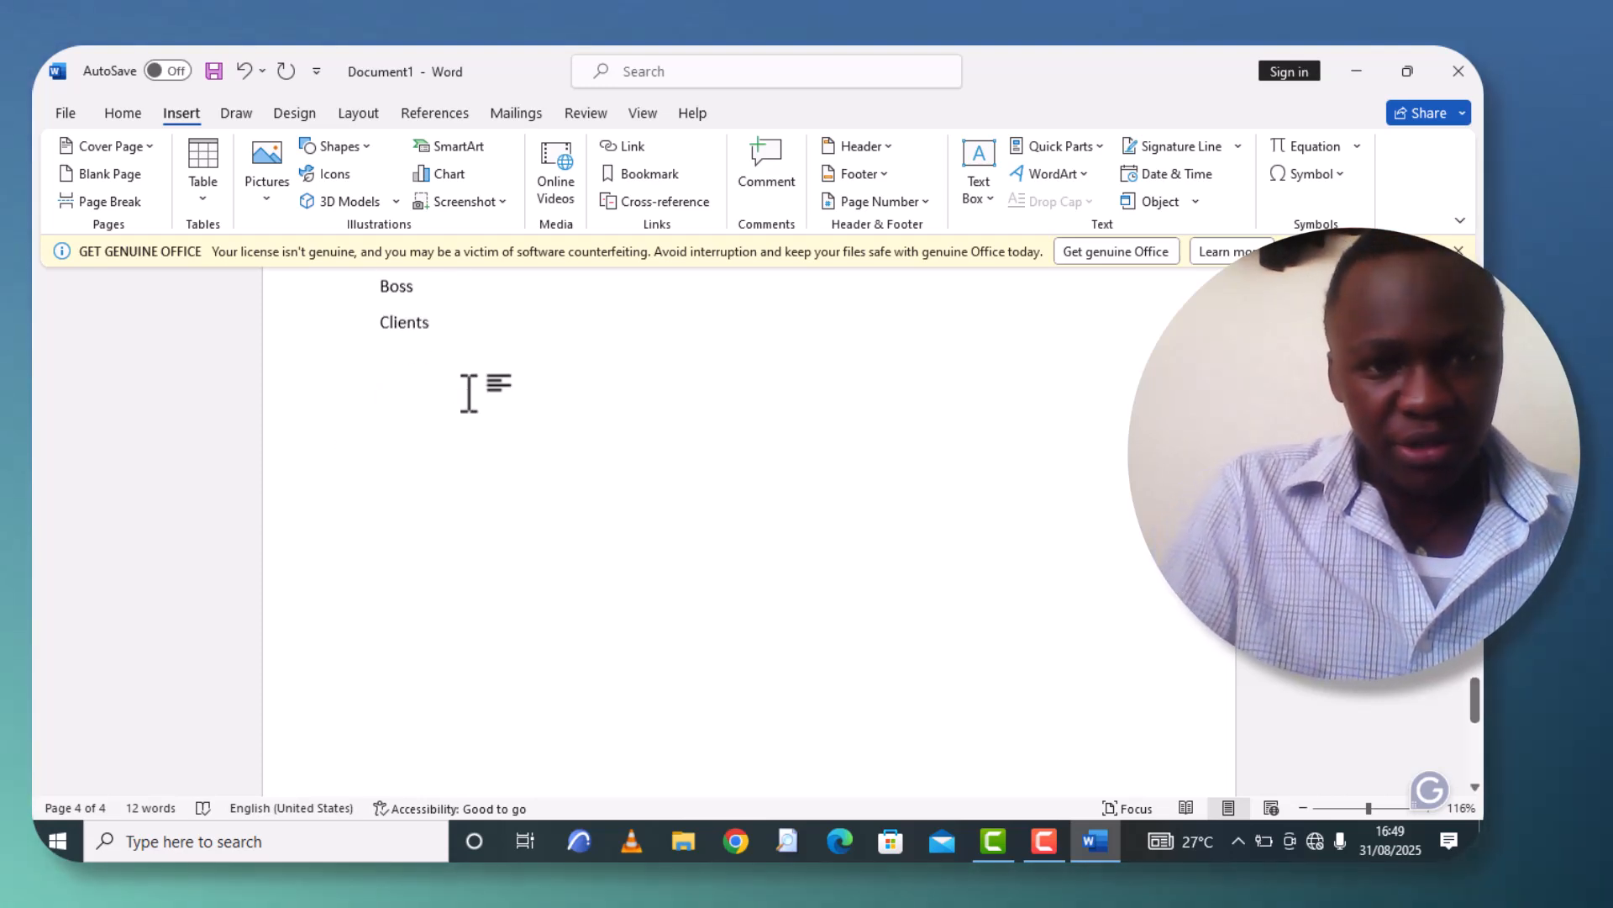
scroll(468, 392, up, 10)
scroll(468, 392, up, 8)
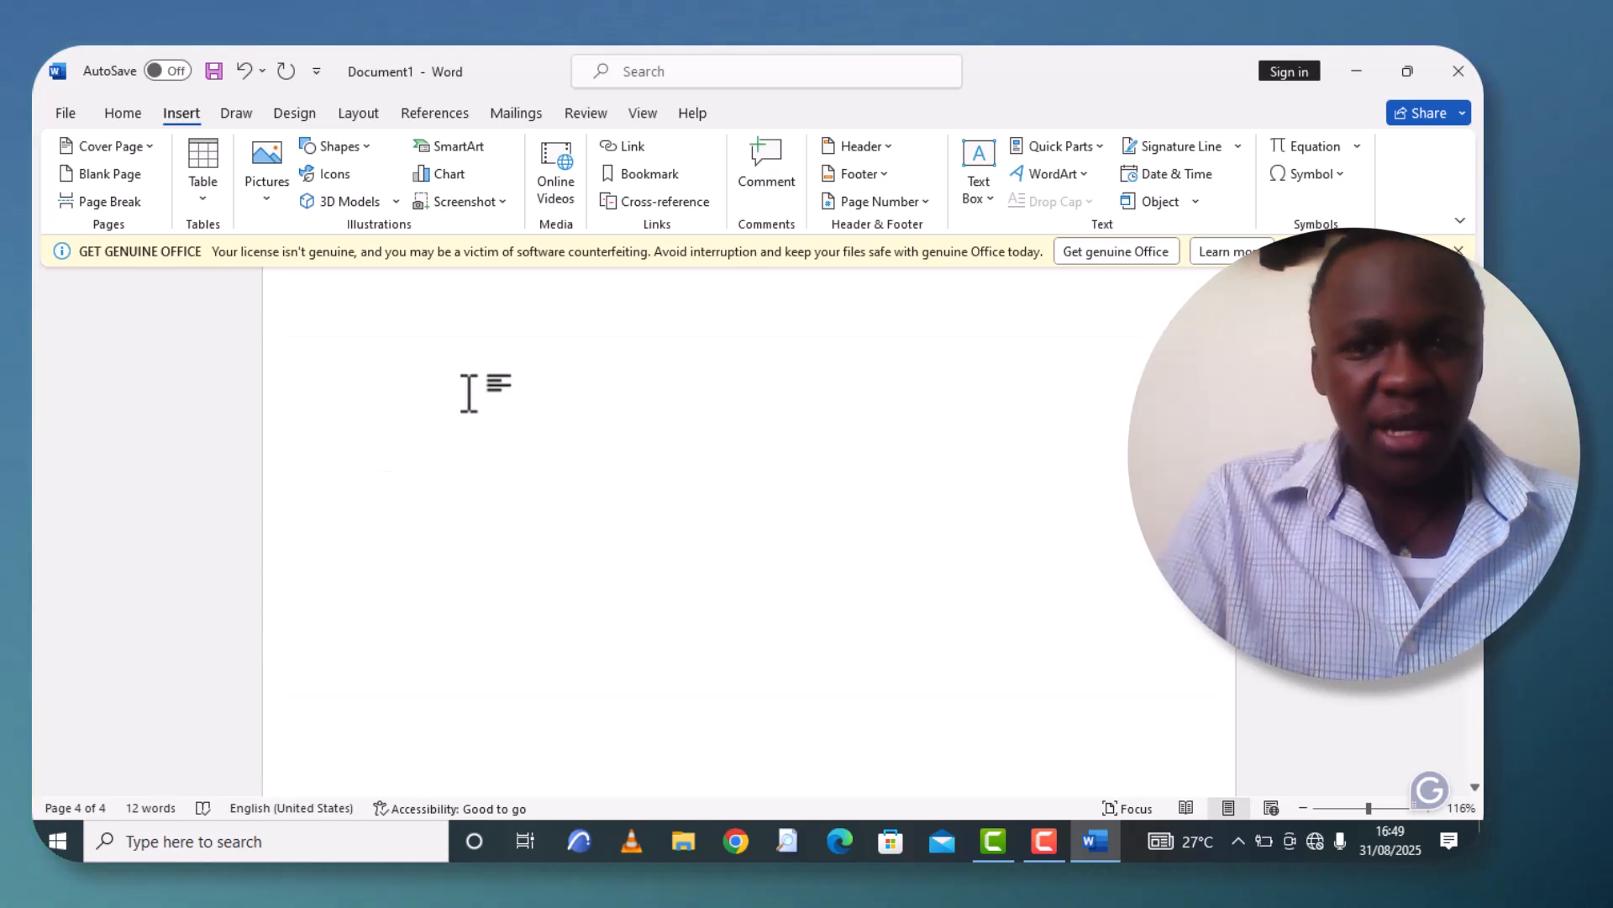
scroll(468, 392, up, 3)
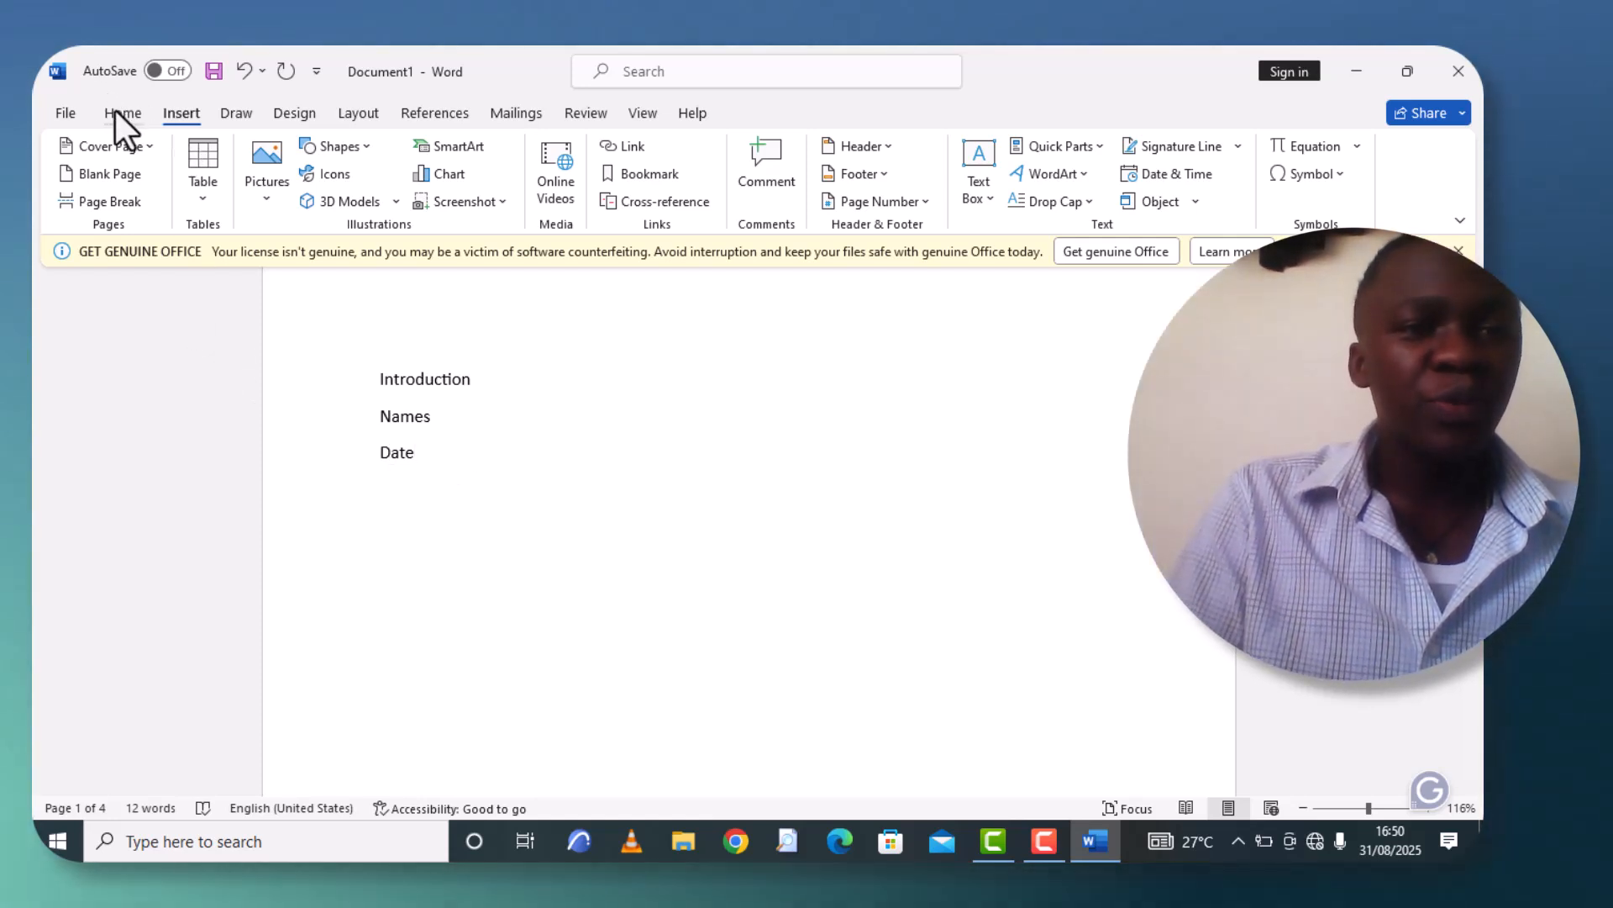
click(115, 110)
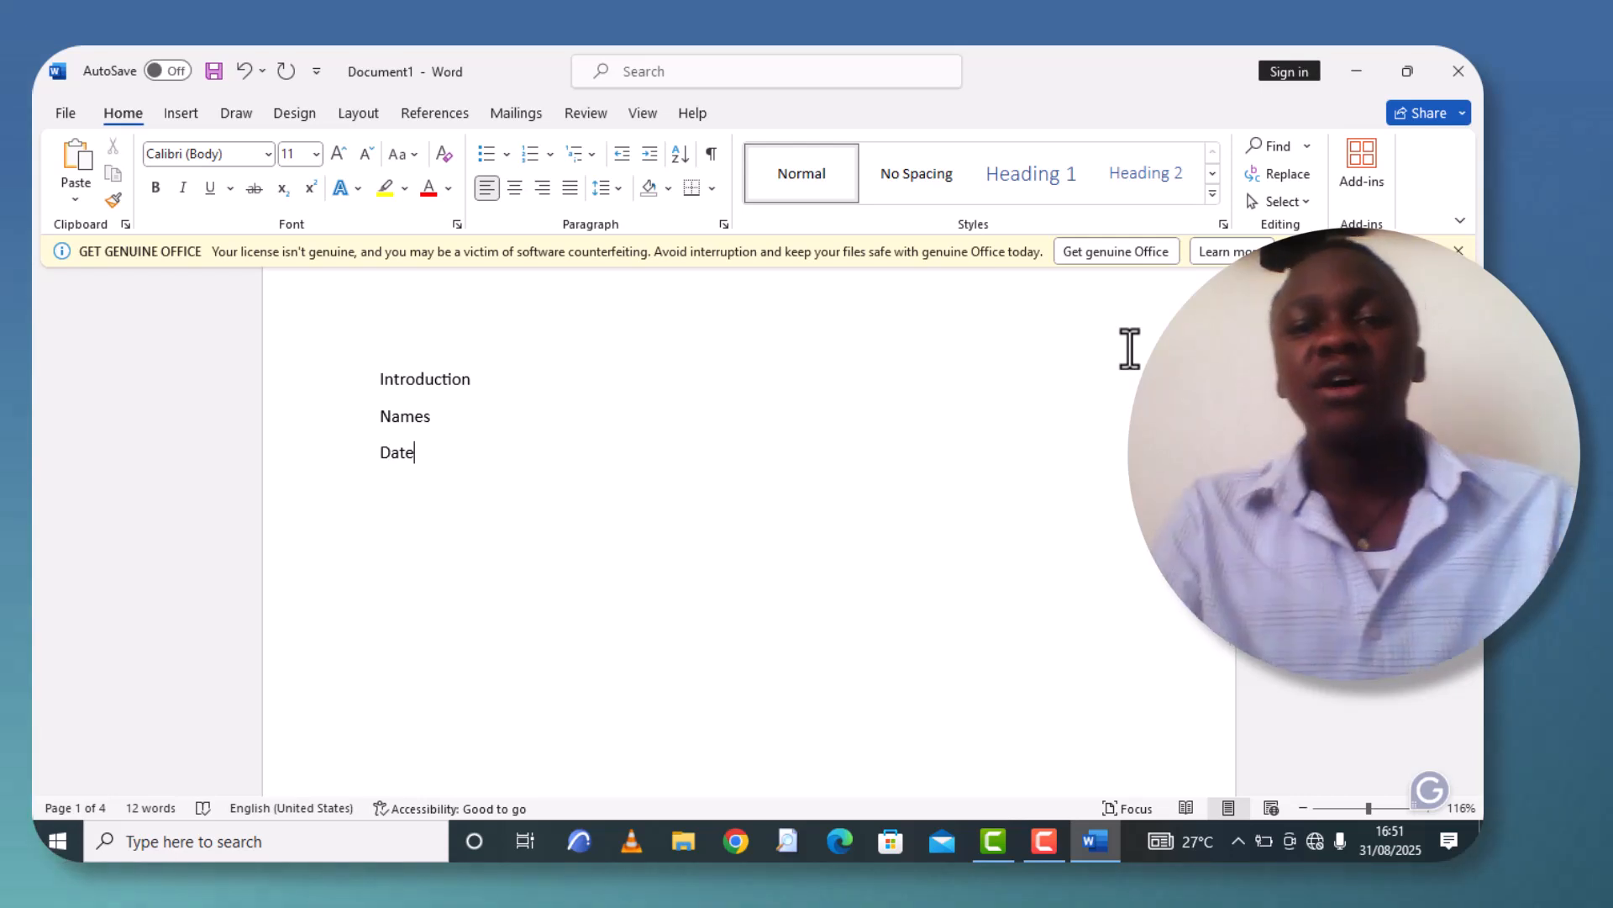
click(1214, 194)
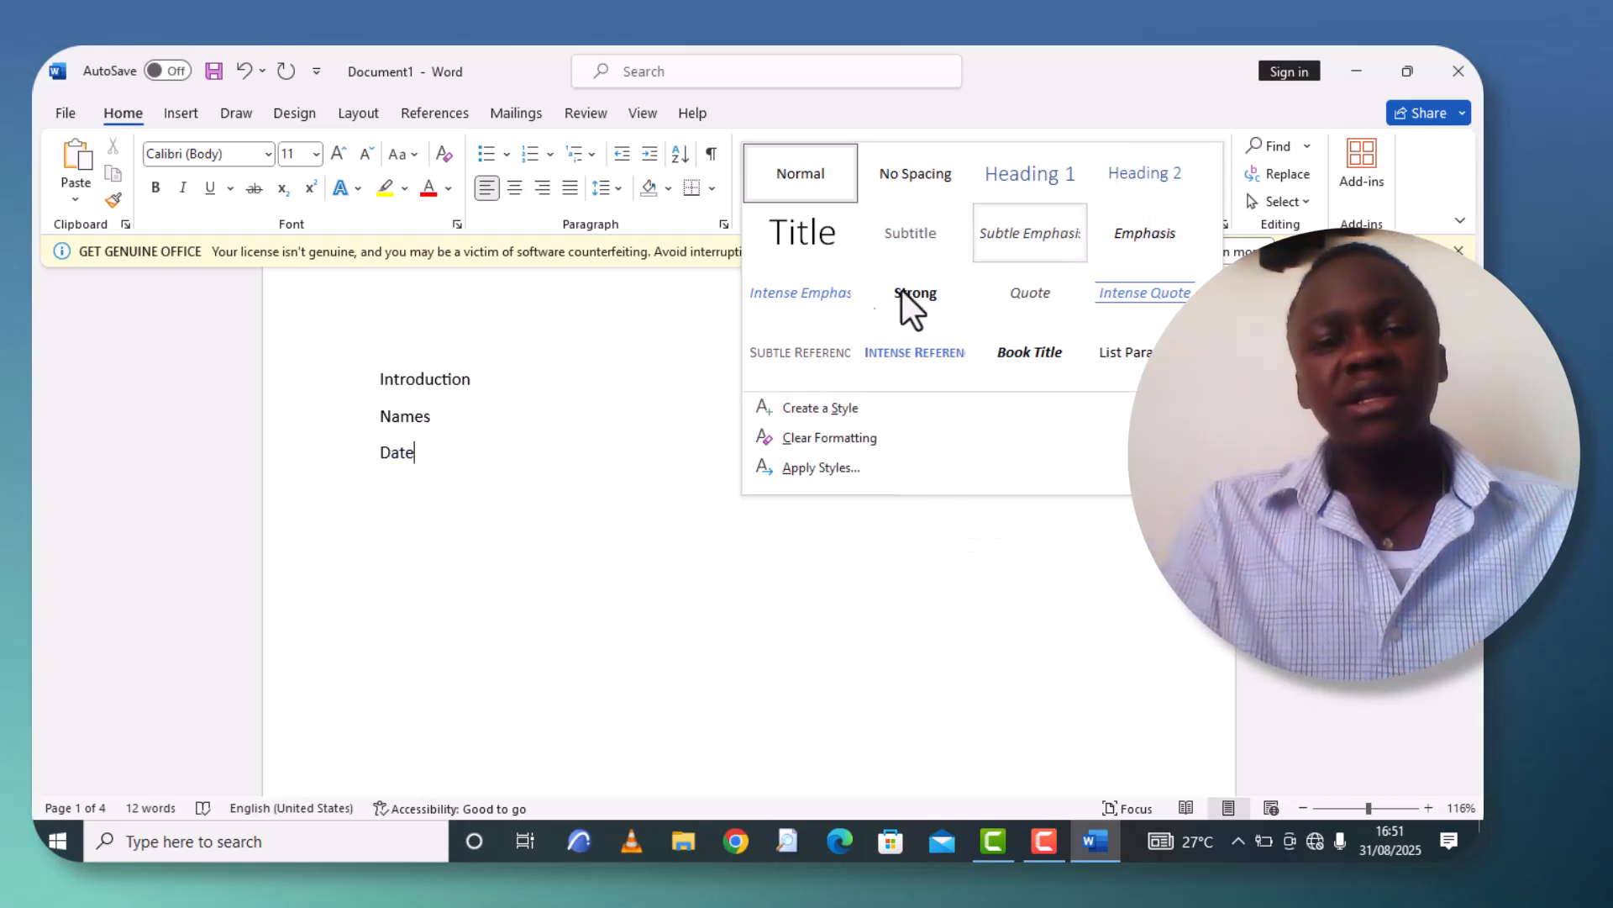
key(Escape)
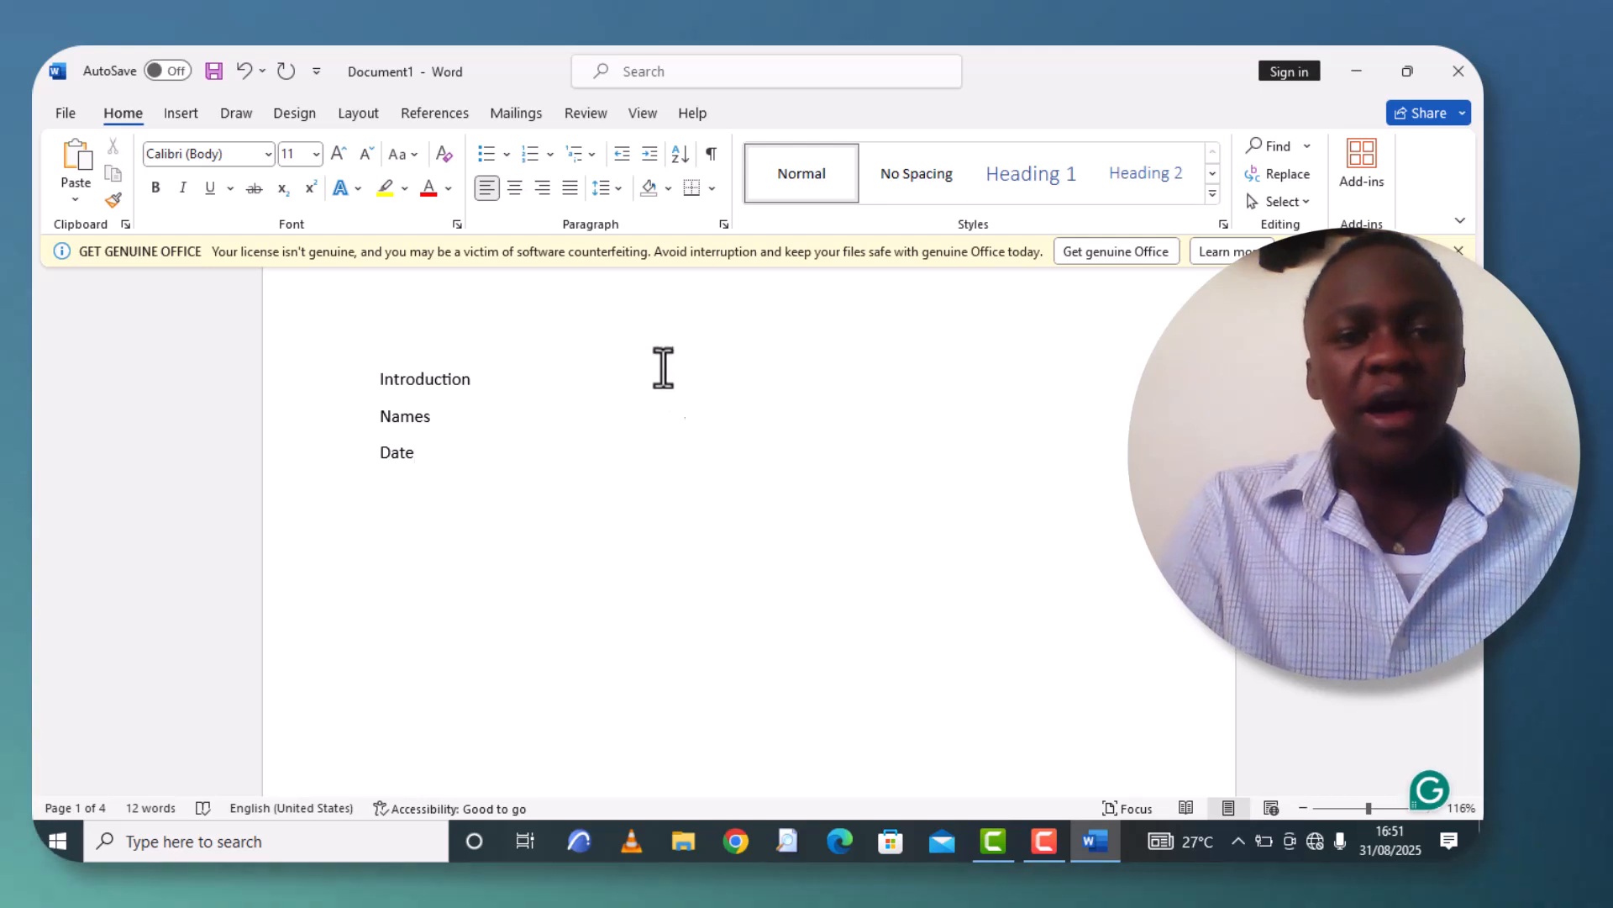
Modify the Heading 1 style to use bold, centered text.
click(1046, 178)
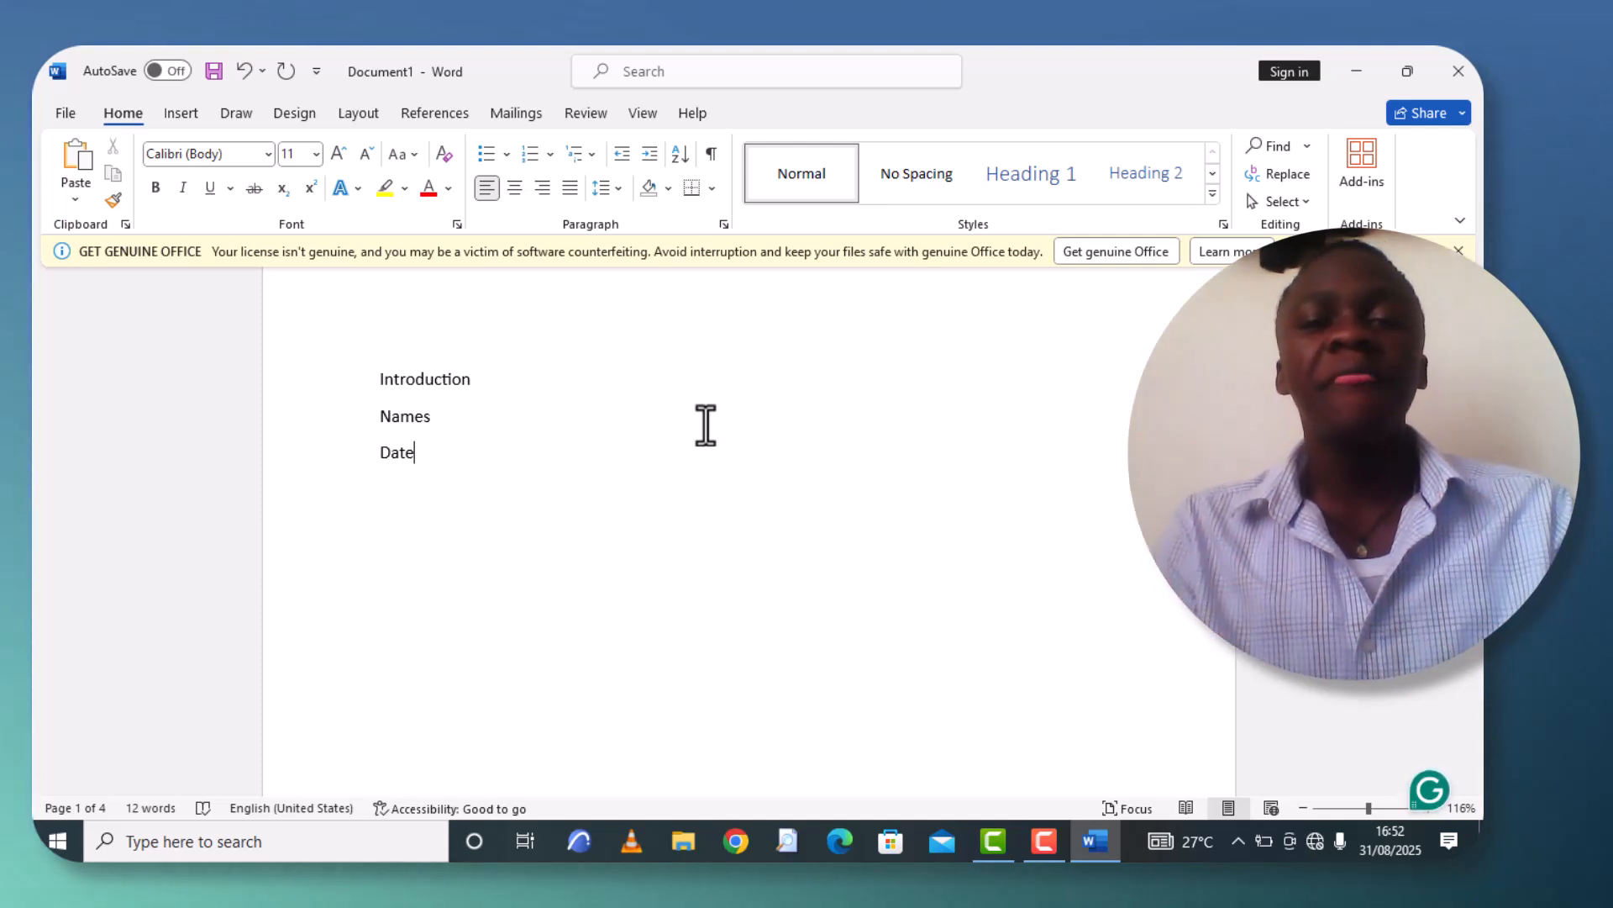
right_click(1057, 185)
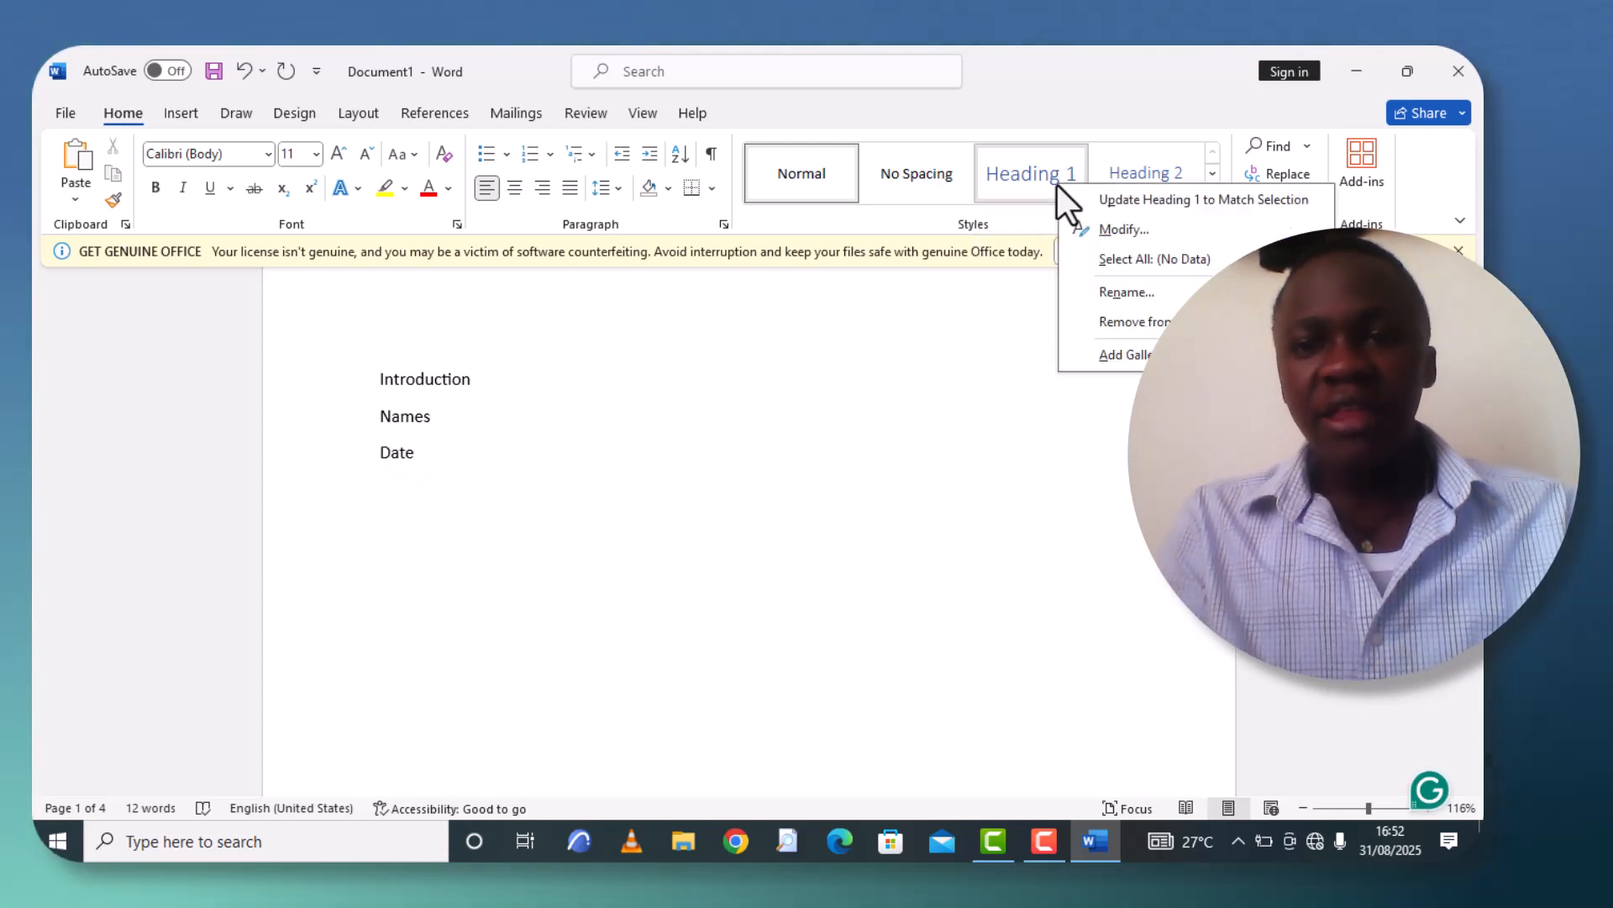
click(1134, 229)
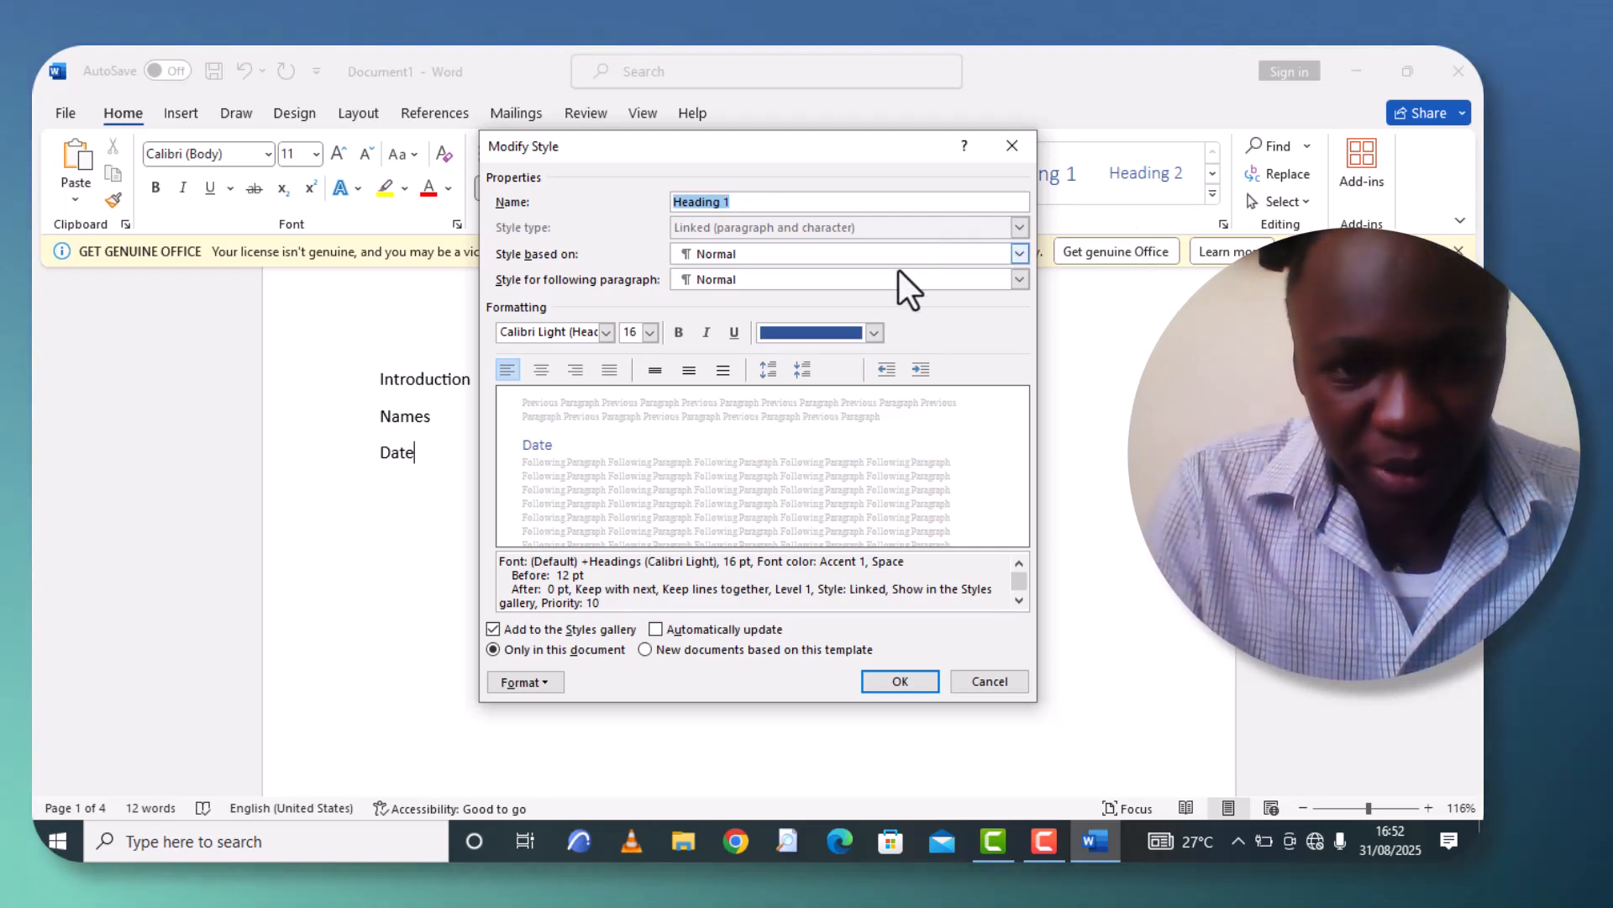
click(678, 331)
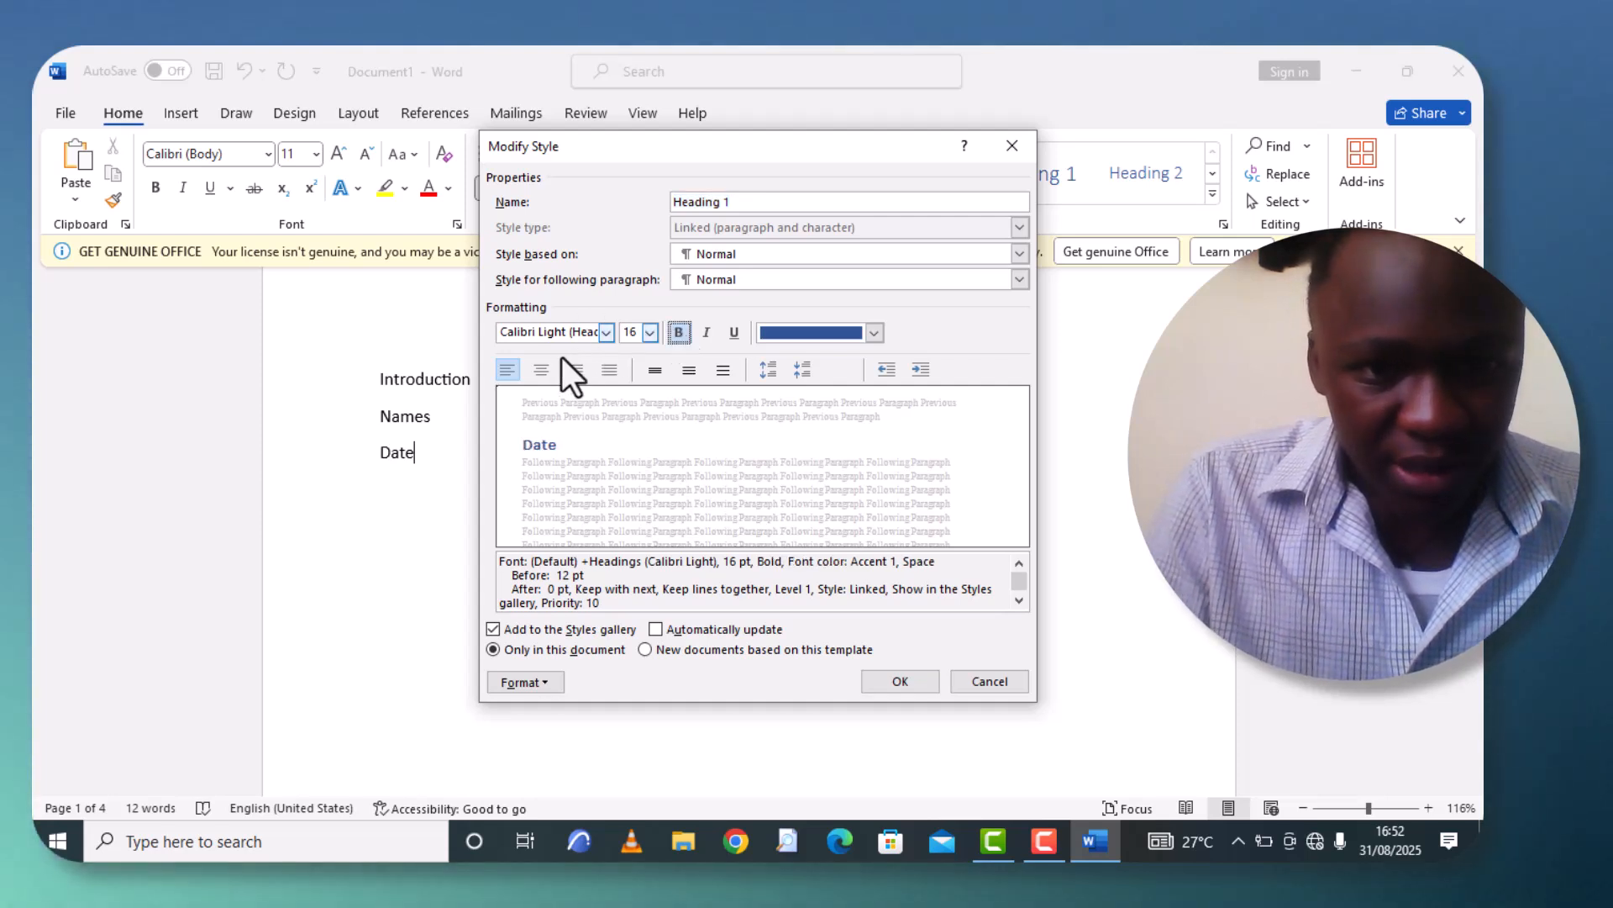
click(534, 371)
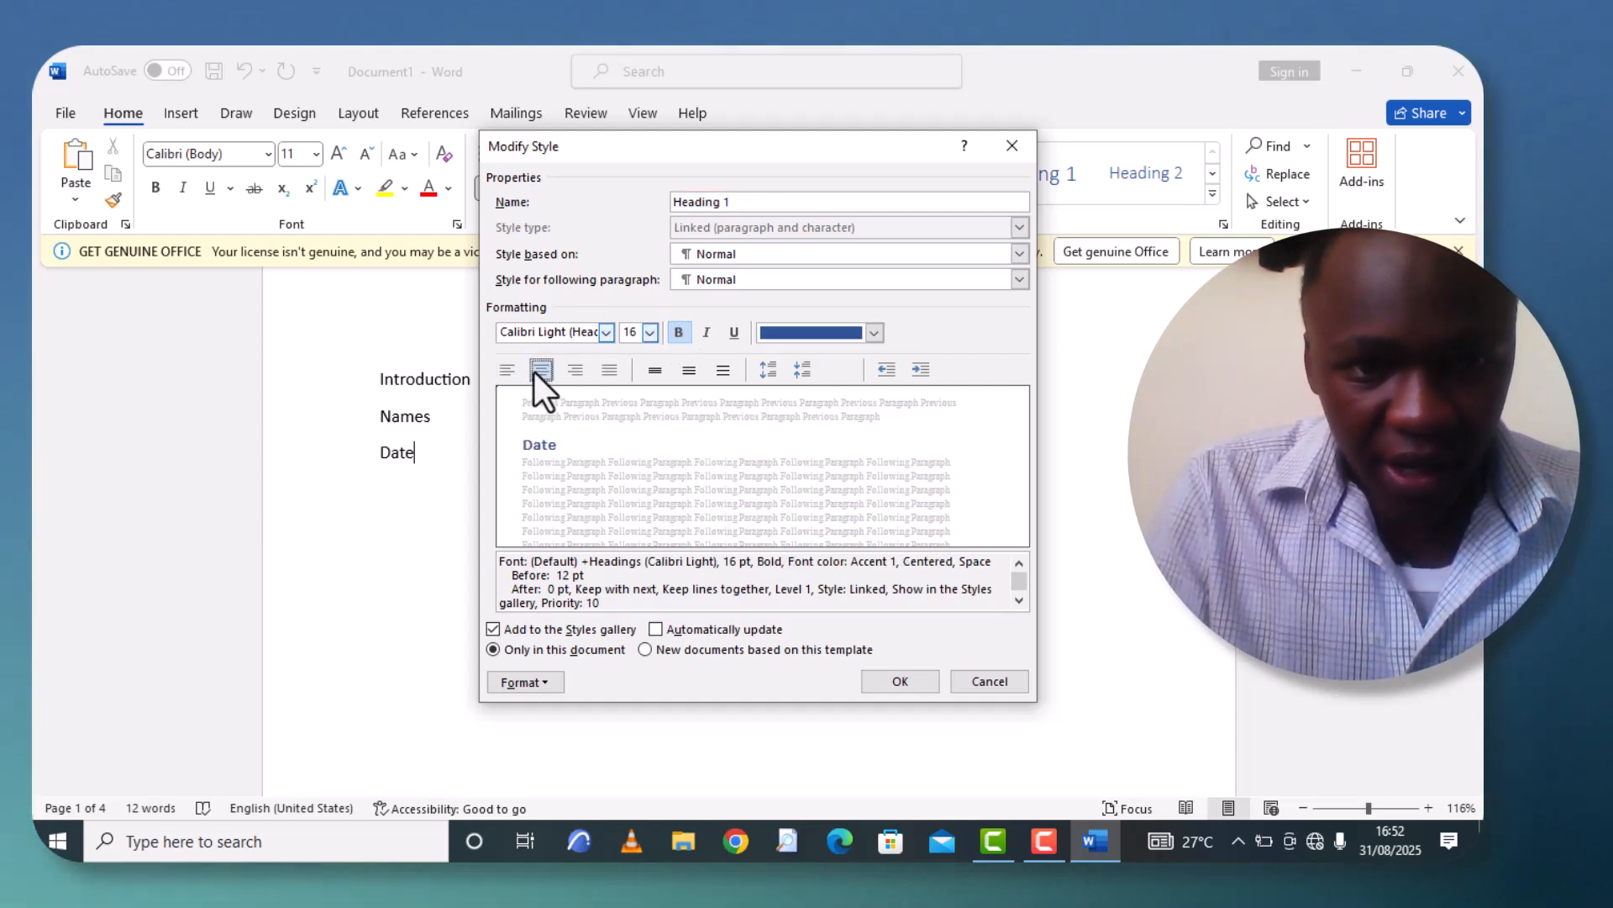
Set the Heading 1 style's font to Algerian and its font color to red.
click(607, 332)
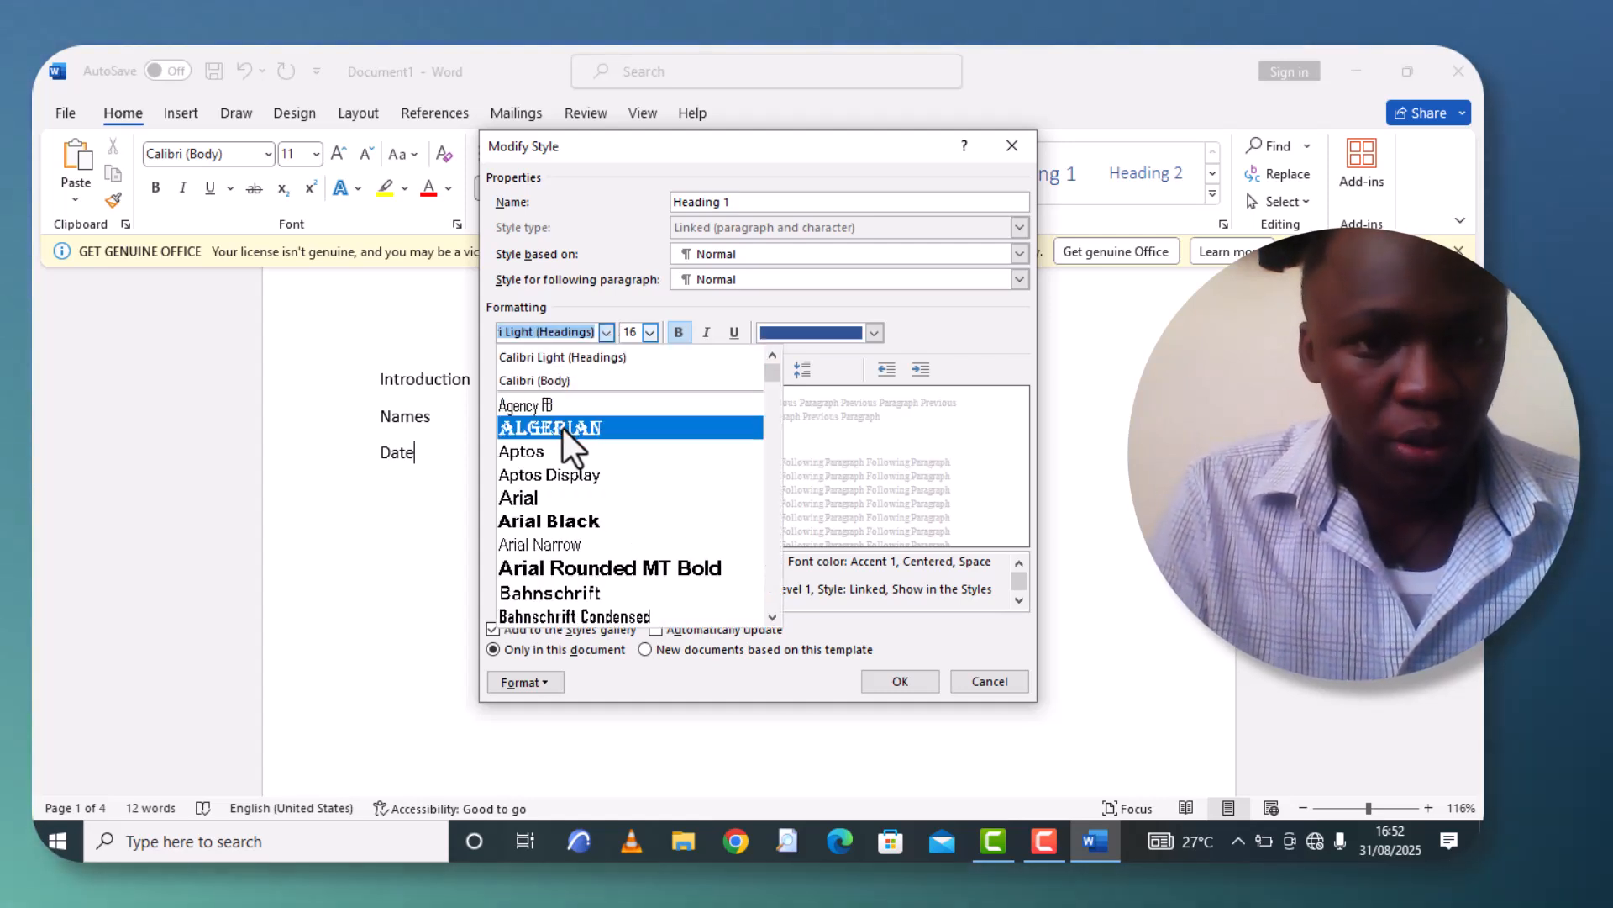
click(562, 427)
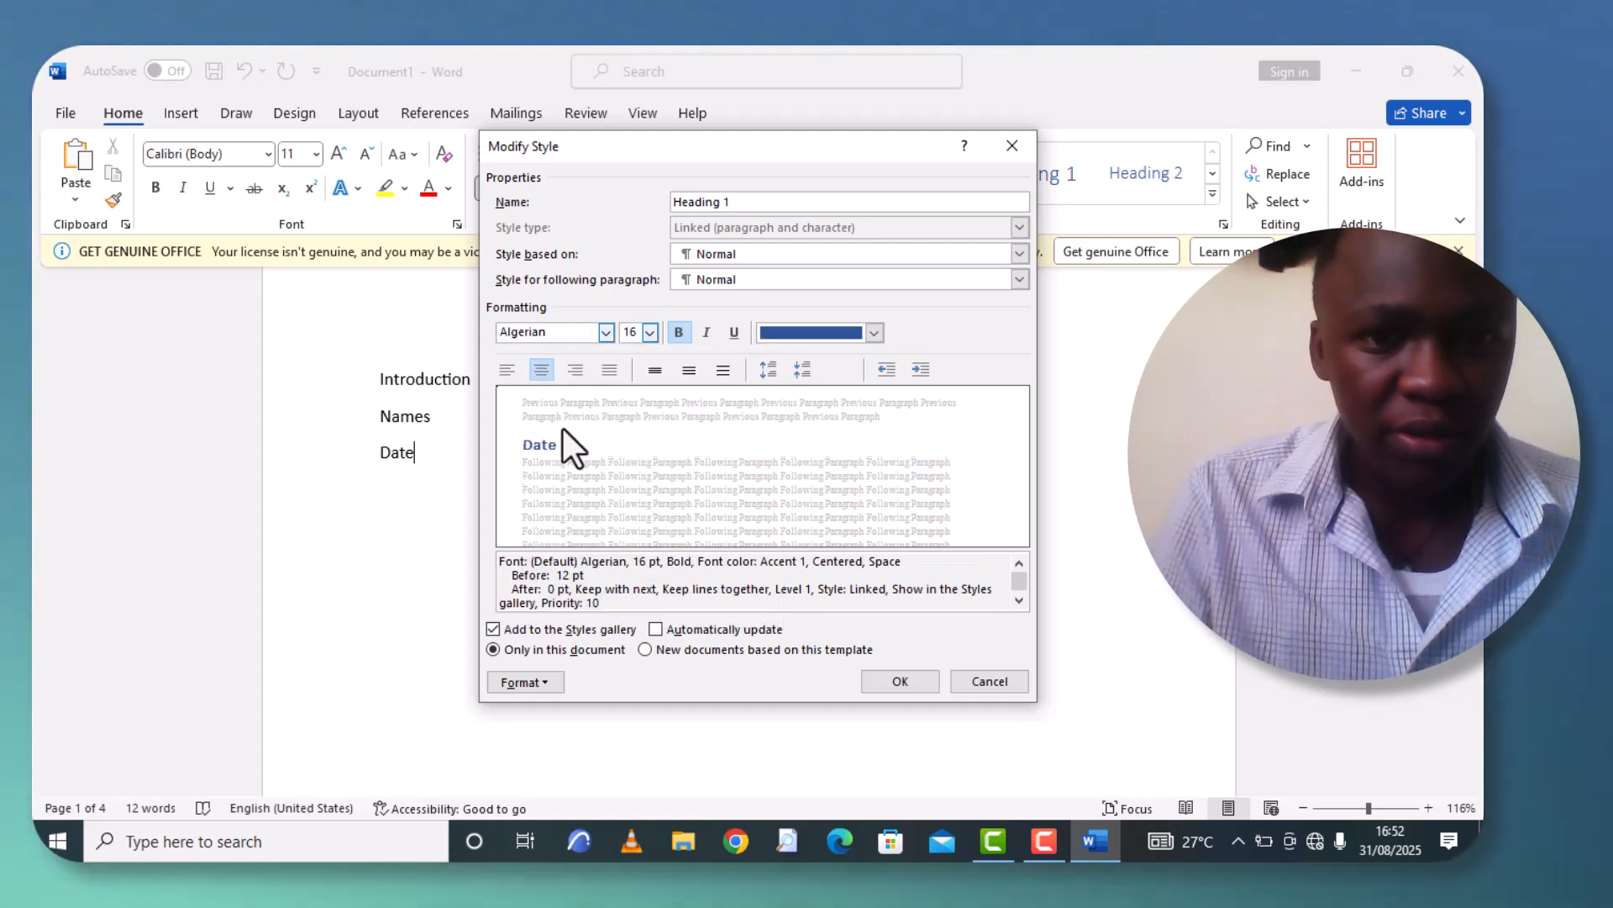
click(872, 334)
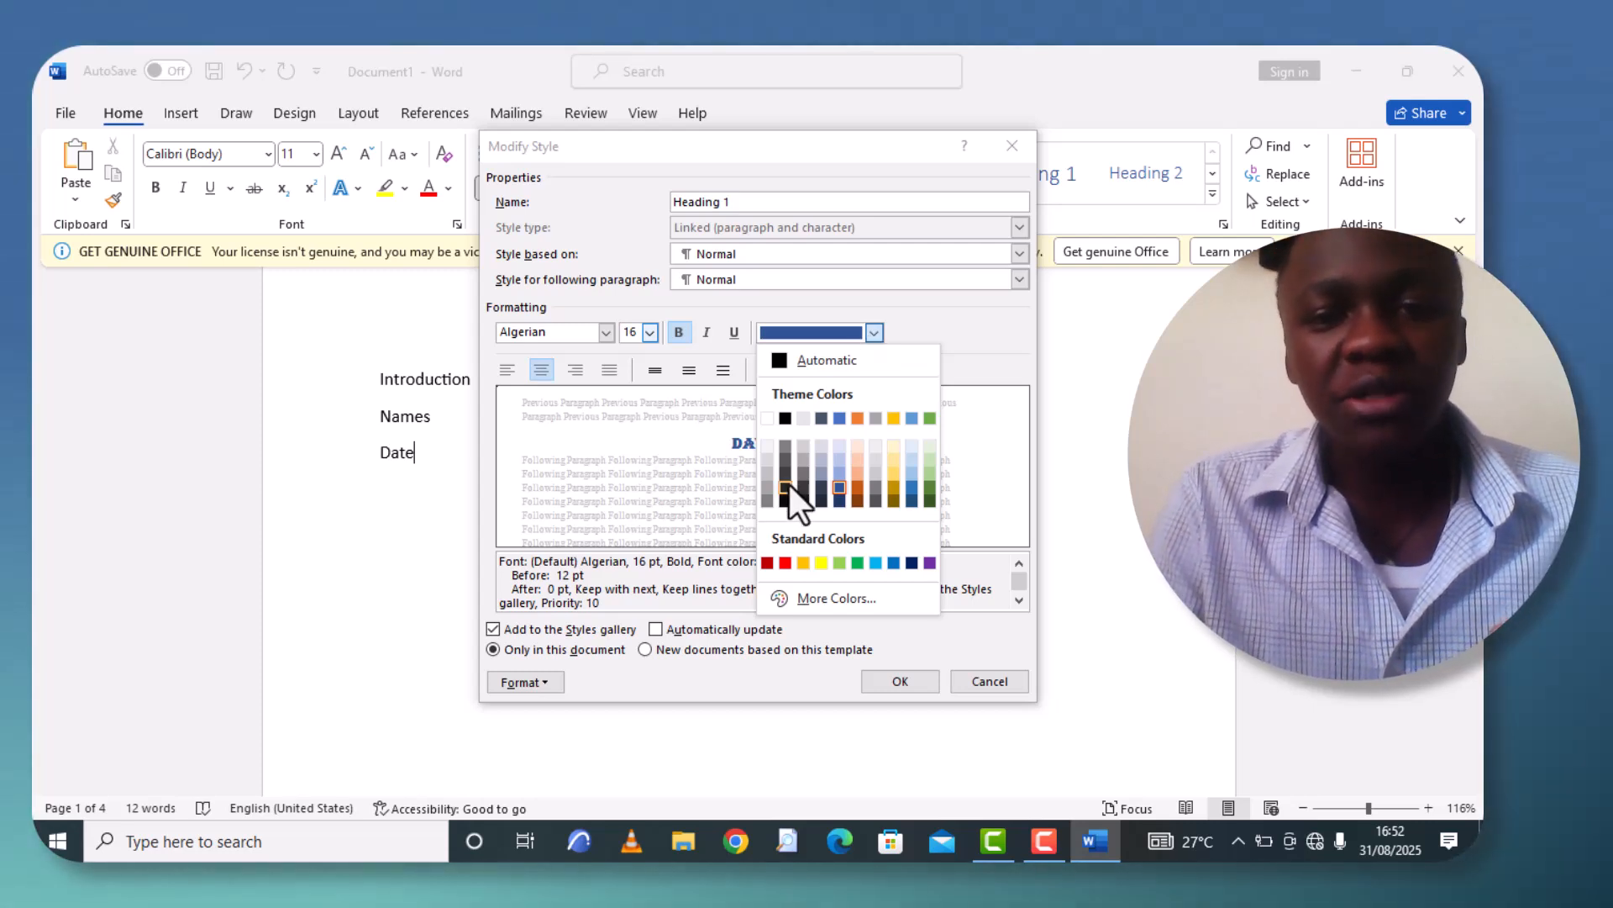
click(785, 563)
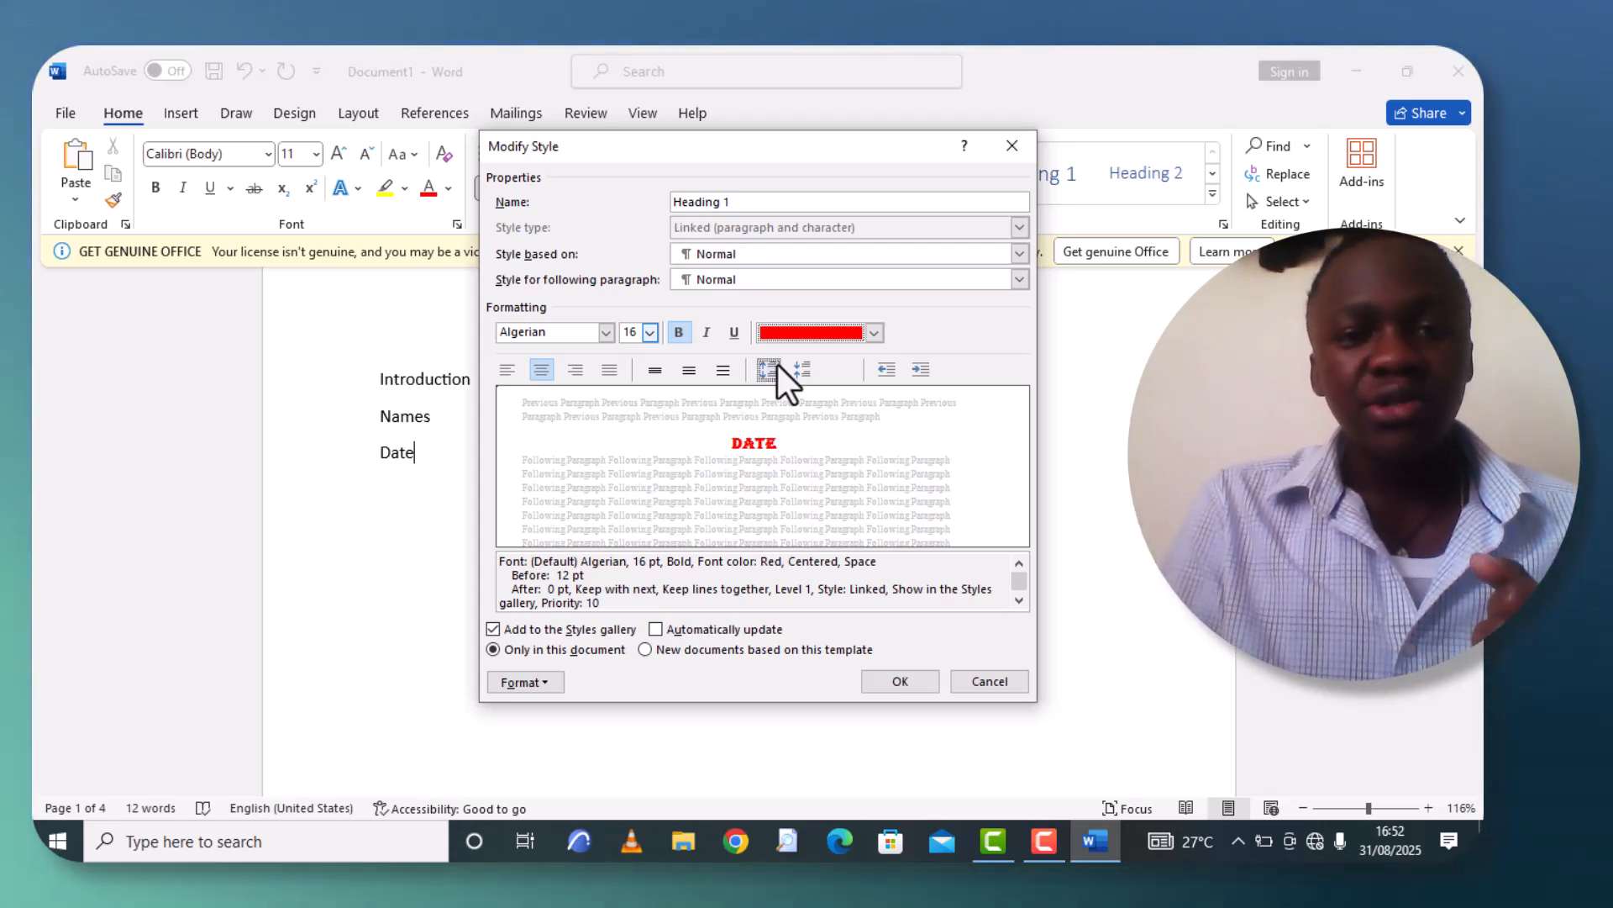
Set the Heading 1 style's font size to 24, make it available to new documents based on this template, and save the style.
click(650, 332)
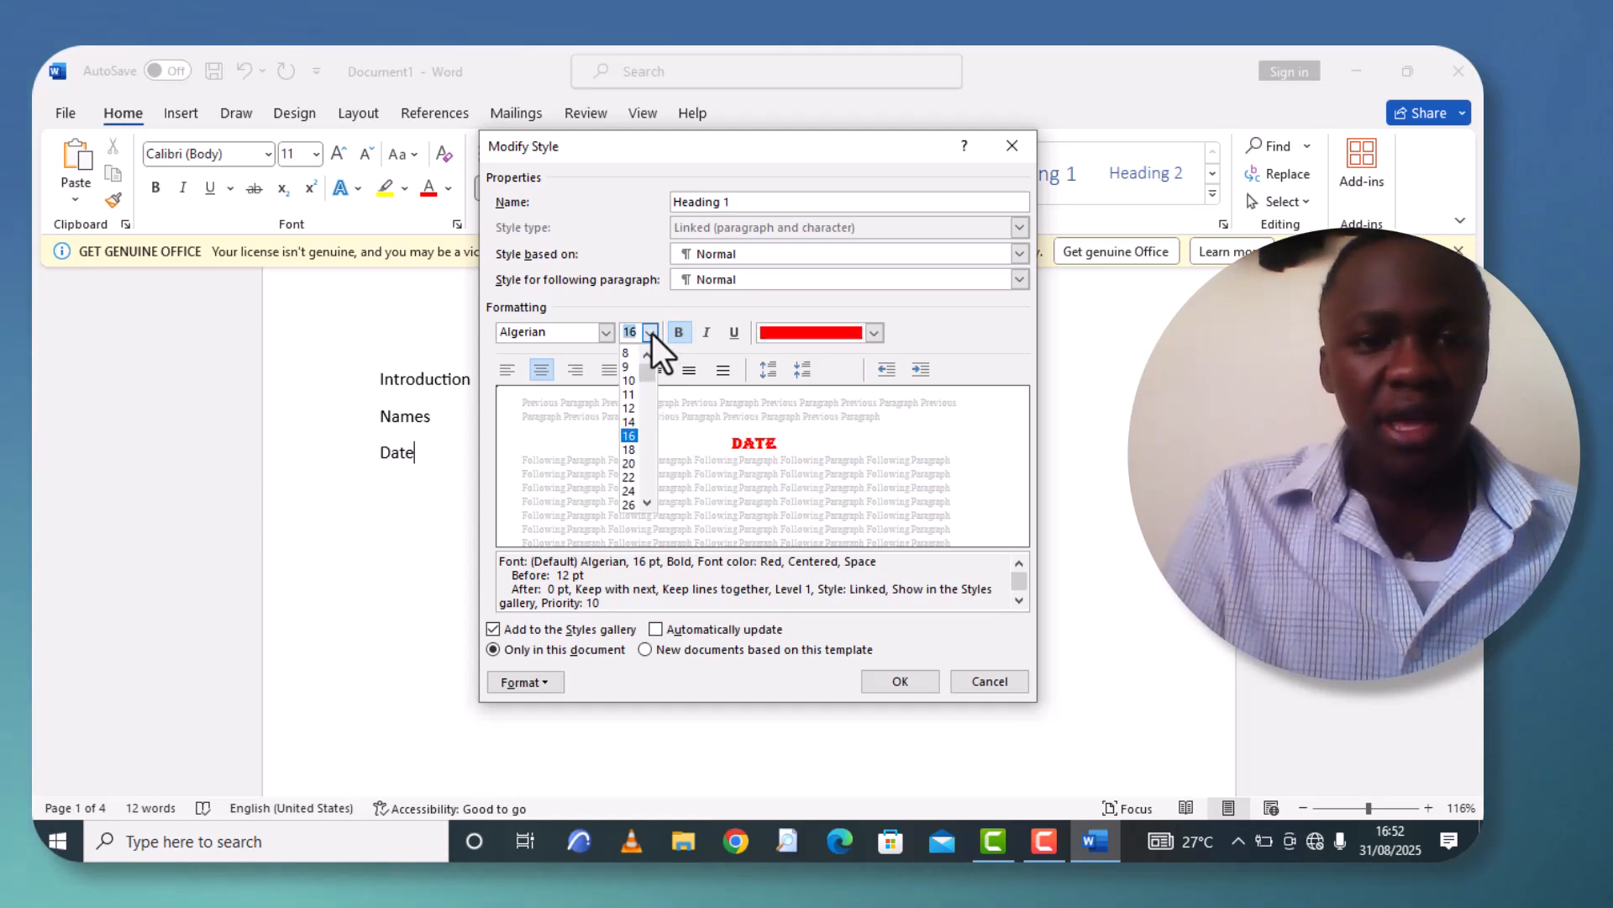
click(632, 490)
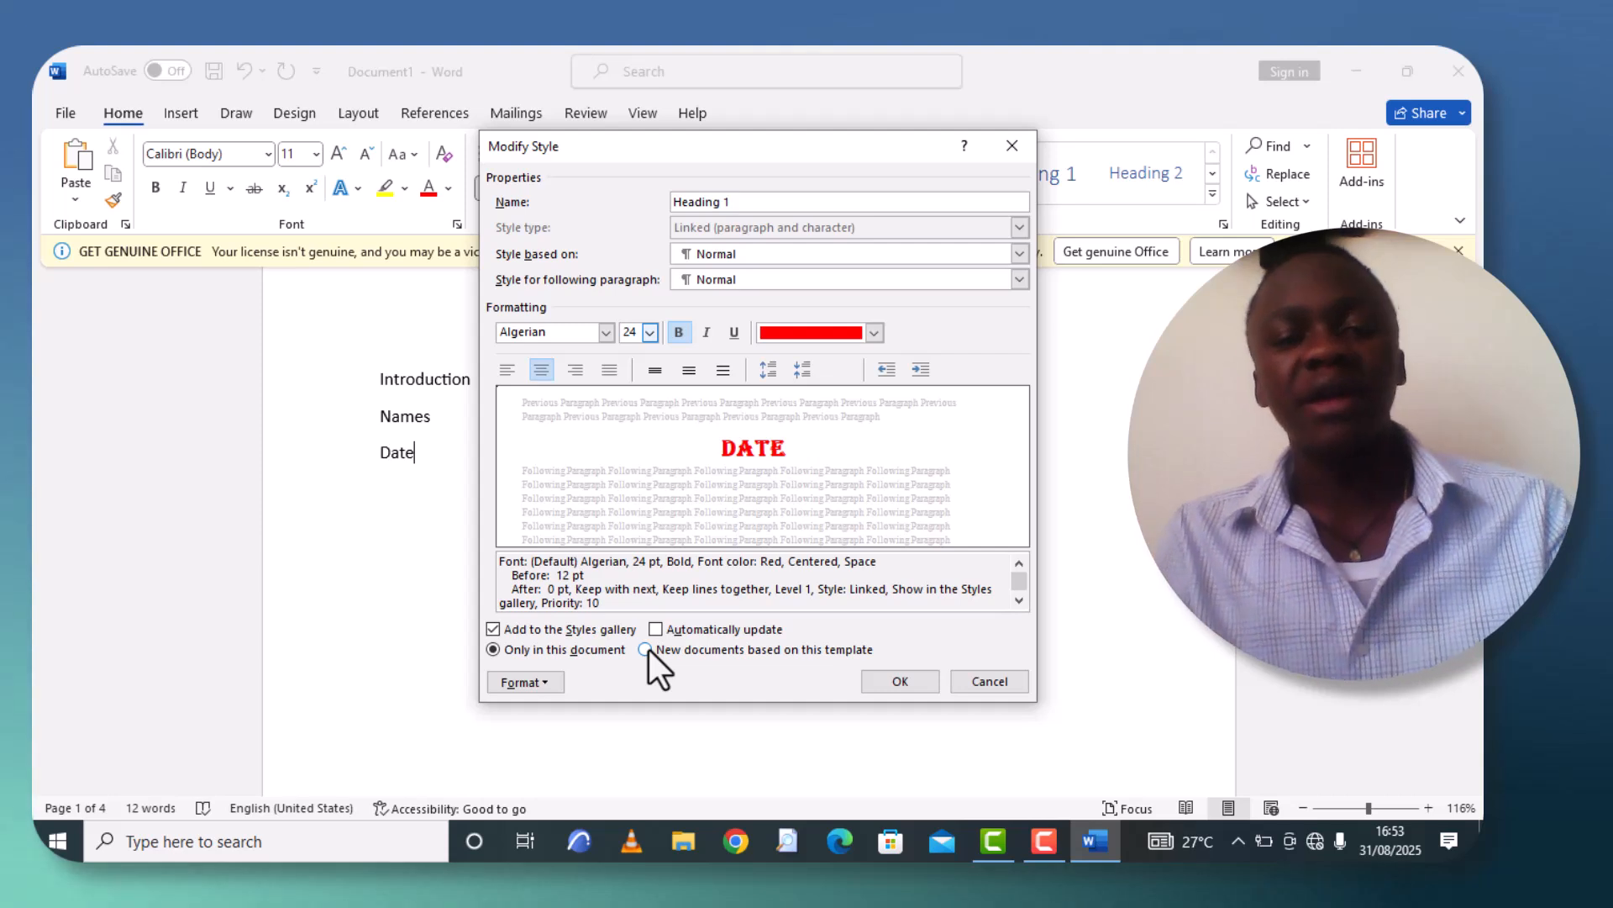
click(646, 649)
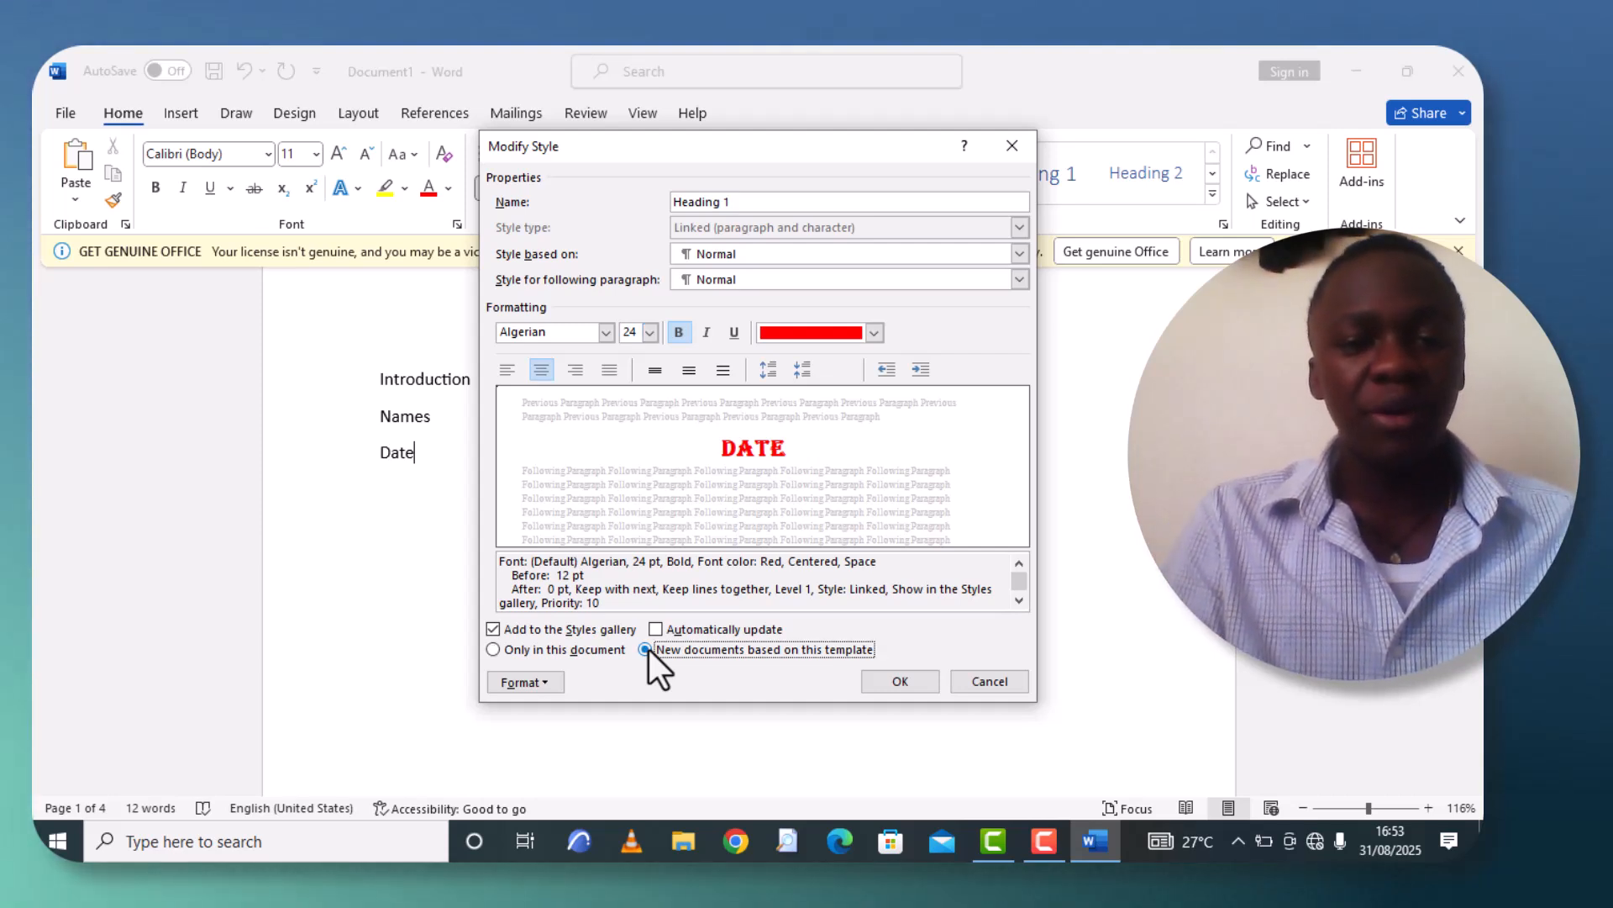
click(910, 688)
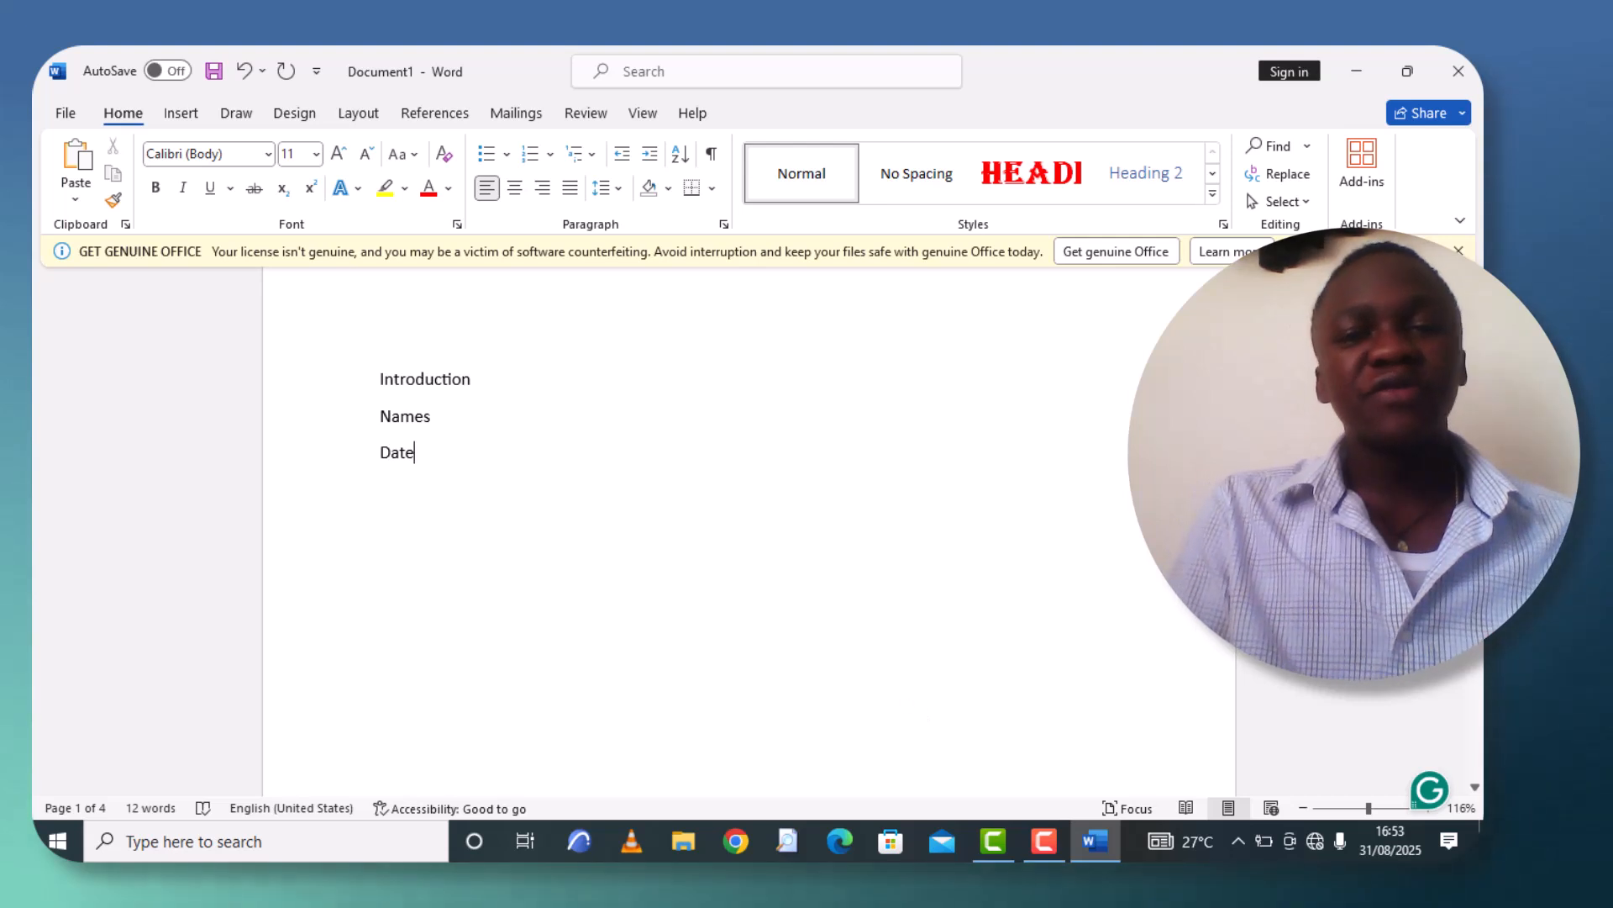
Apply the Heading 2 style to the Date line and change the style's font color to black (Text 1).
click(1160, 184)
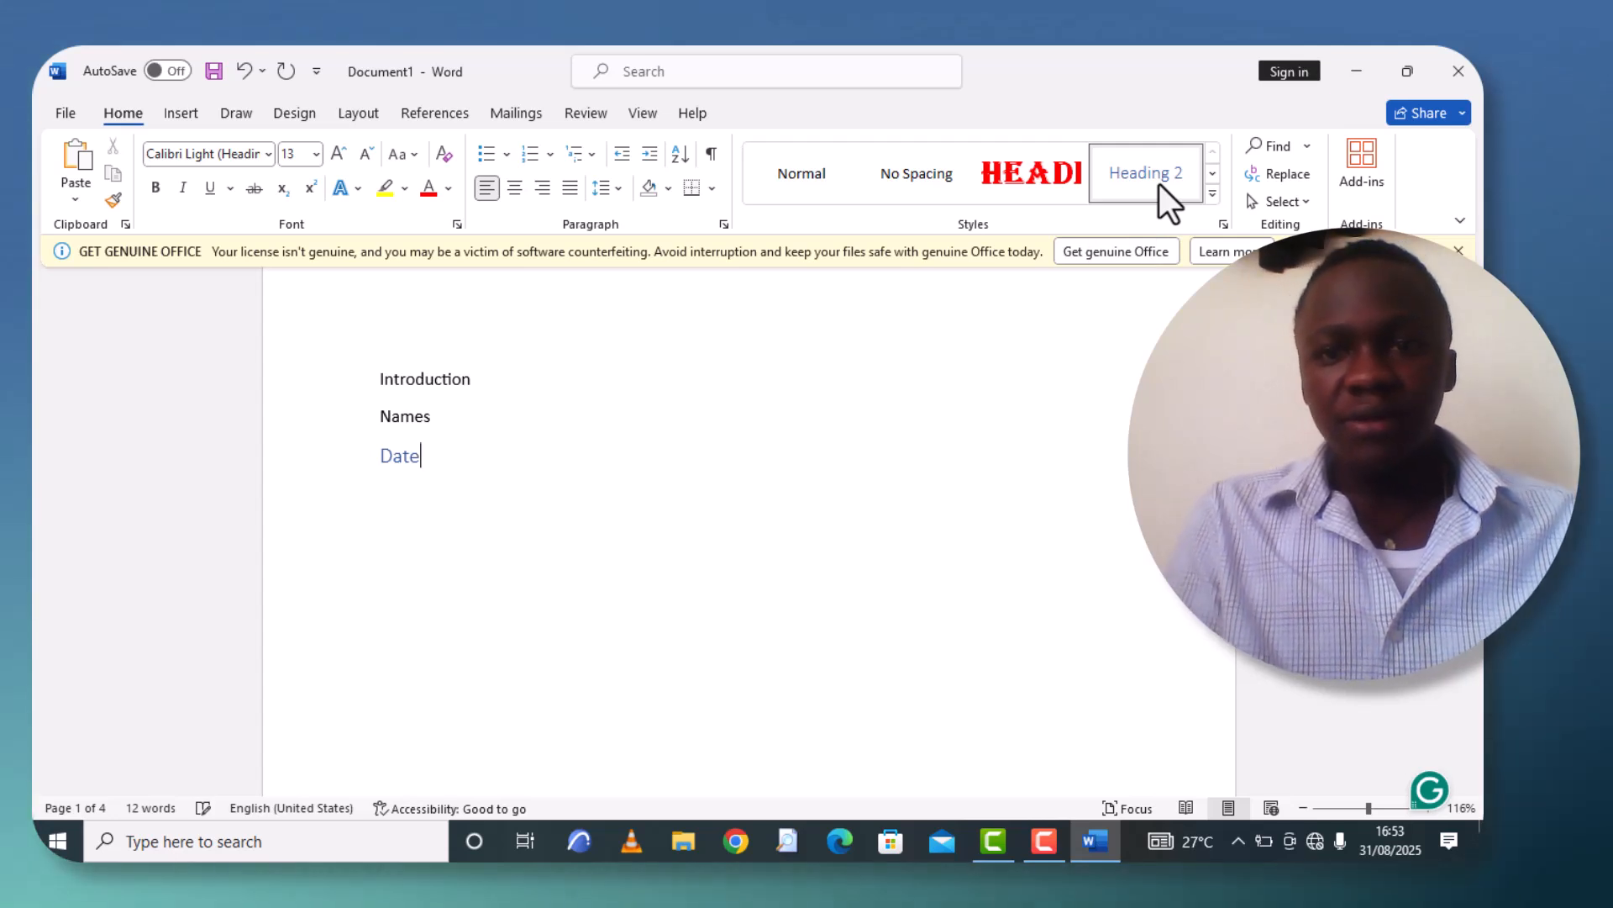
right_click(1160, 184)
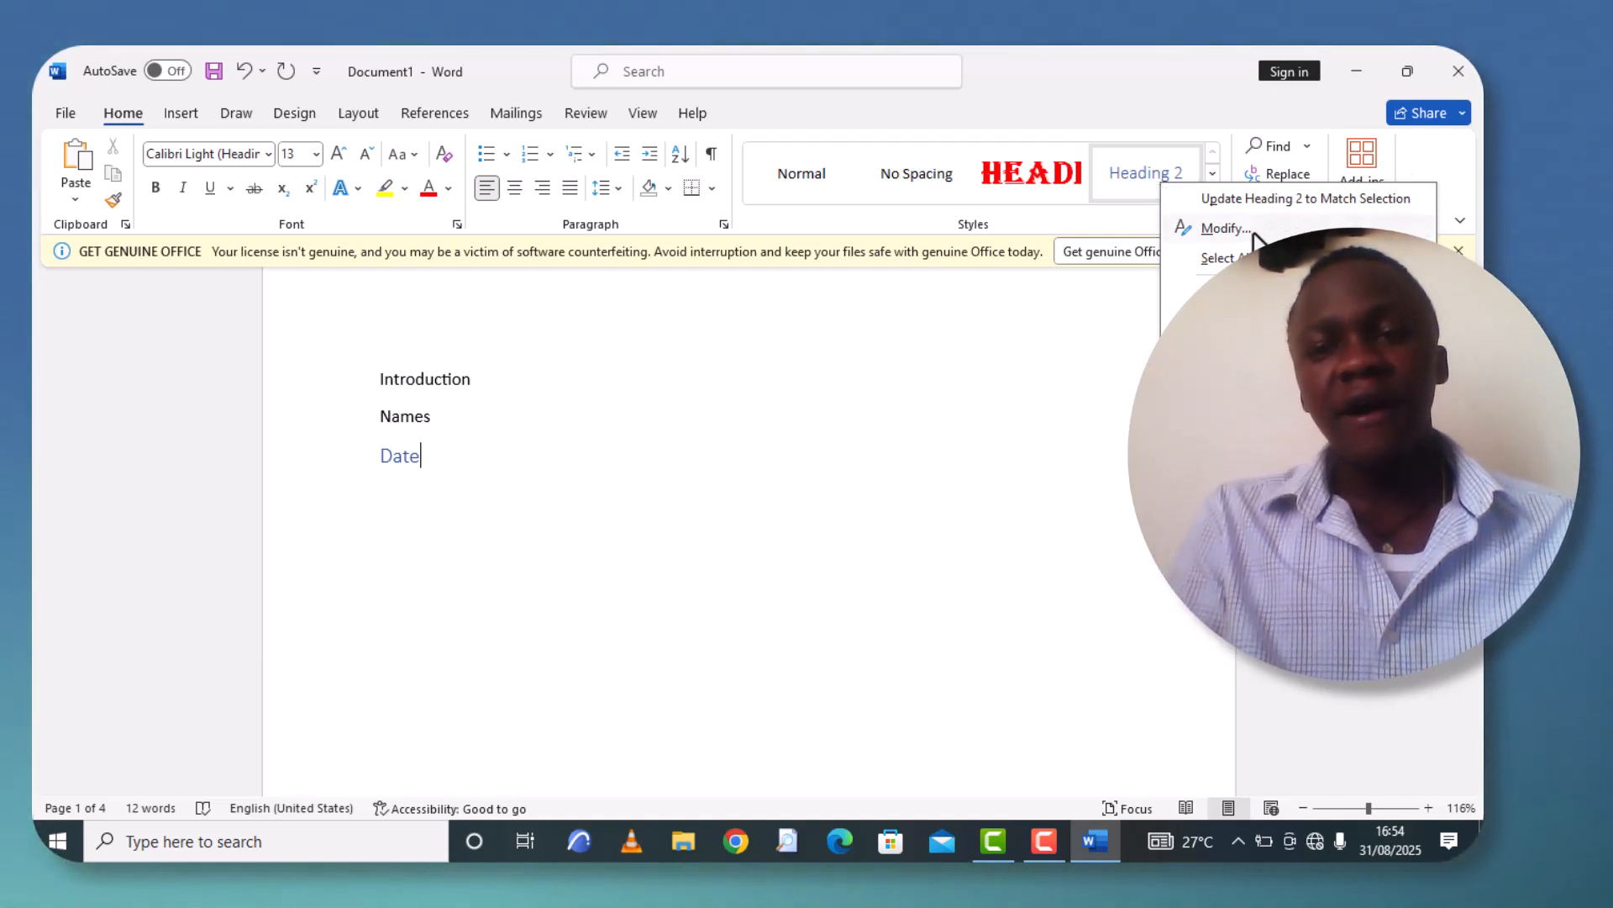
click(1227, 229)
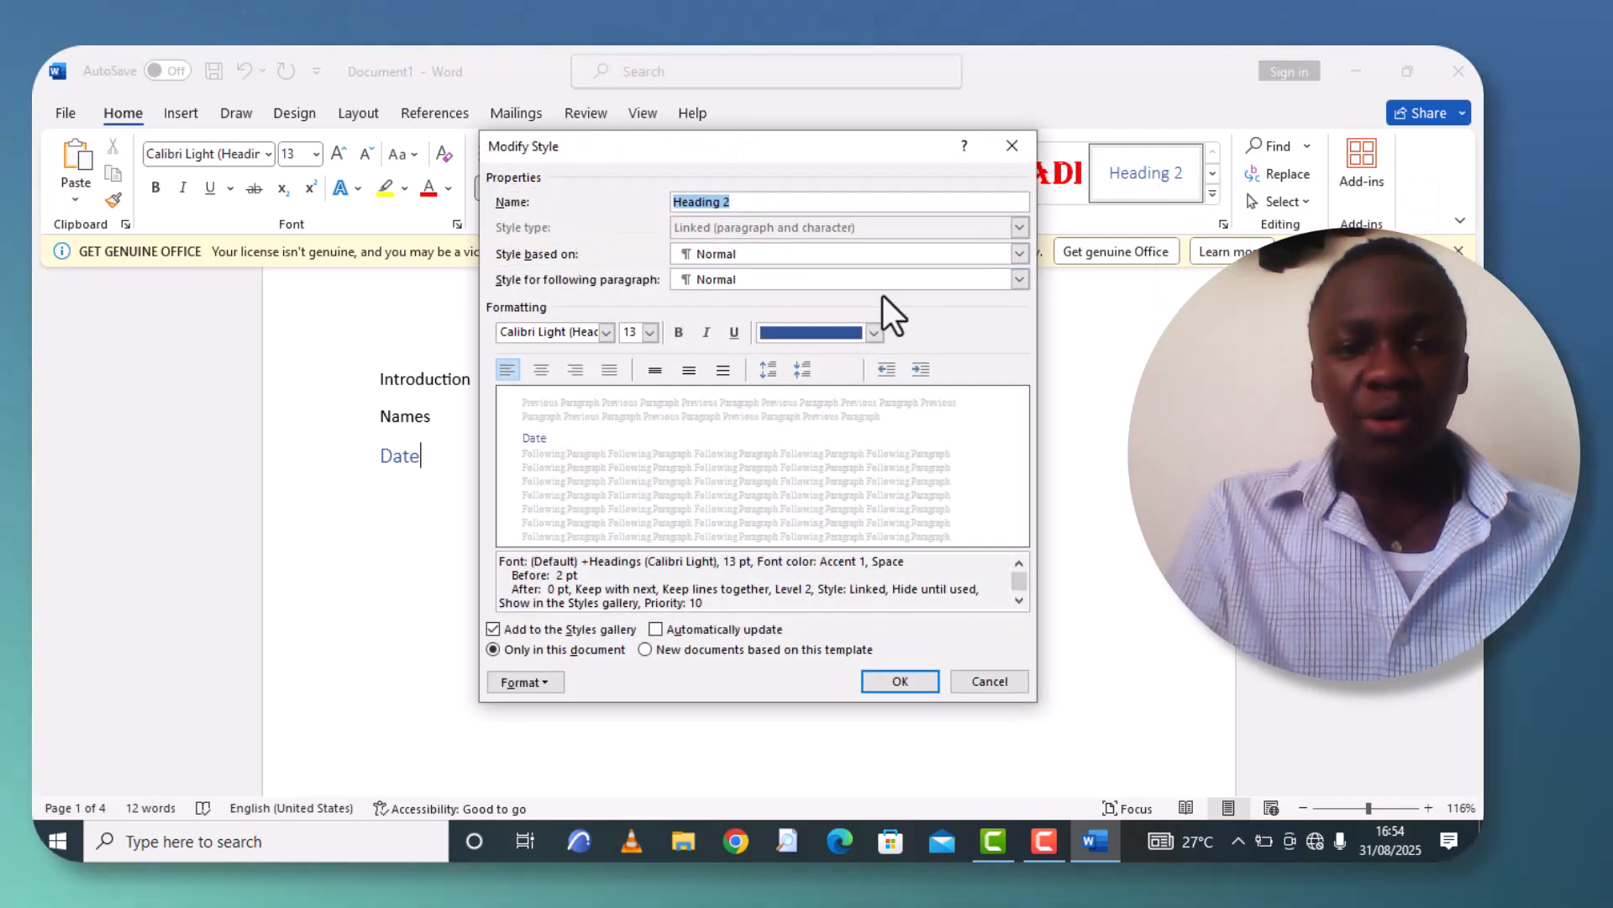
click(872, 333)
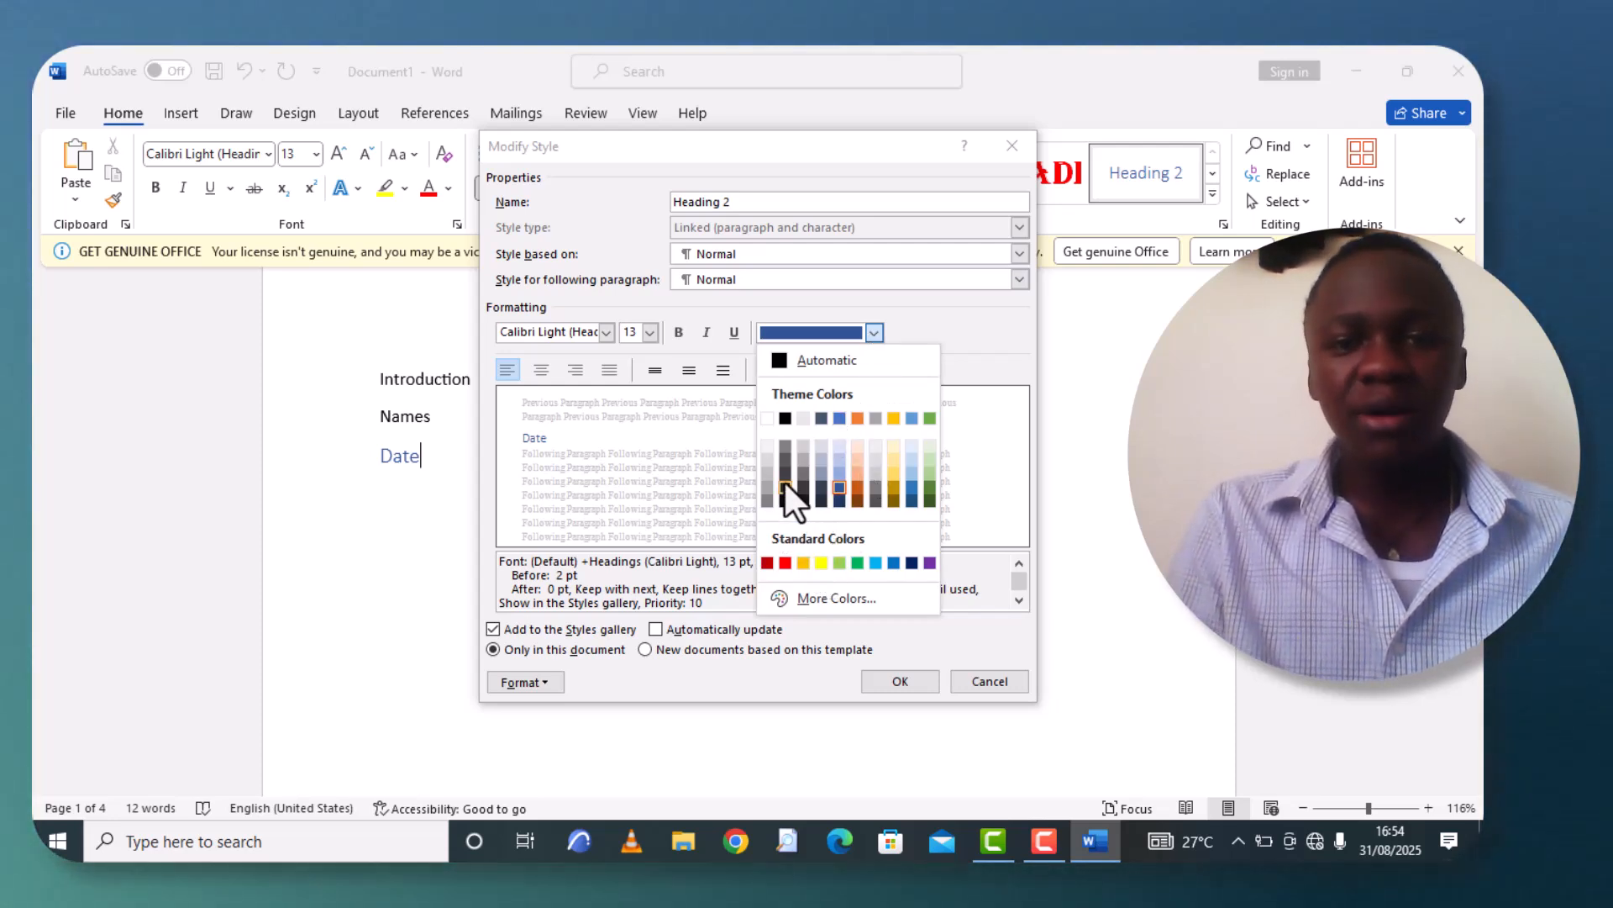
click(785, 419)
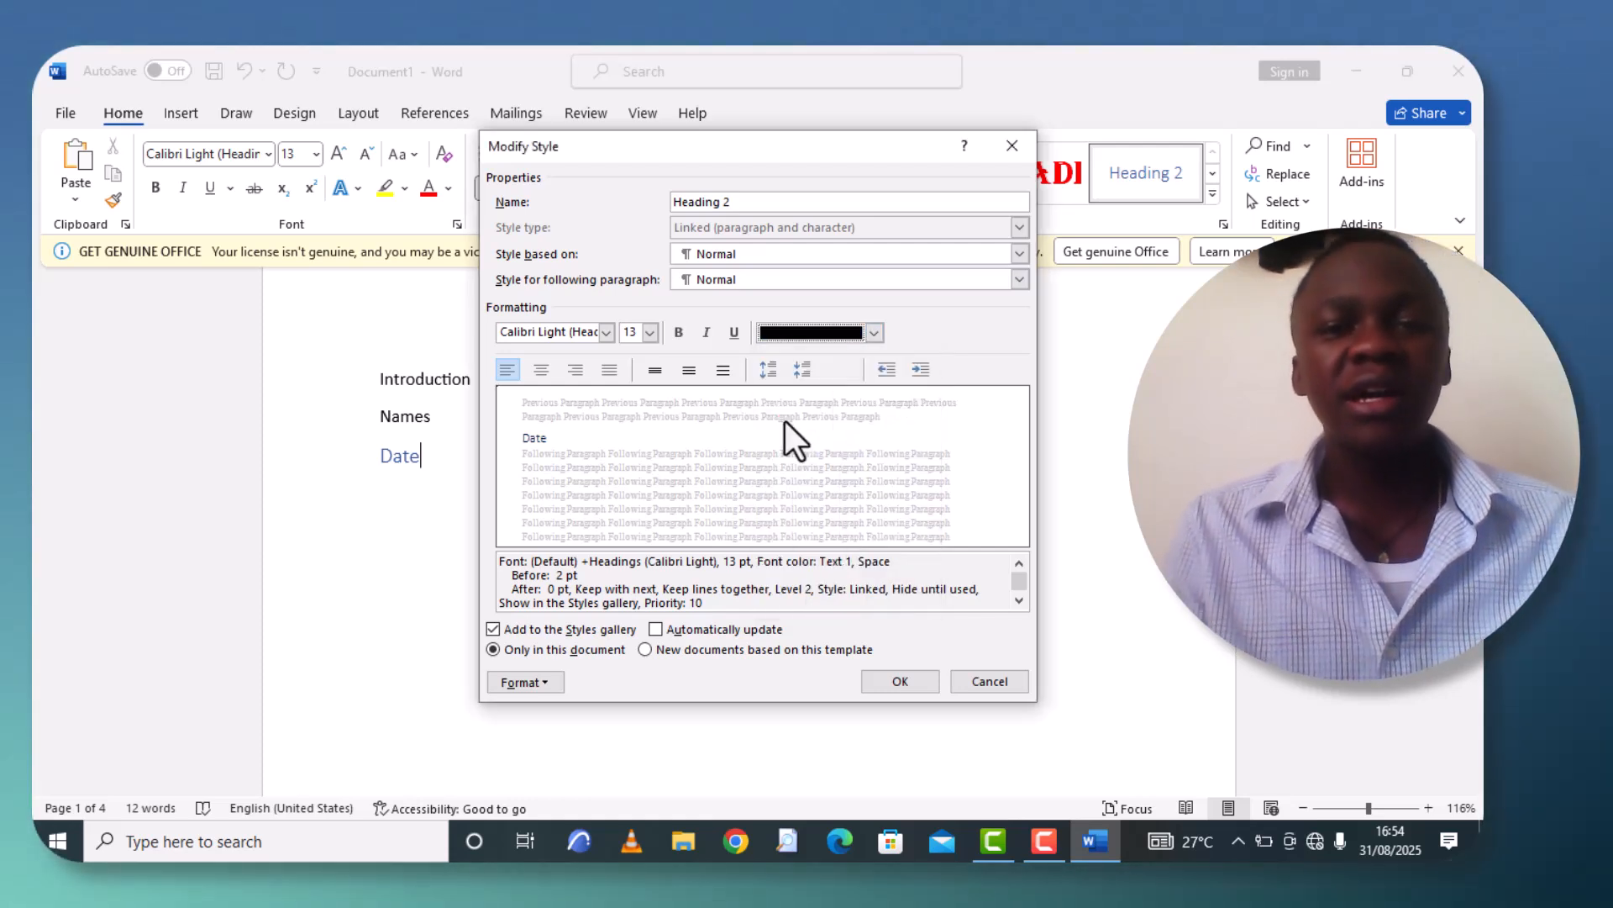
Make the Heading 2 style bold, italic and underlined, with a font size of 22.
click(679, 334)
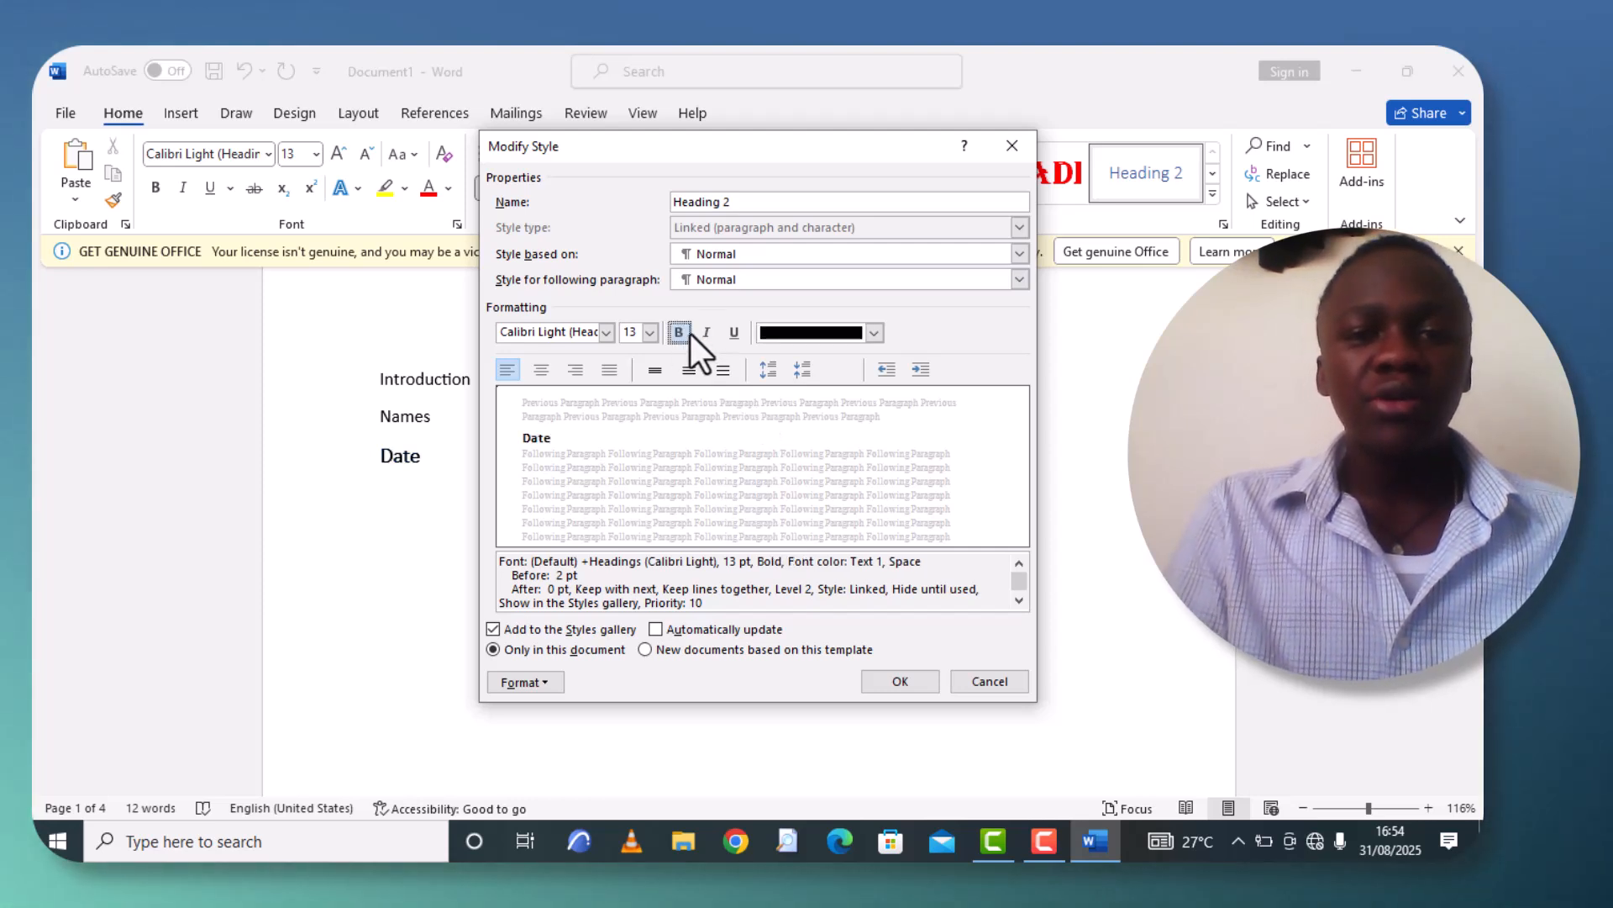
click(705, 332)
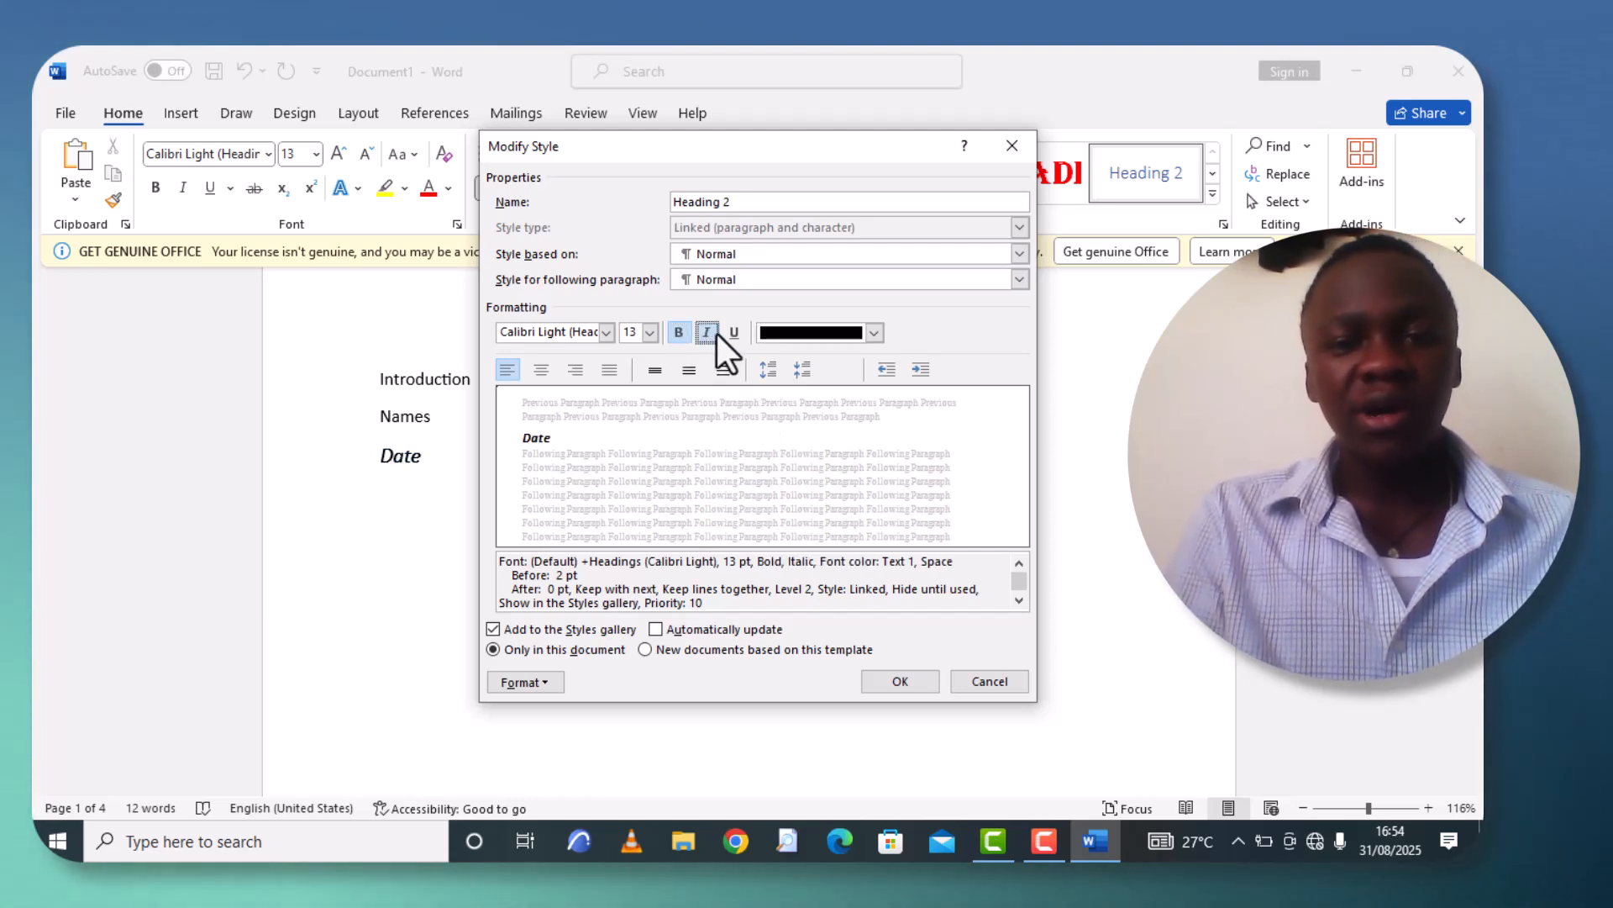
click(730, 332)
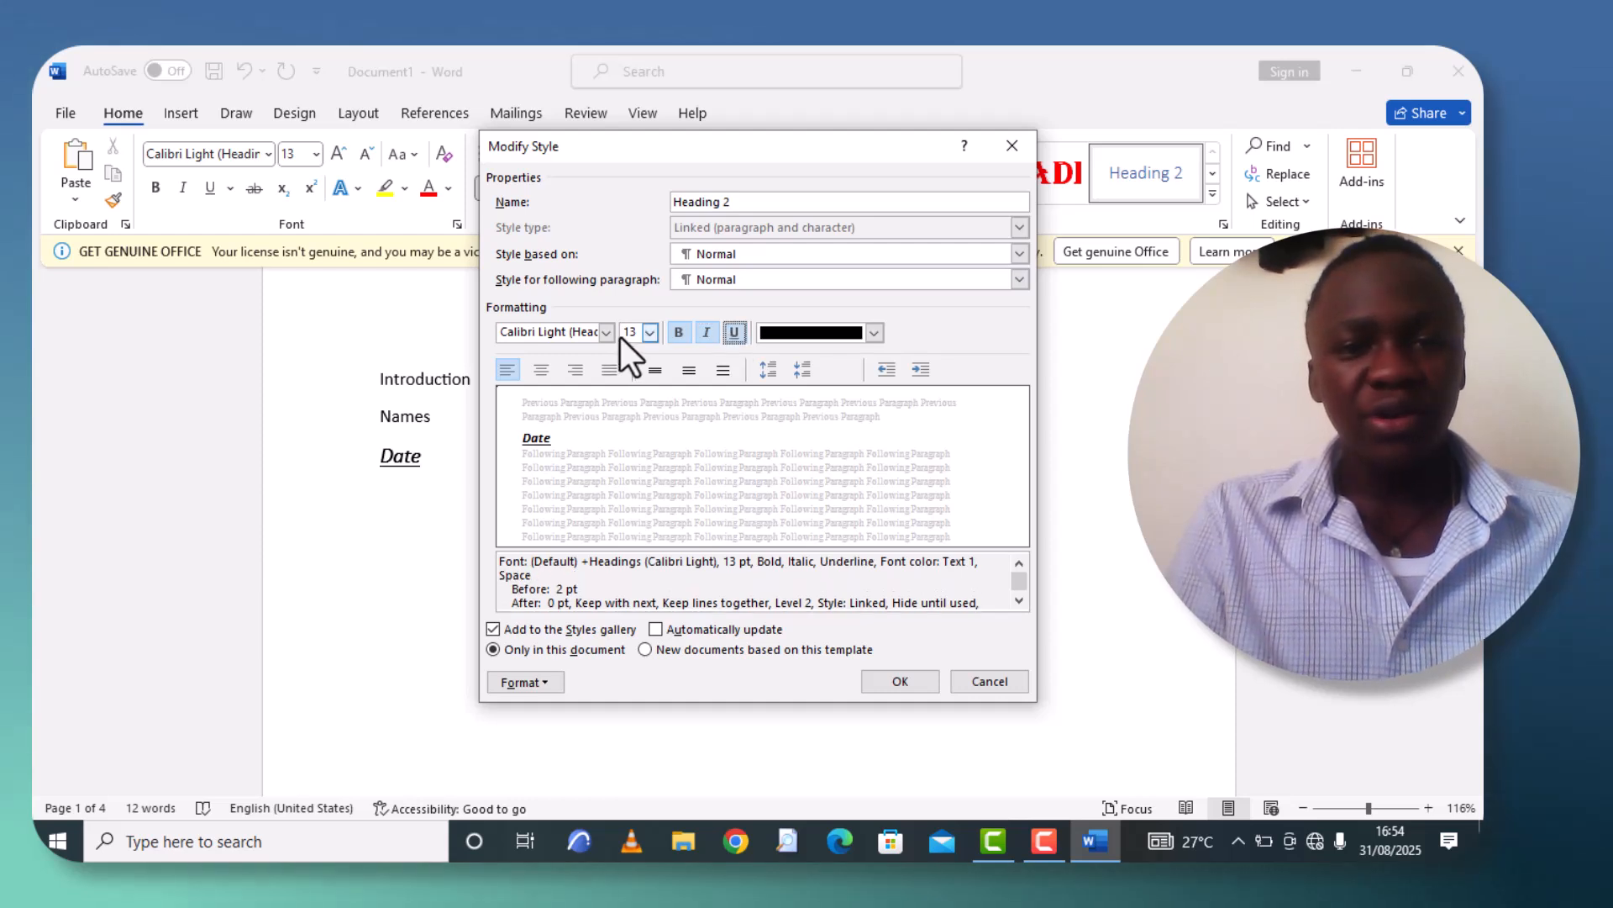
click(649, 334)
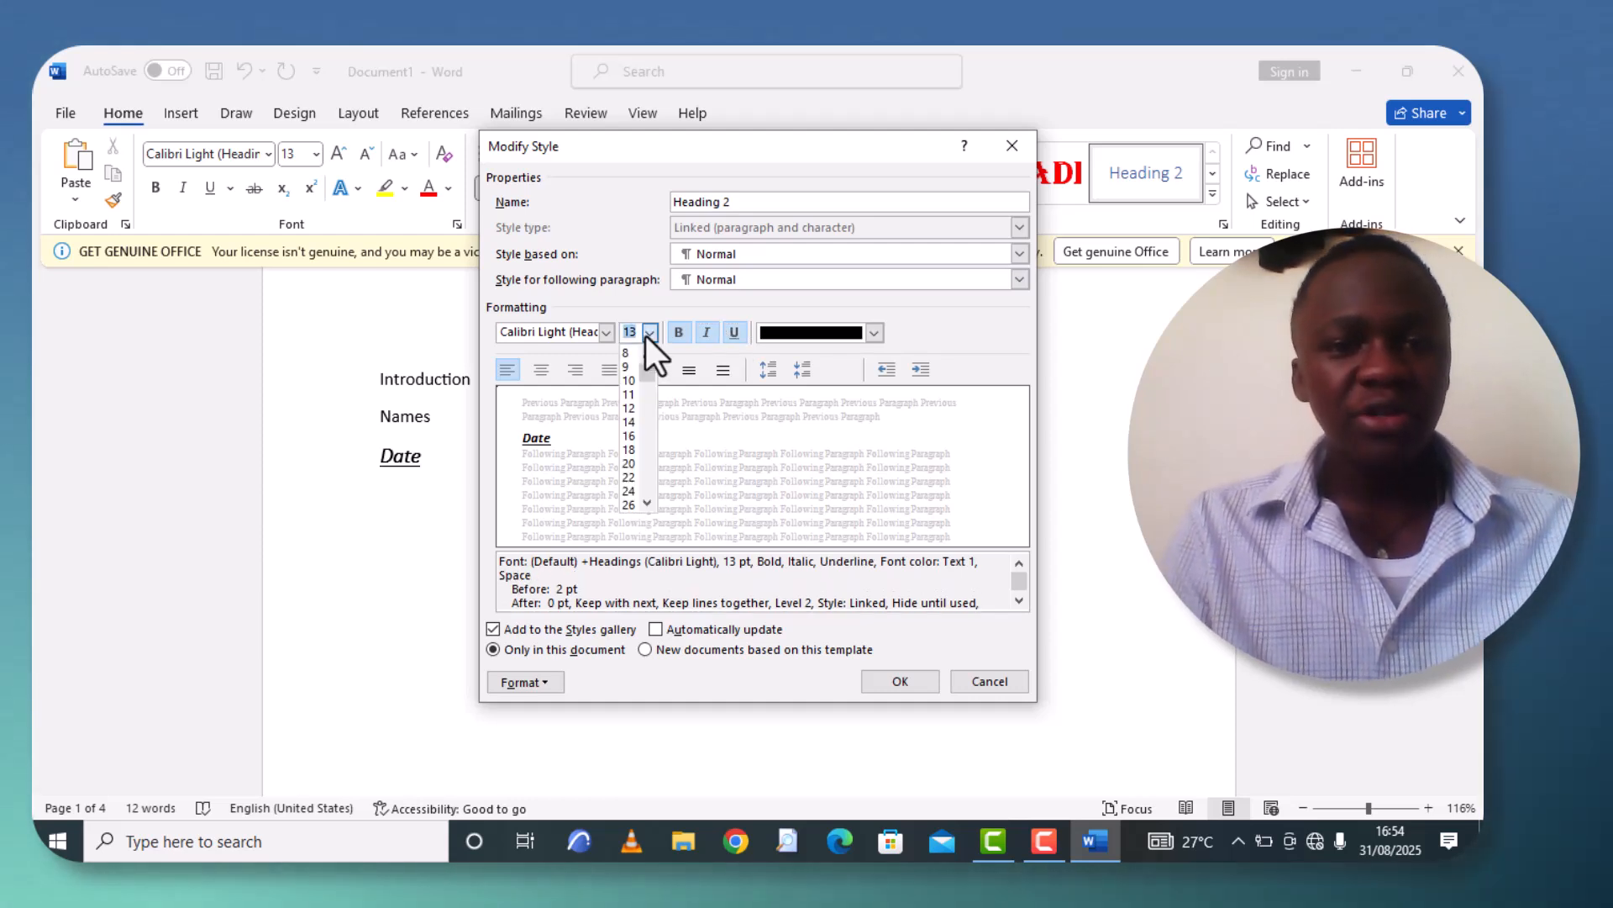
click(628, 477)
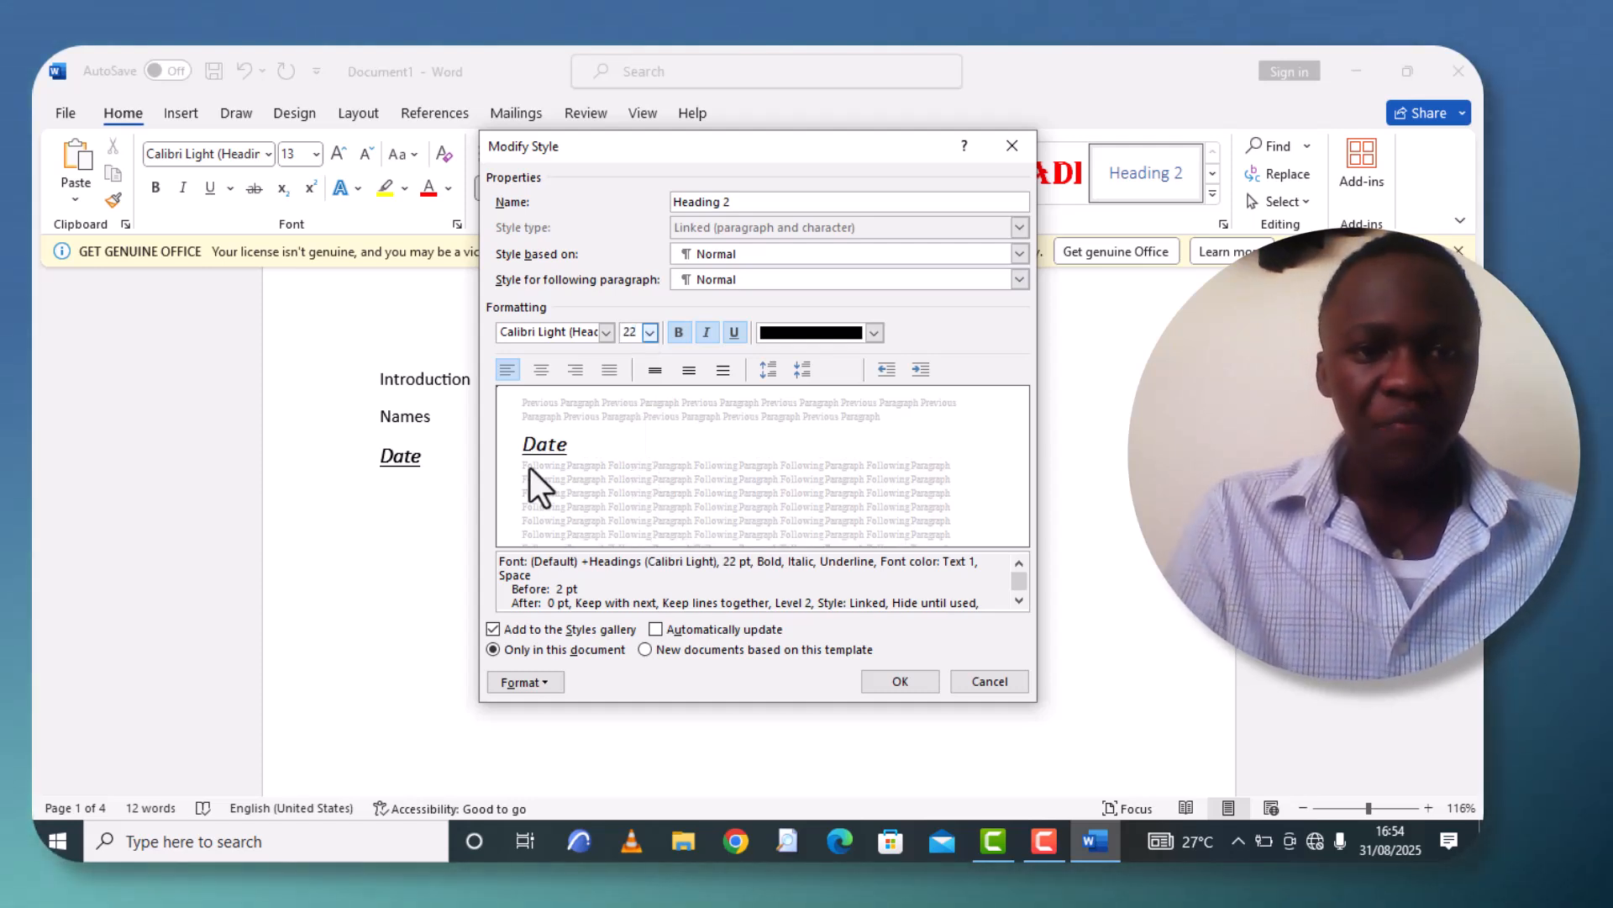
Set the Heading 2 style's font to Arial, make it available to new documents based on this template, and save the style.
click(606, 332)
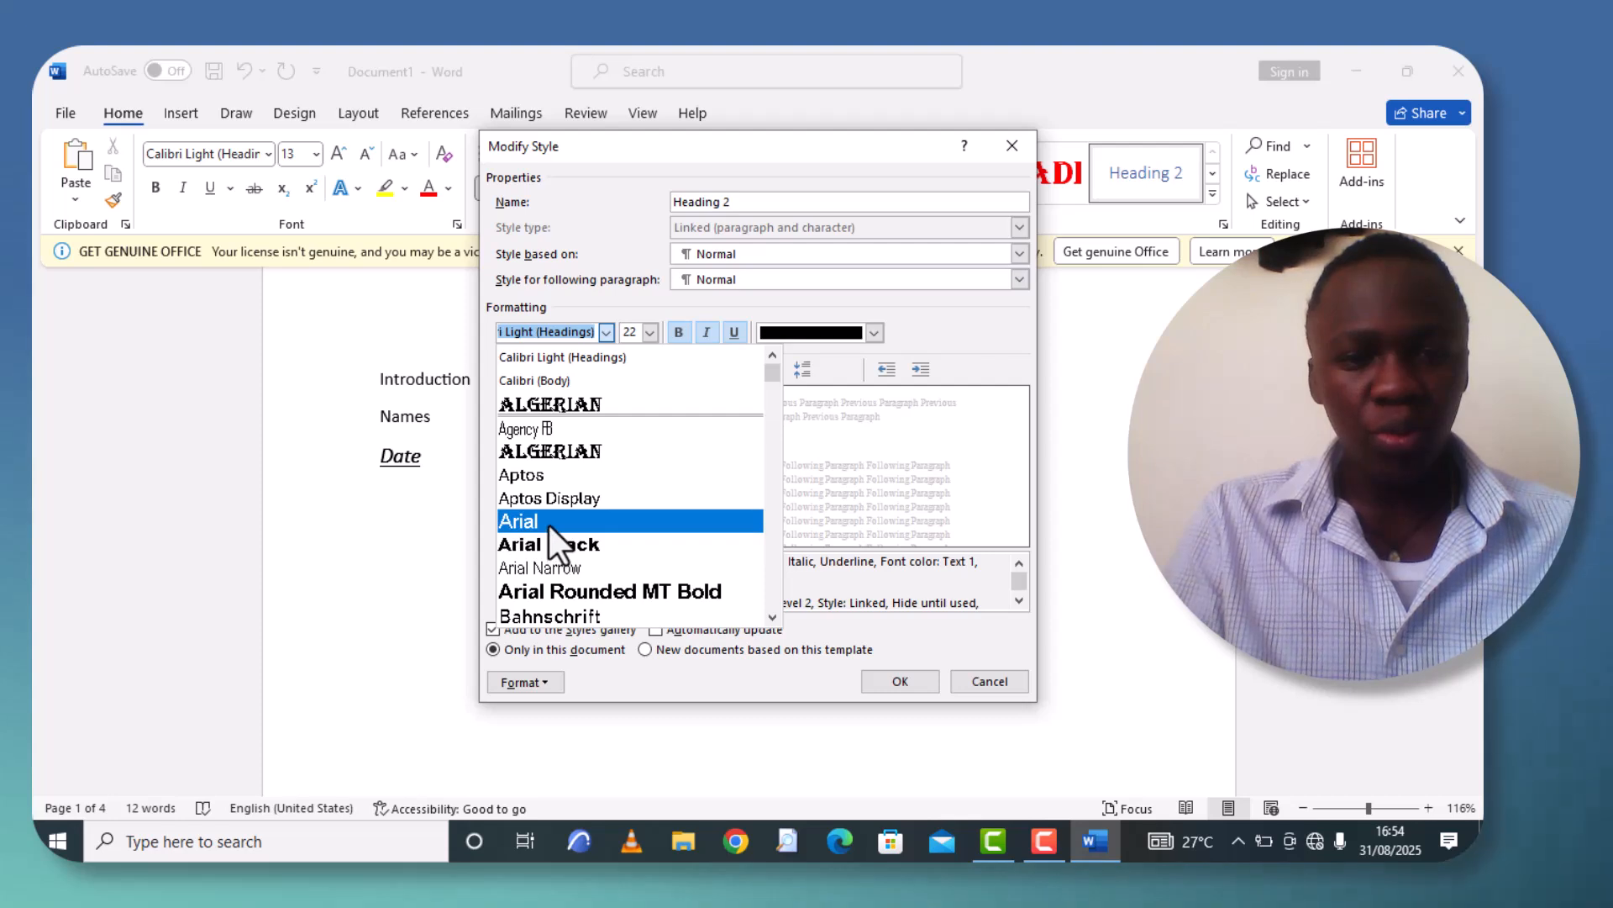
key(Escape)
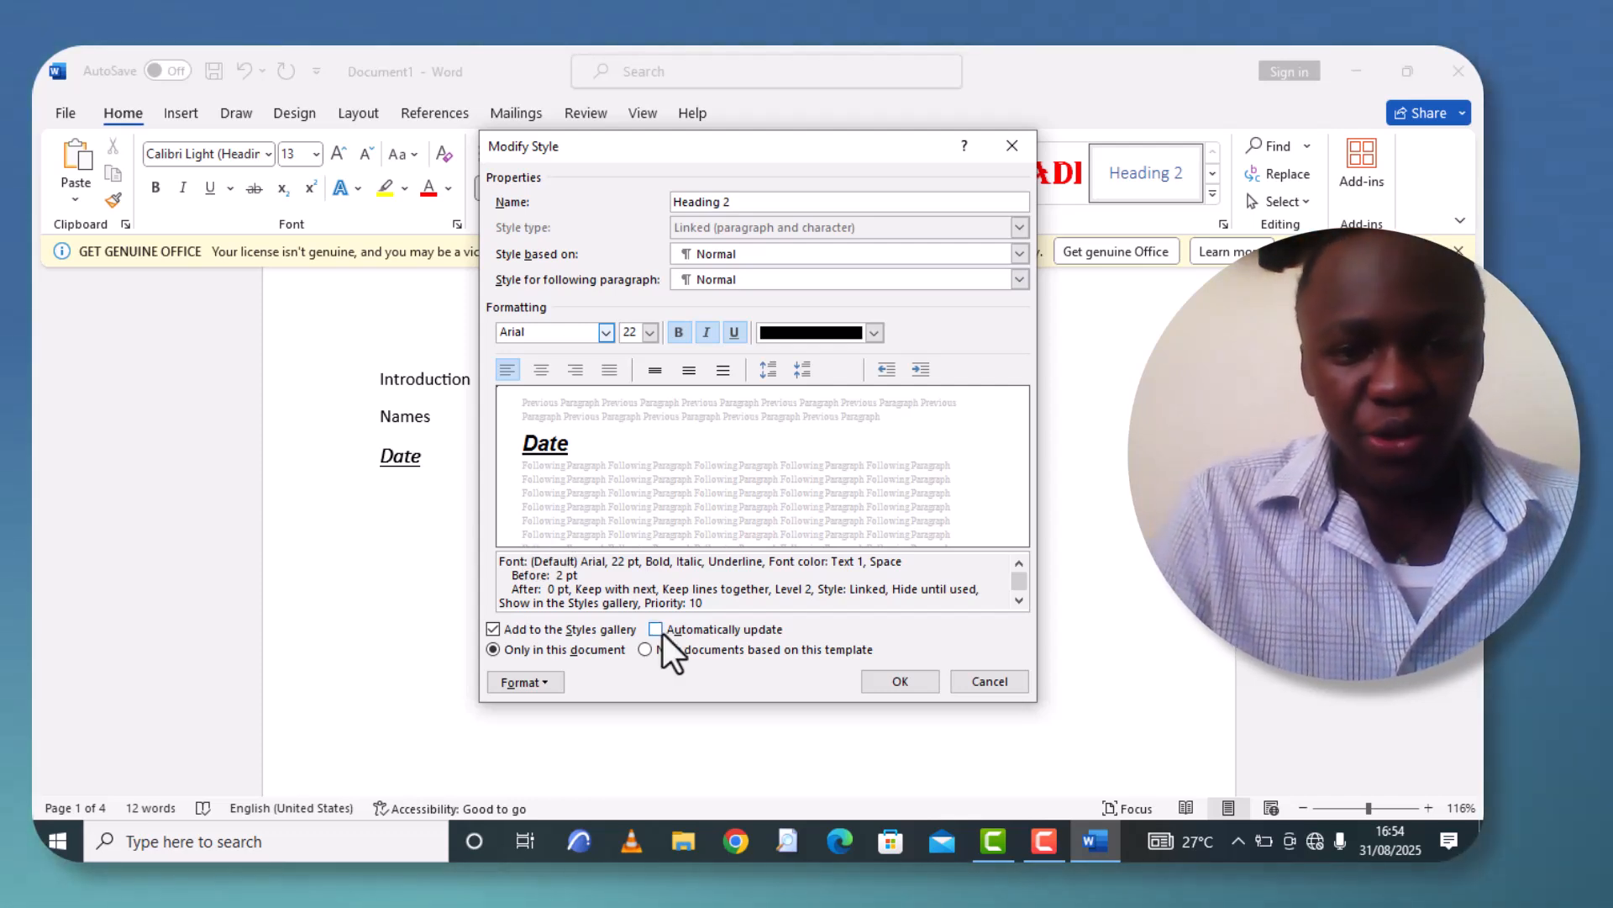
click(649, 648)
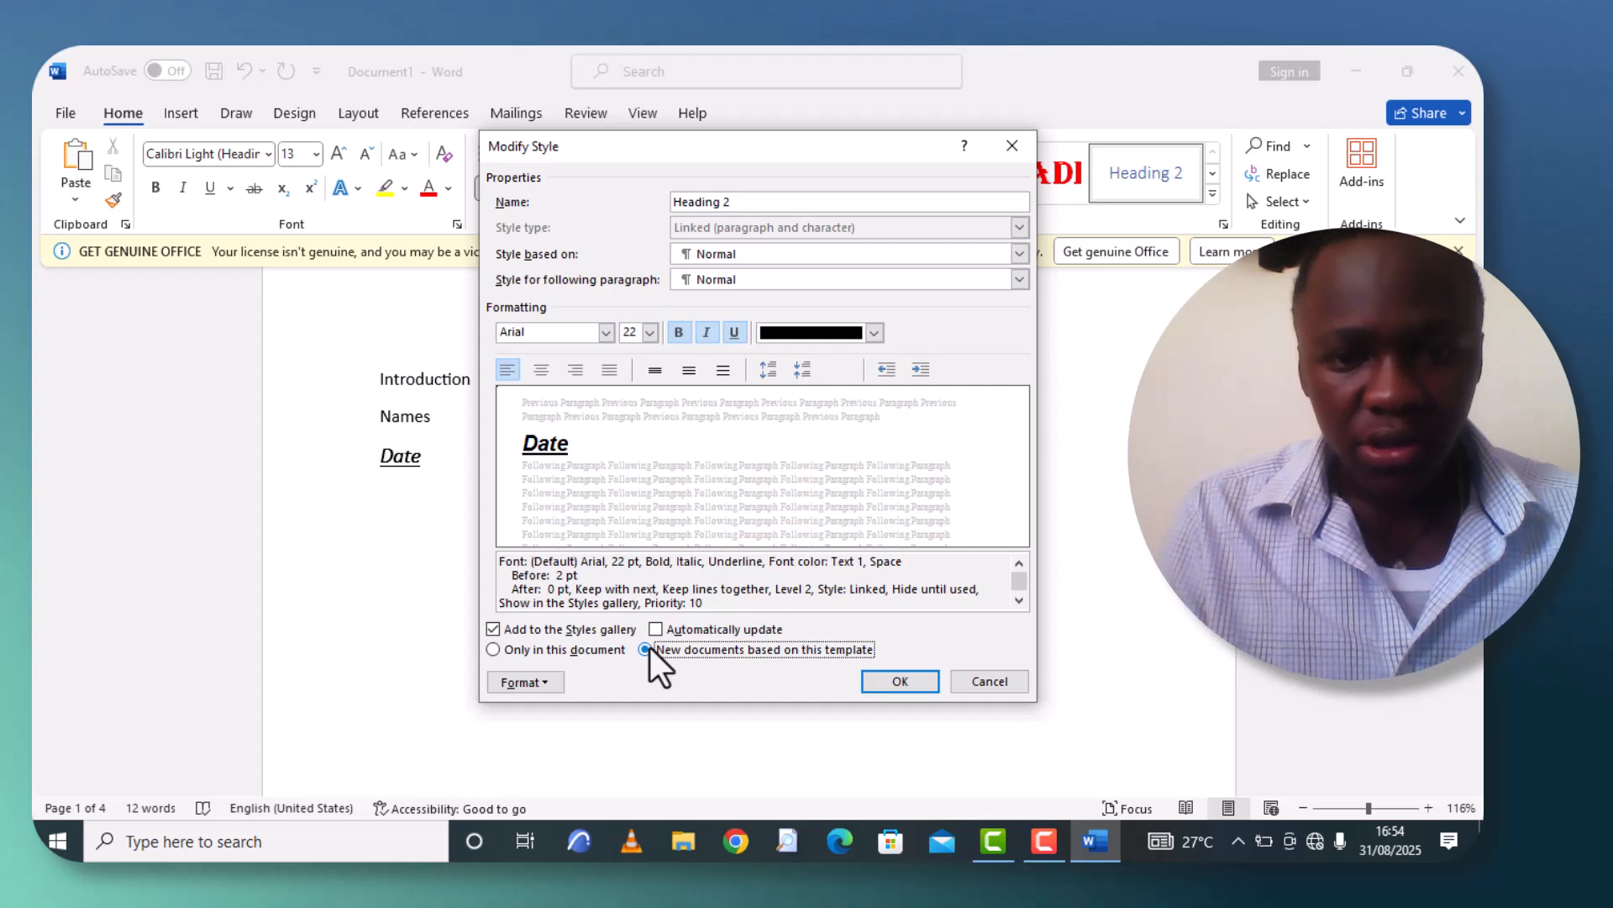
click(921, 680)
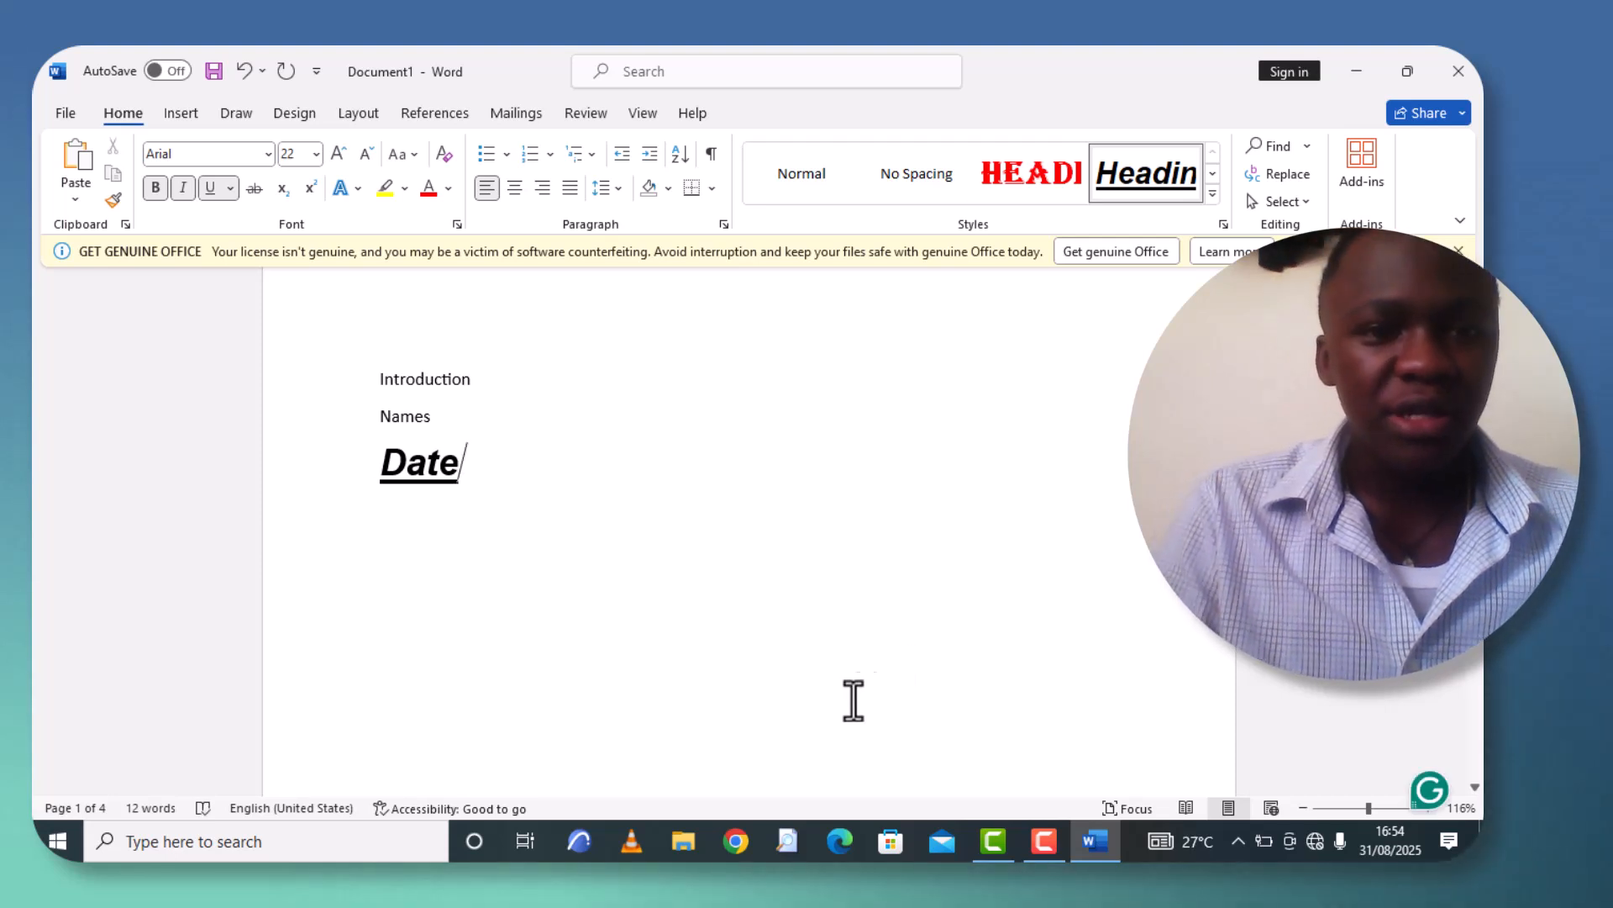
Start a new style from the blank area below the Date line and name it "heading 3".
click(750, 496)
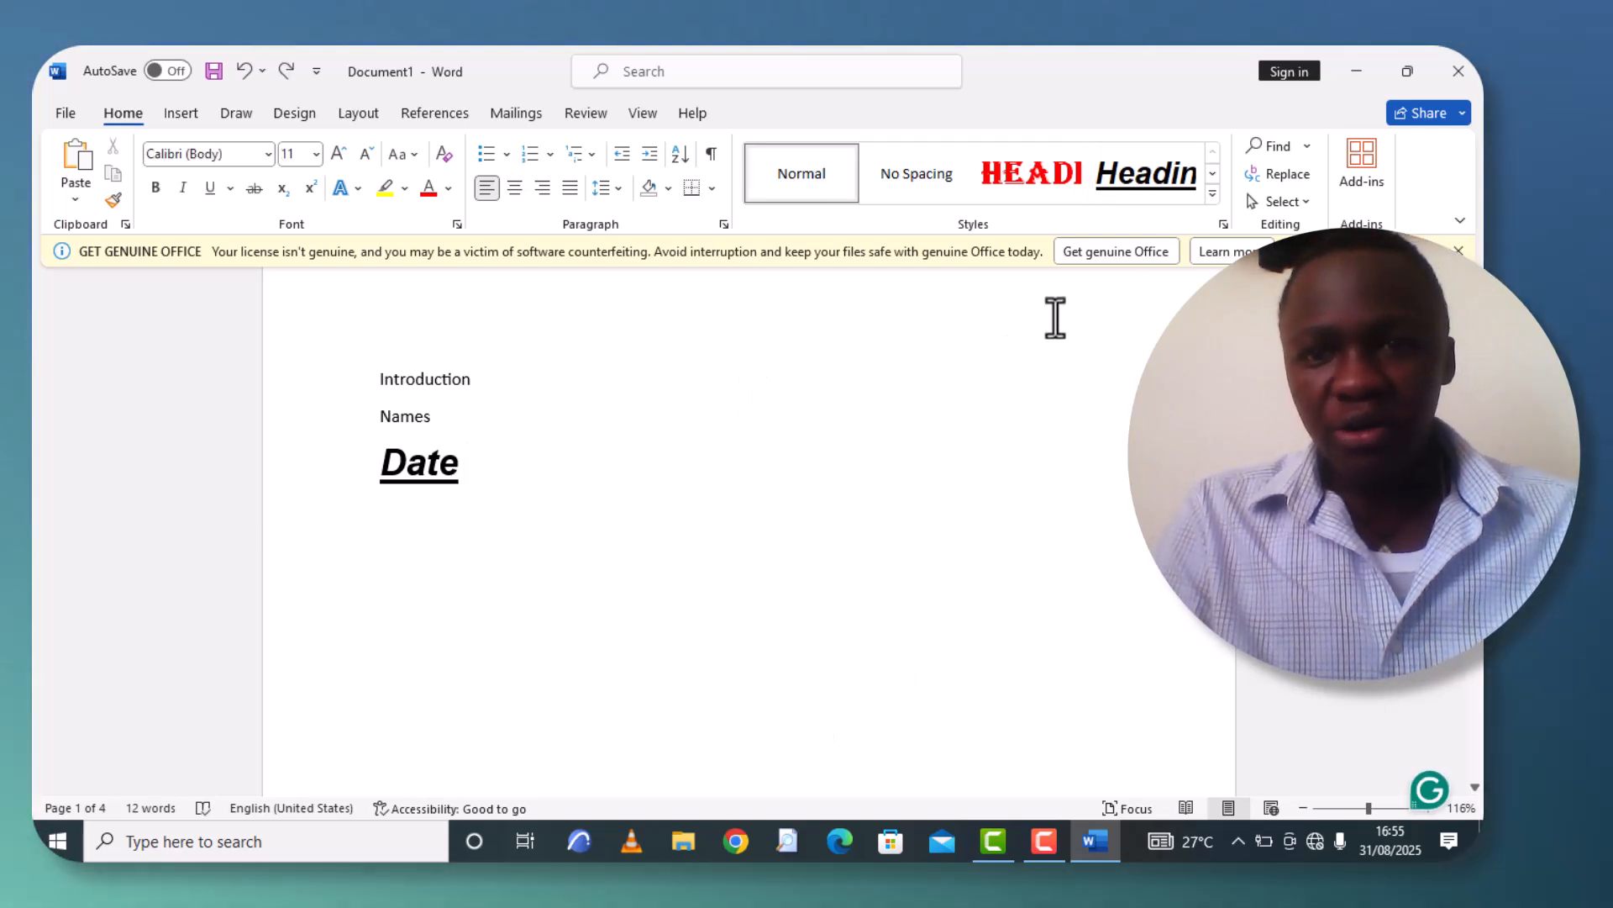
click(1213, 195)
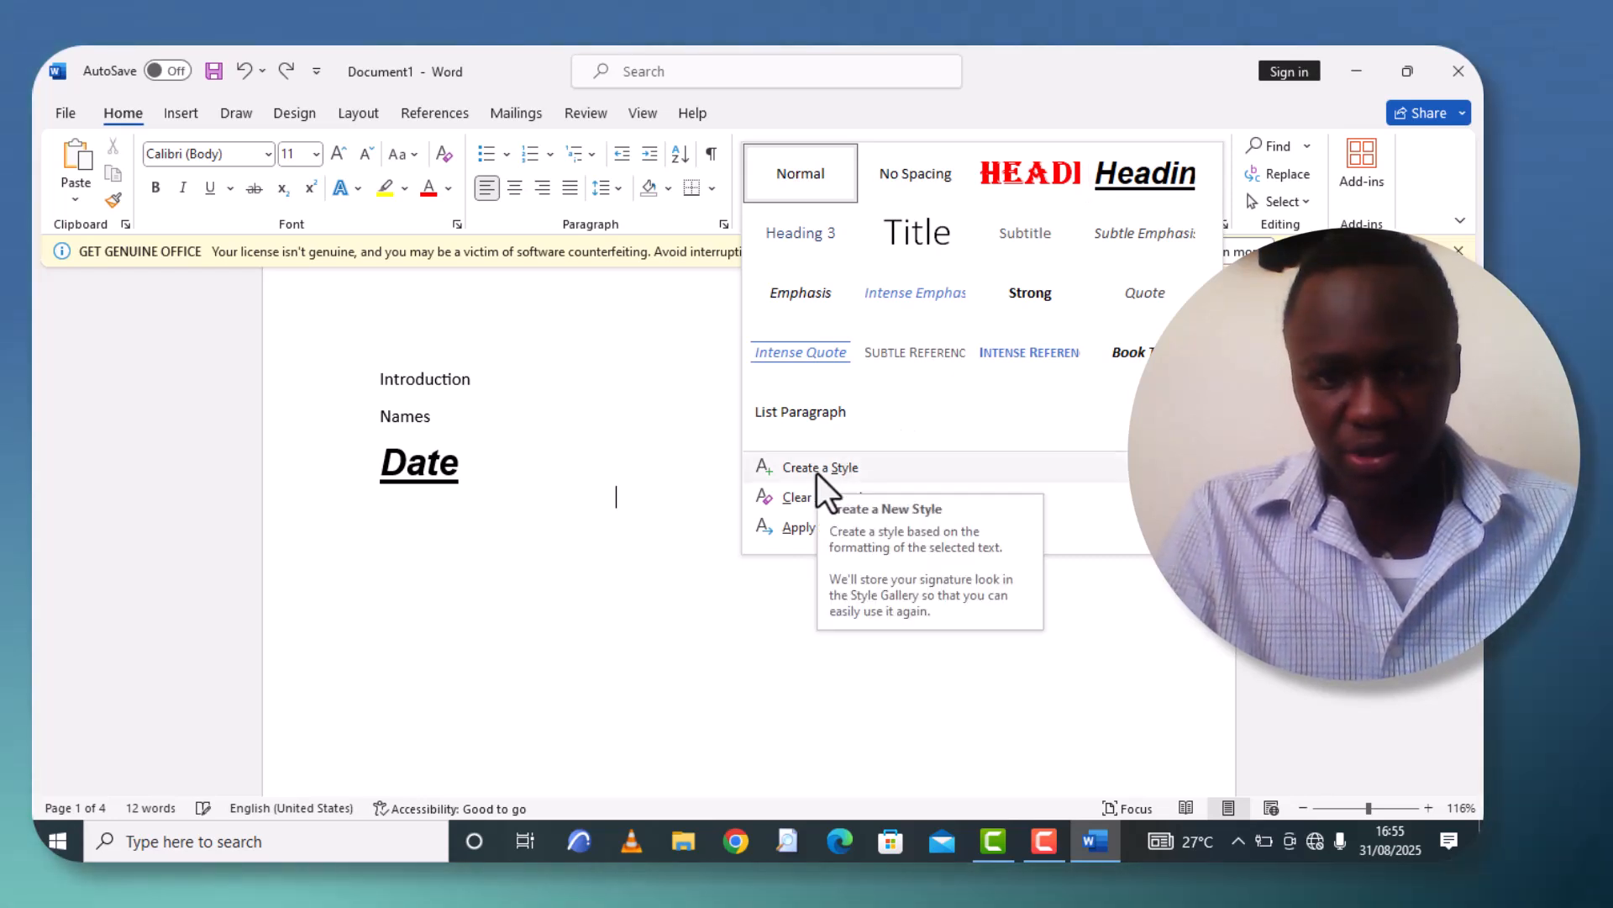
click(814, 469)
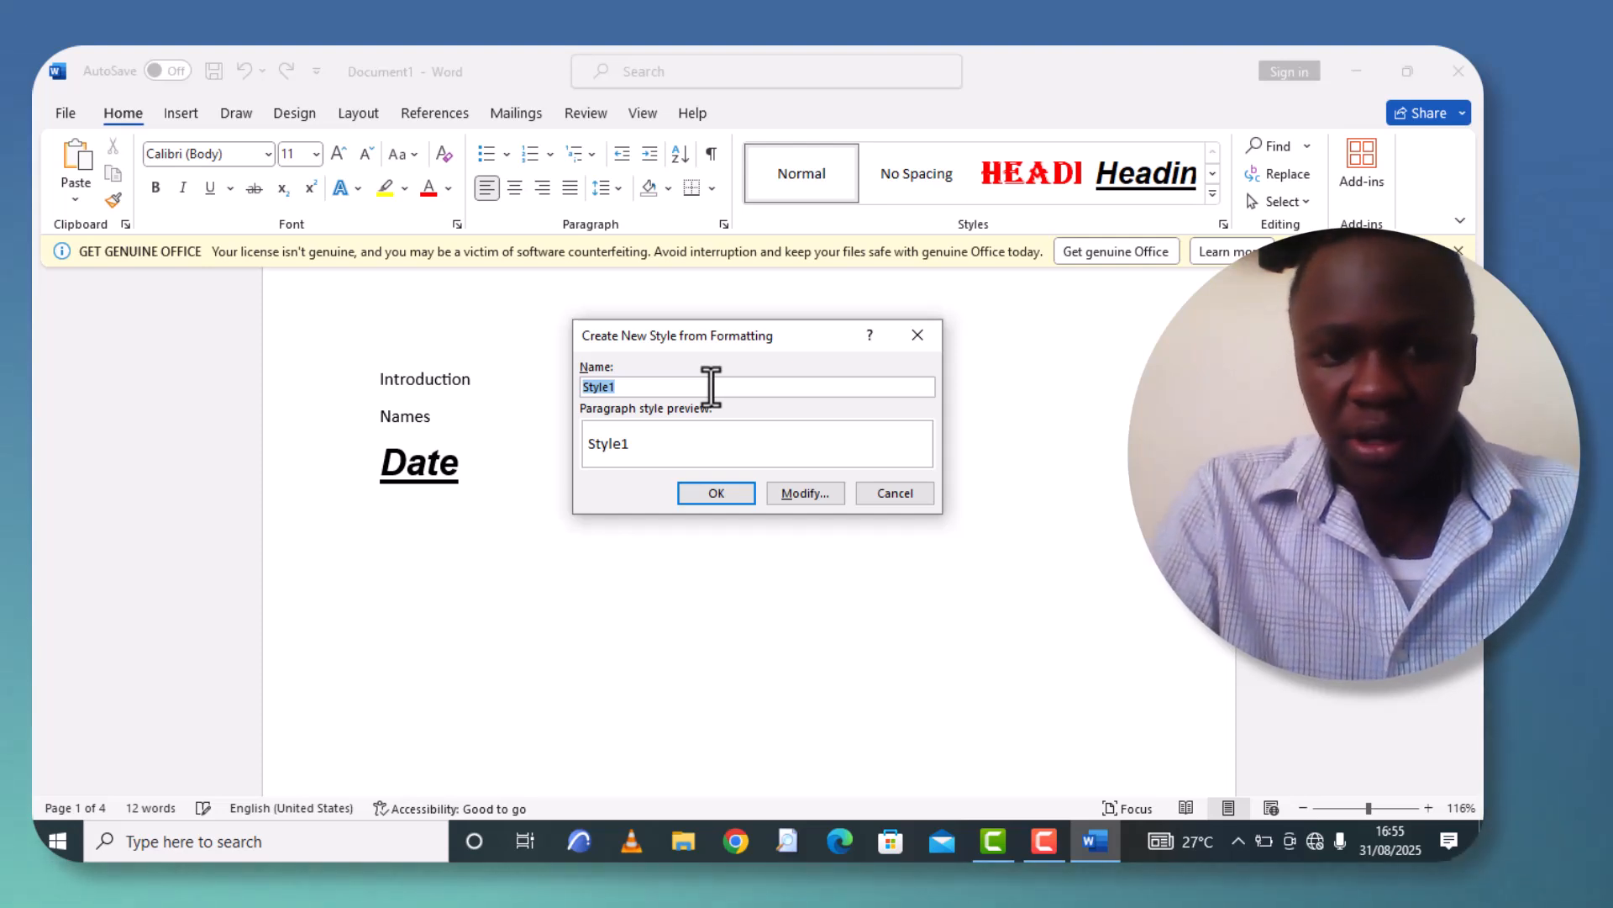
text(he)
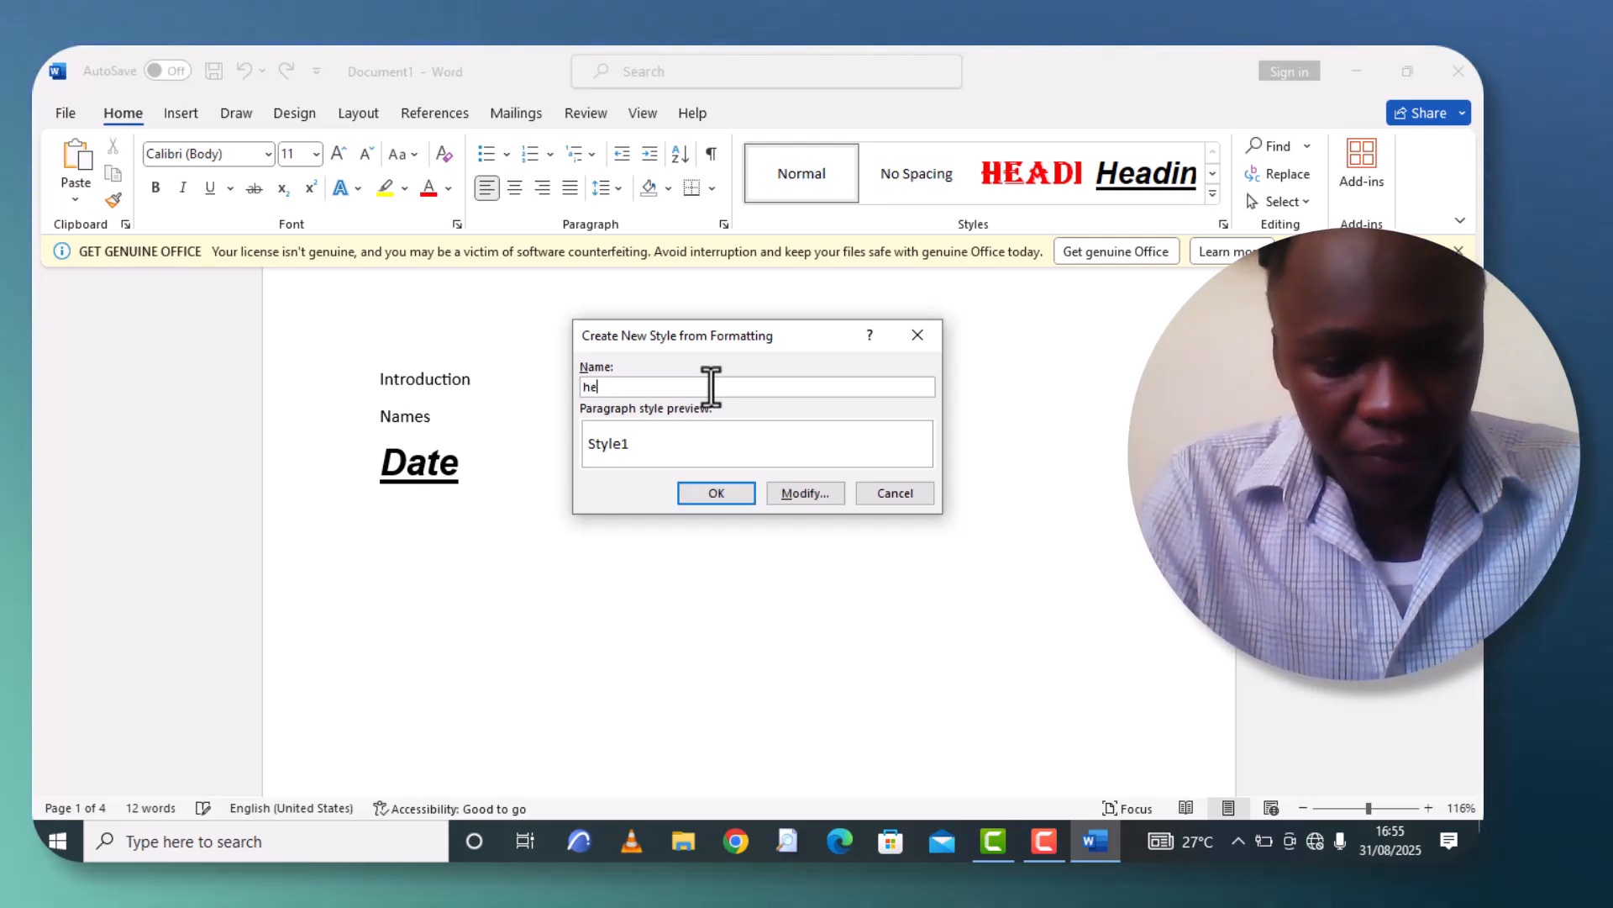
text(ading 3)
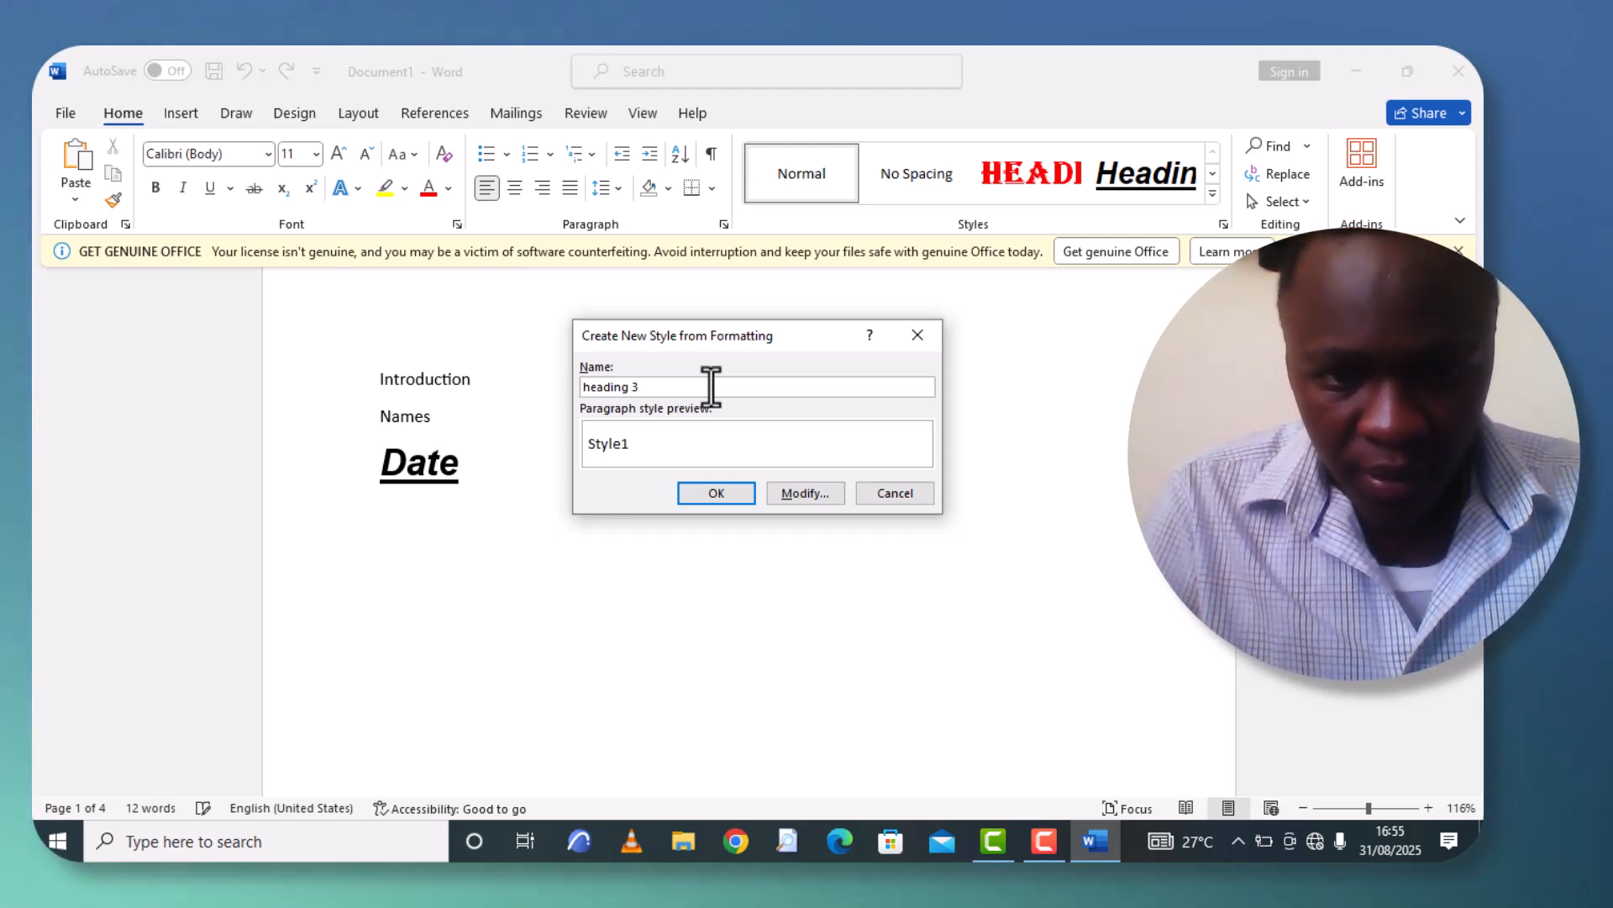
Format the new "heading 3" style as bold, underlined text in the Arial Black font.
click(799, 496)
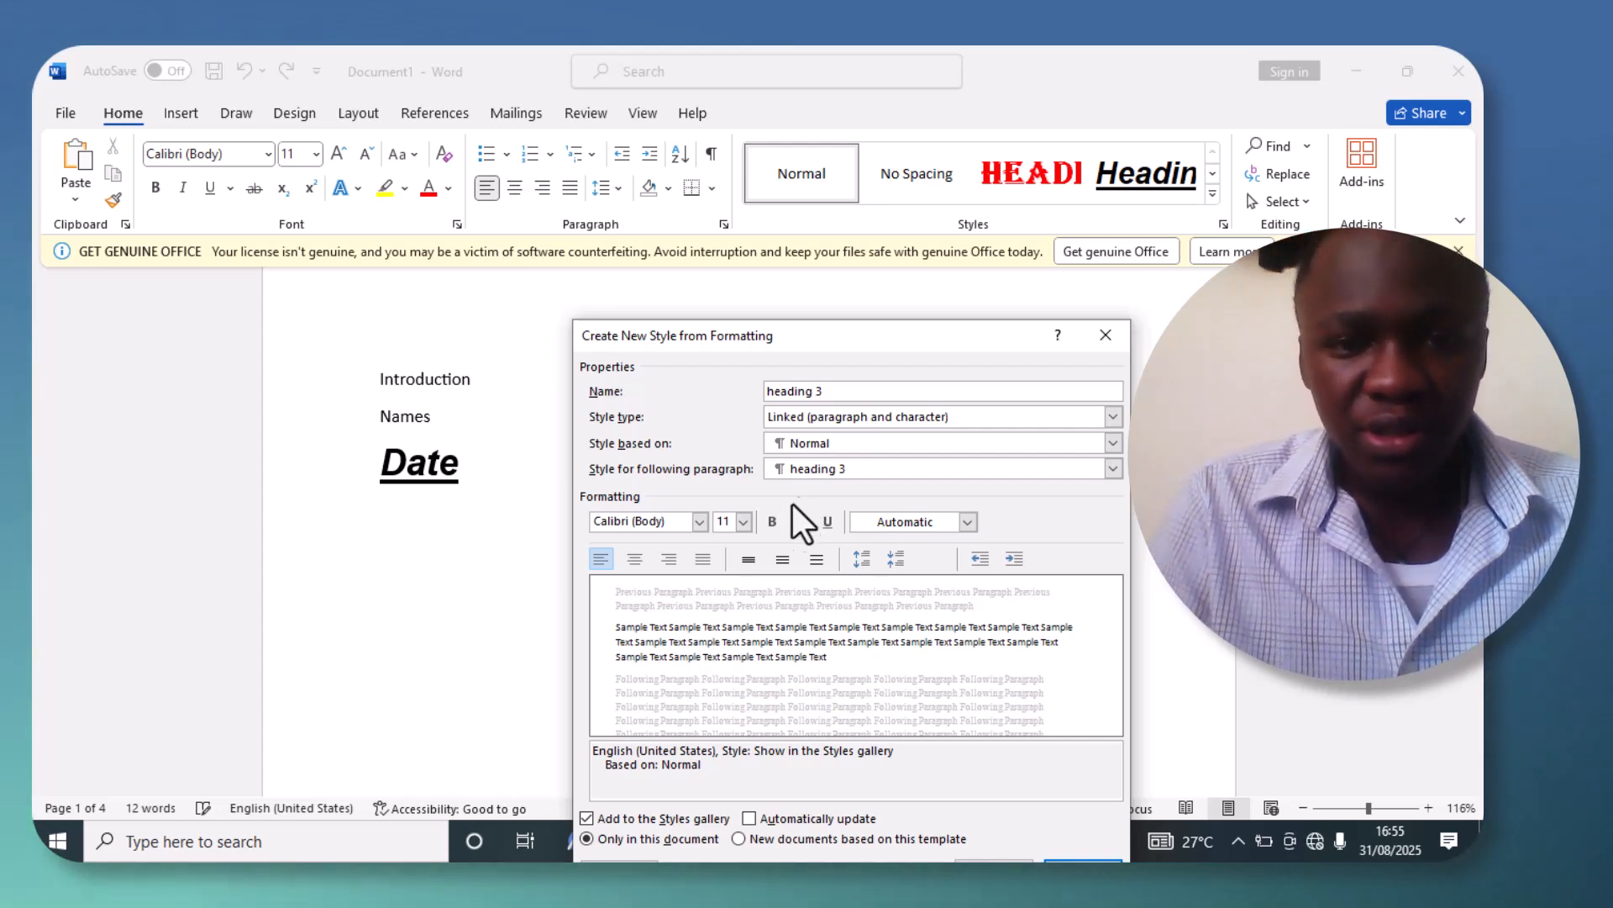
click(769, 527)
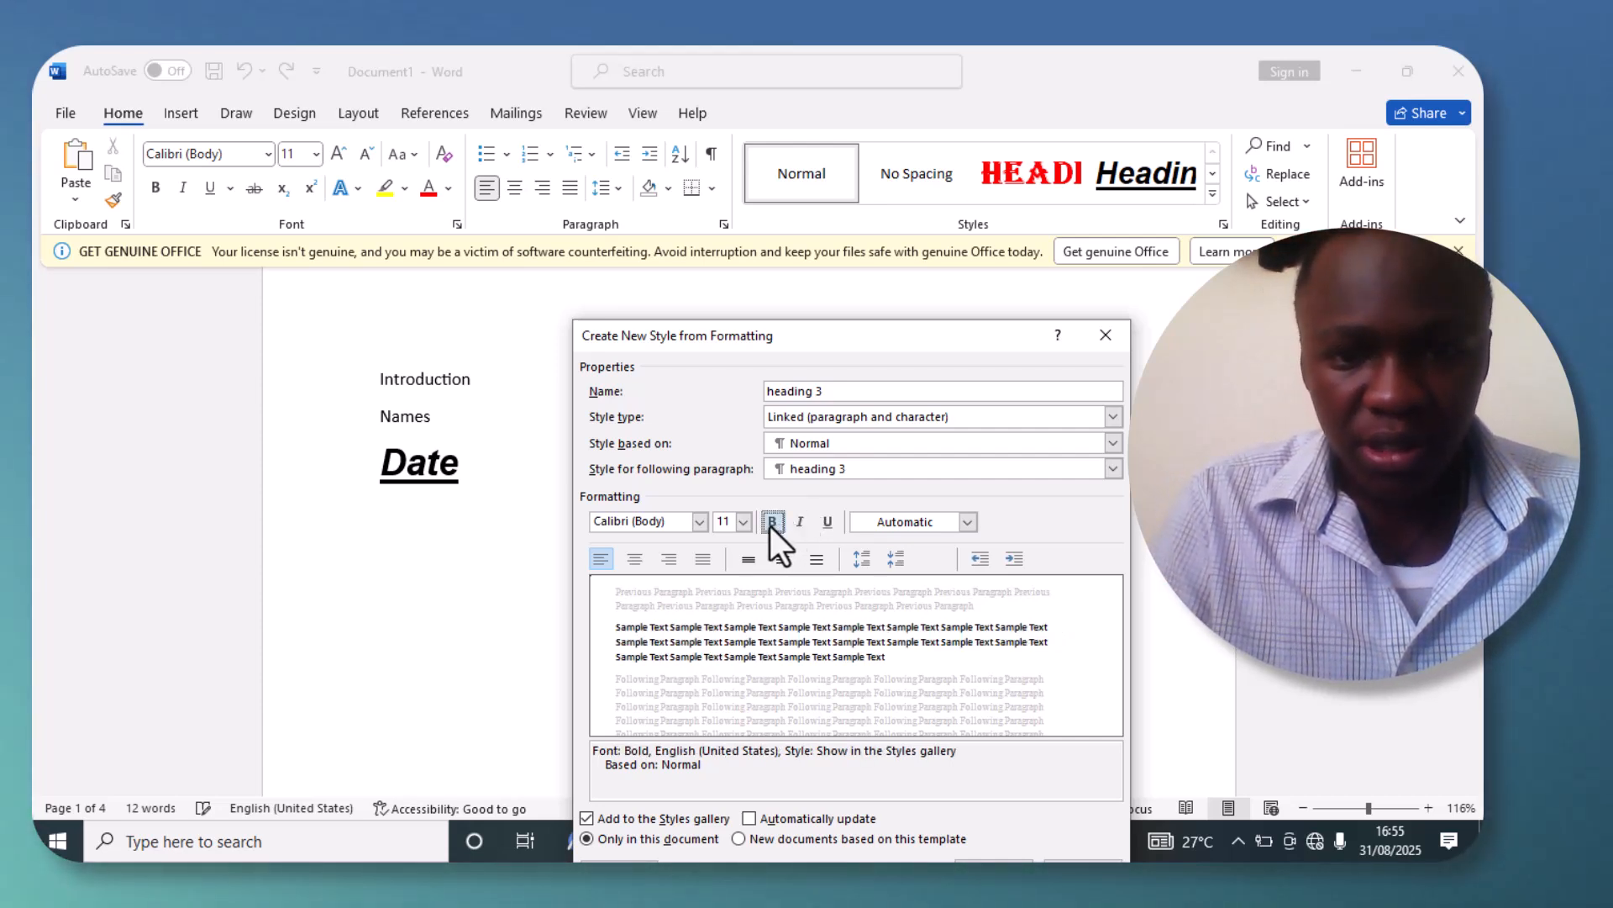
click(828, 522)
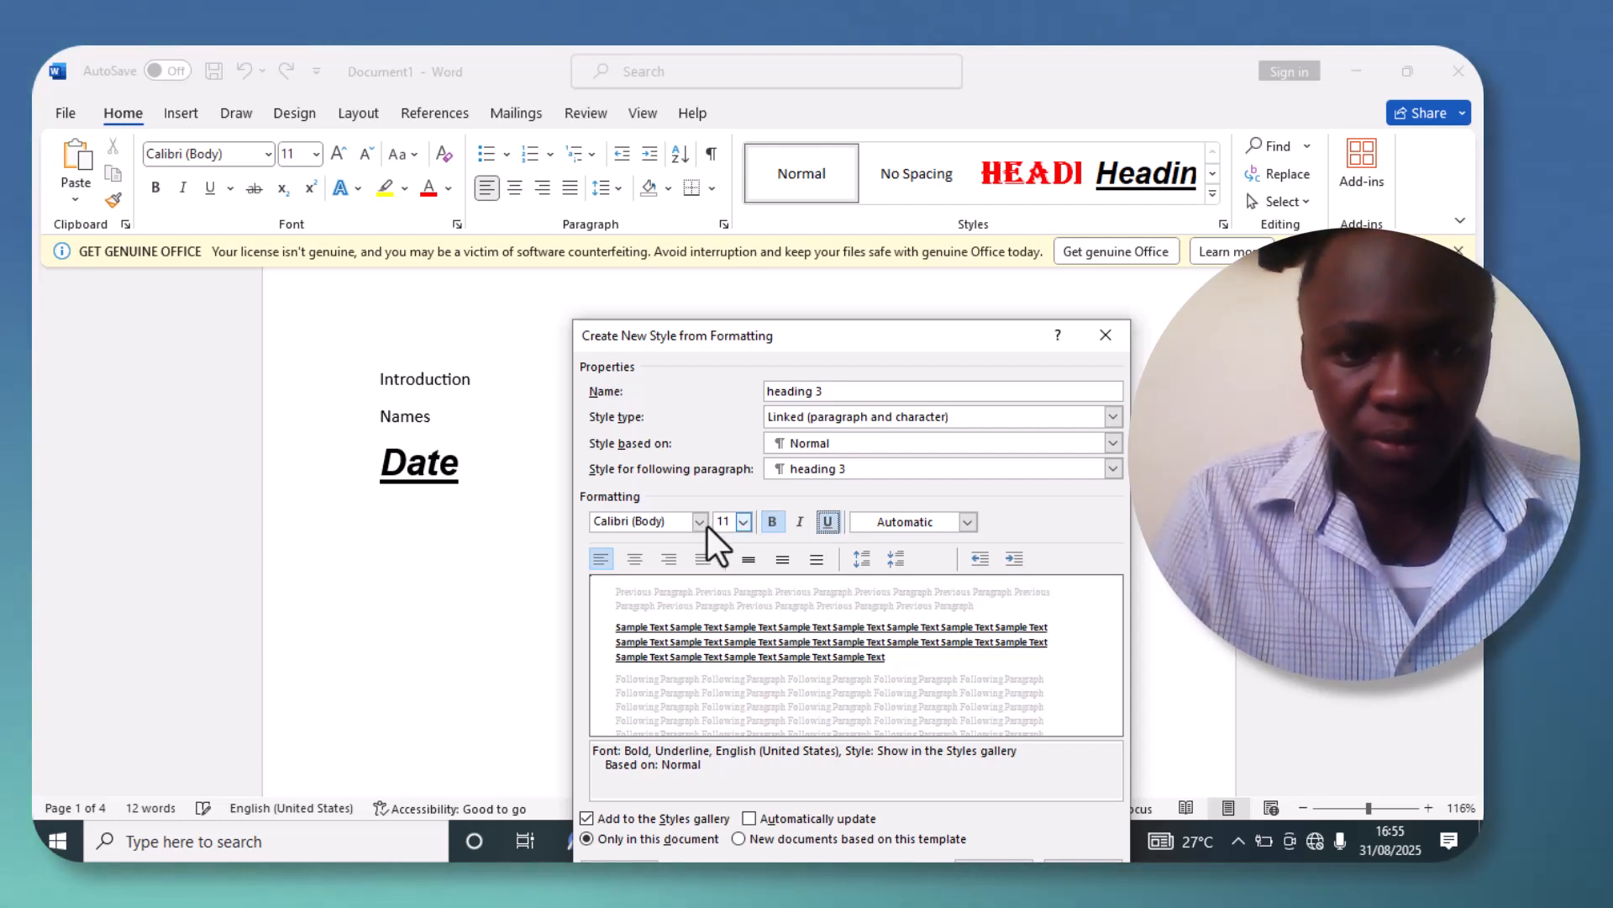
click(700, 522)
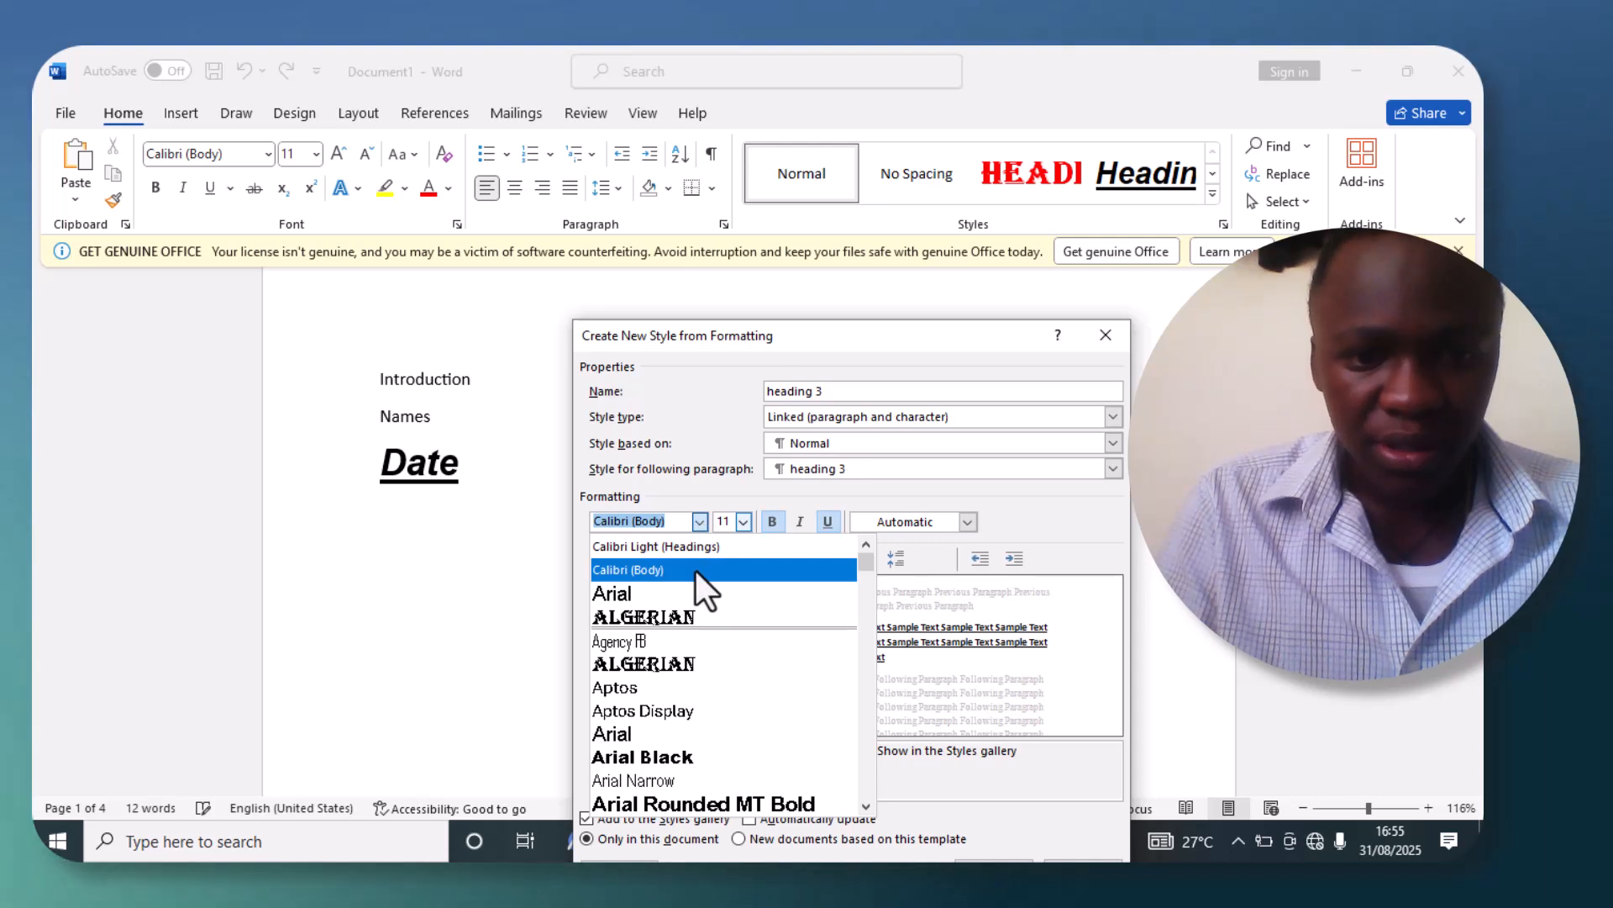
click(677, 756)
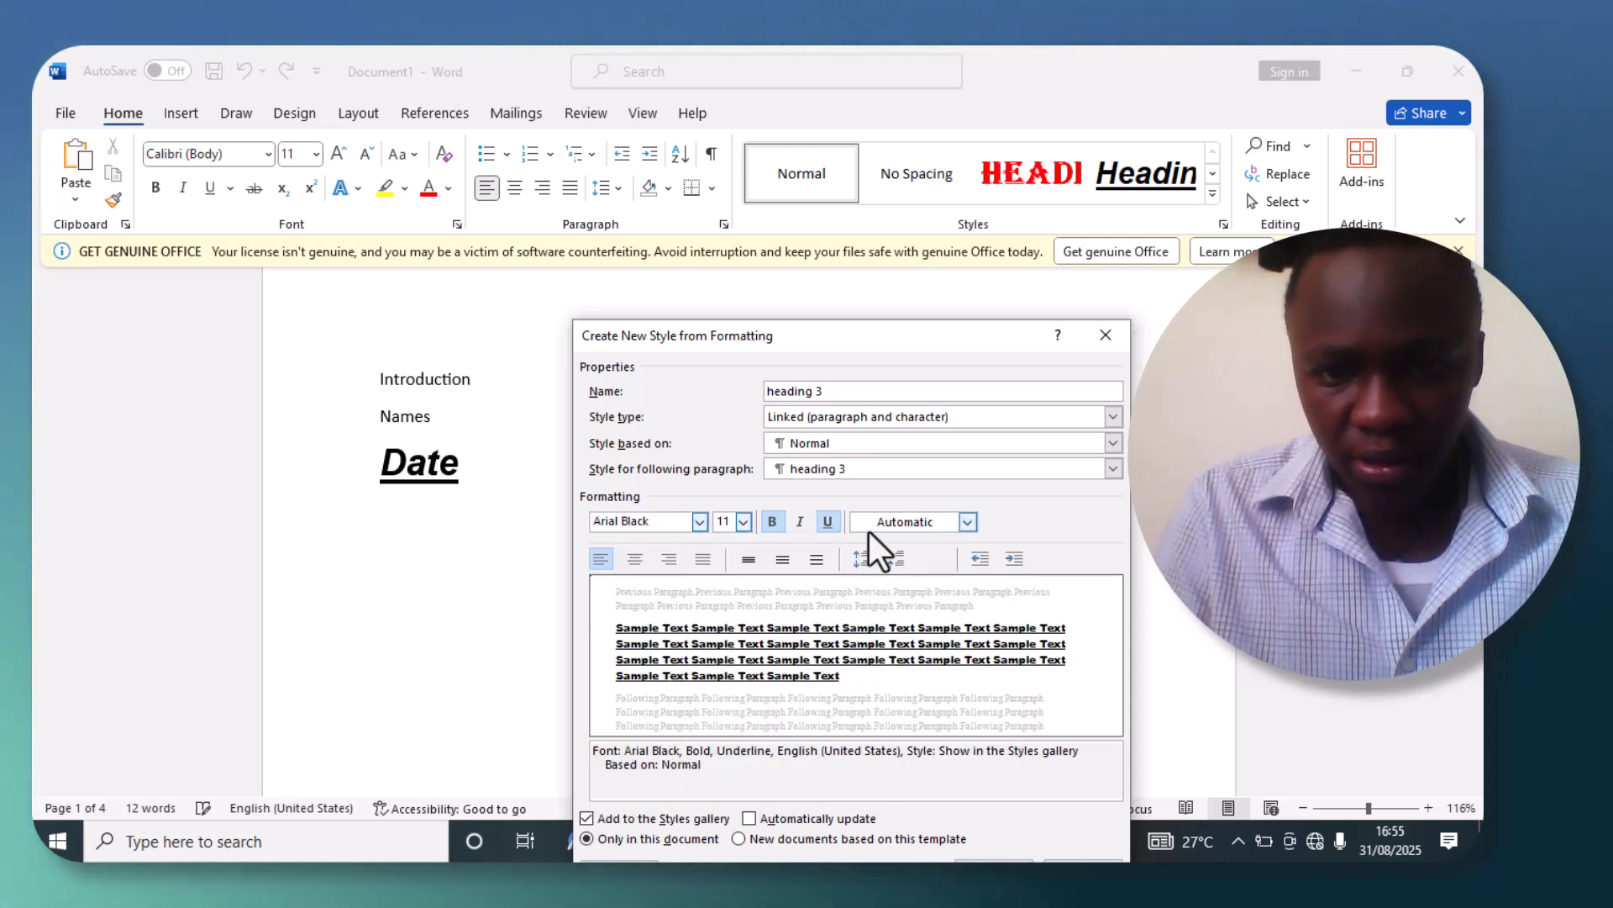
Set the new style's font color to black (Text 1), make it available to new documents based on this template, and save it.
click(968, 521)
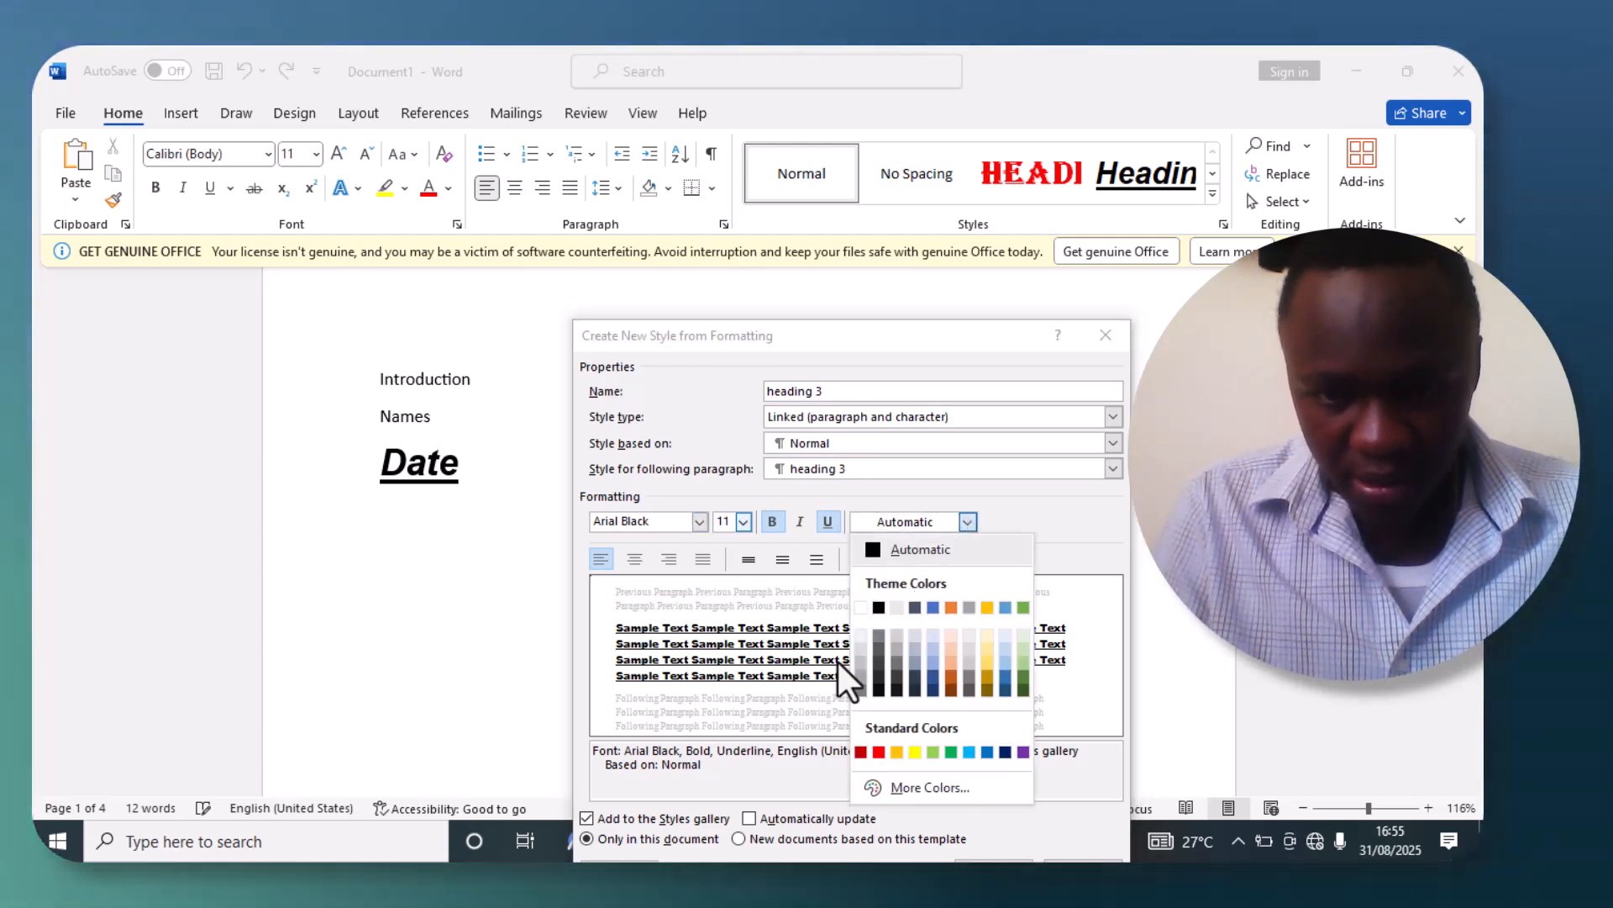
click(879, 605)
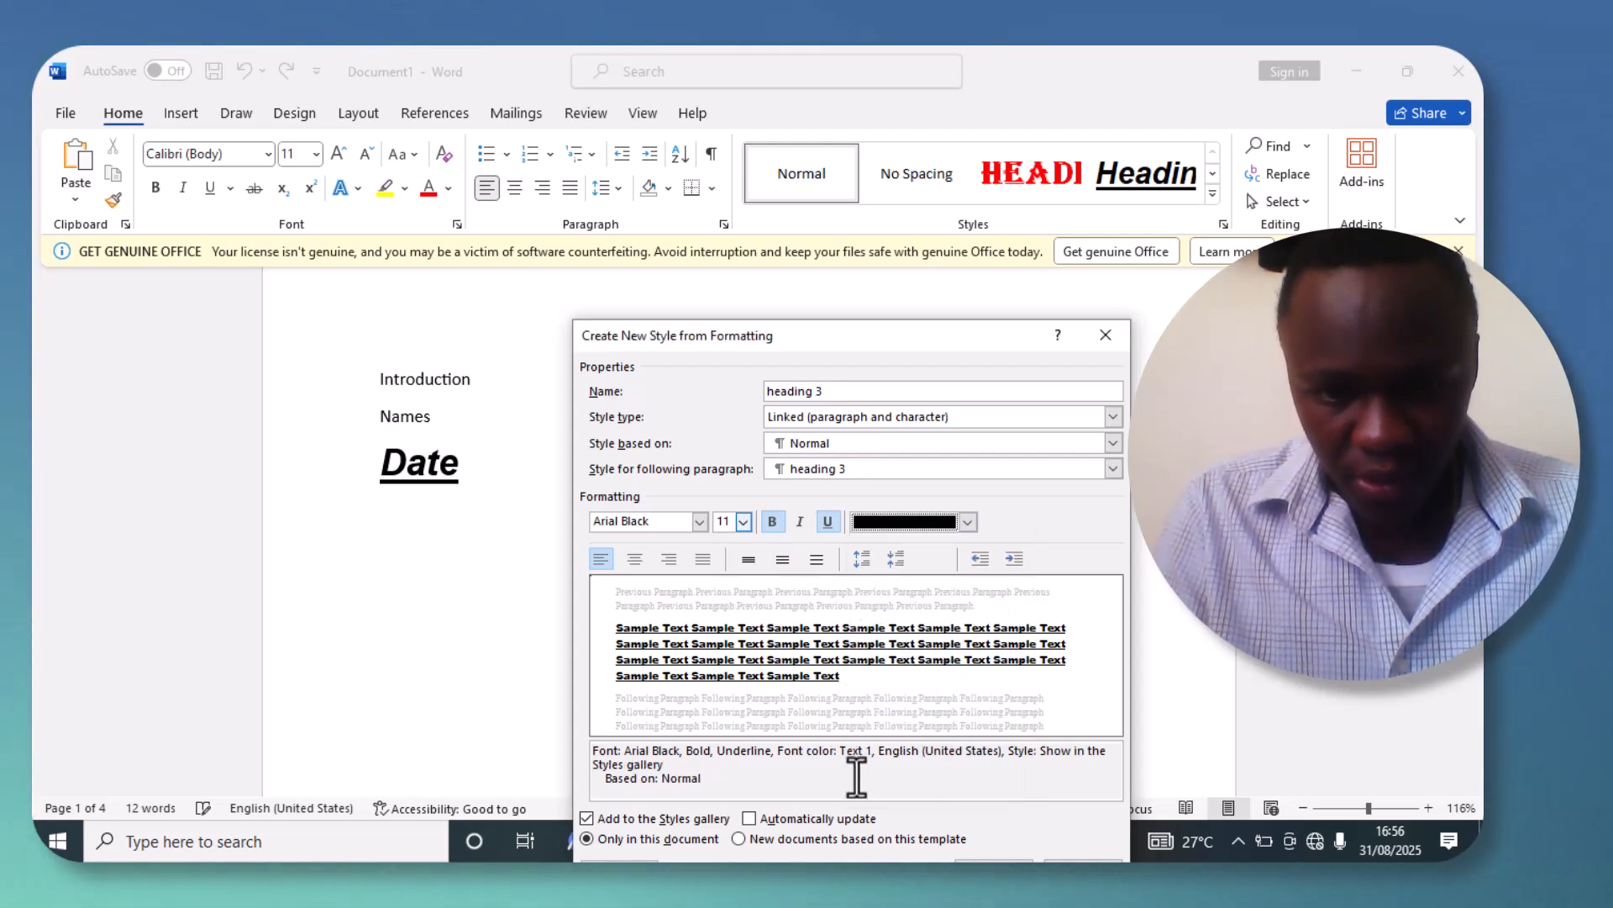
click(738, 839)
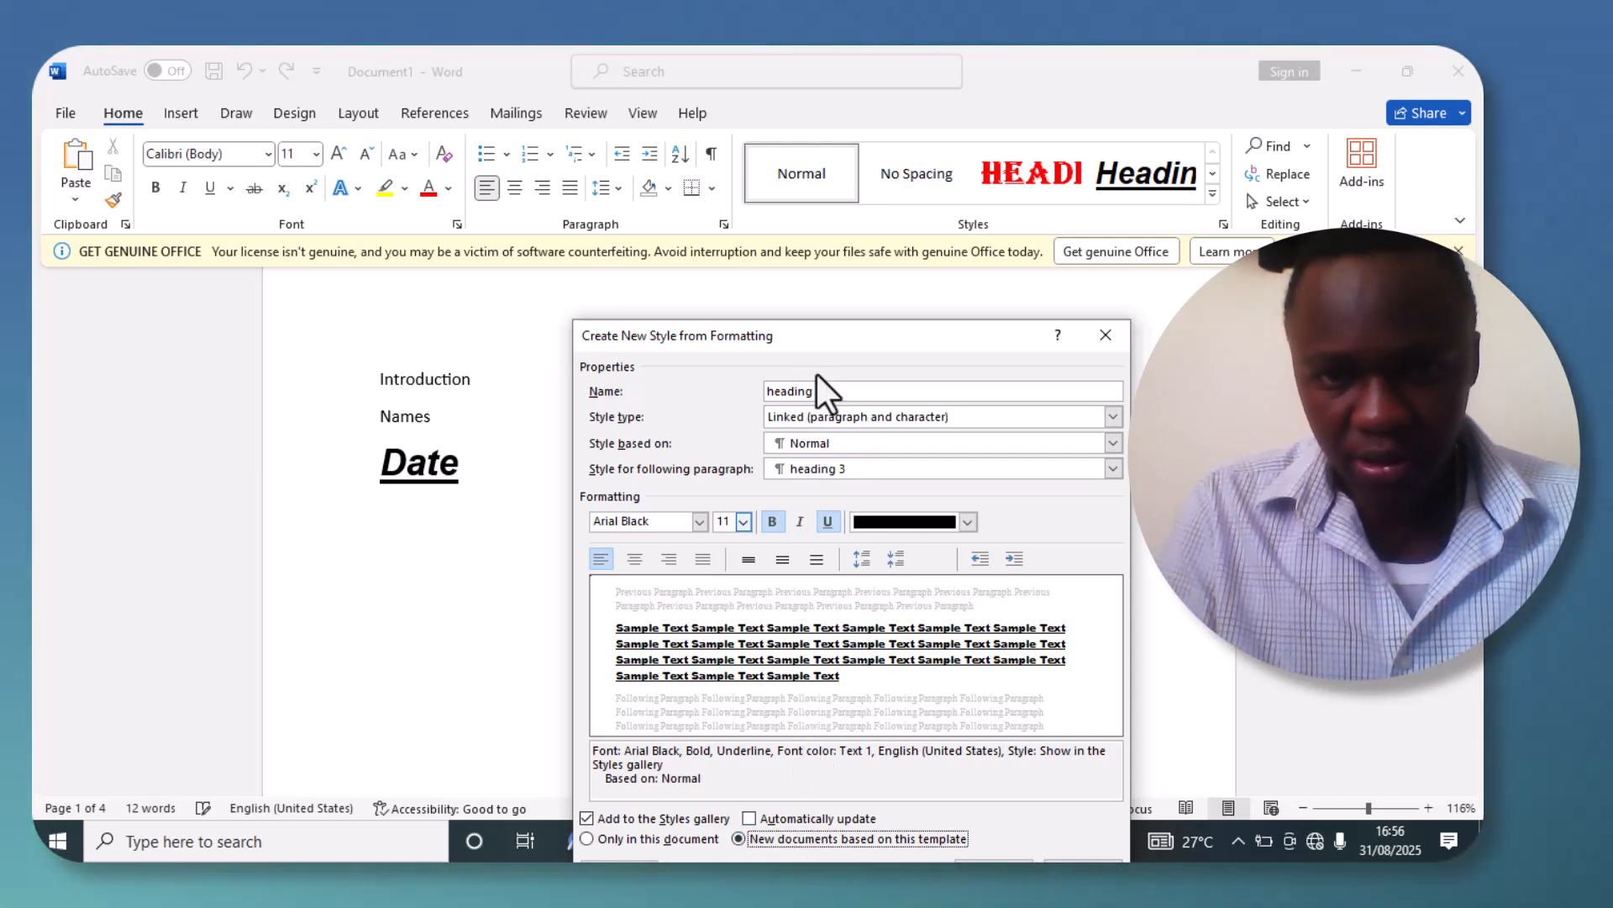
drag(817, 339, 834, 288)
drag(931, 433, 830, 289)
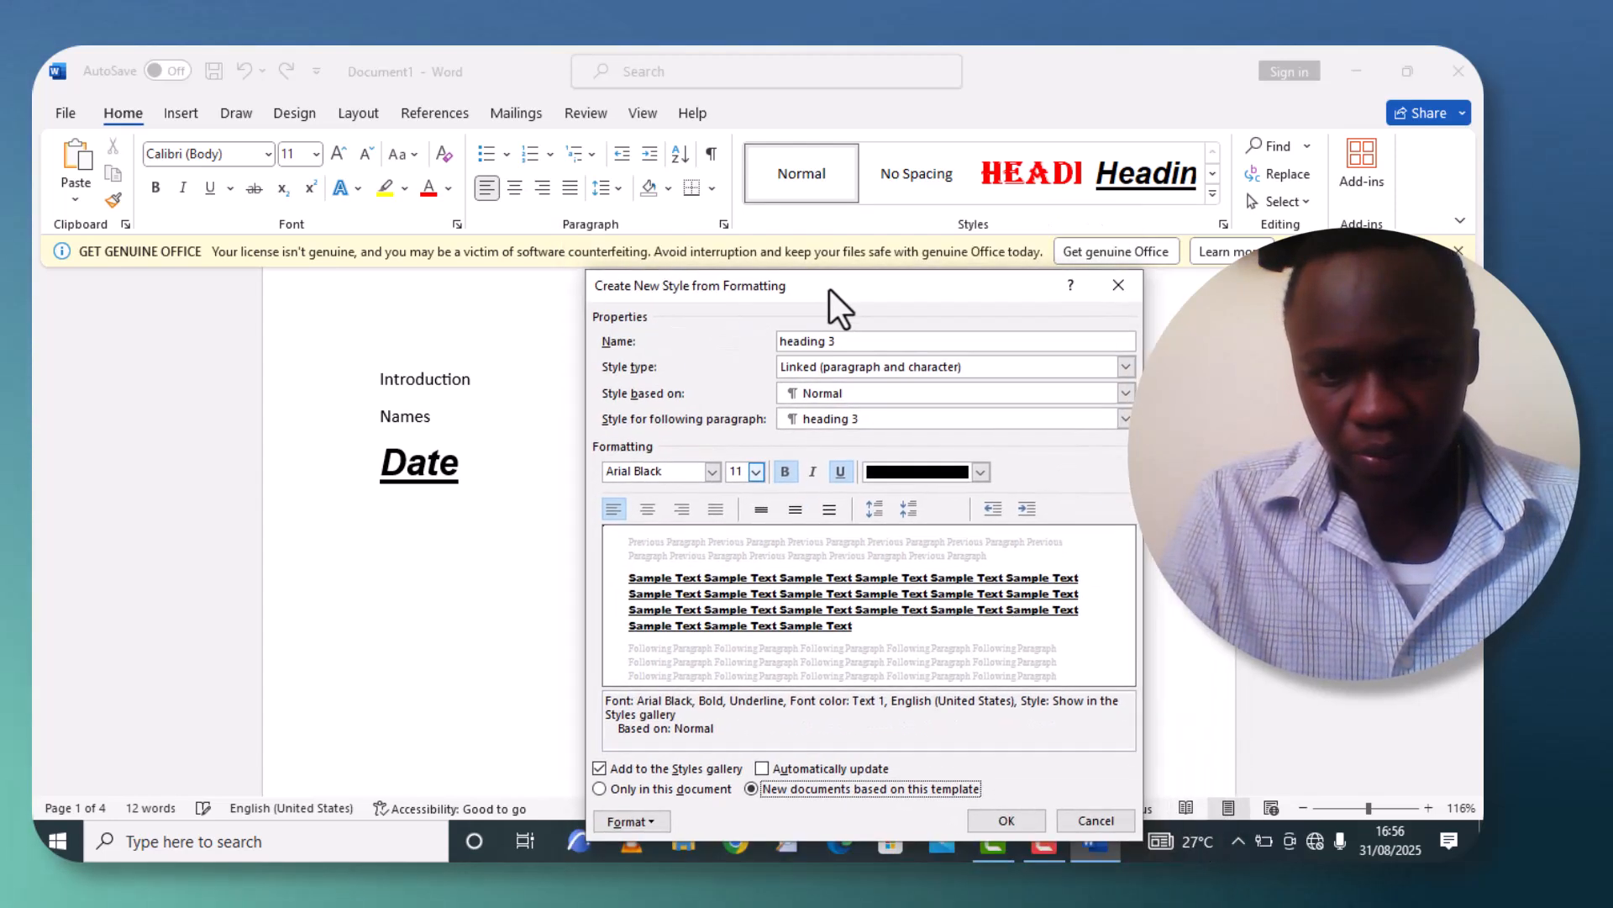
click(997, 822)
mouse_move(997, 826)
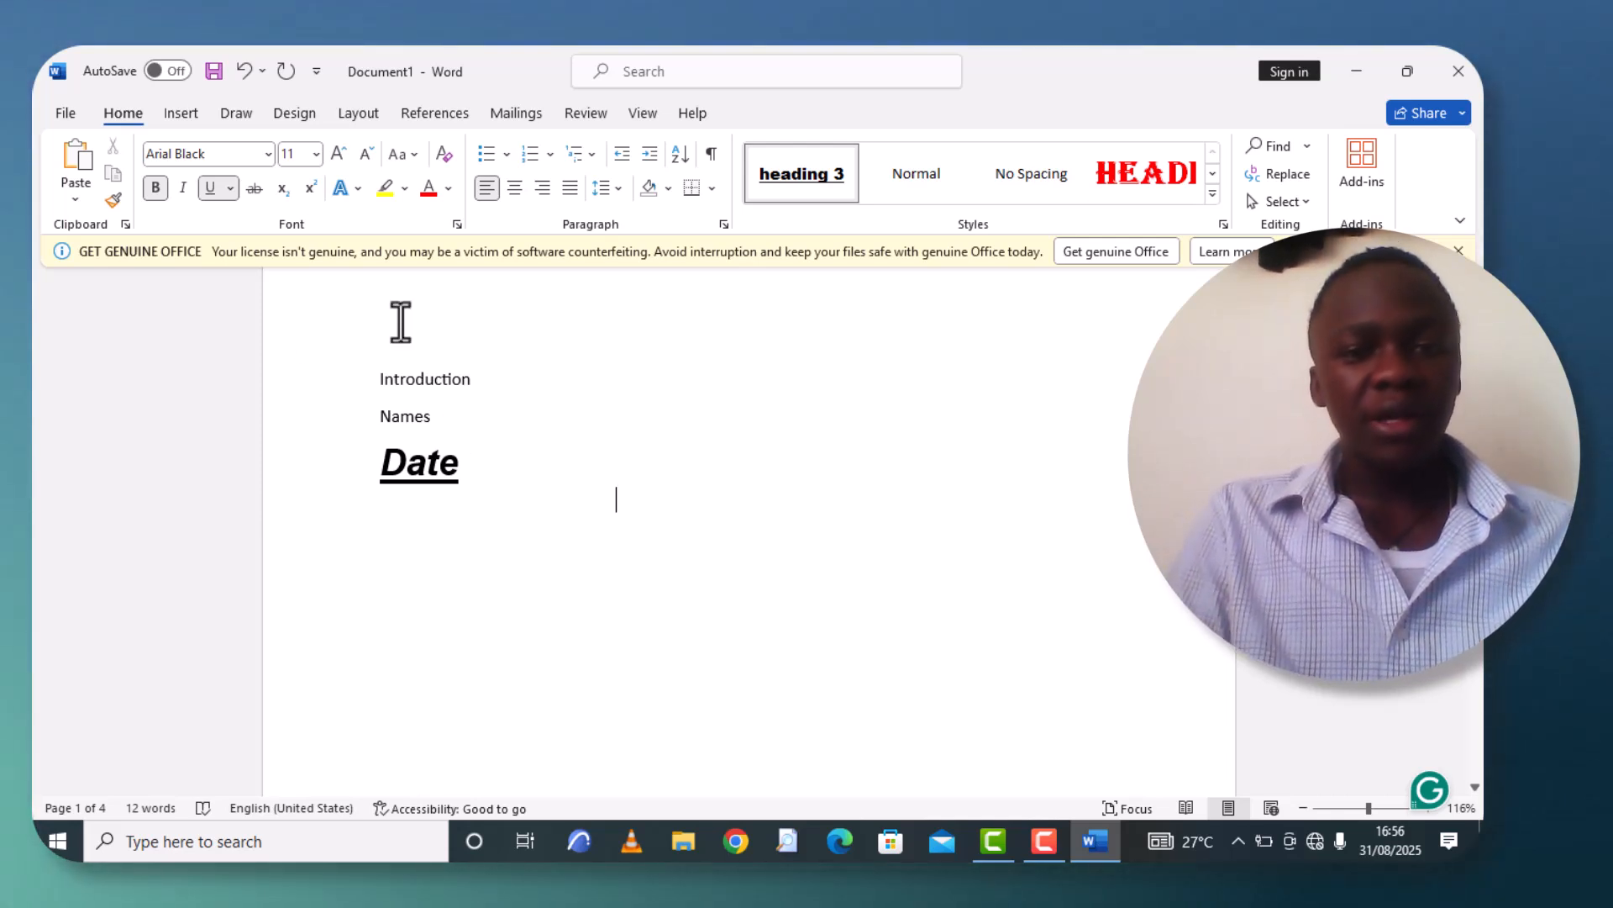
Apply the Heading 1 style to the Introduction line and the Heading 2 style to the Names line.
click(415, 382)
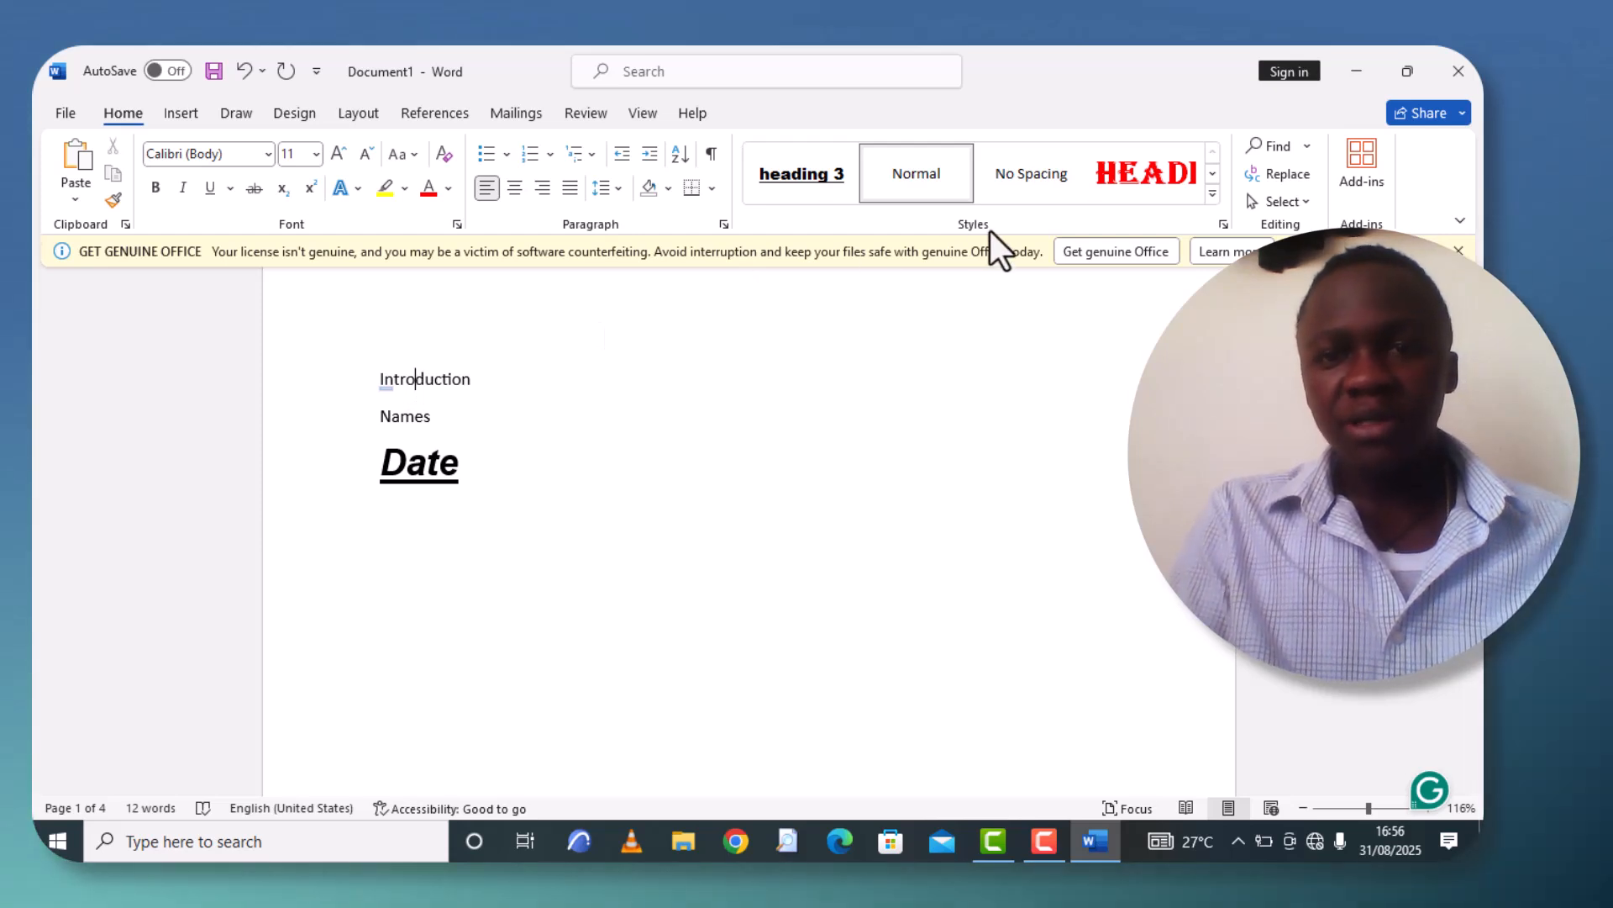
click(1134, 183)
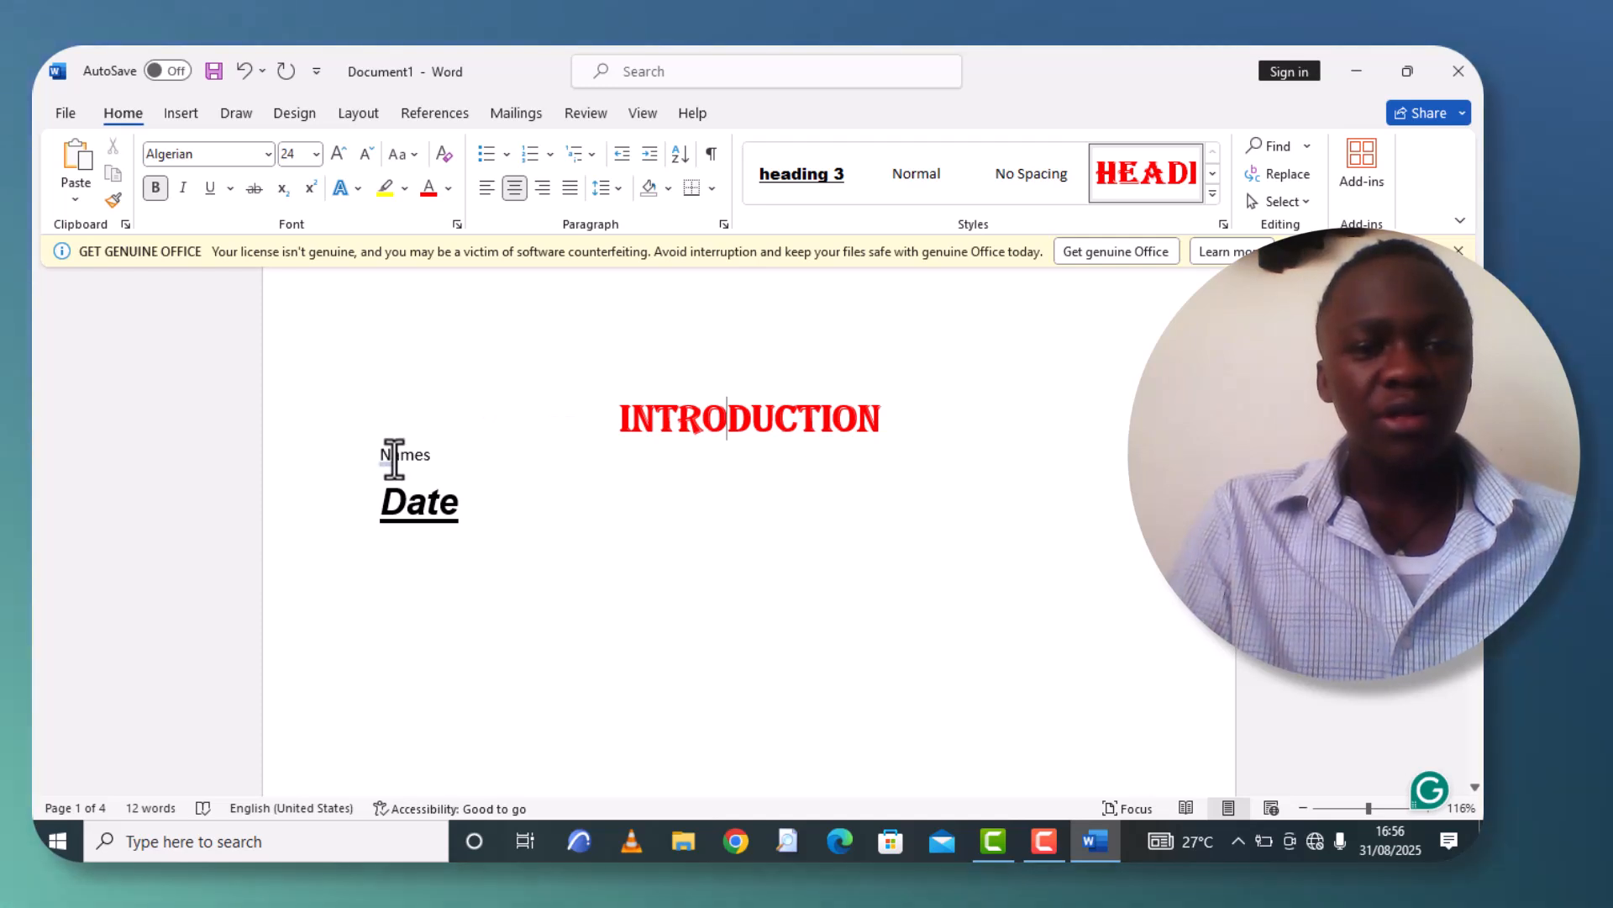
click(392, 457)
click(1212, 194)
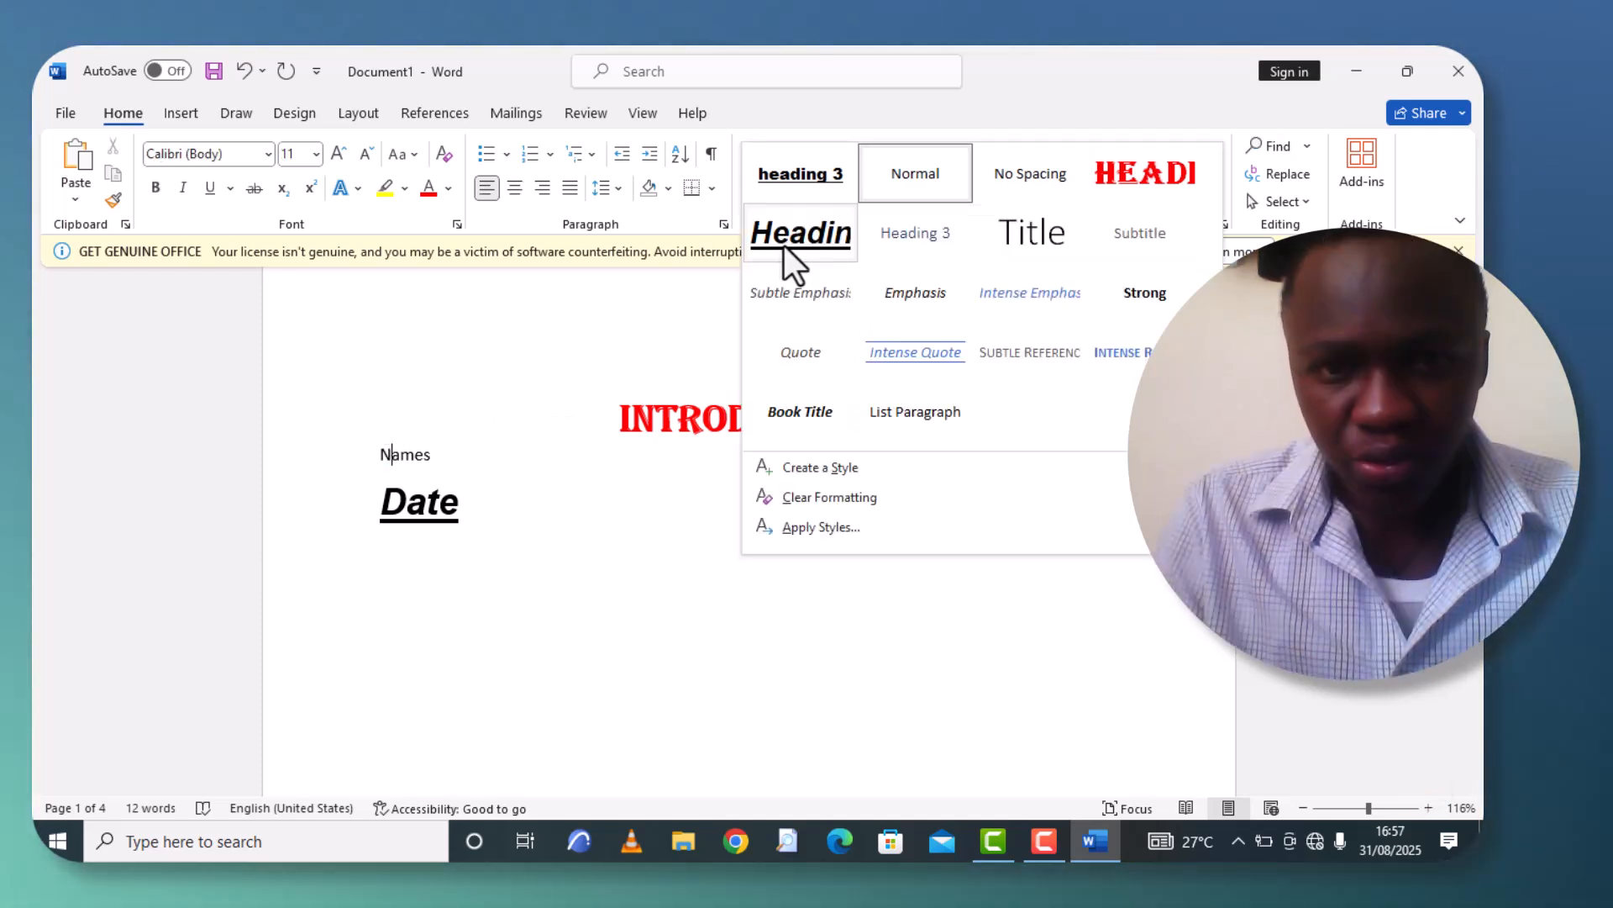
click(790, 239)
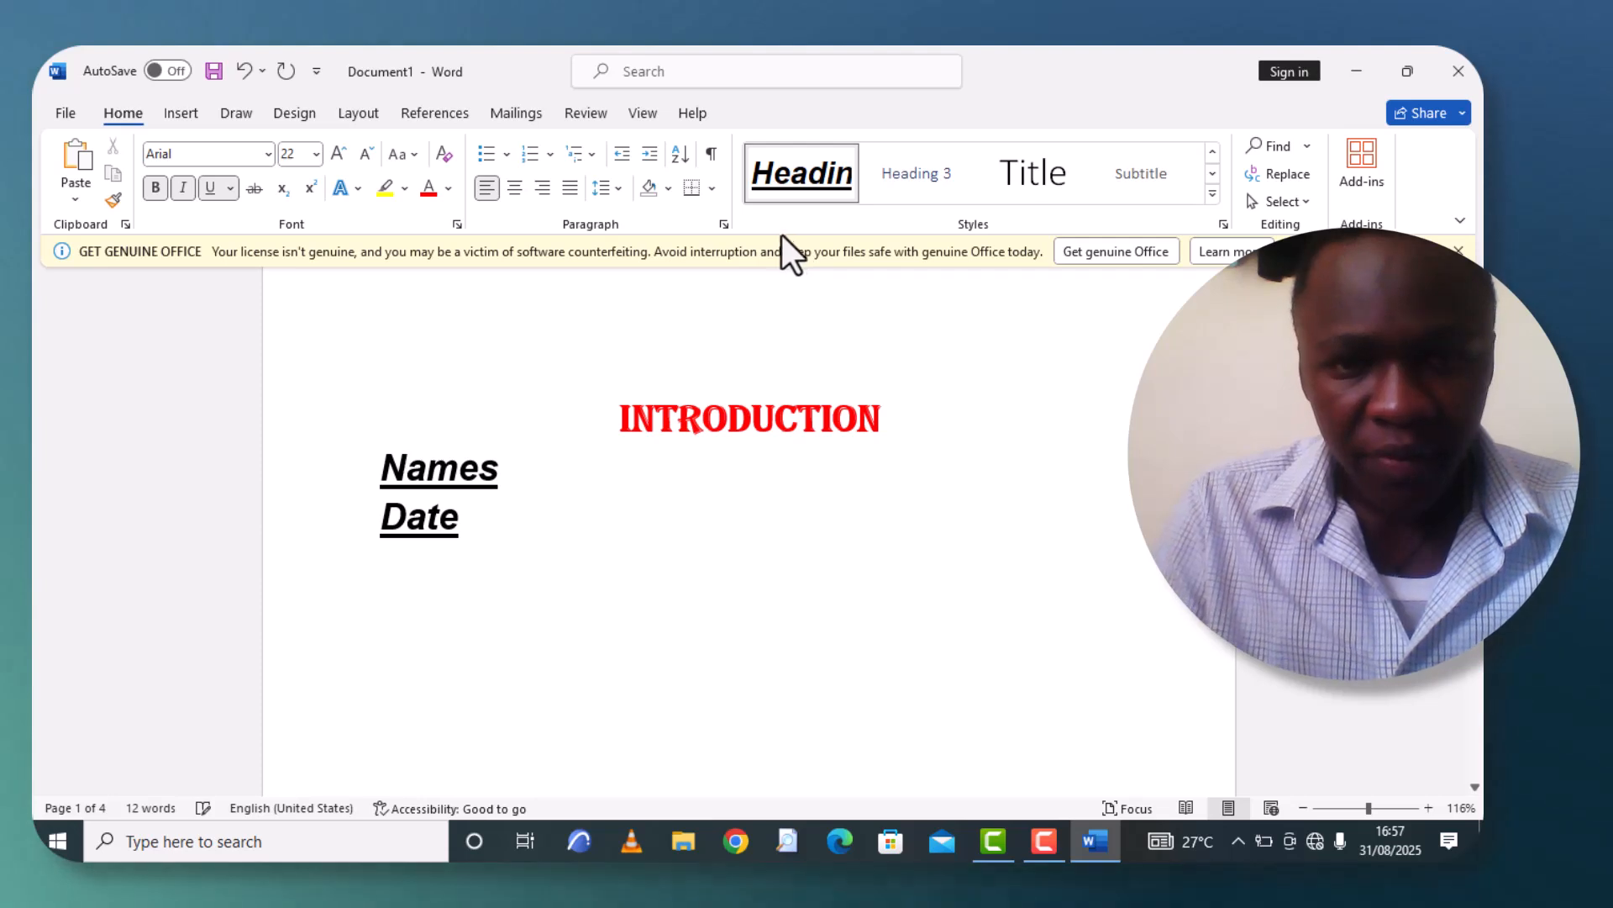
Try the custom "heading 3" style on the Date line and replace it with the built-in Heading 3 style.
click(429, 514)
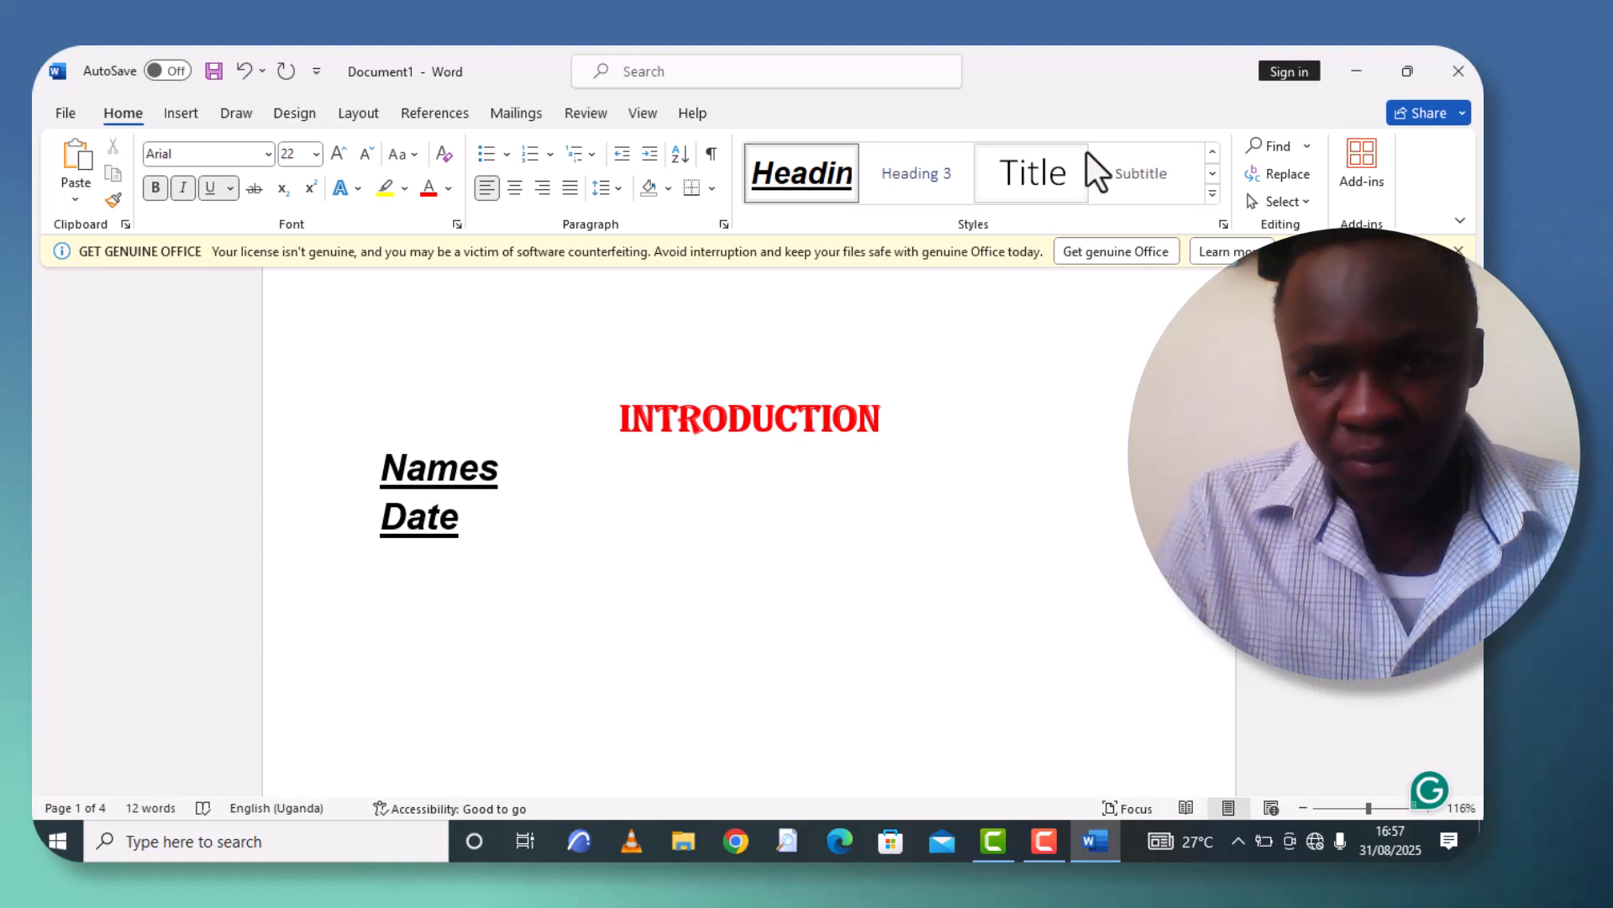
click(1211, 193)
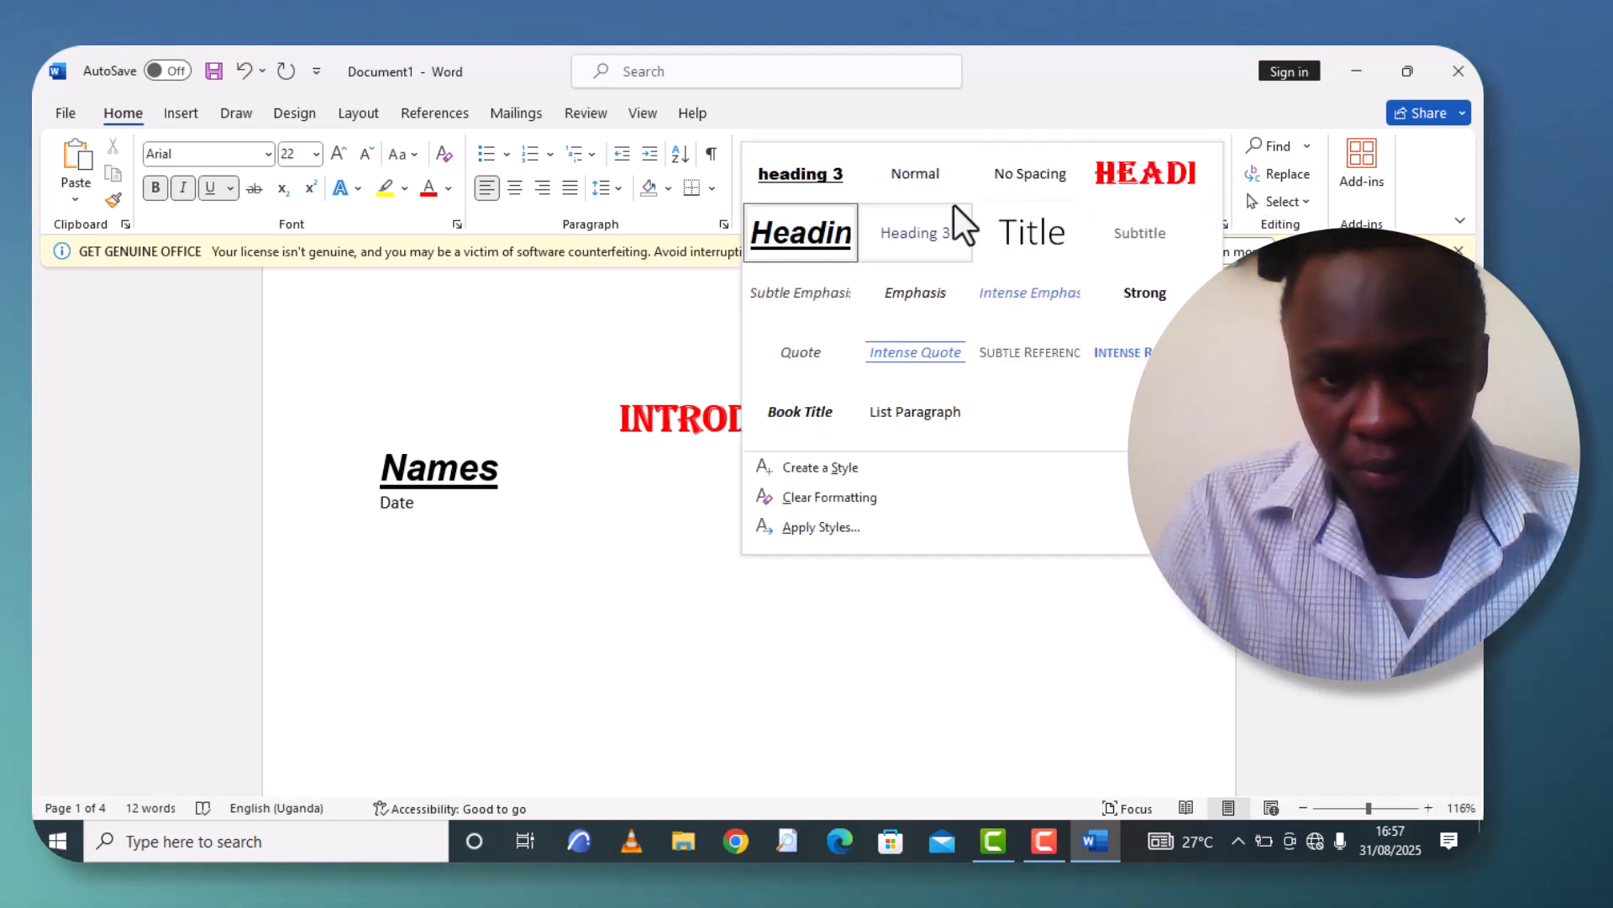
click(789, 173)
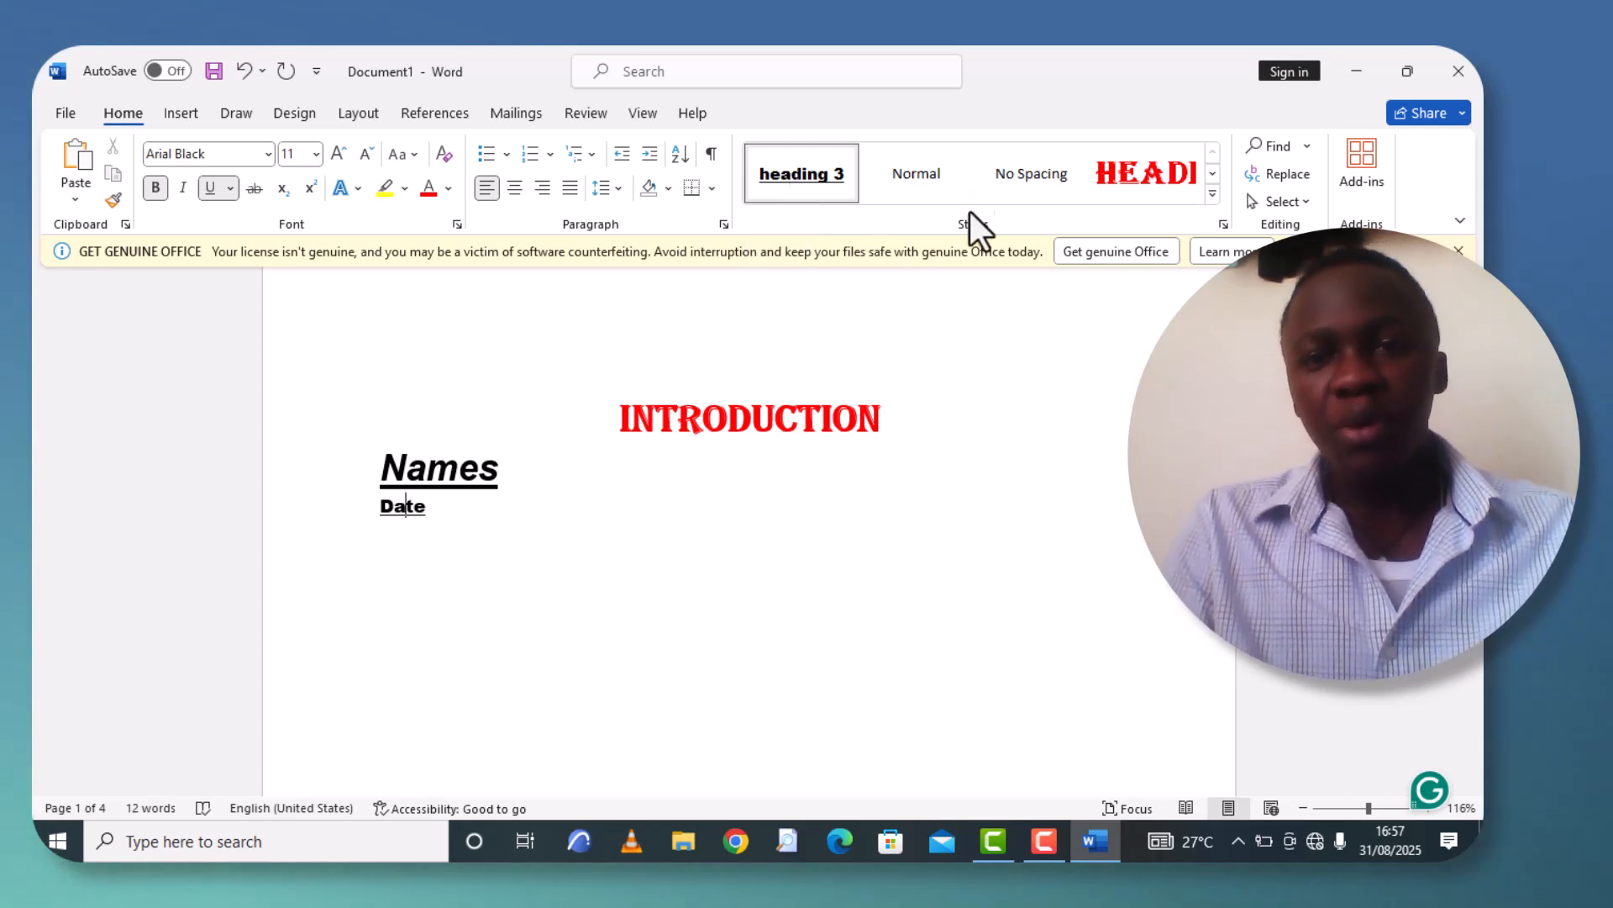
click(1215, 193)
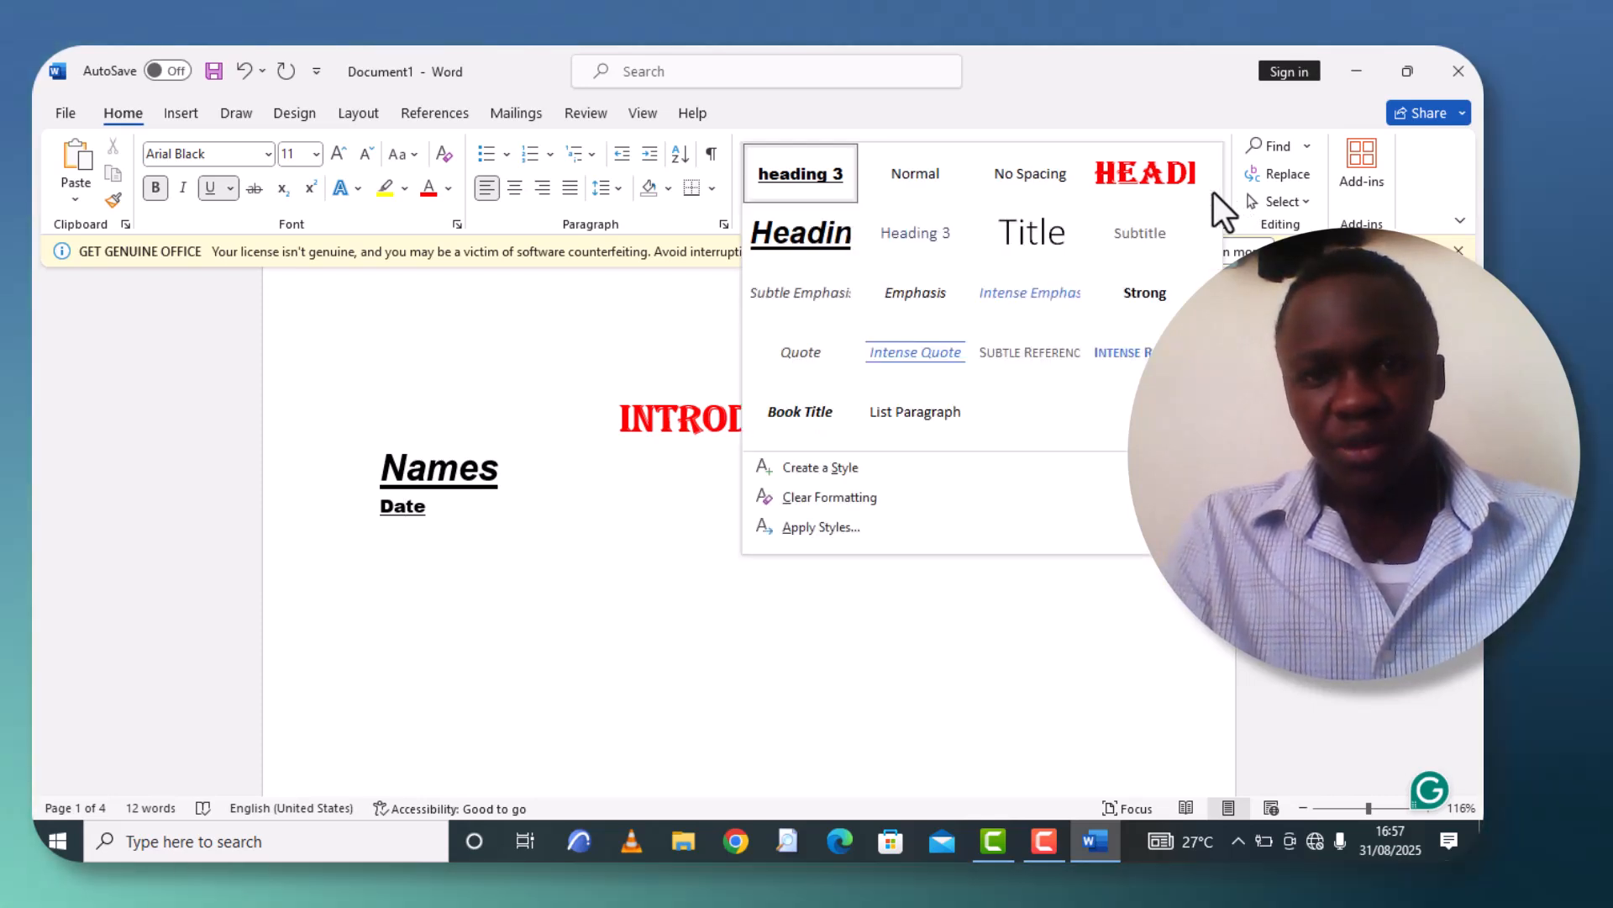
click(905, 235)
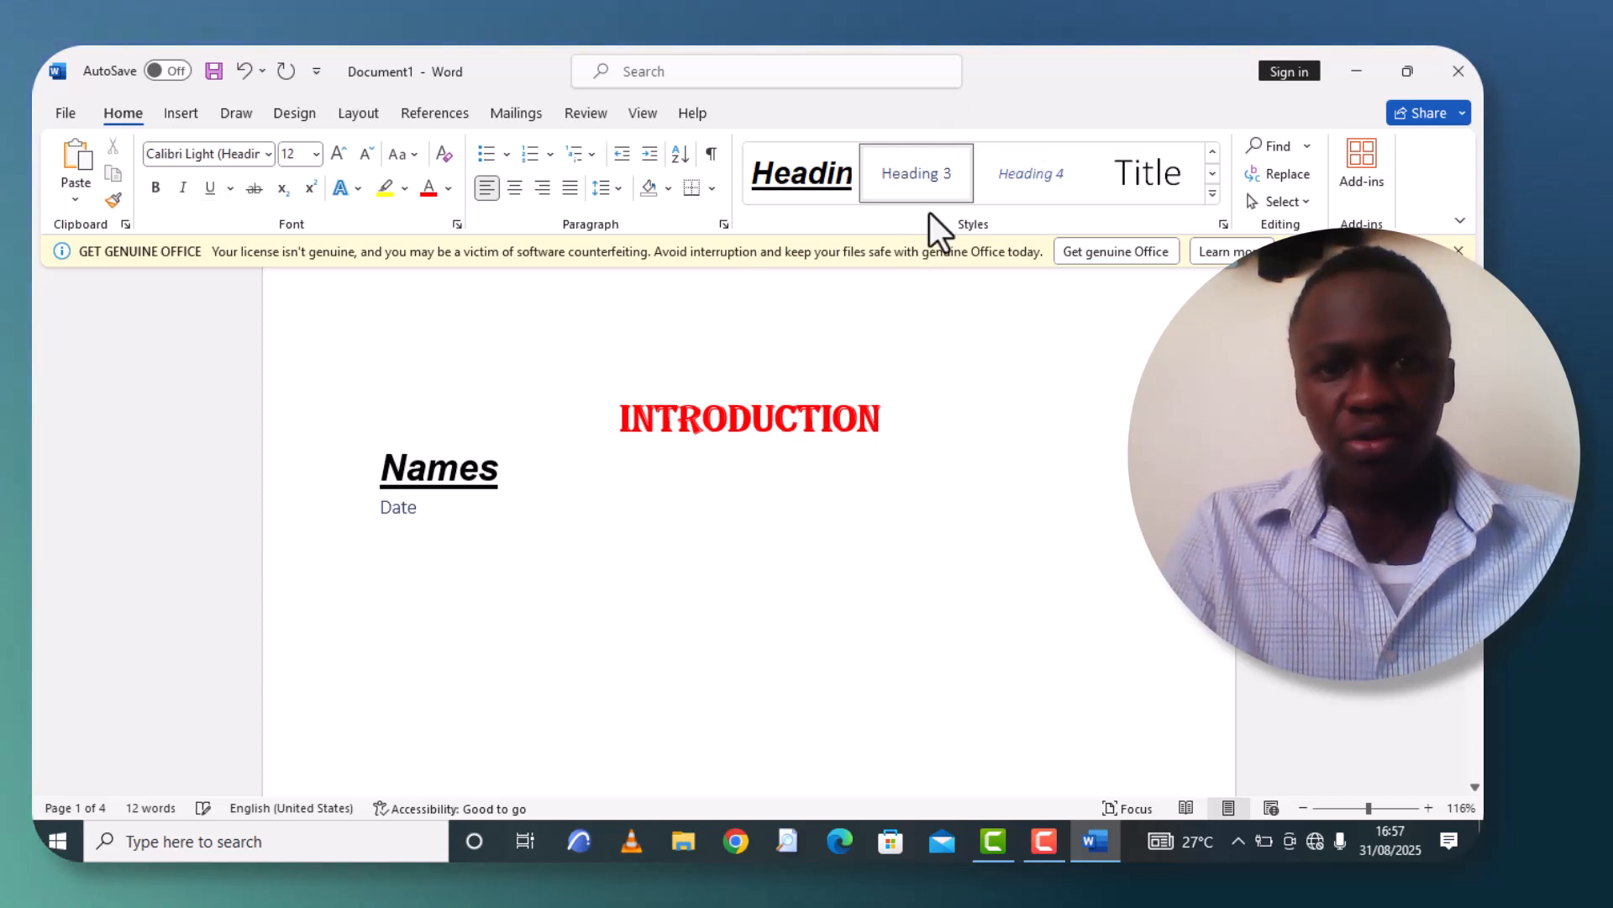
Modify the built-in Heading 3 style to use the Arial Narrow font at 18 pt.
right_click(926, 179)
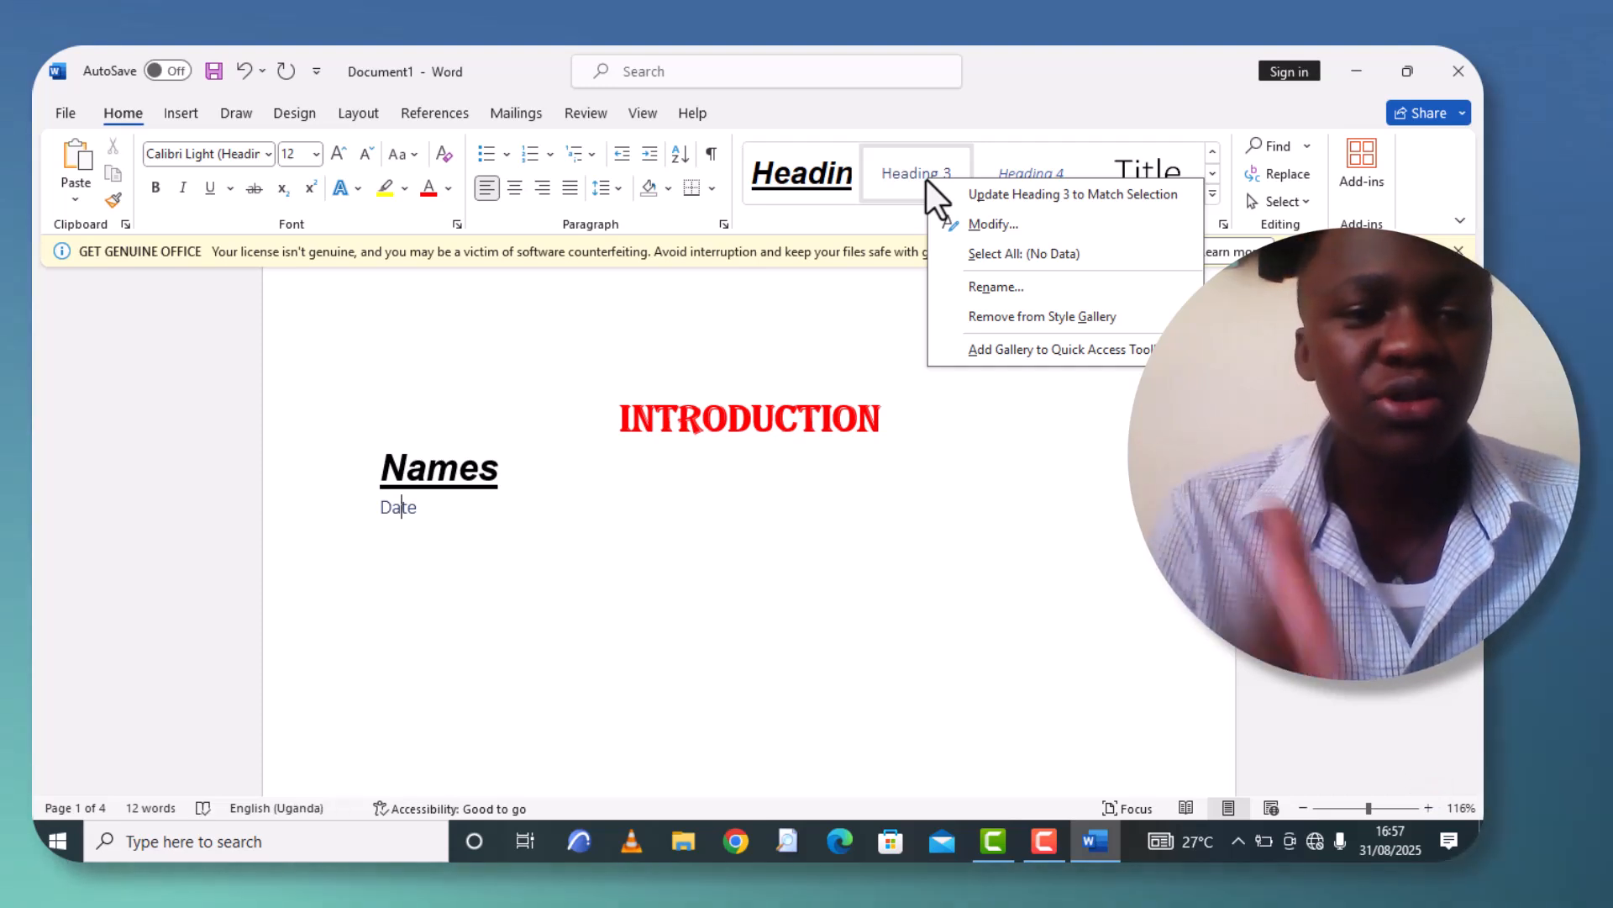
click(1012, 226)
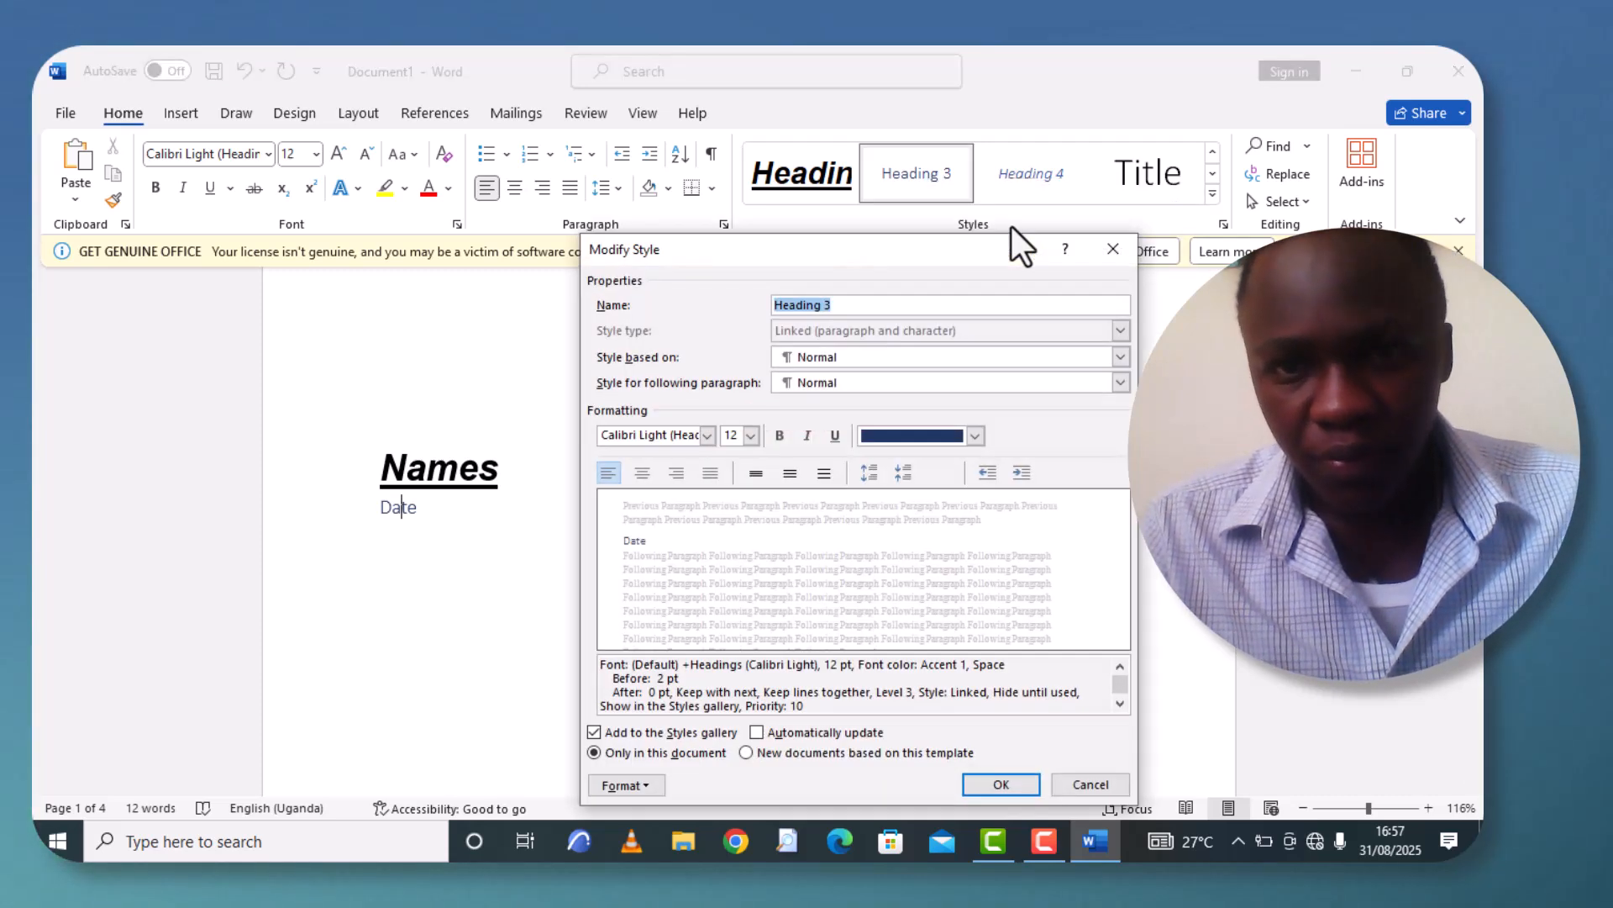
click(751, 436)
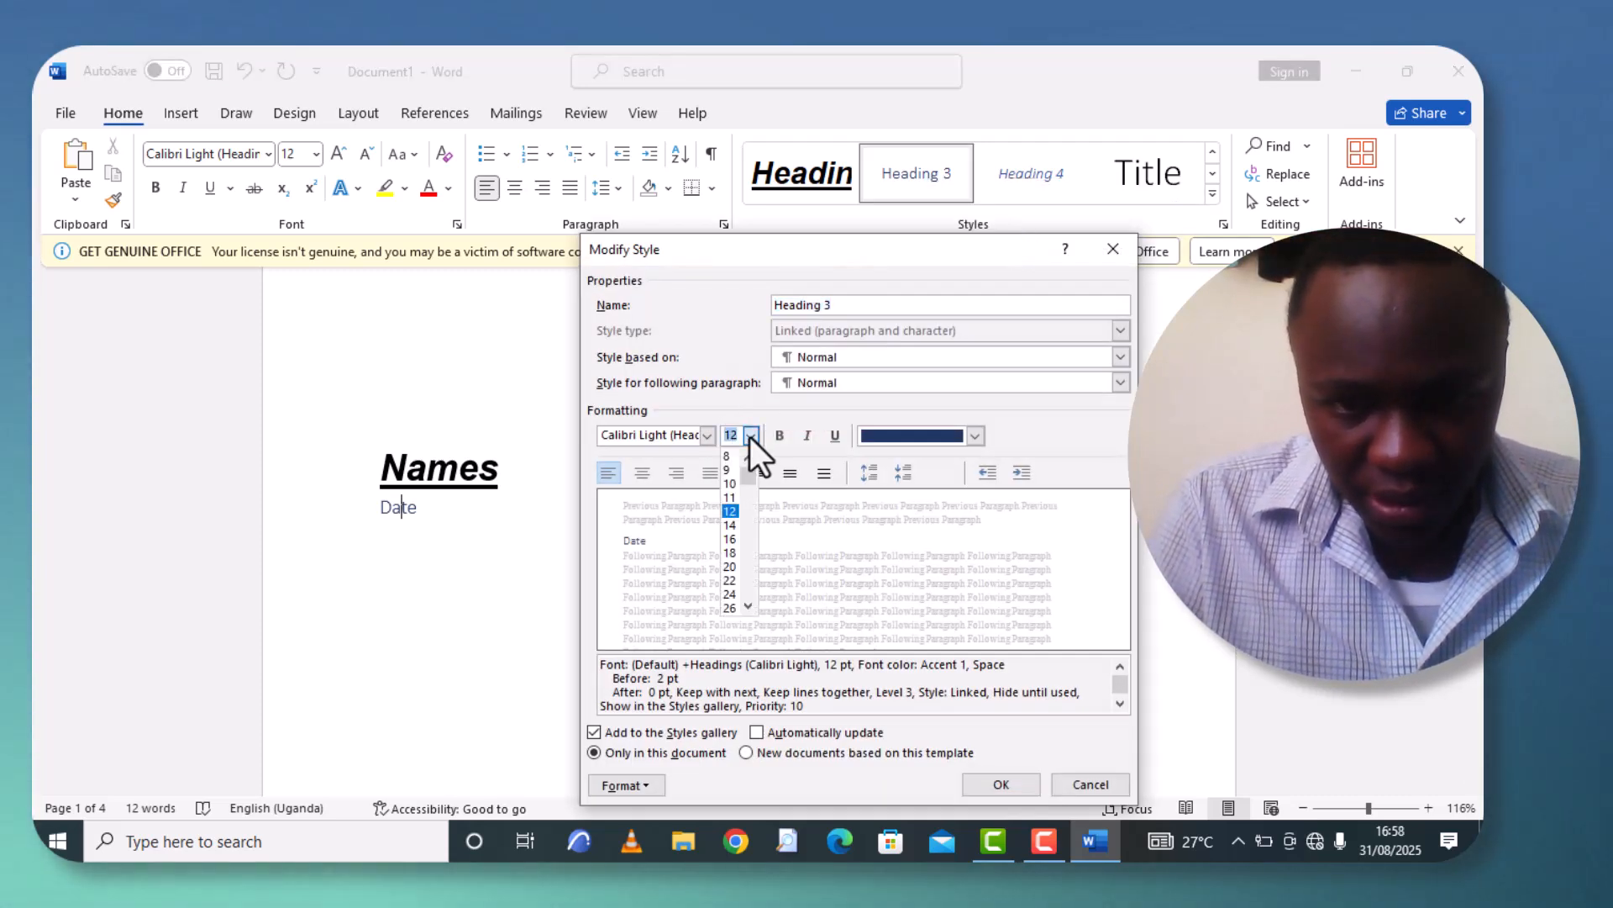
click(735, 552)
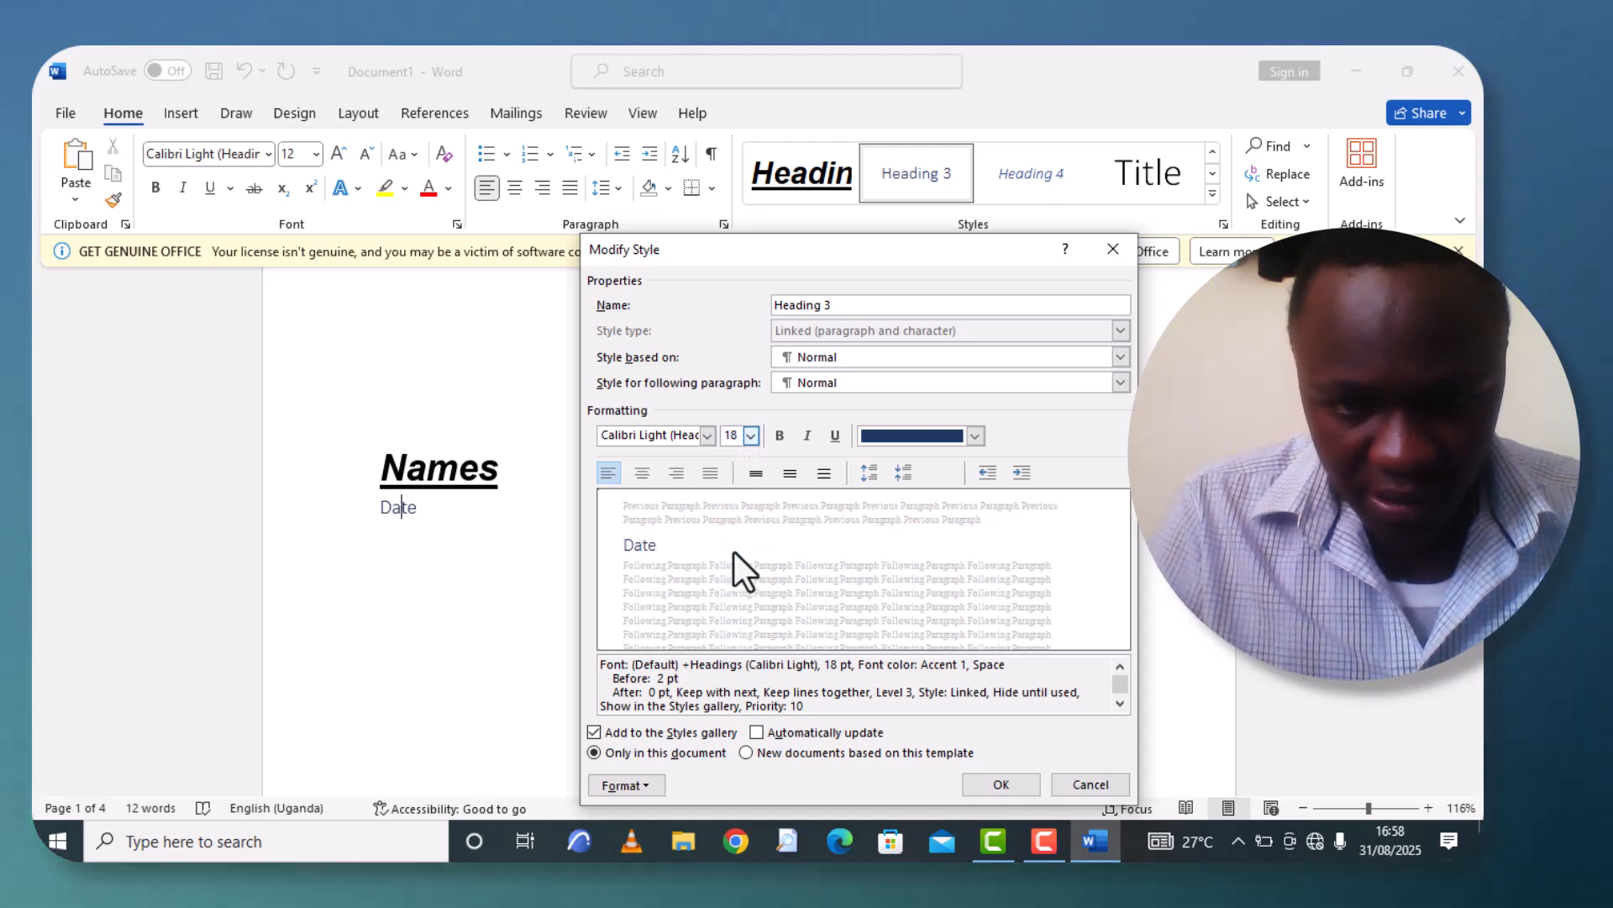
click(707, 436)
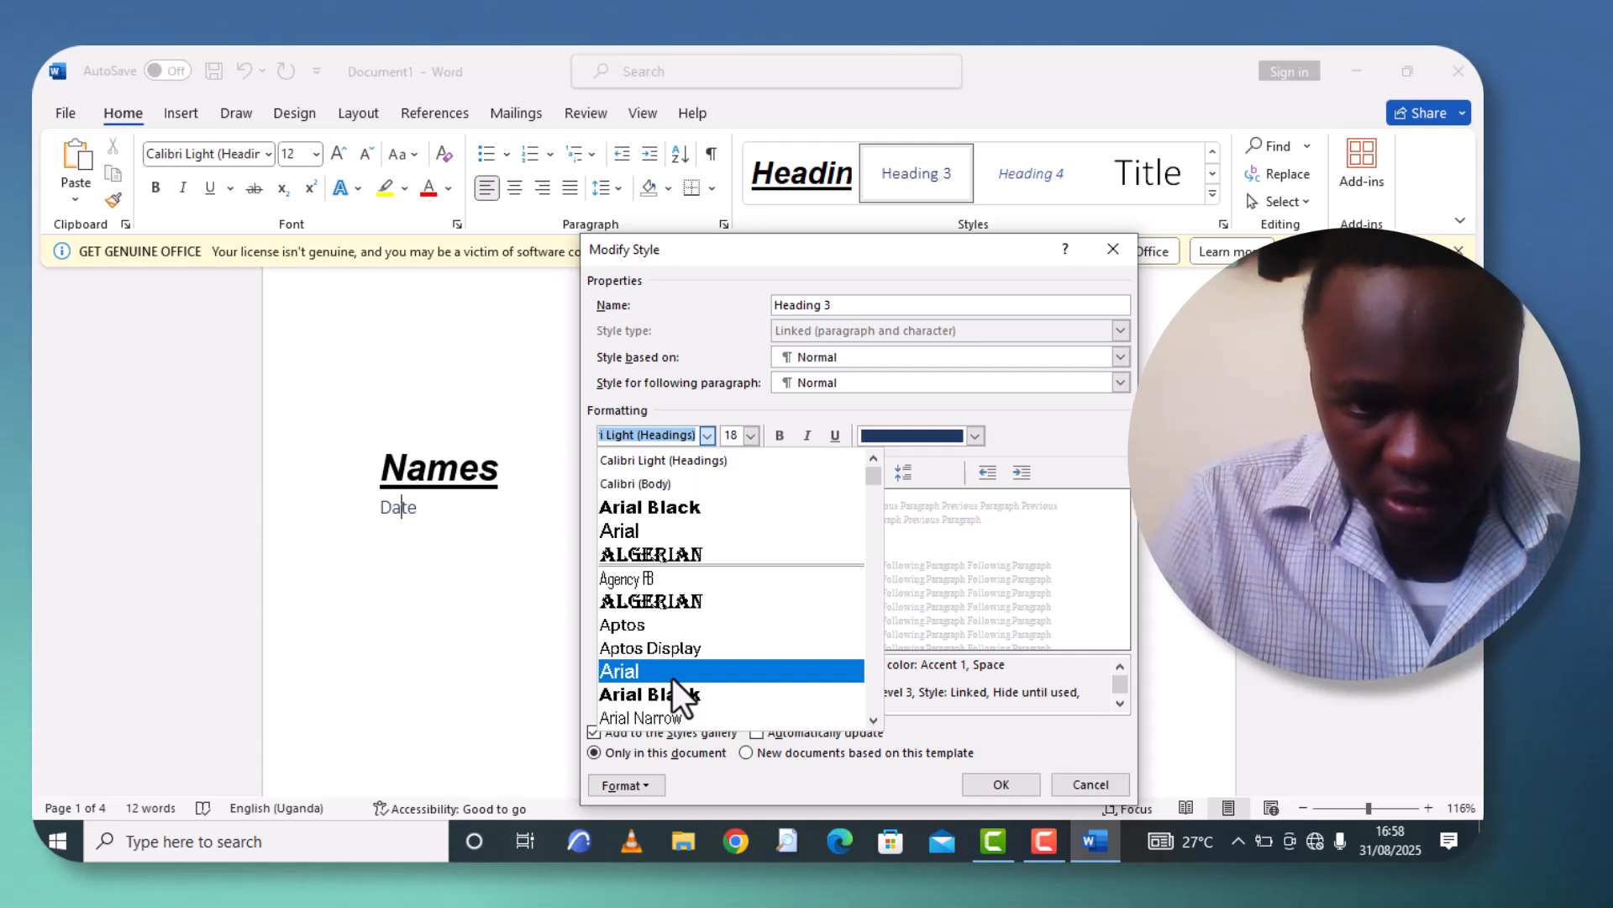
scroll(672, 678, down, 1)
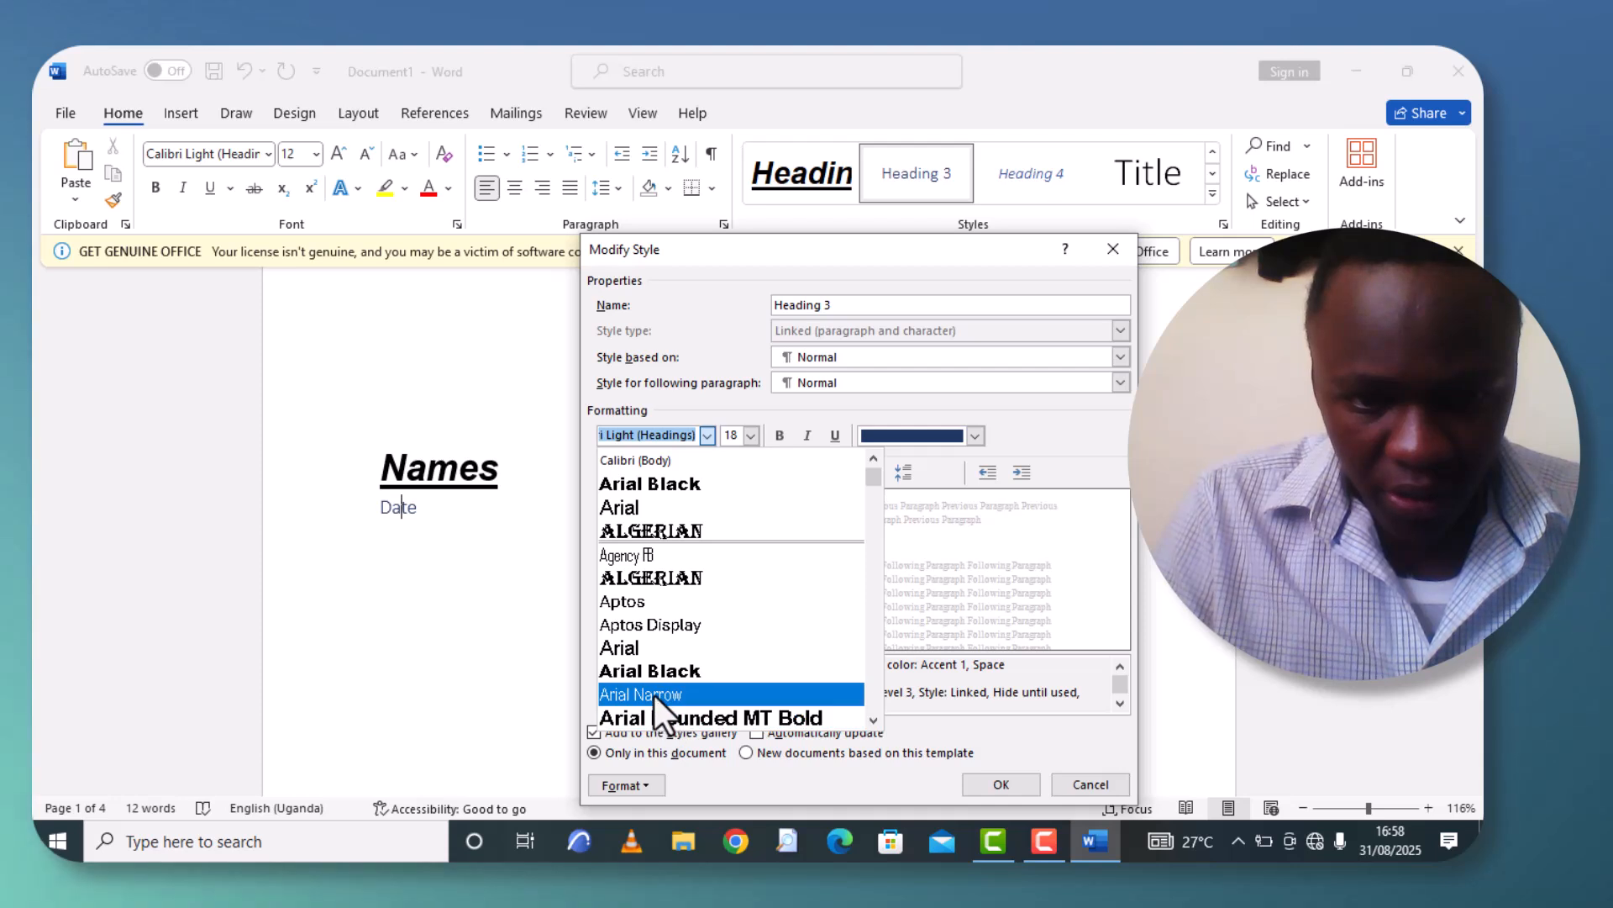
click(654, 695)
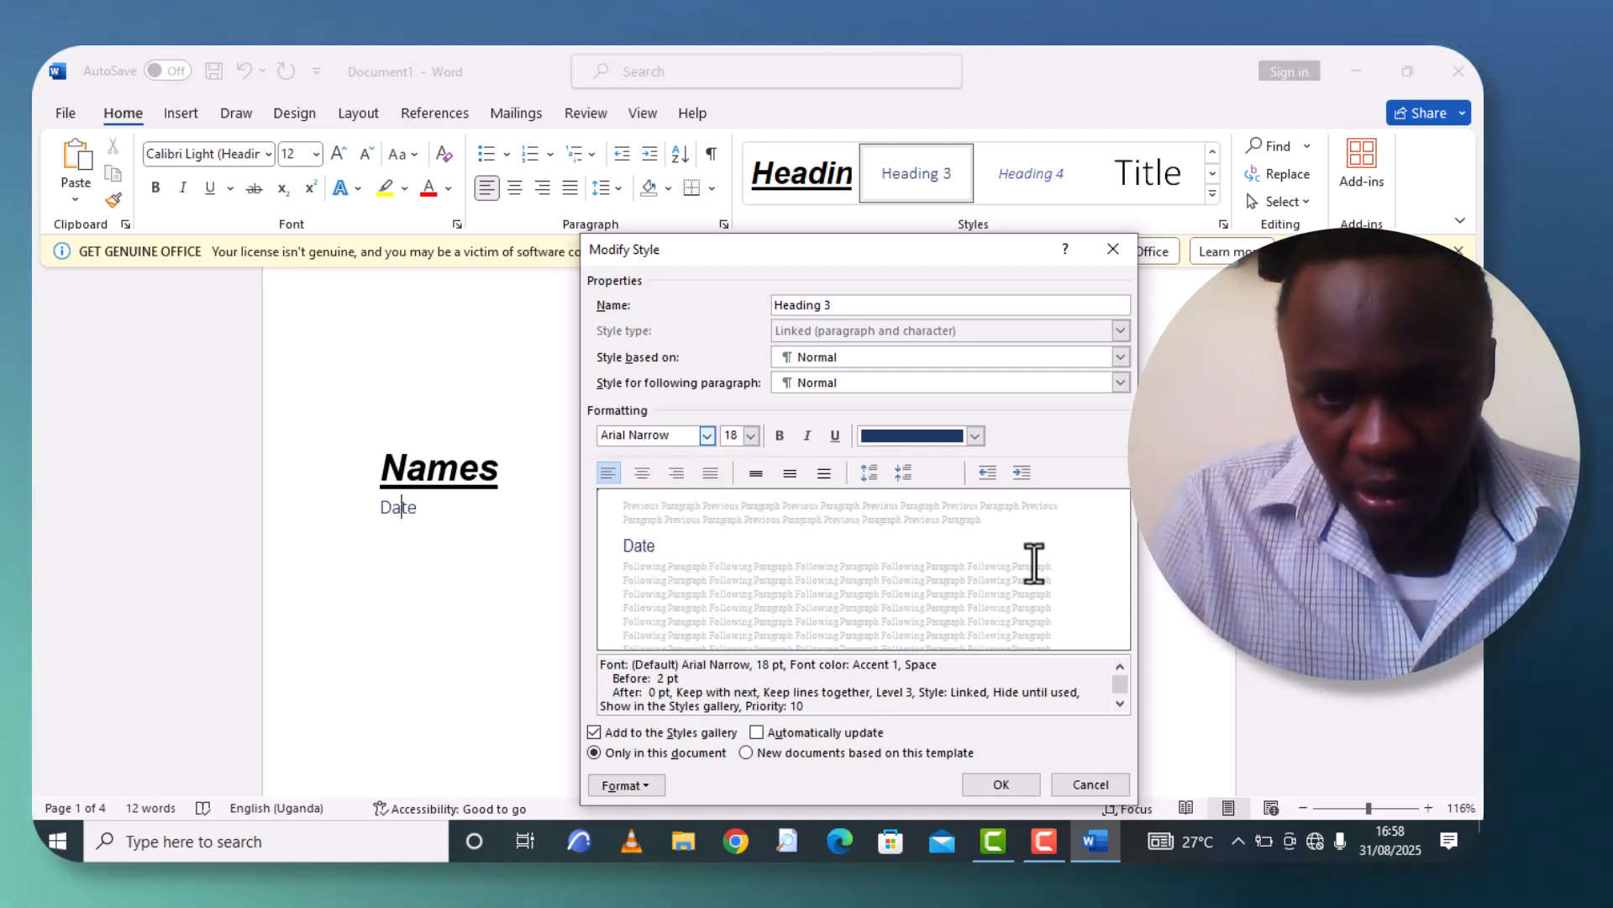
Make the Heading 3 style italic with black (Text 1) font color, save it, and apply it to the Date line.
click(976, 436)
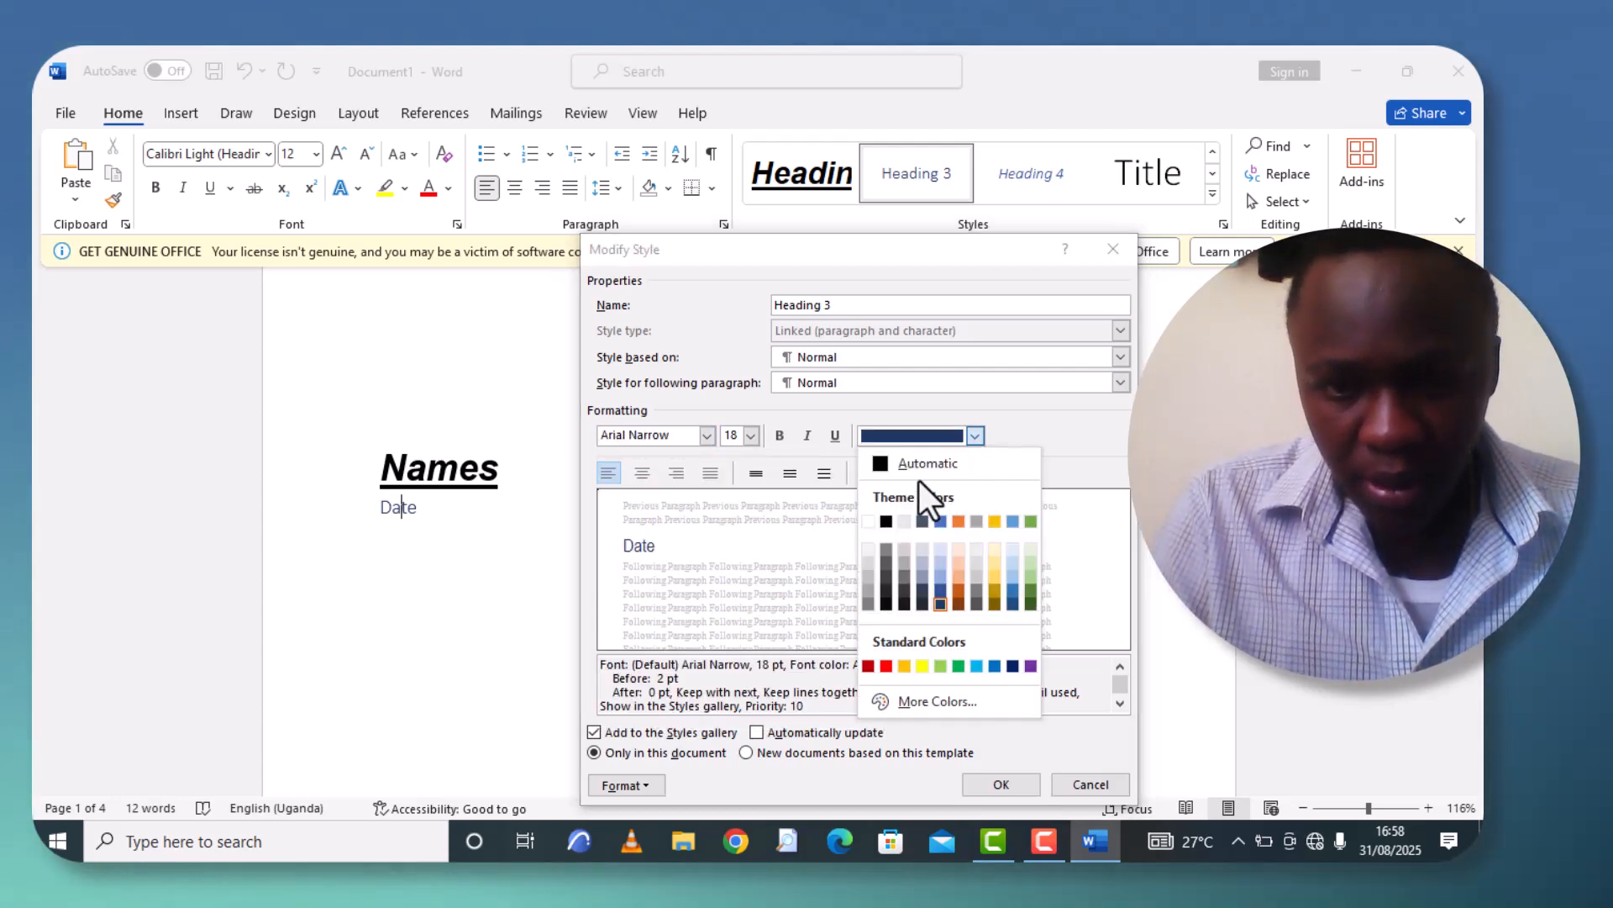
click(885, 522)
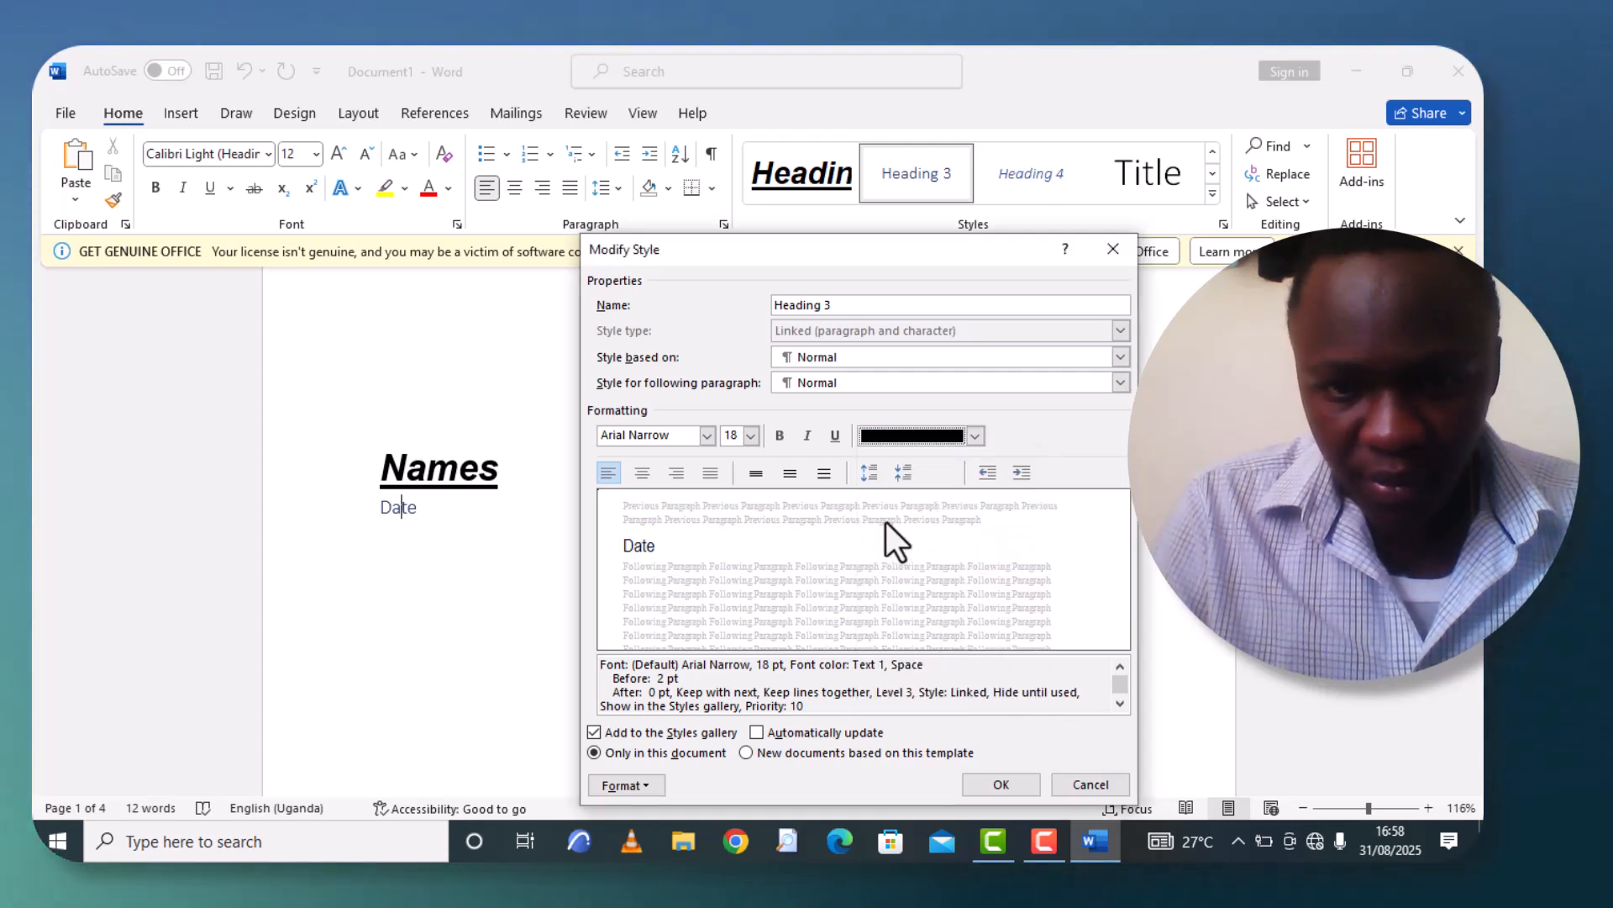
click(810, 437)
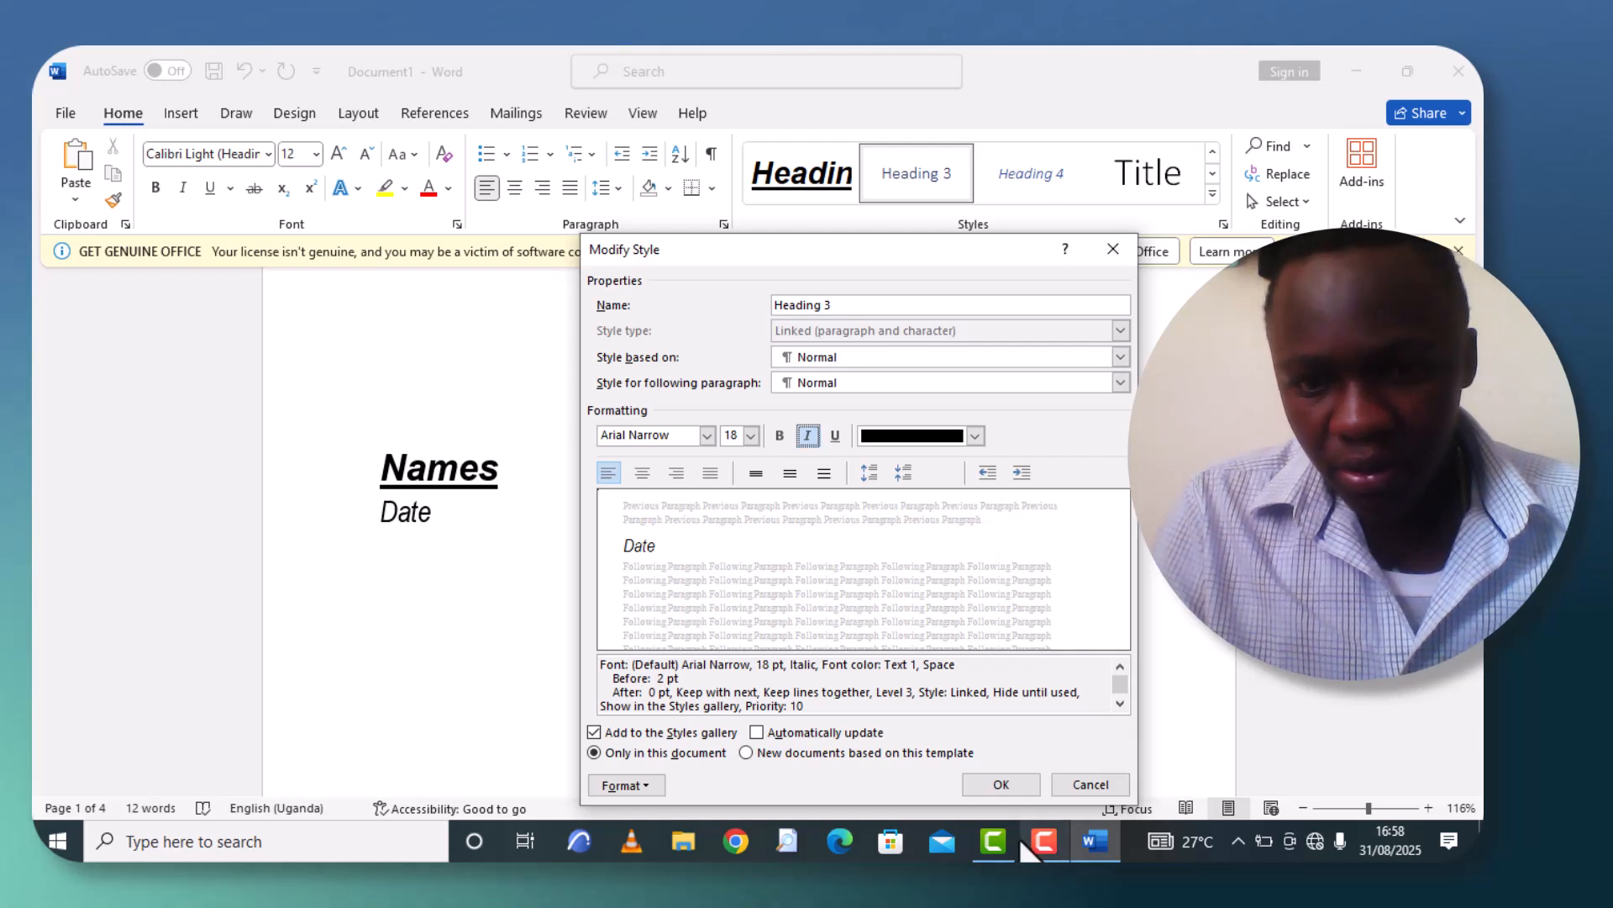
click(999, 785)
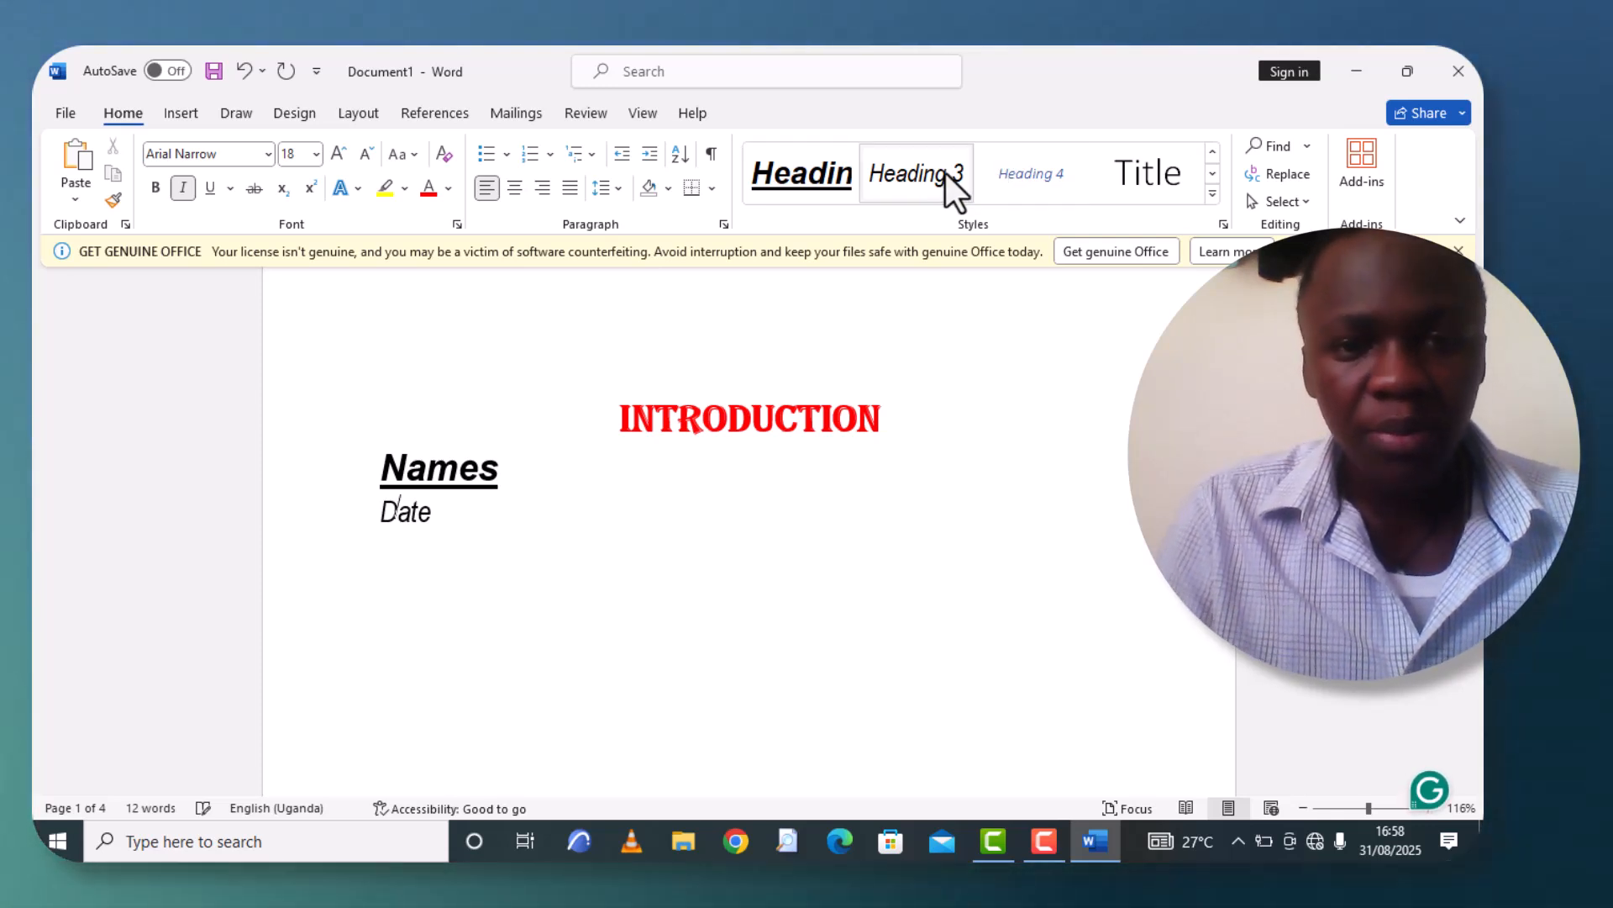
click(945, 173)
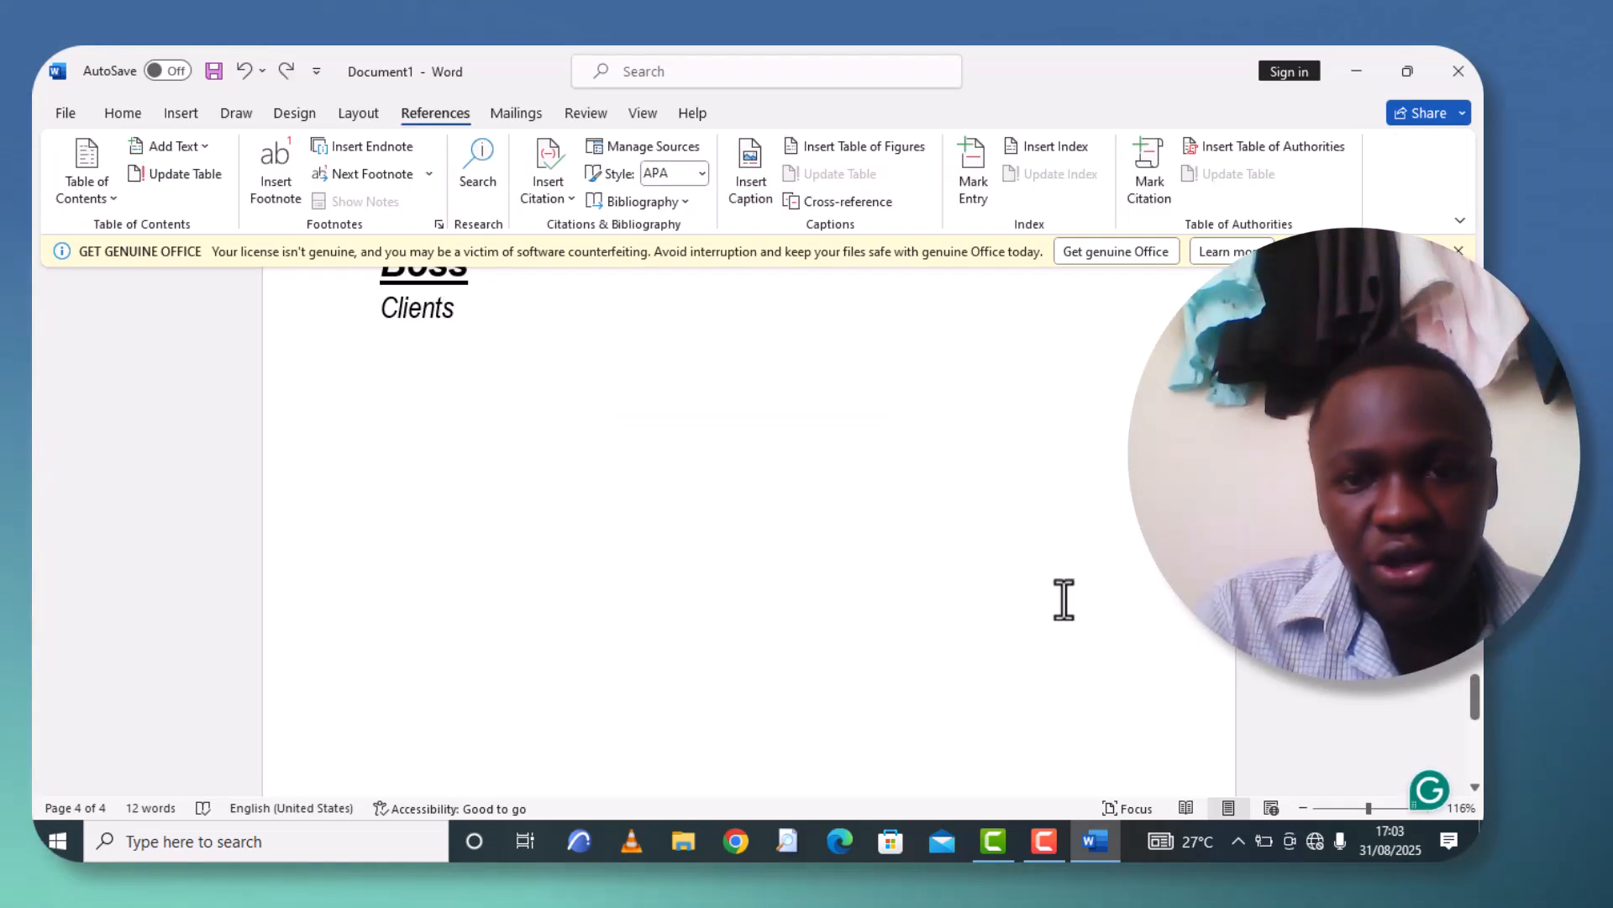
Add an empty line above the INTRODUCTION heading, insert a page break there, and place the cursor on the blank first page.
scroll(1064, 600, down, 5)
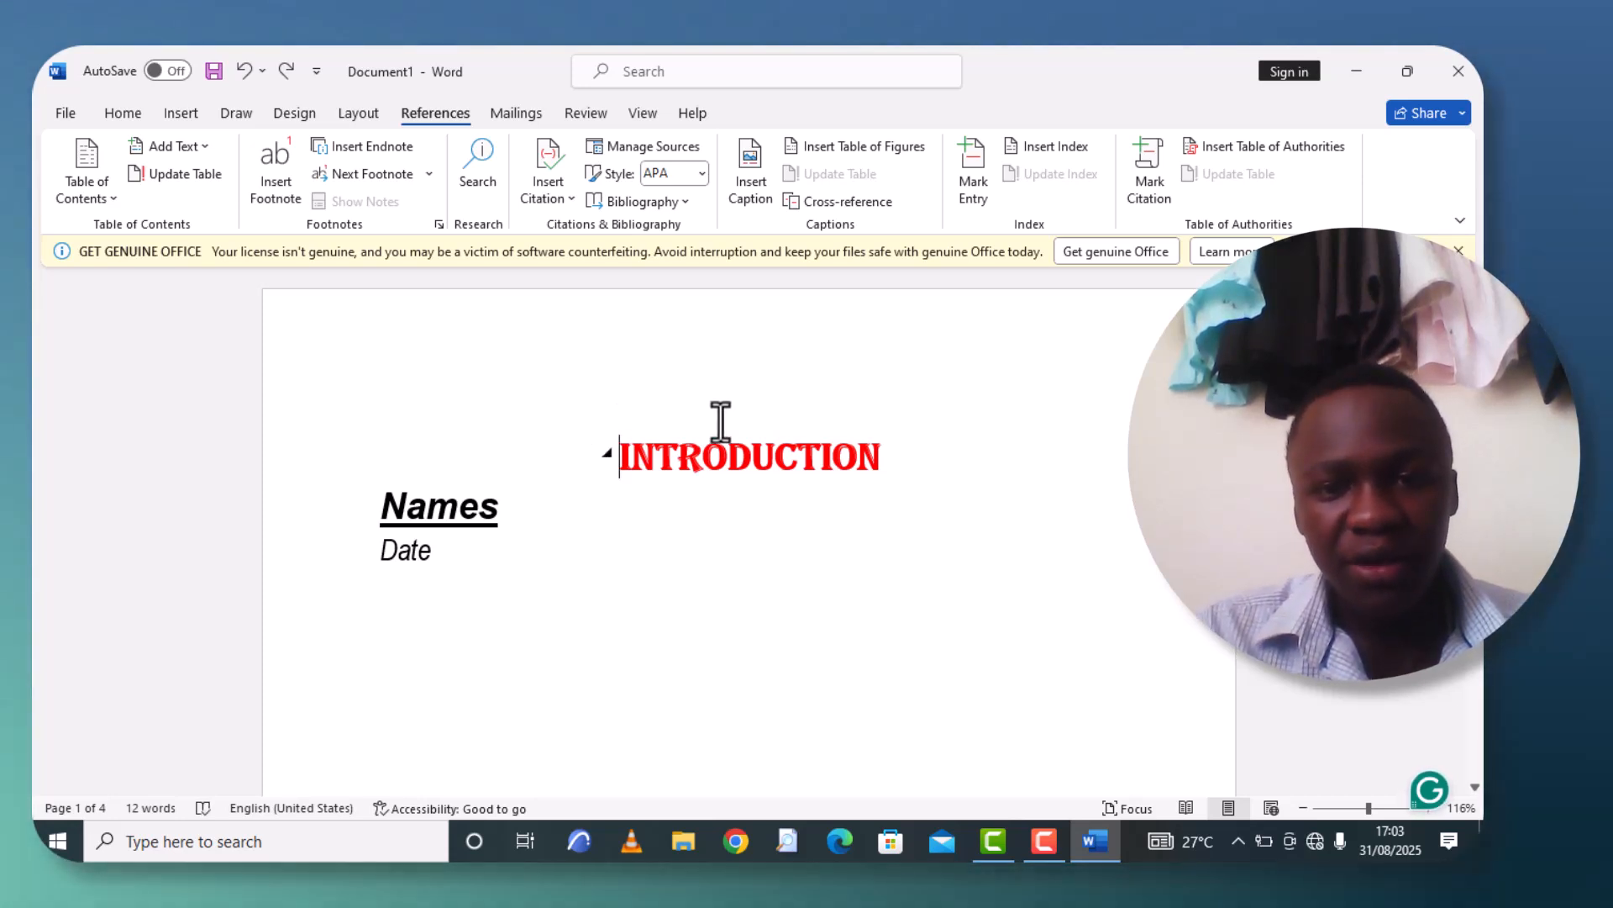
key(Return)
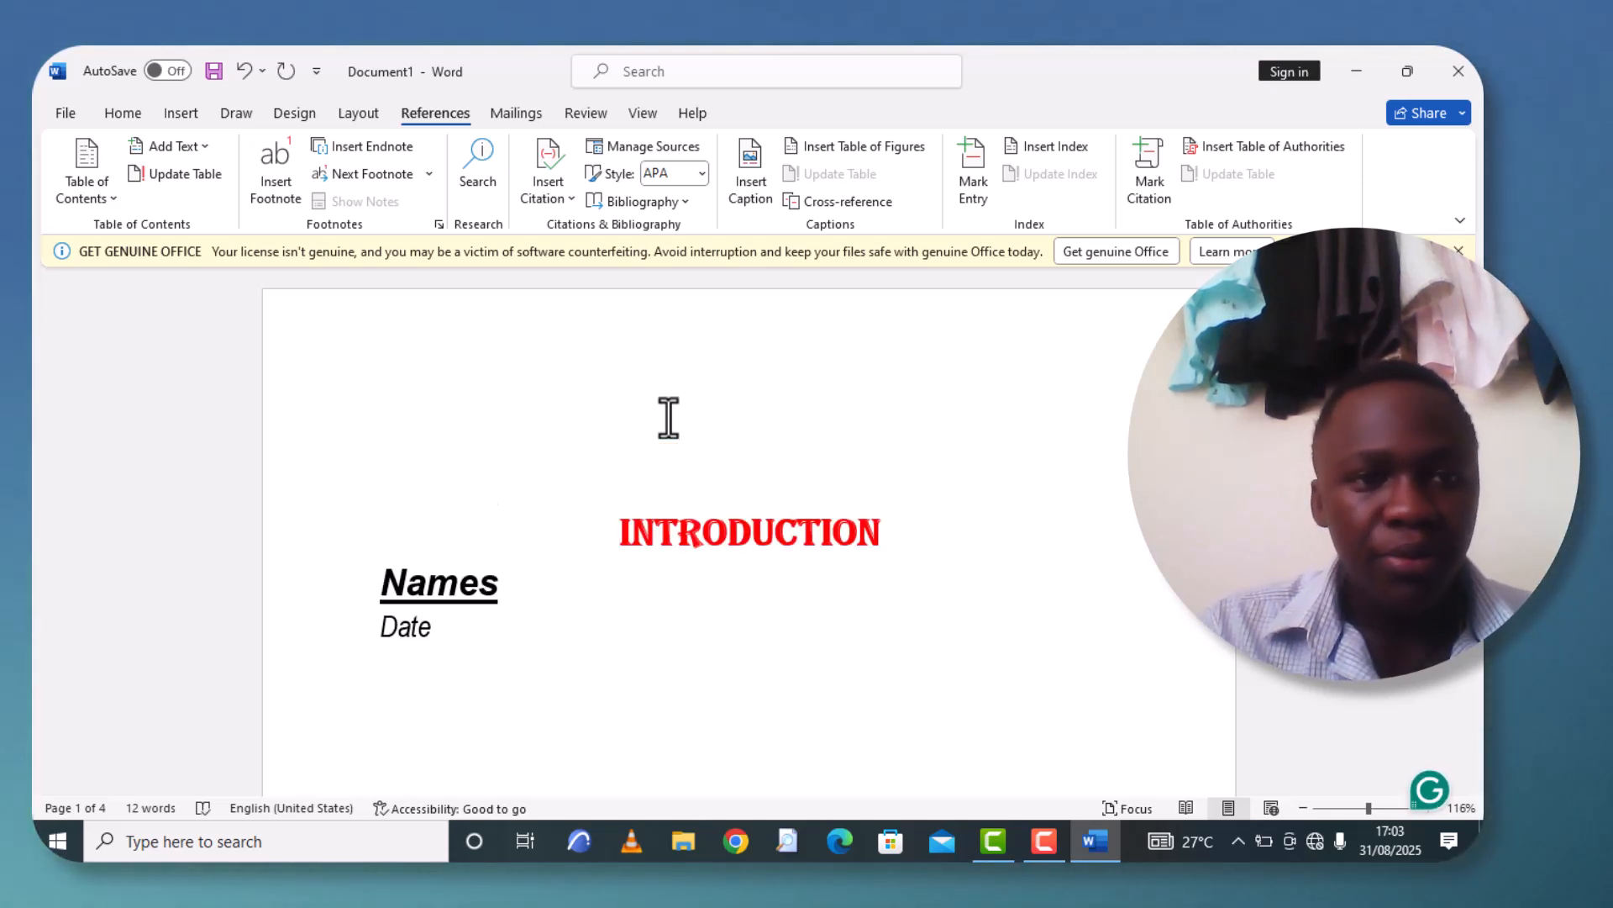
click(182, 113)
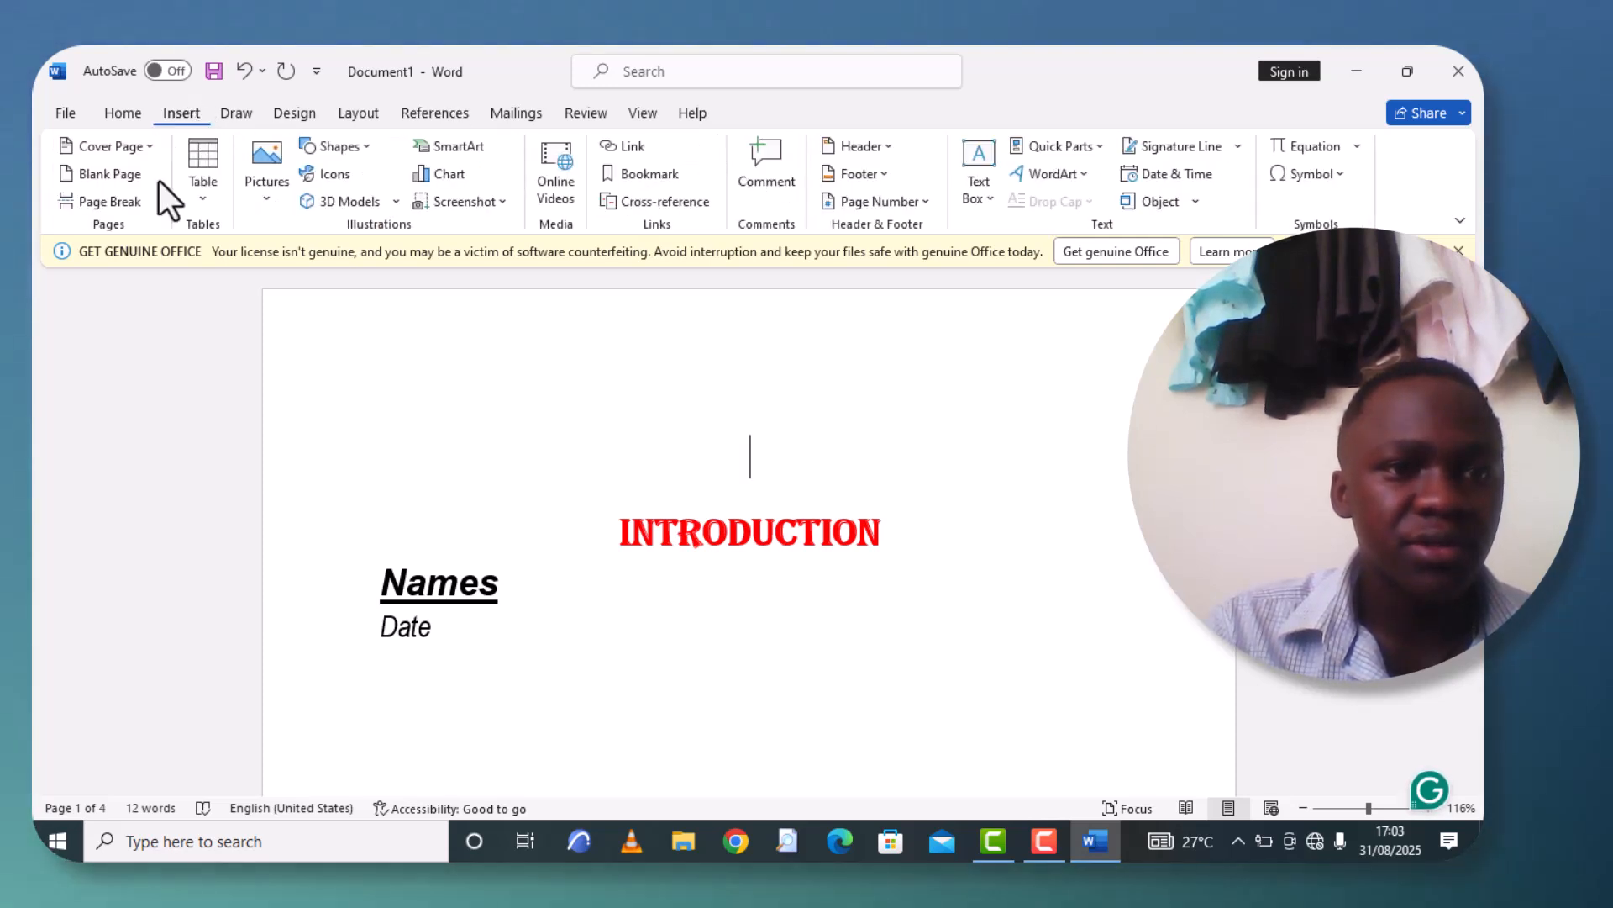
click(133, 195)
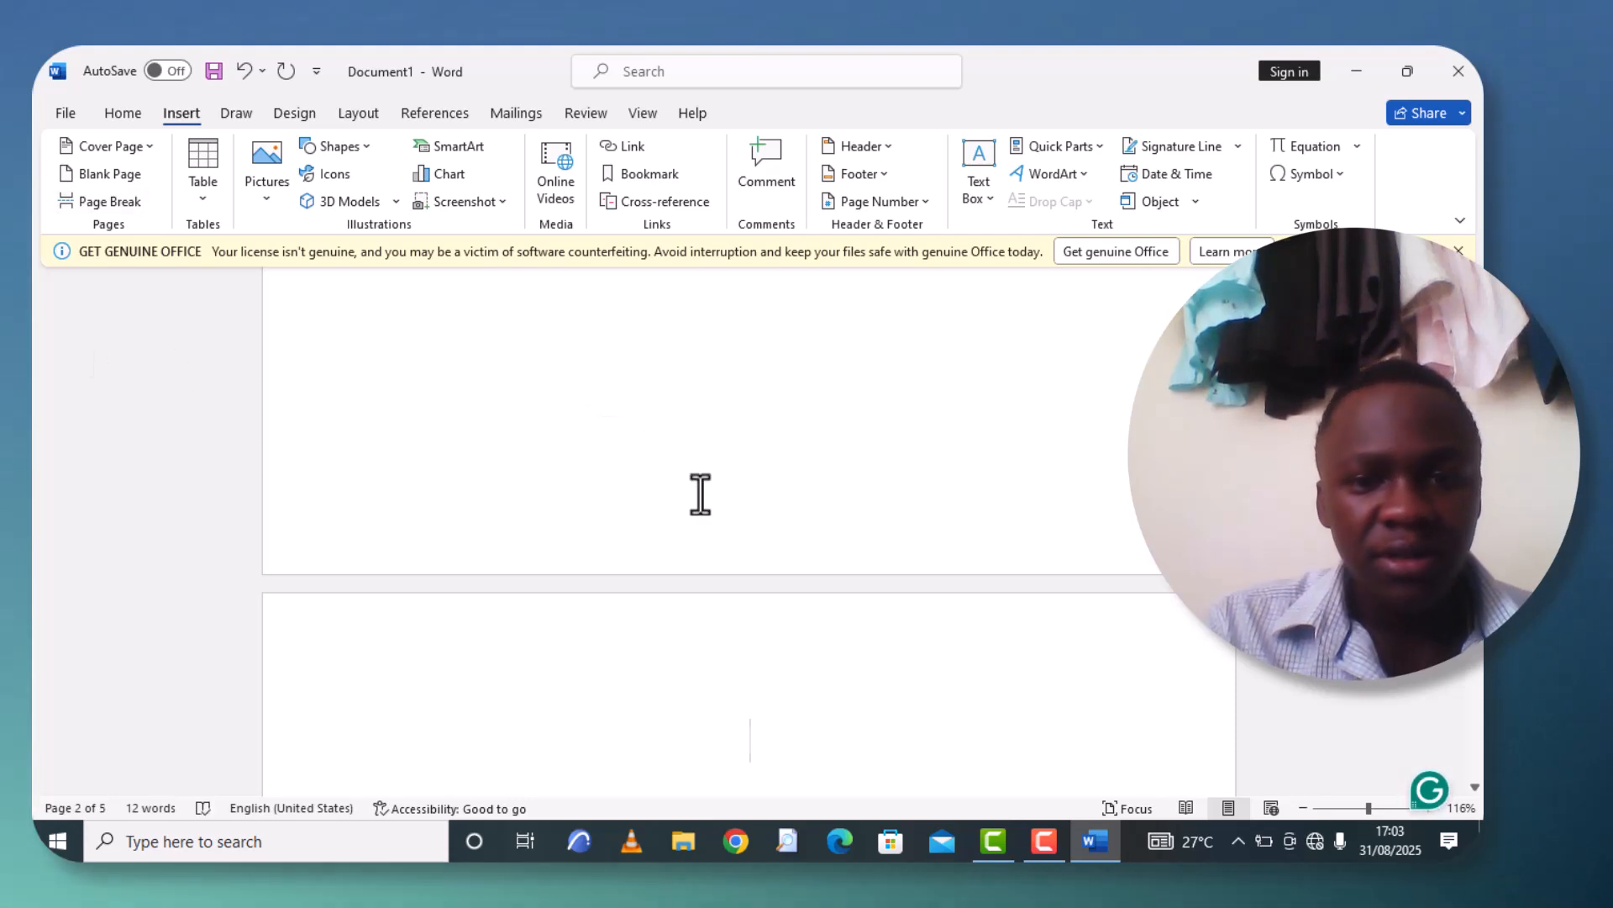
scroll(700, 494, down, 5)
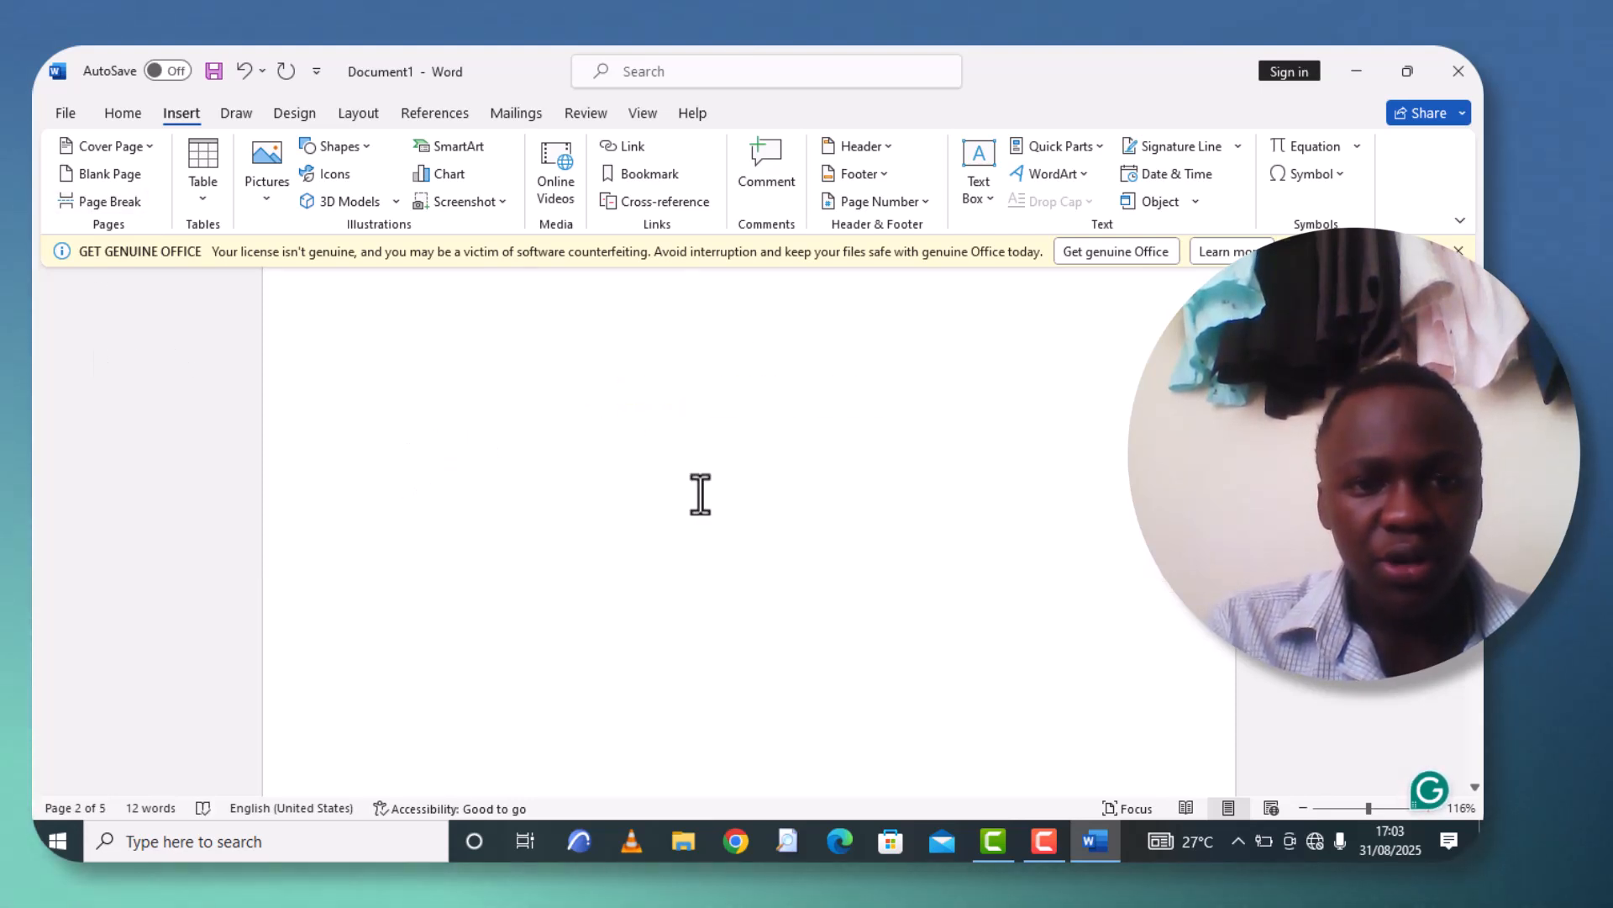
scroll(700, 494, down, 5)
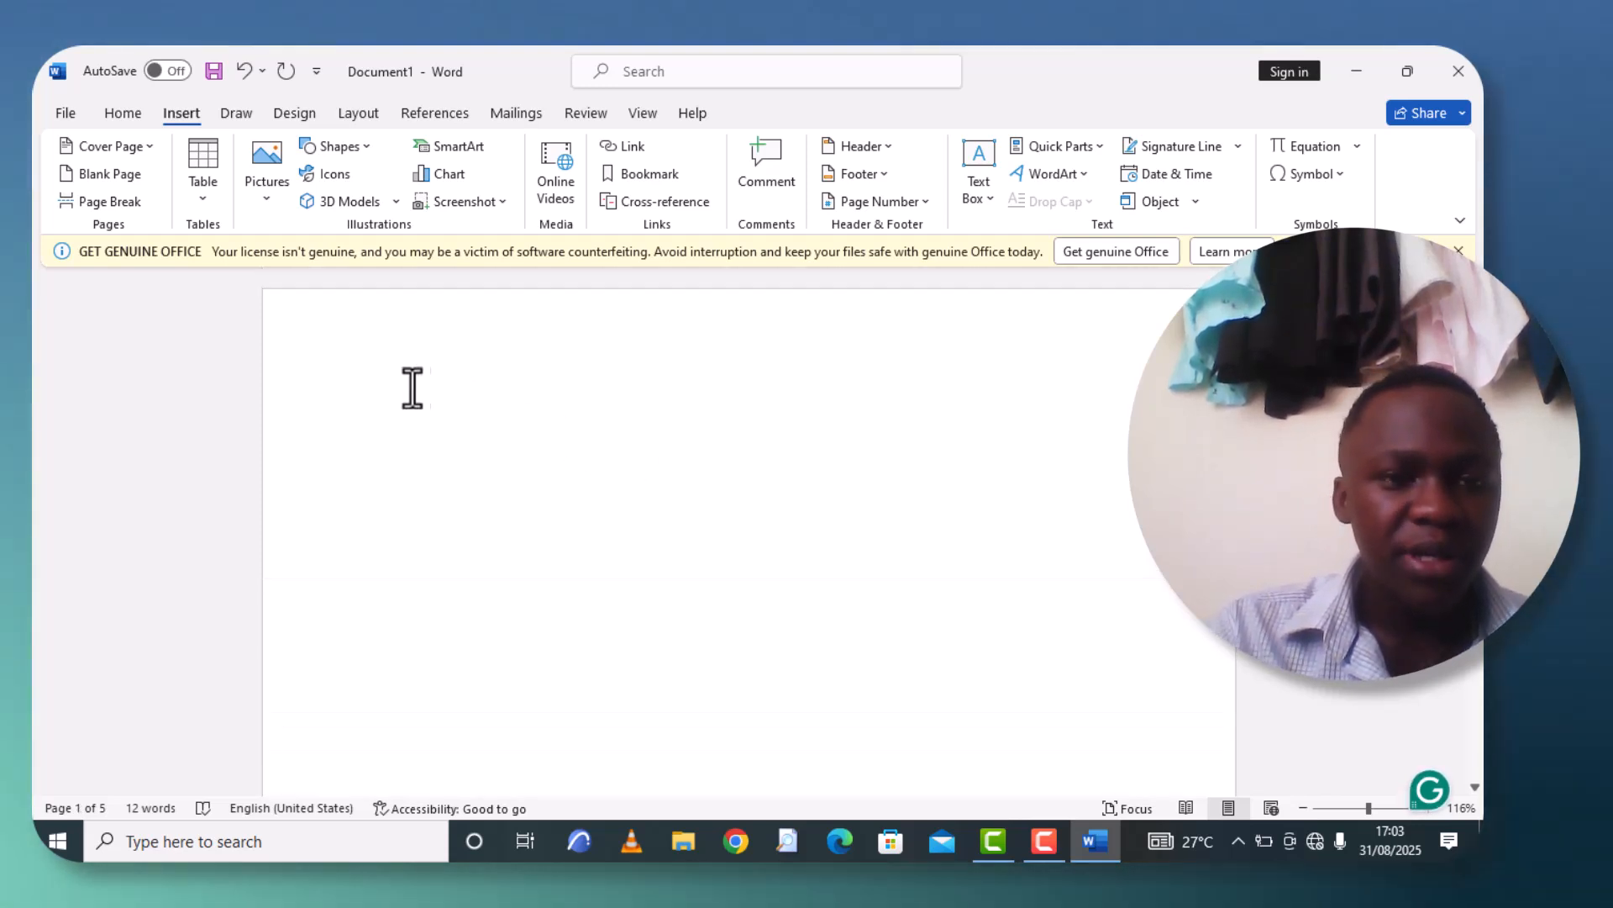
click(387, 380)
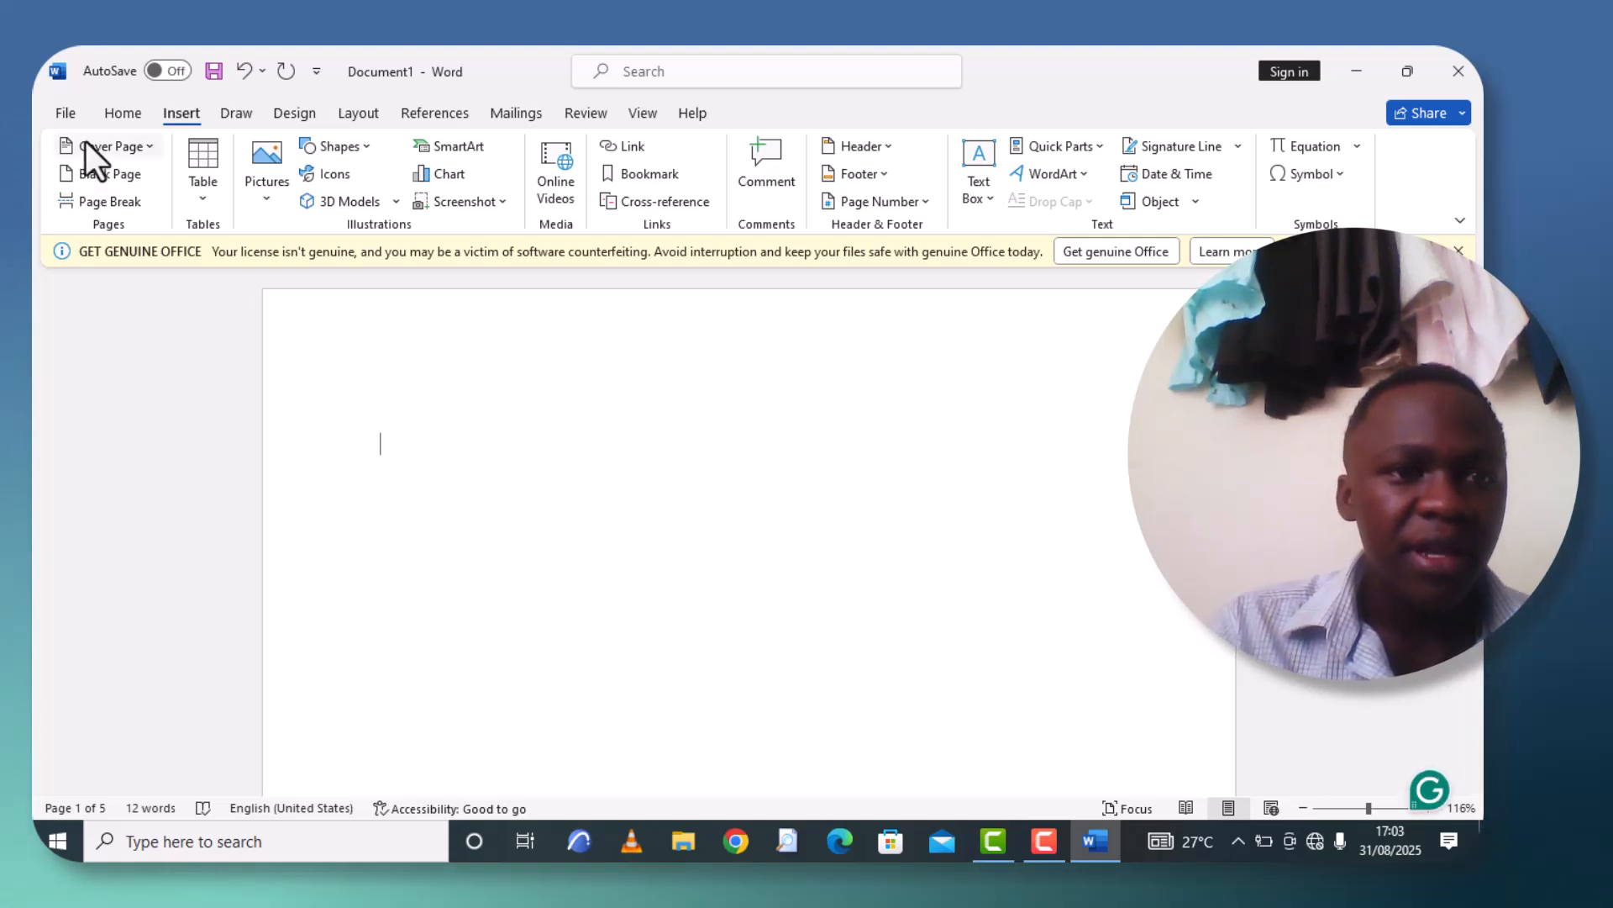
Try inserting a custom table of contents in the Simple format without right-aligned page numbers, and undo the insertion.
click(444, 118)
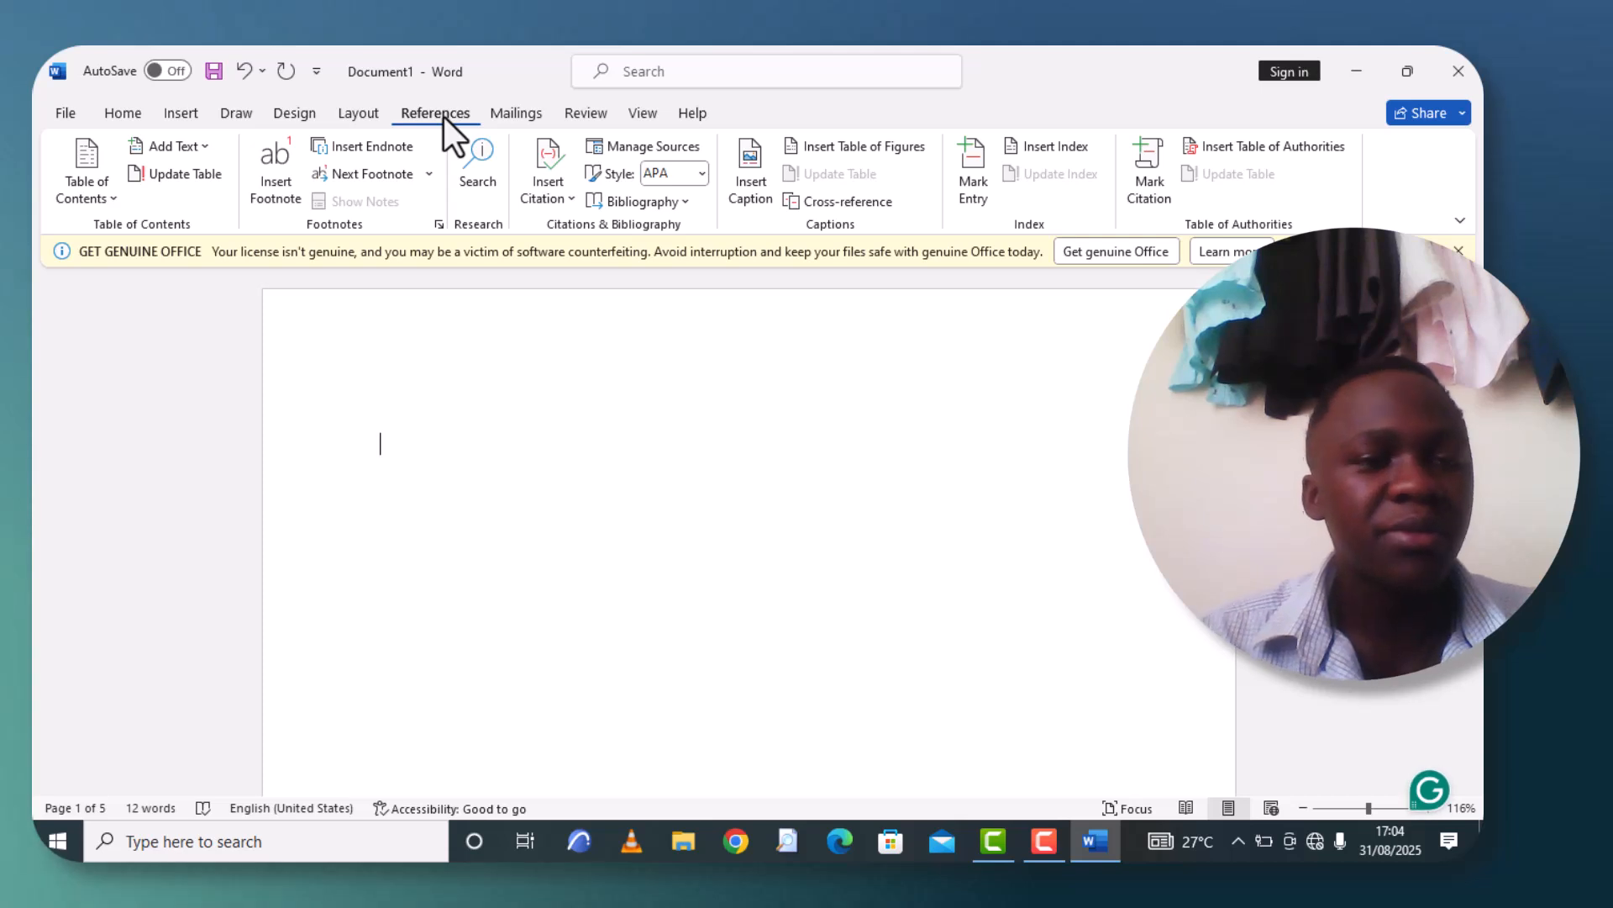
click(118, 204)
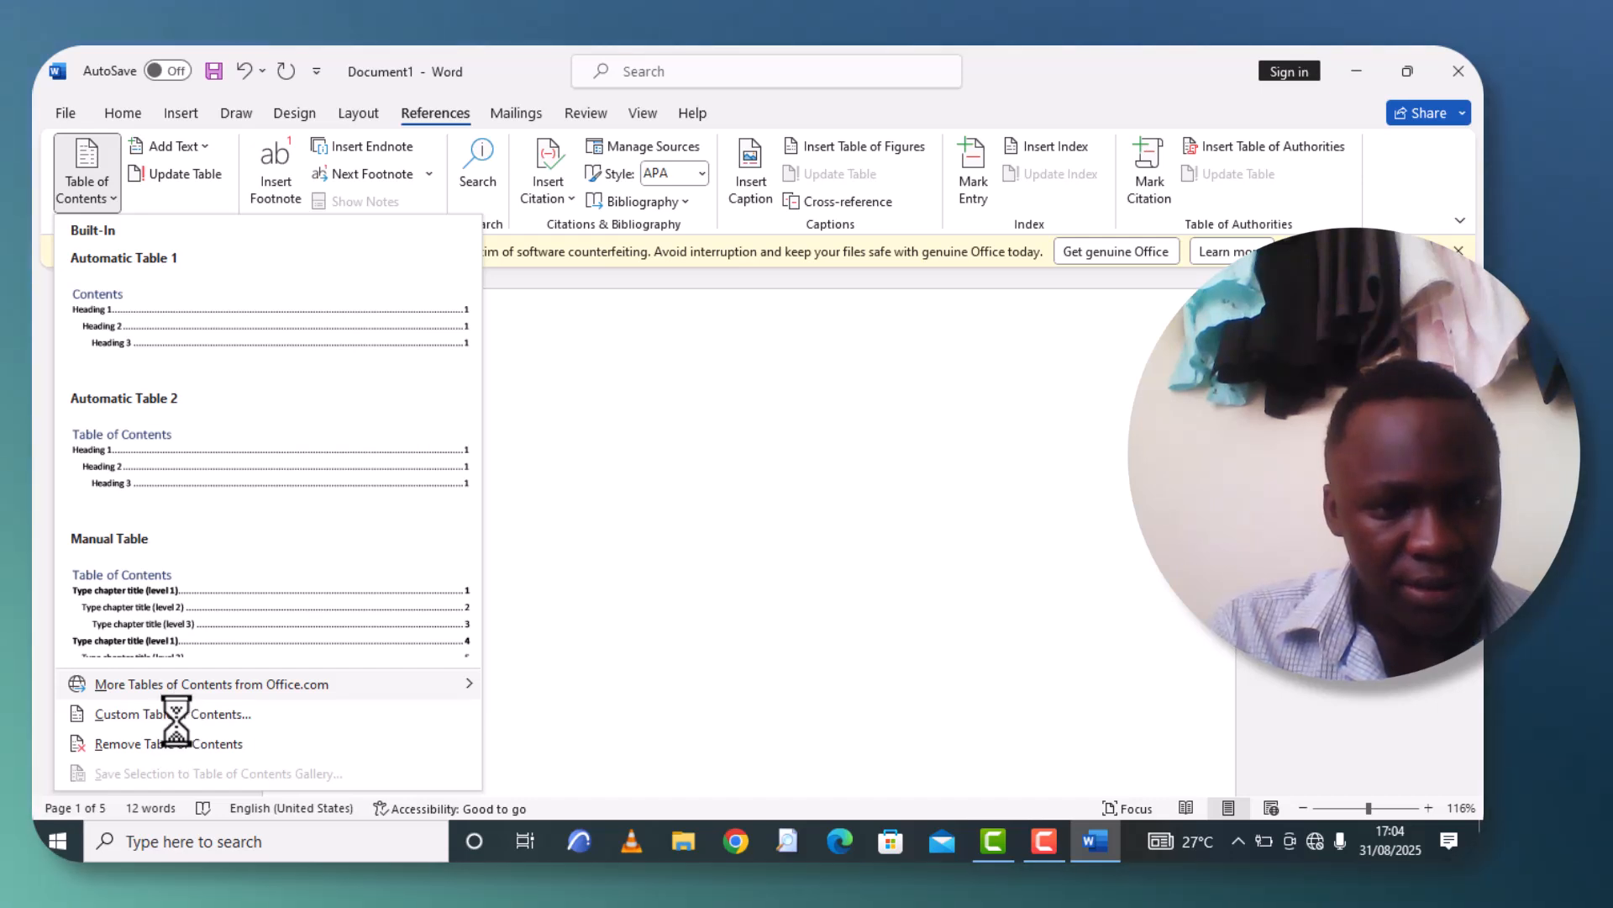
click(175, 716)
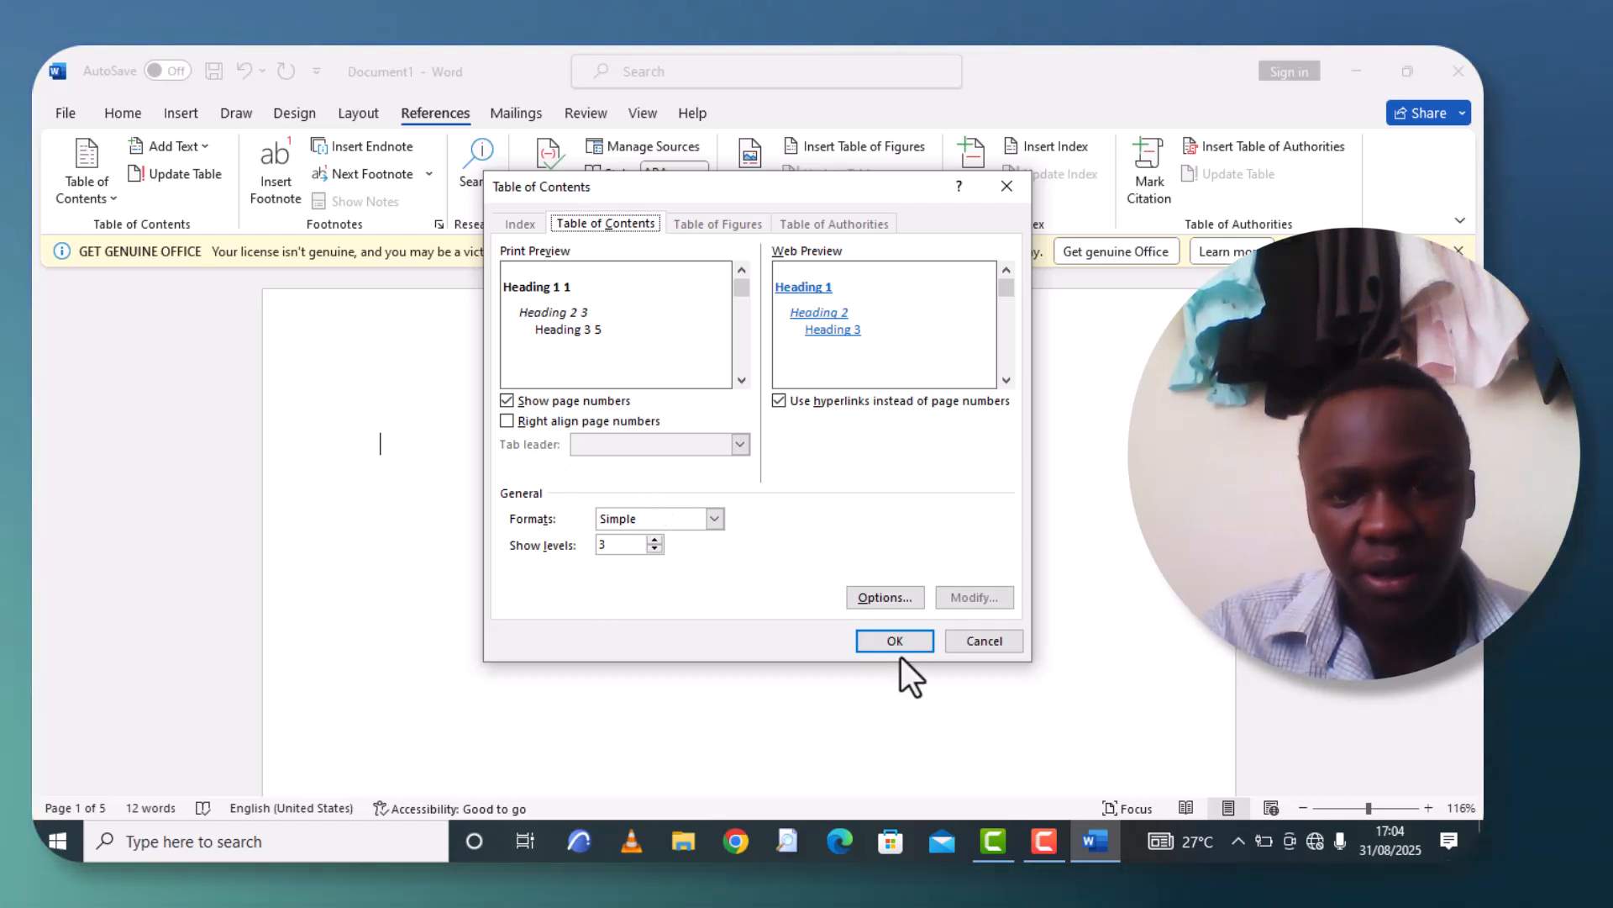
click(895, 642)
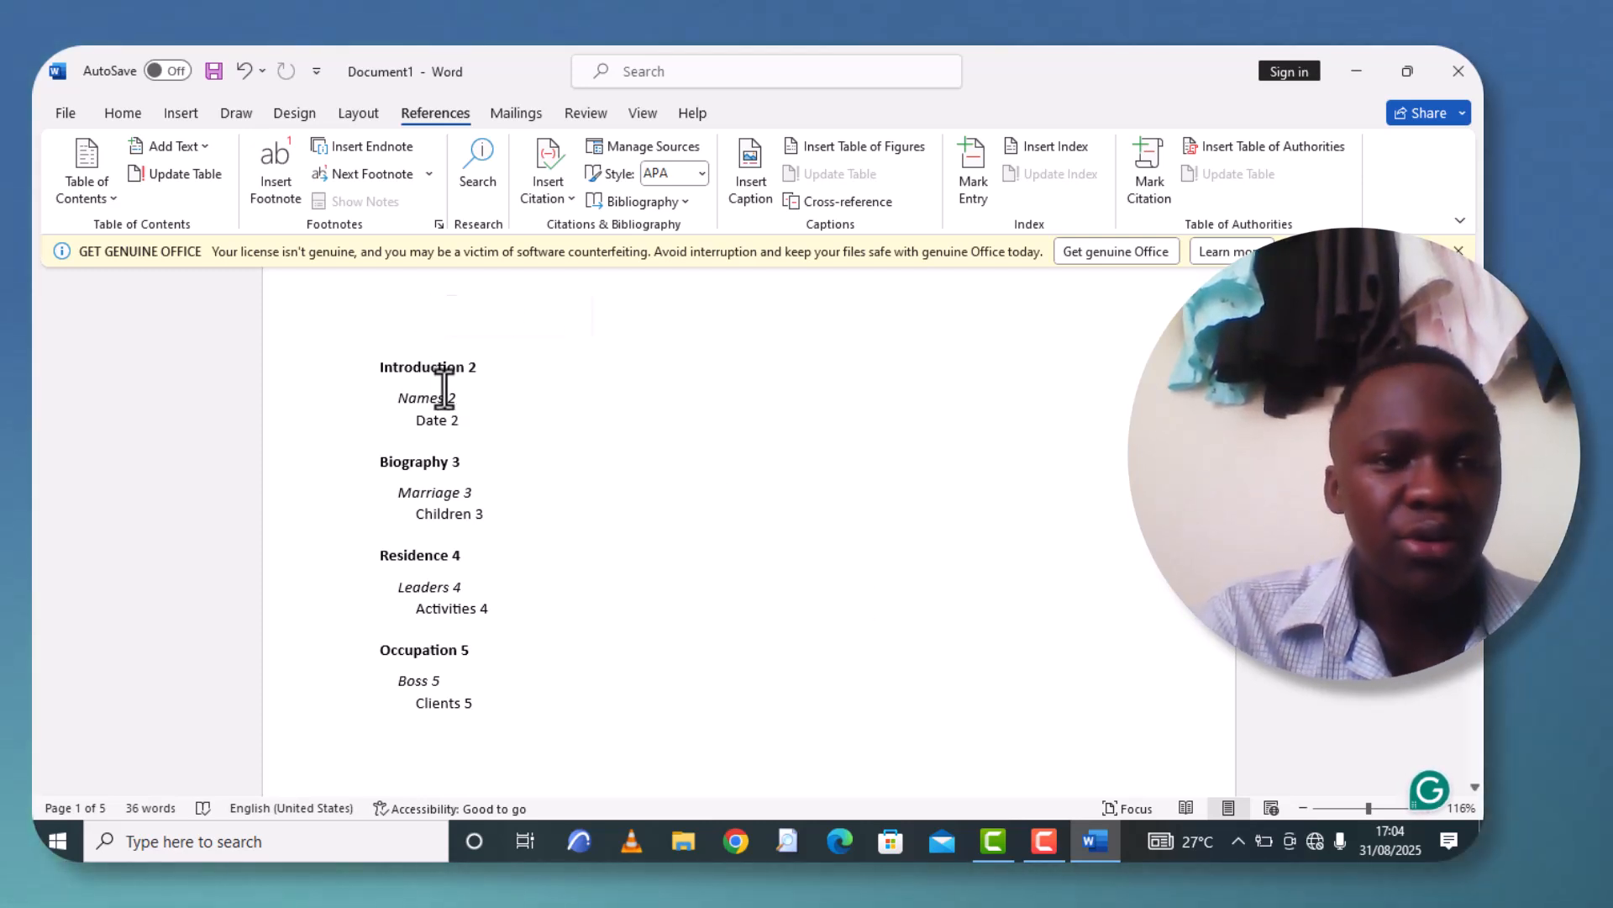
key(ctrl+z)
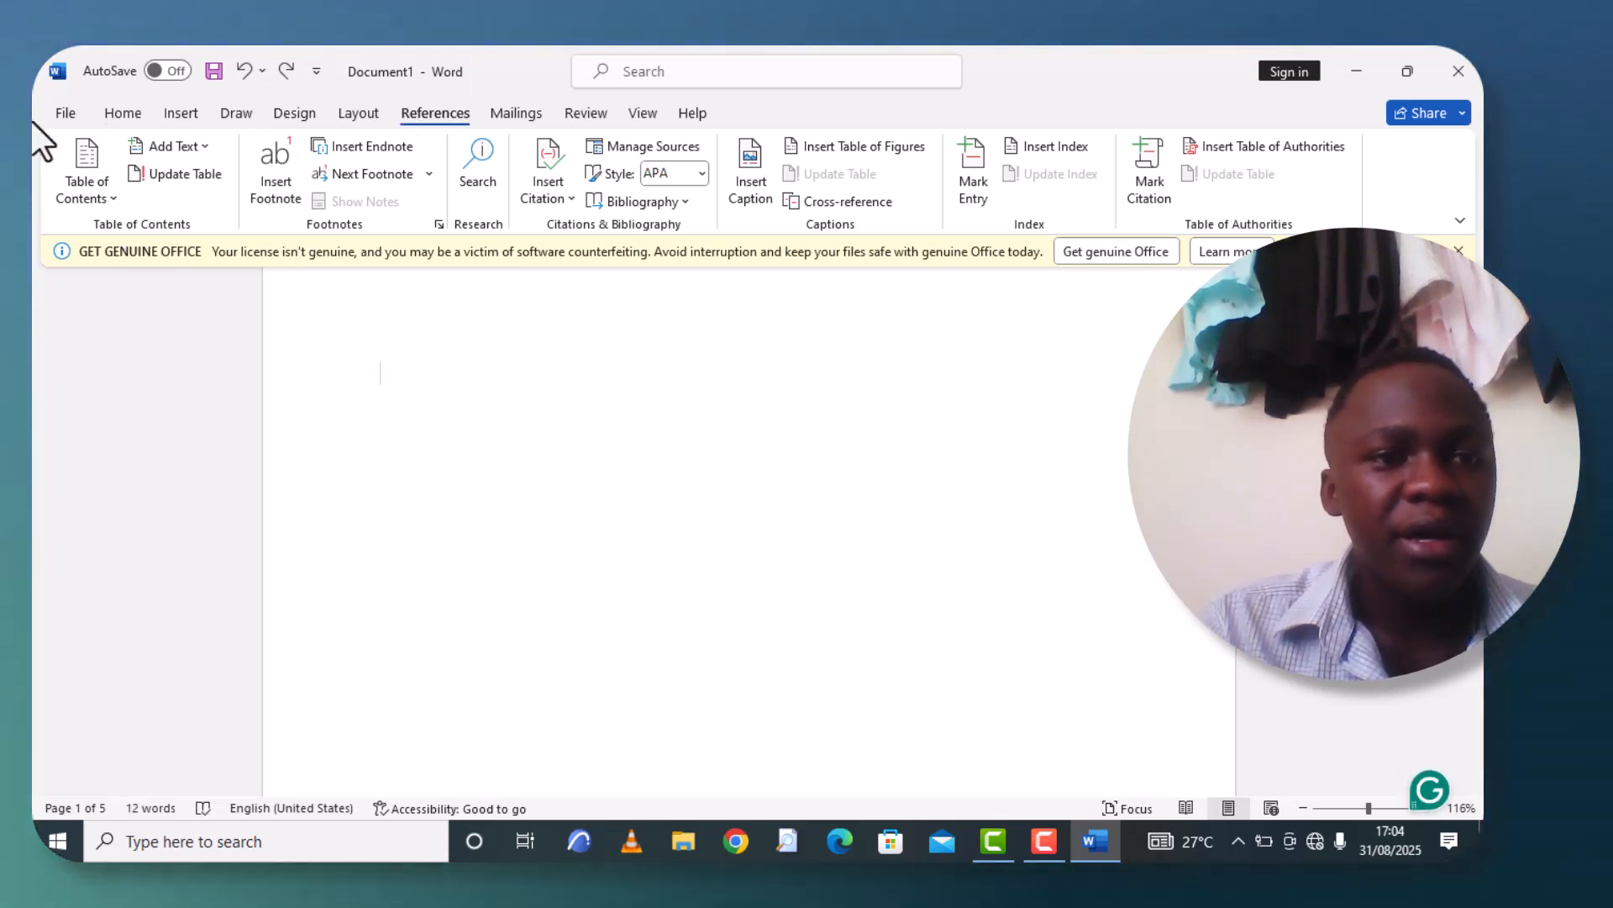
Insert a custom three-level table of contents in the Simple format with right-aligned page numbers and a solid underline tab leader.
click(103, 196)
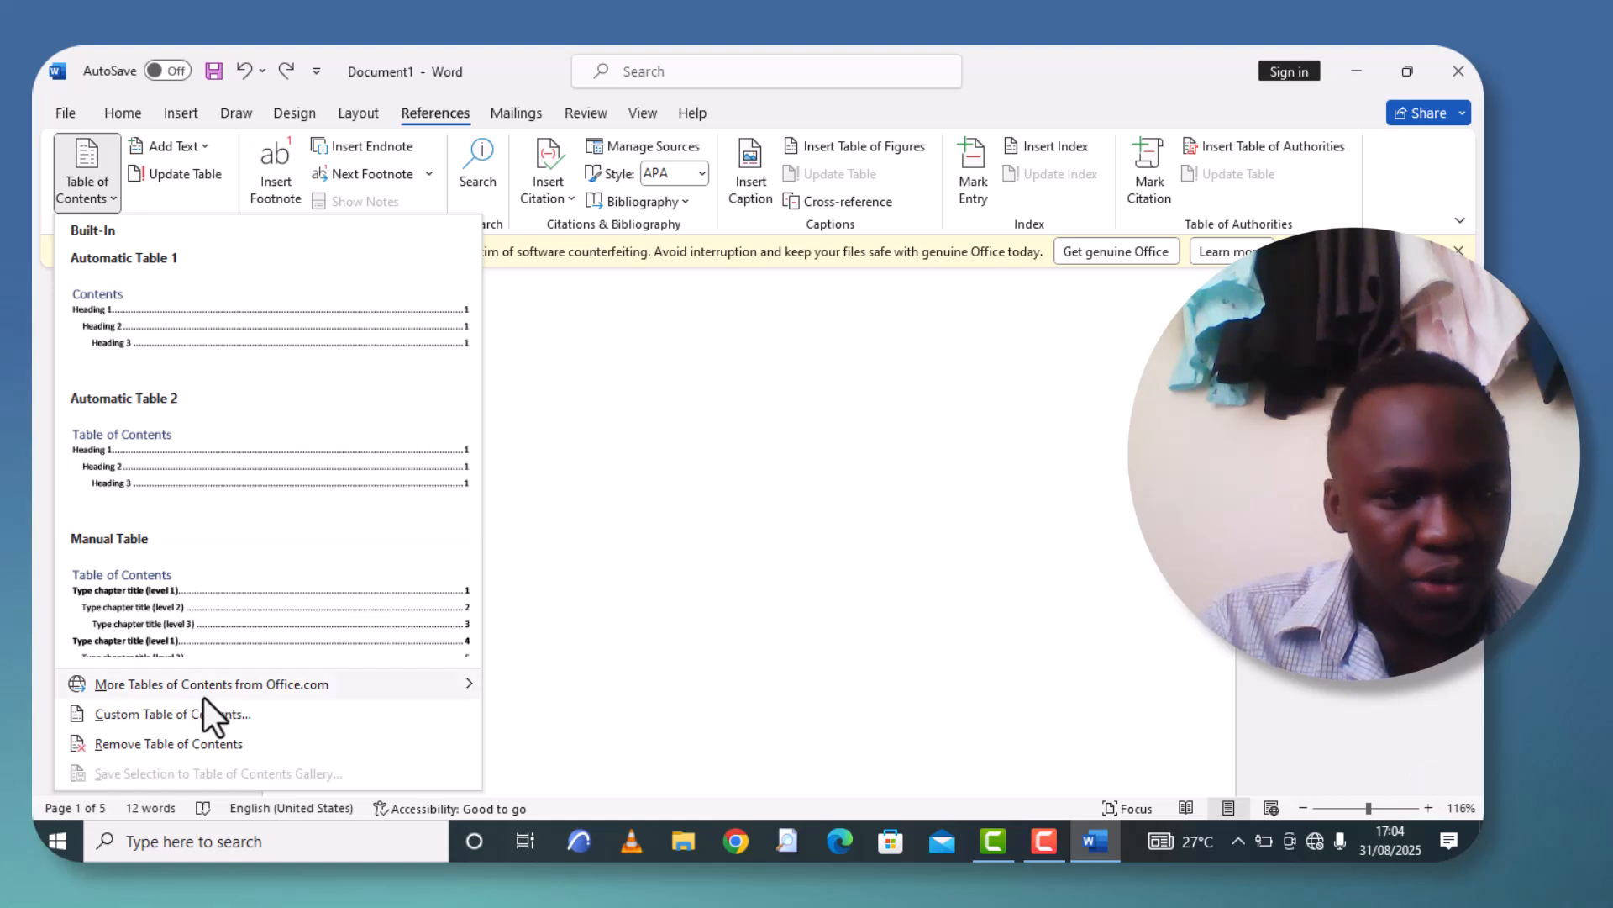
click(198, 722)
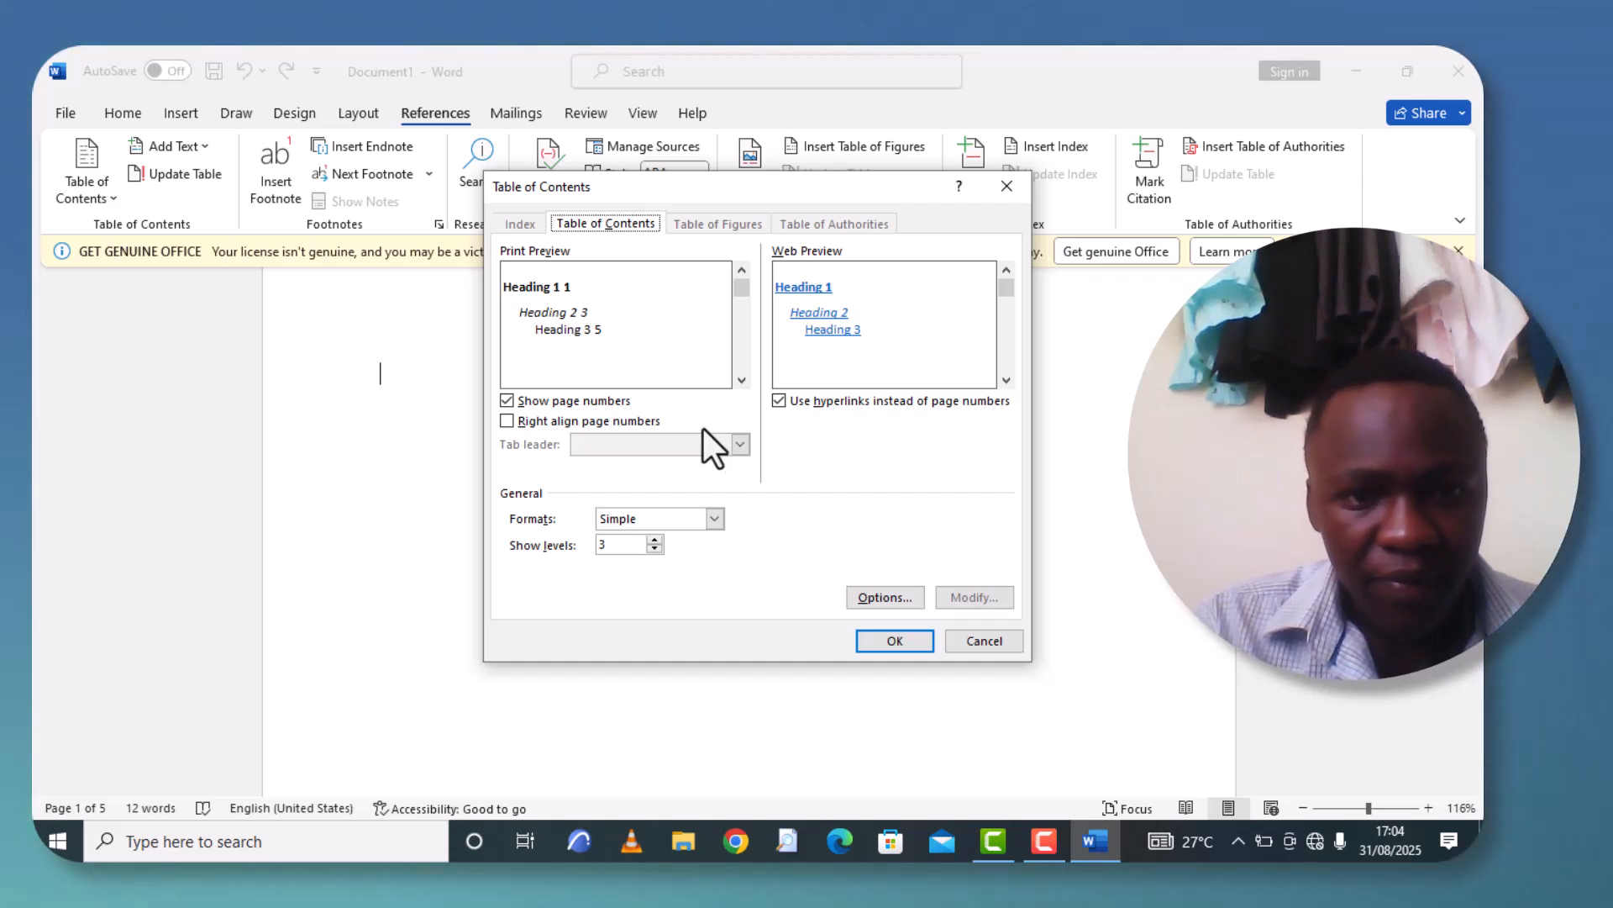
click(508, 421)
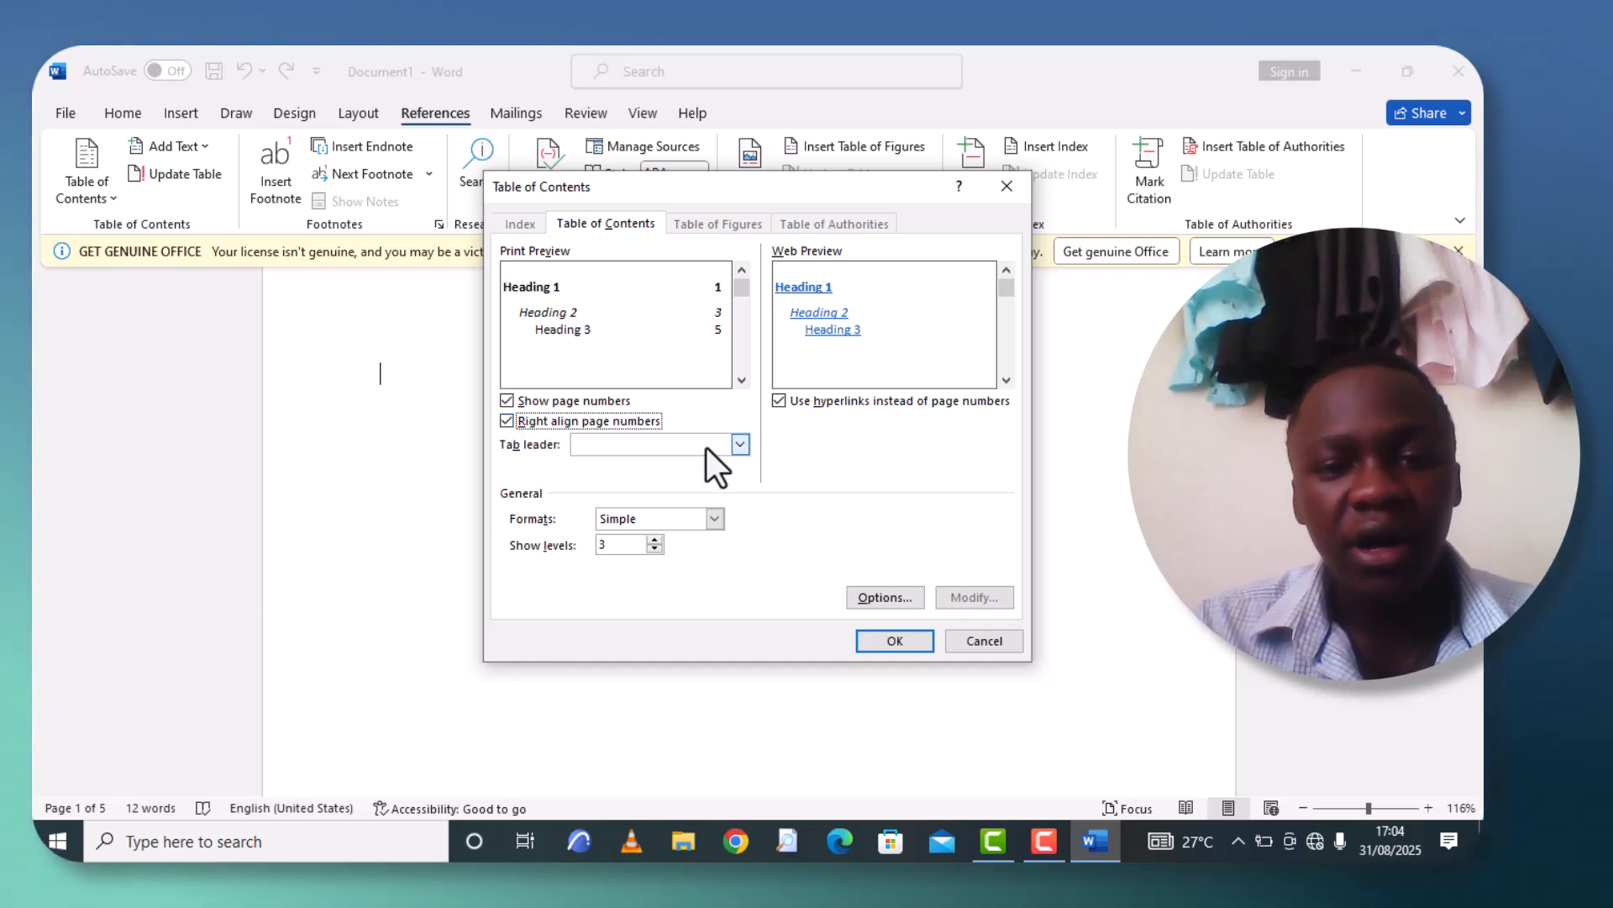
click(741, 444)
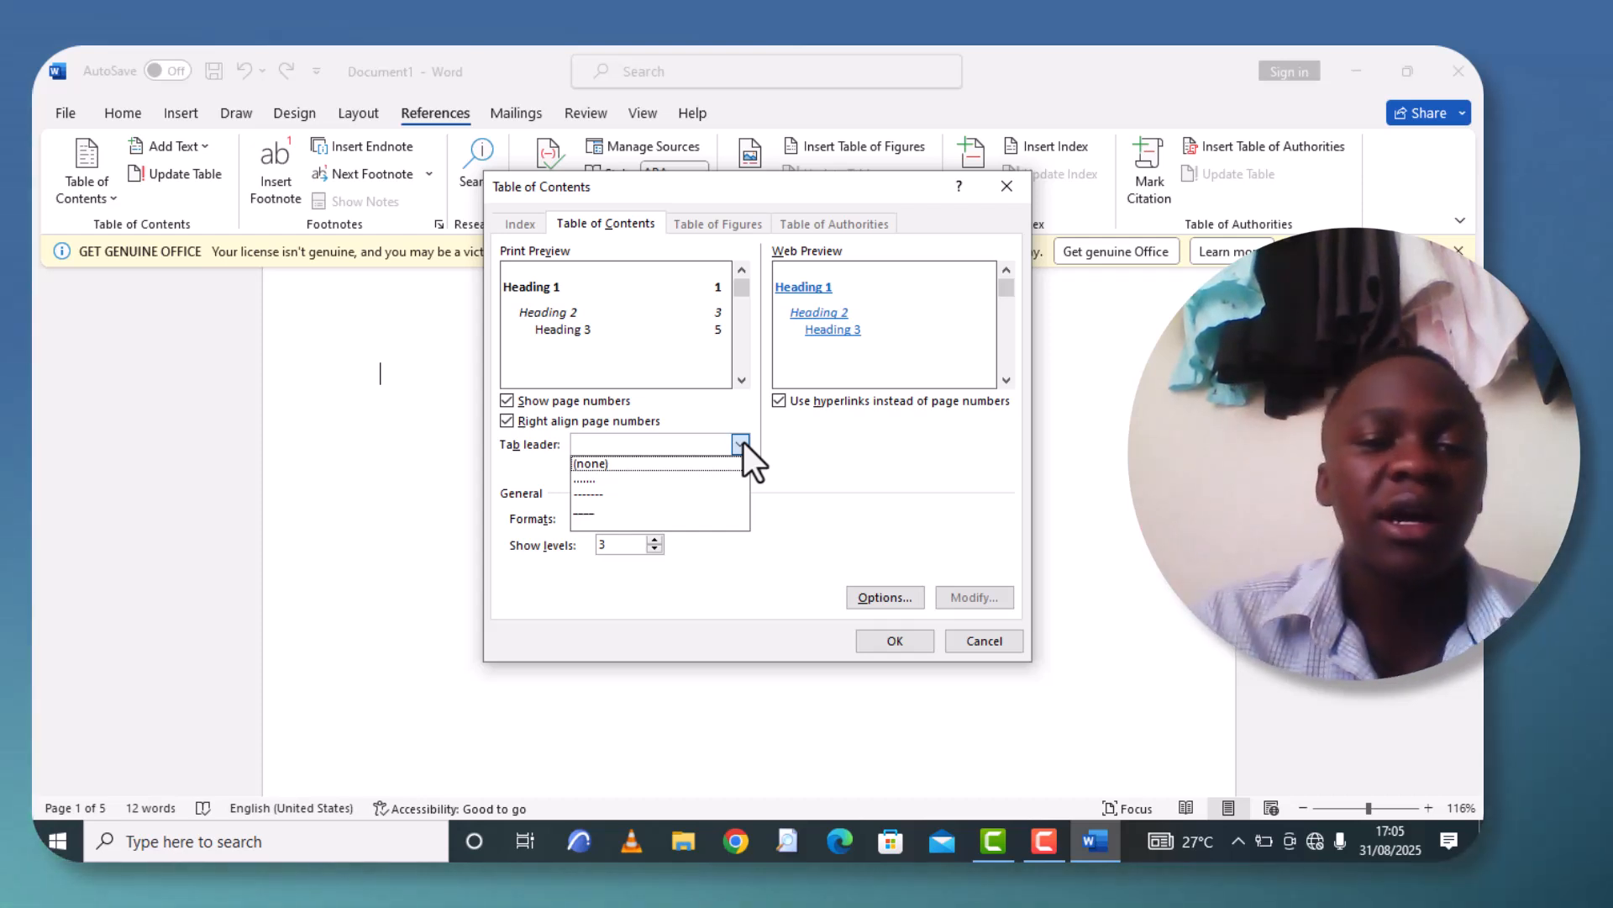
click(617, 511)
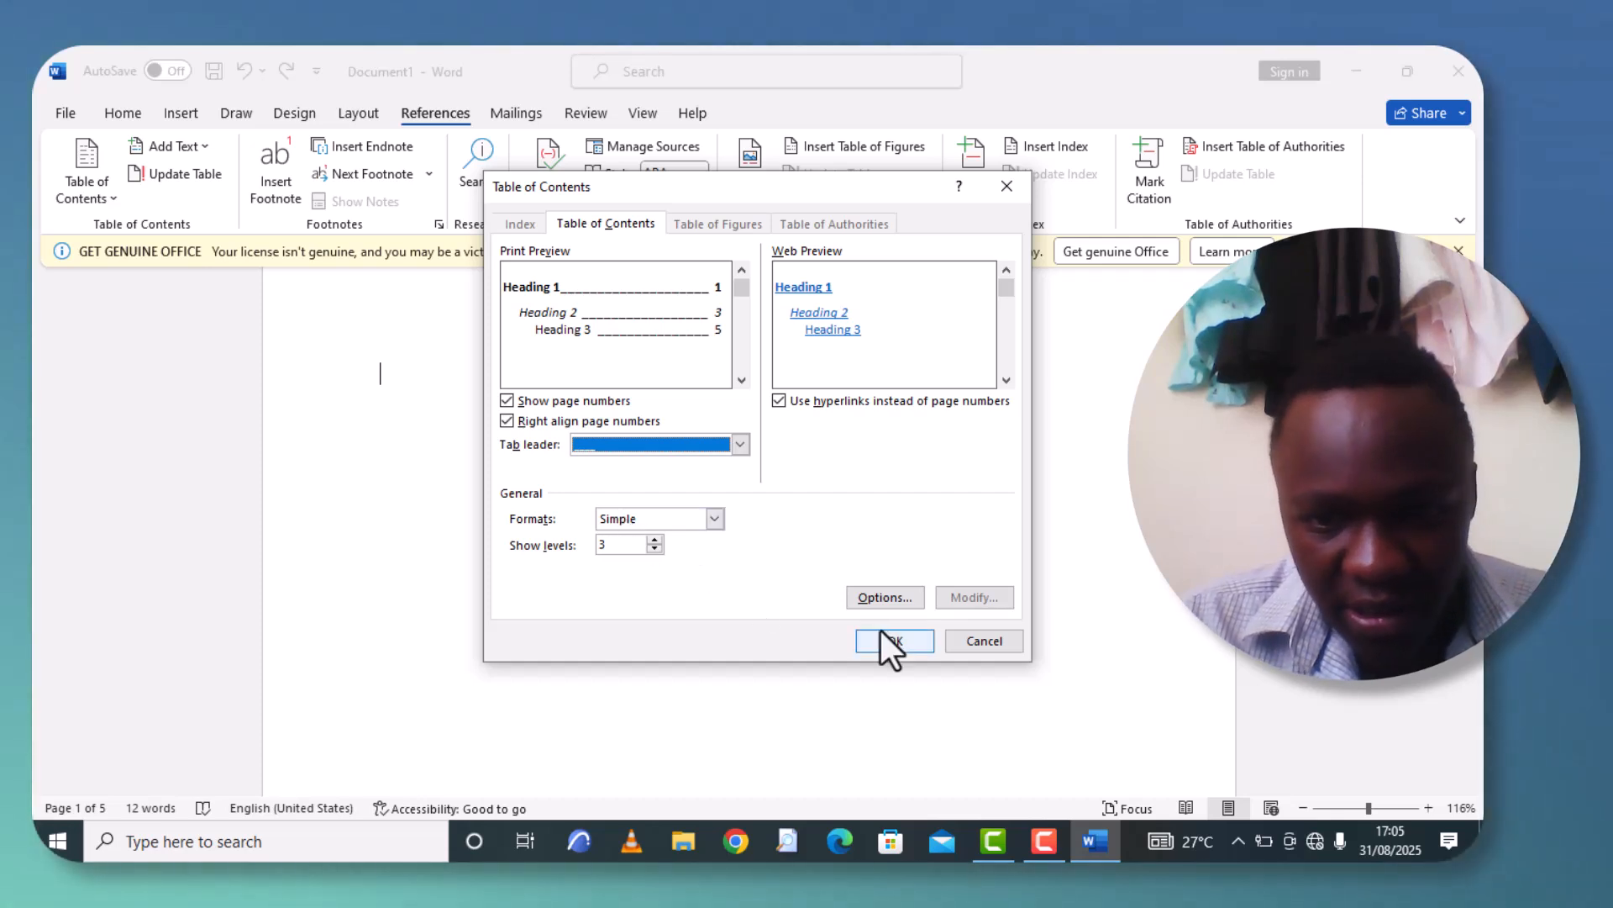
click(892, 640)
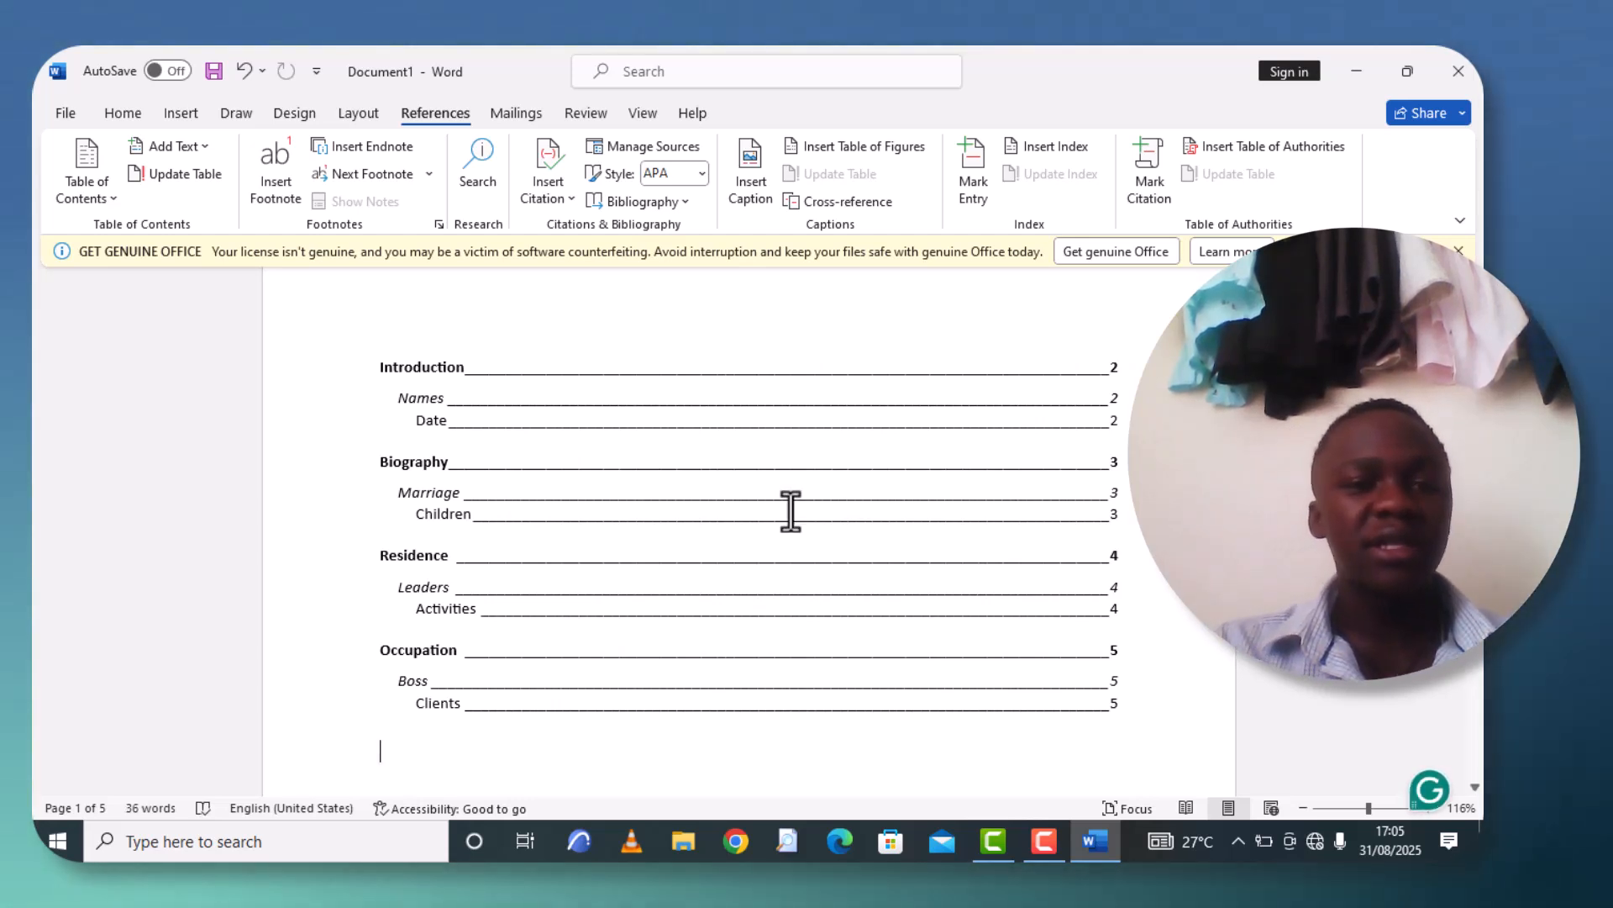
Add an empty line below Clients in the OCCUPATION section and insert a page break there.
scroll(706, 439, up, 1)
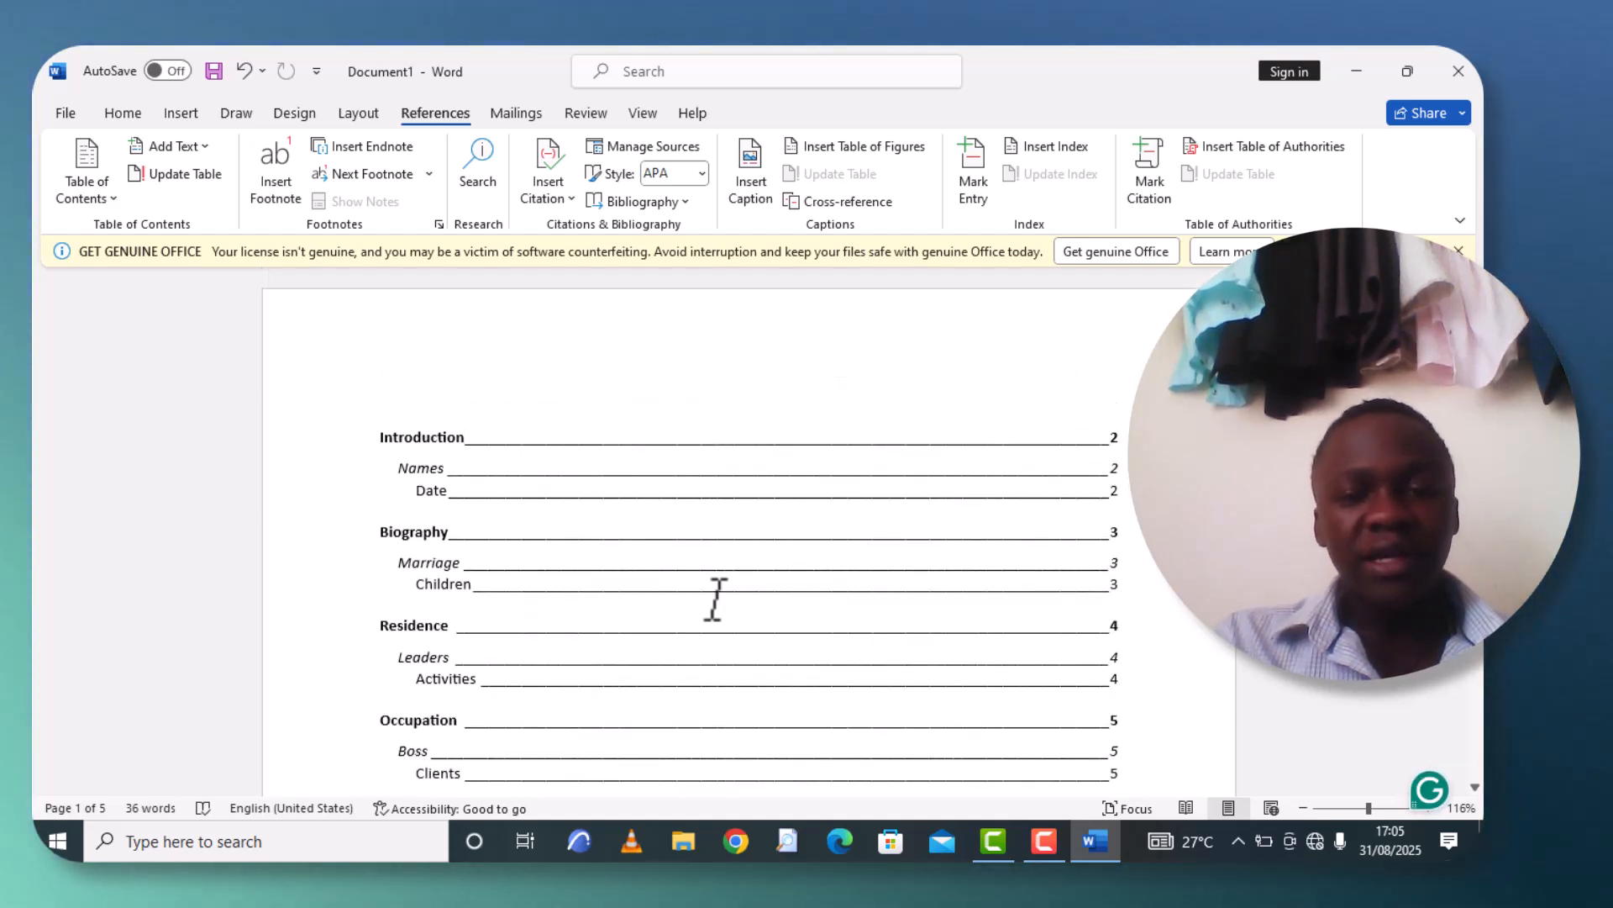
scroll(794, 640, down, 1)
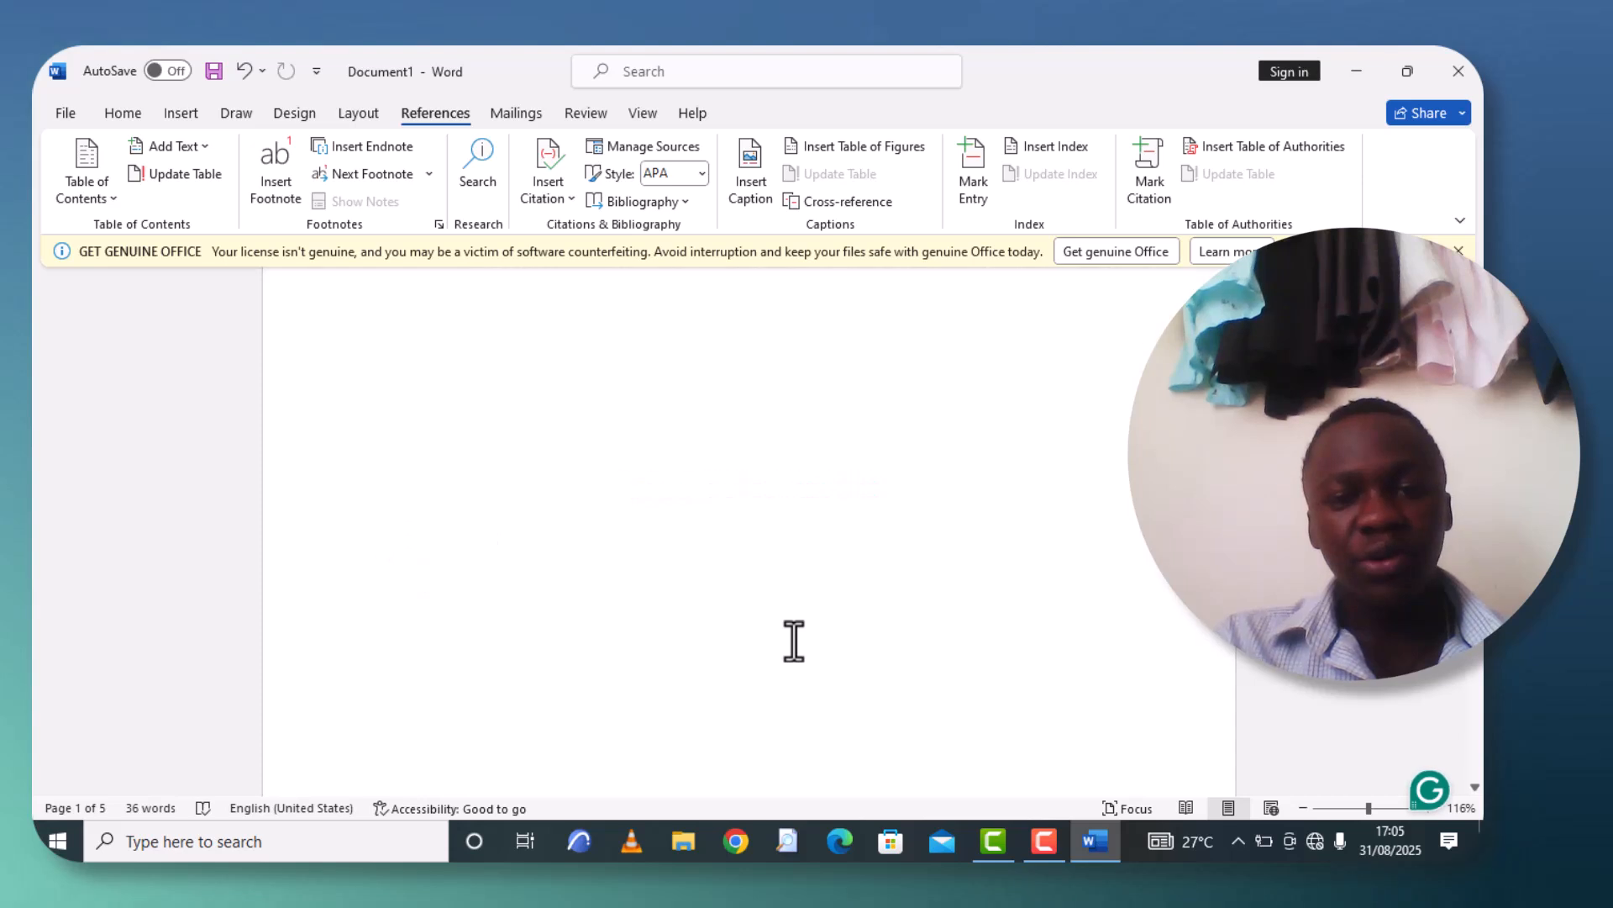
scroll(794, 641, down, 15)
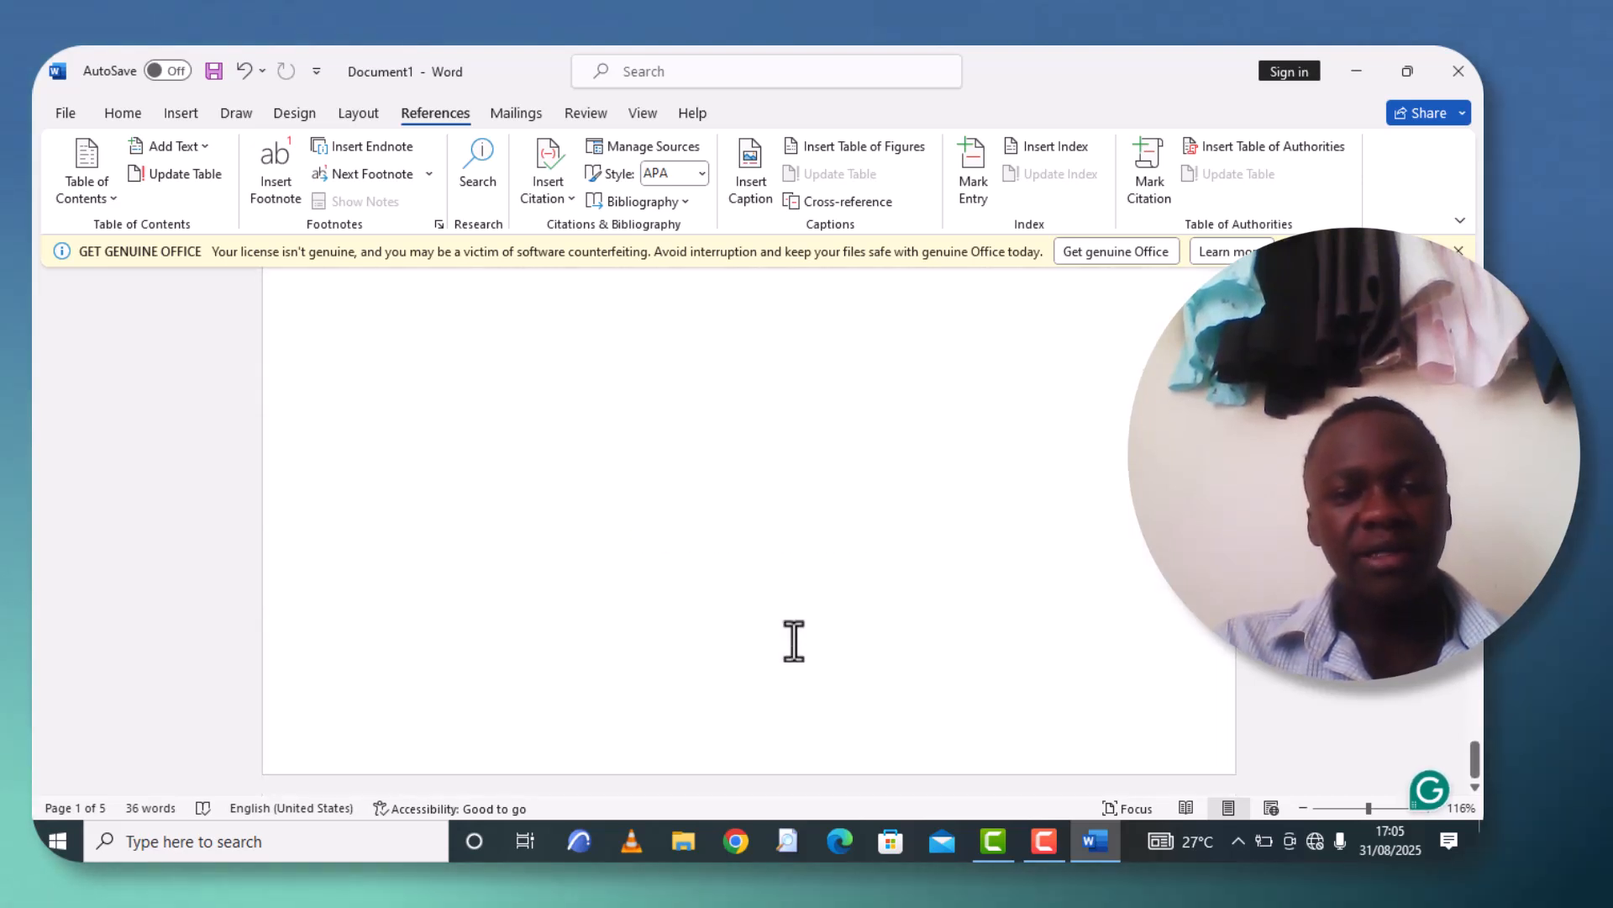
scroll(794, 641, down, 5)
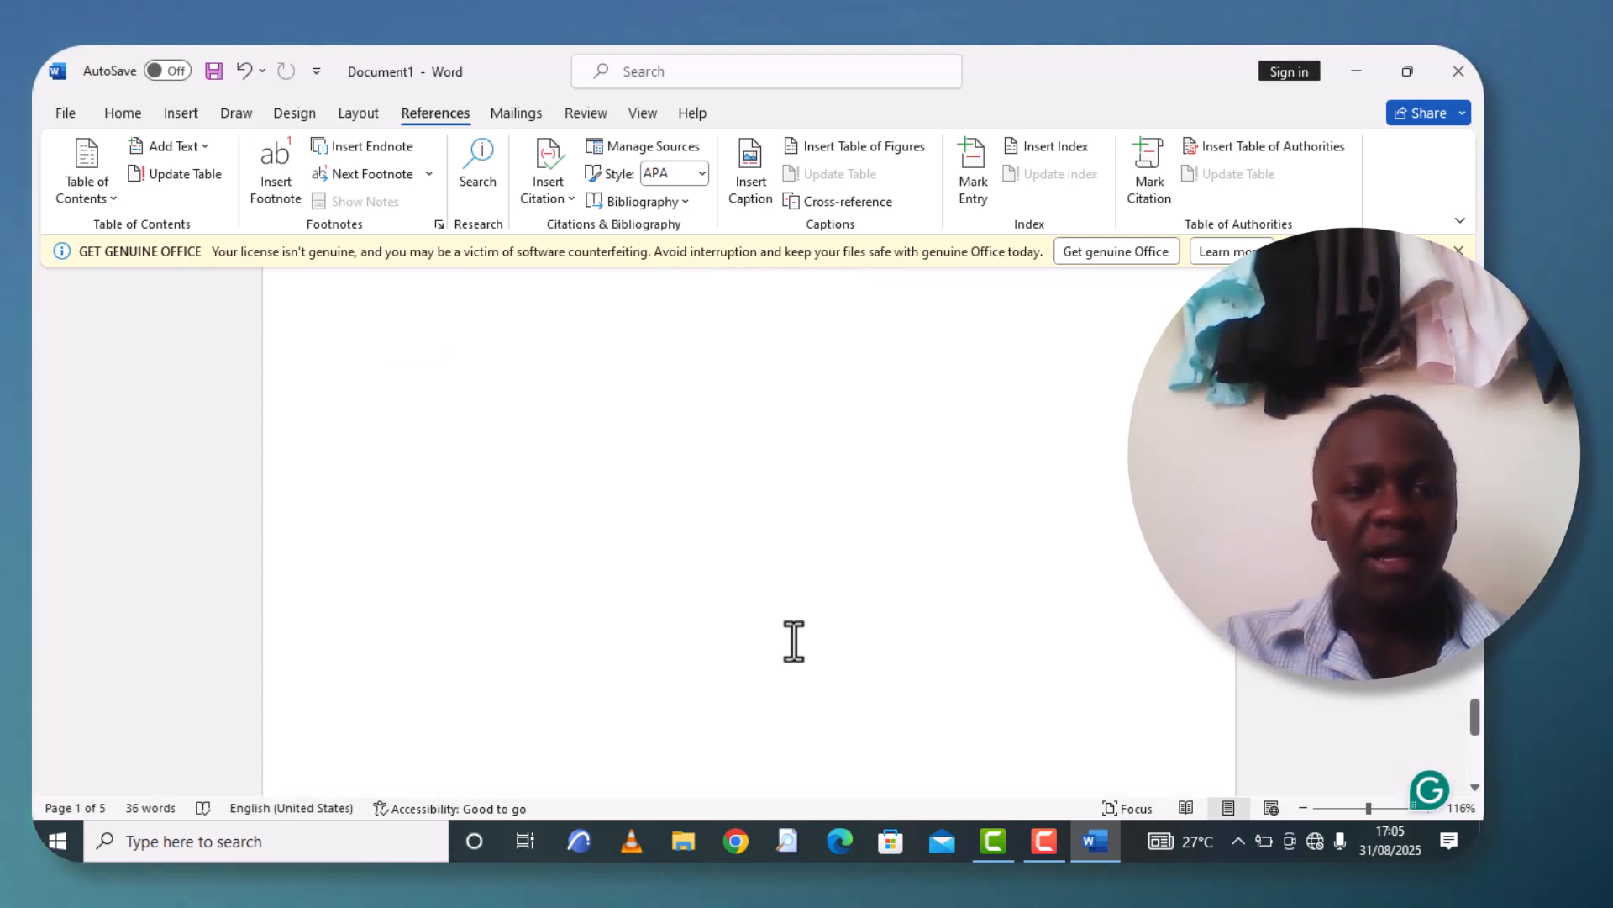
scroll(793, 642, up, 5)
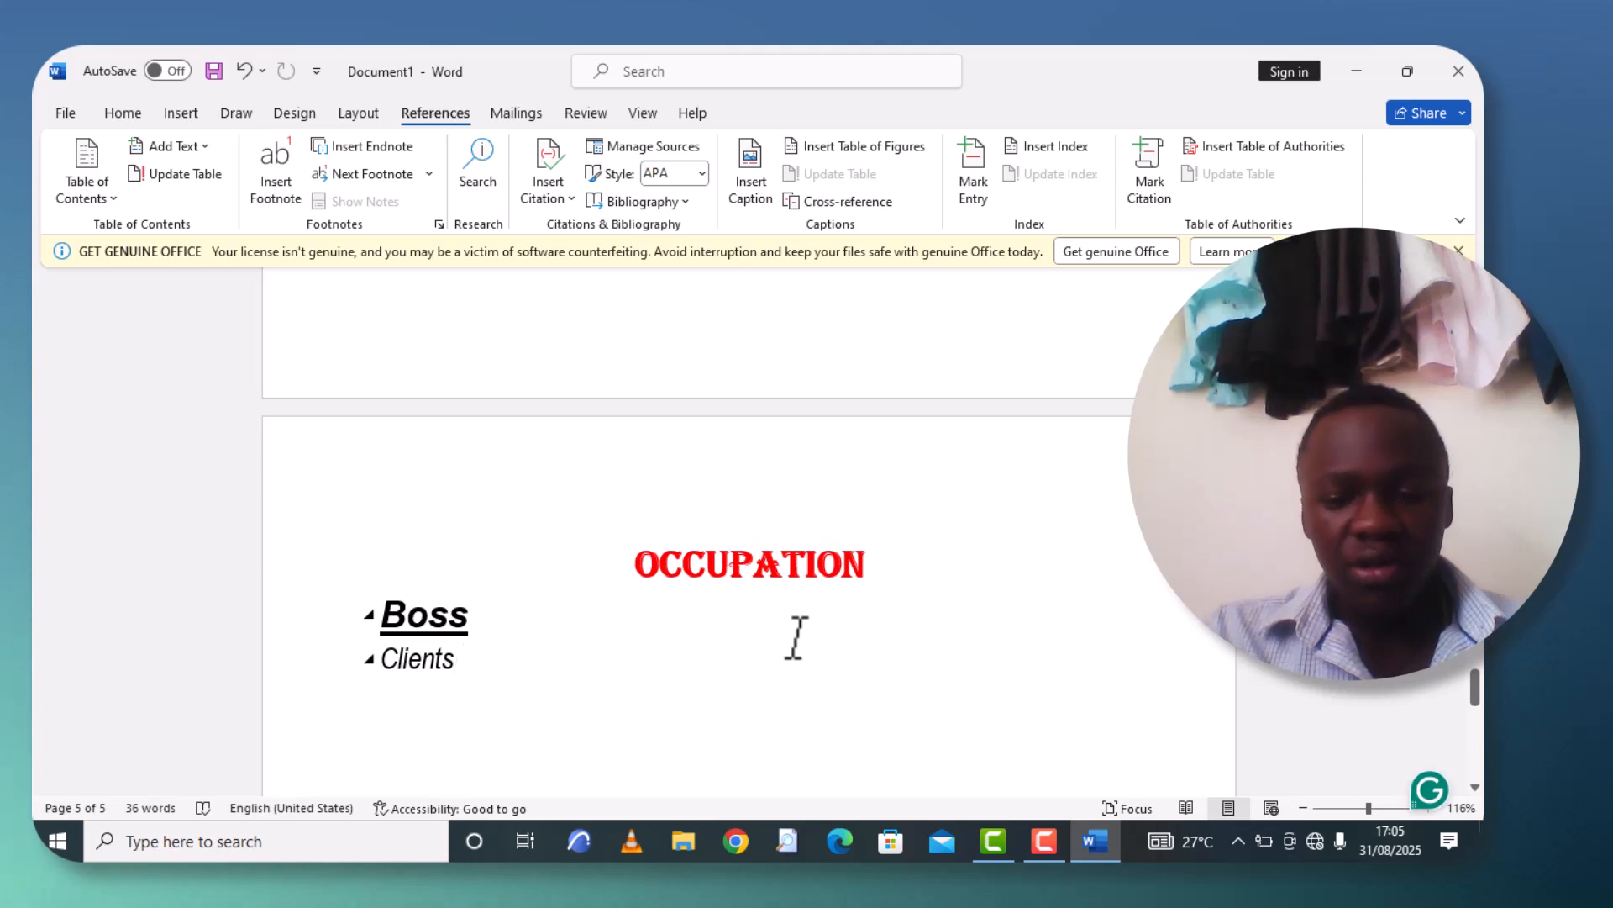
key(Return)
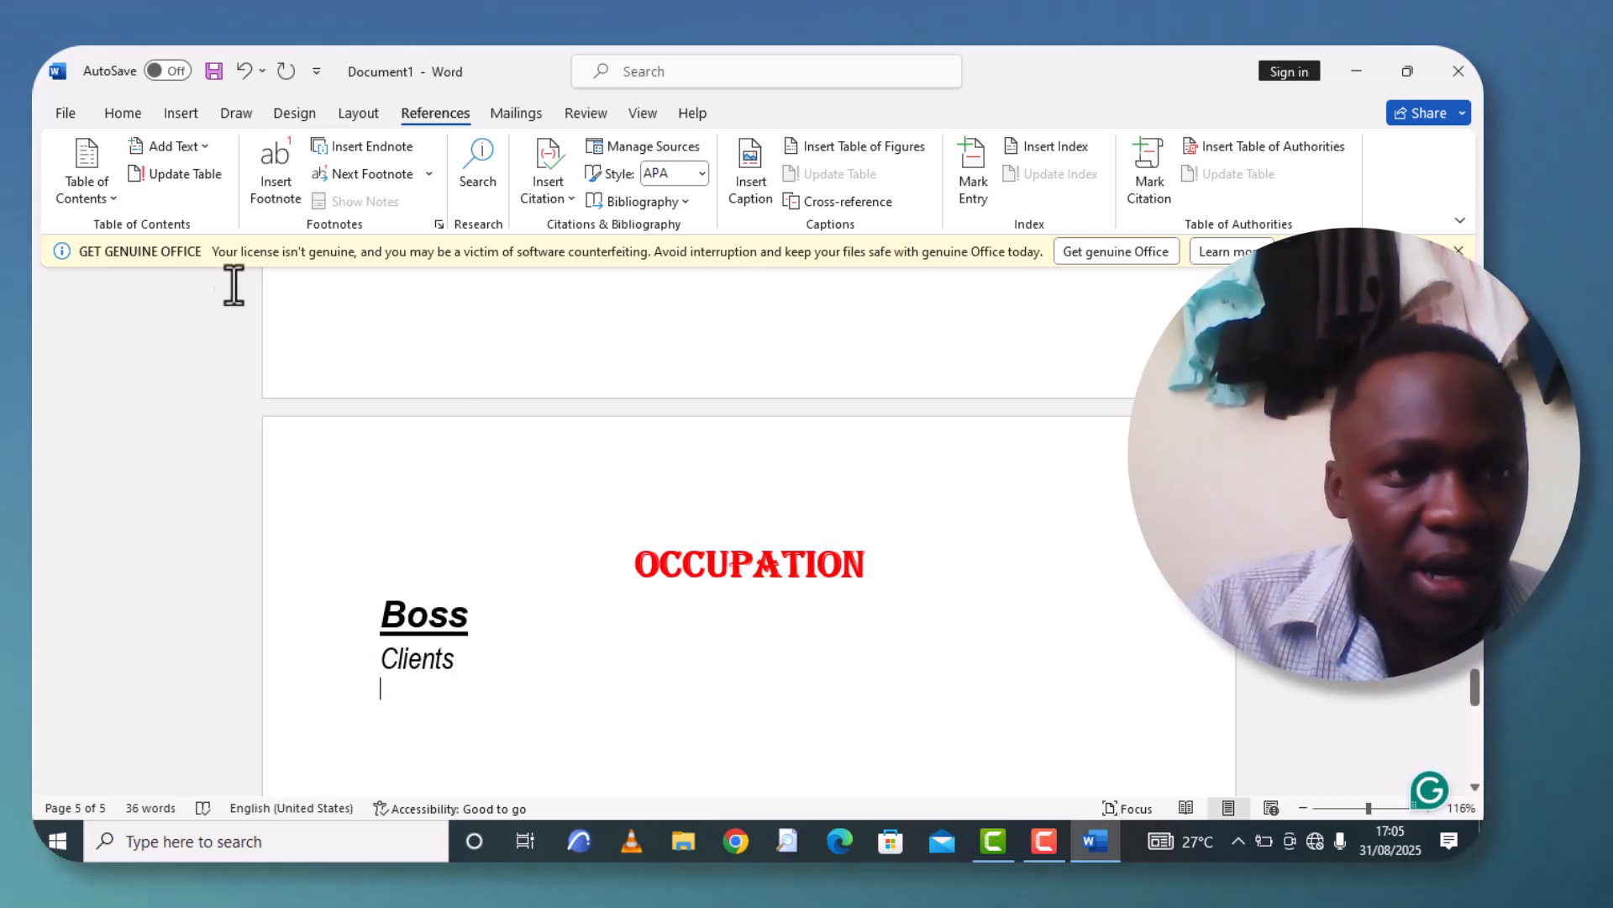
click(180, 118)
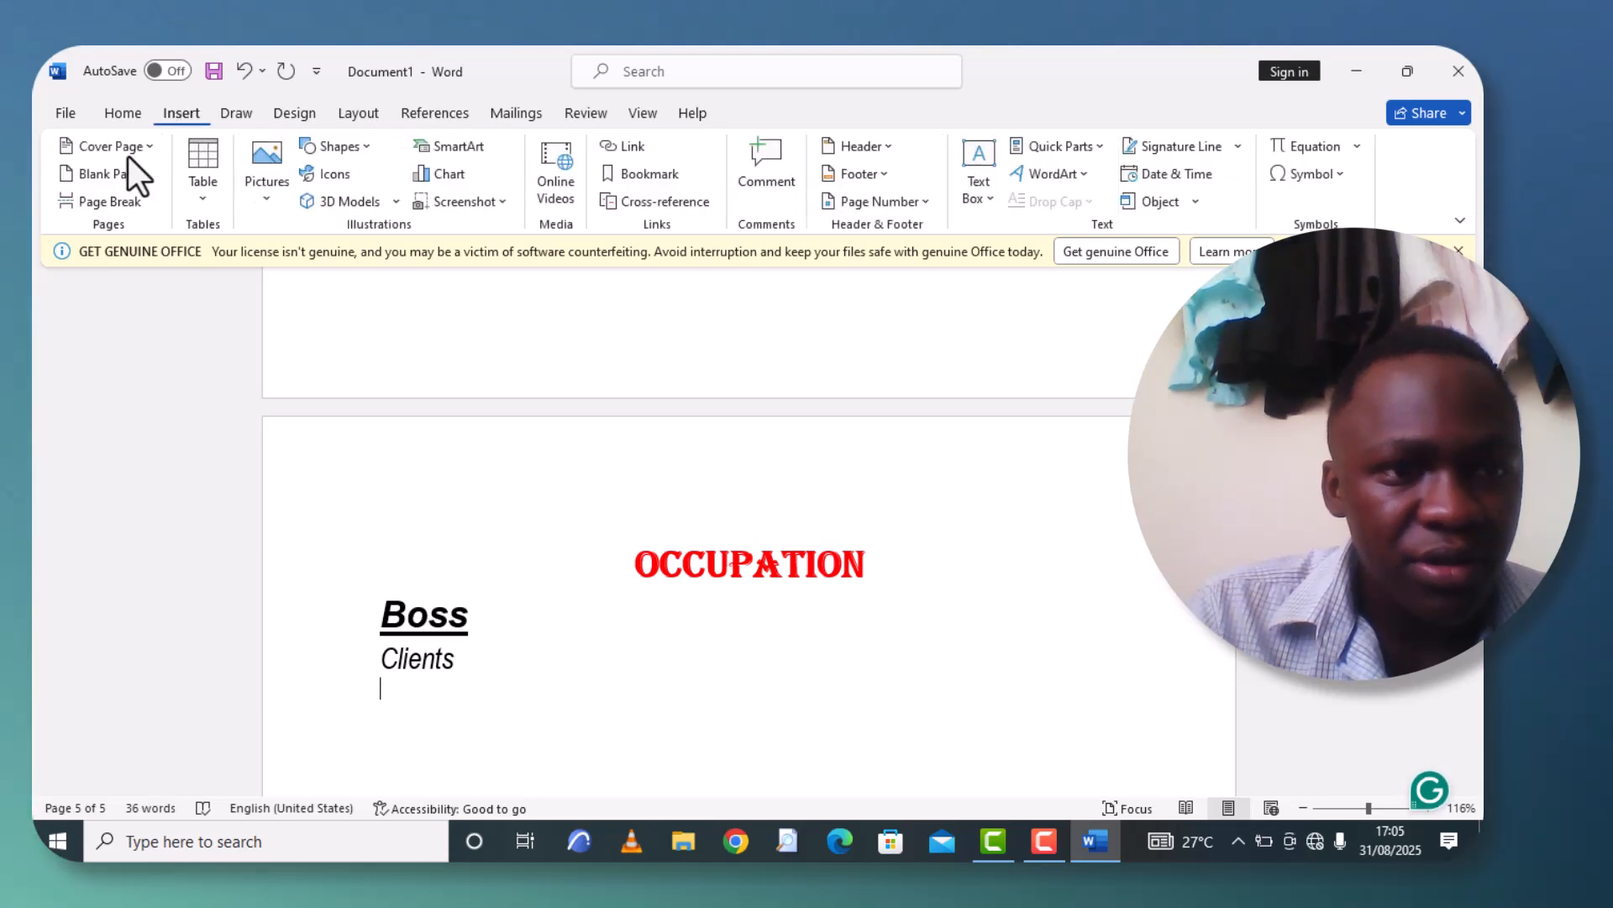
click(118, 200)
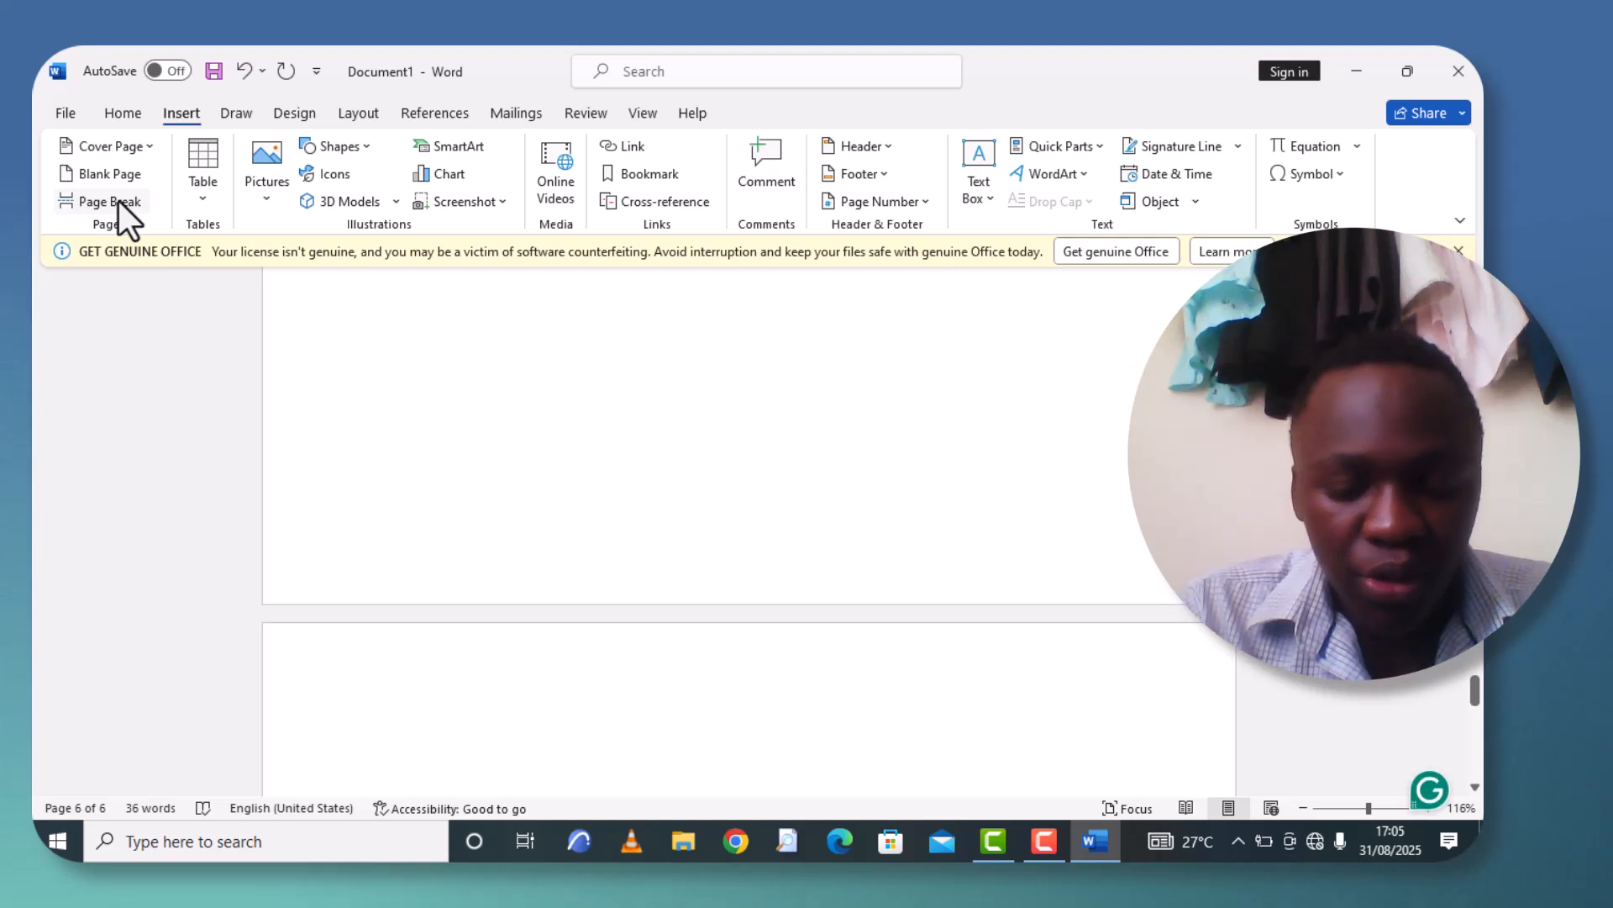
Enter "contacts" on the new last page and apply the customized Heading 1 style to it.
text(contac)
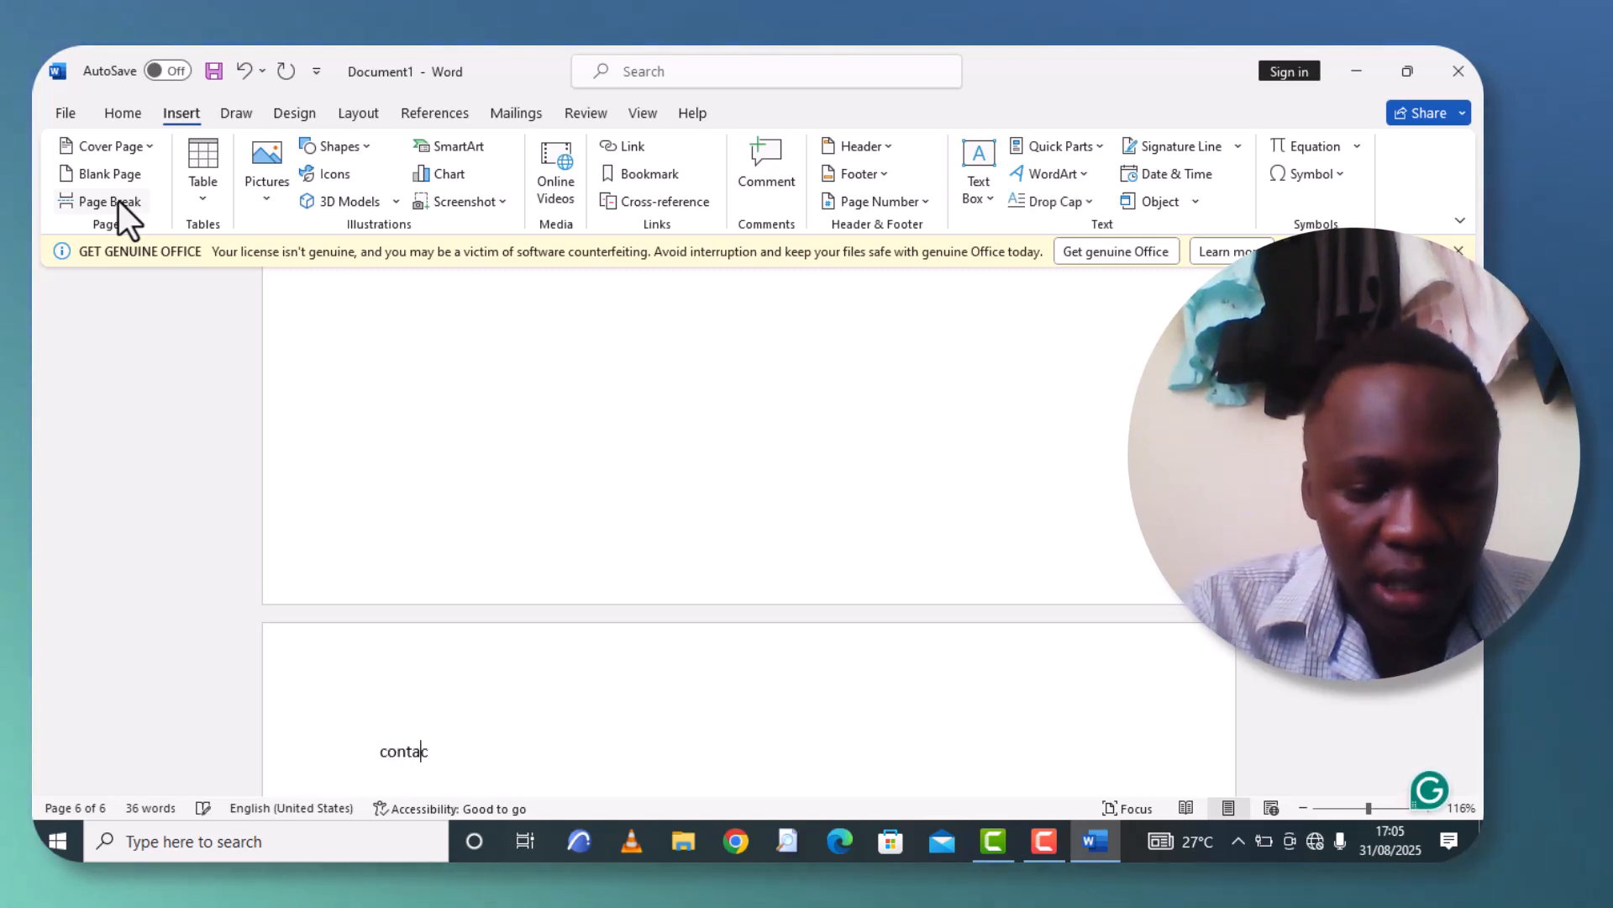
text(ts)
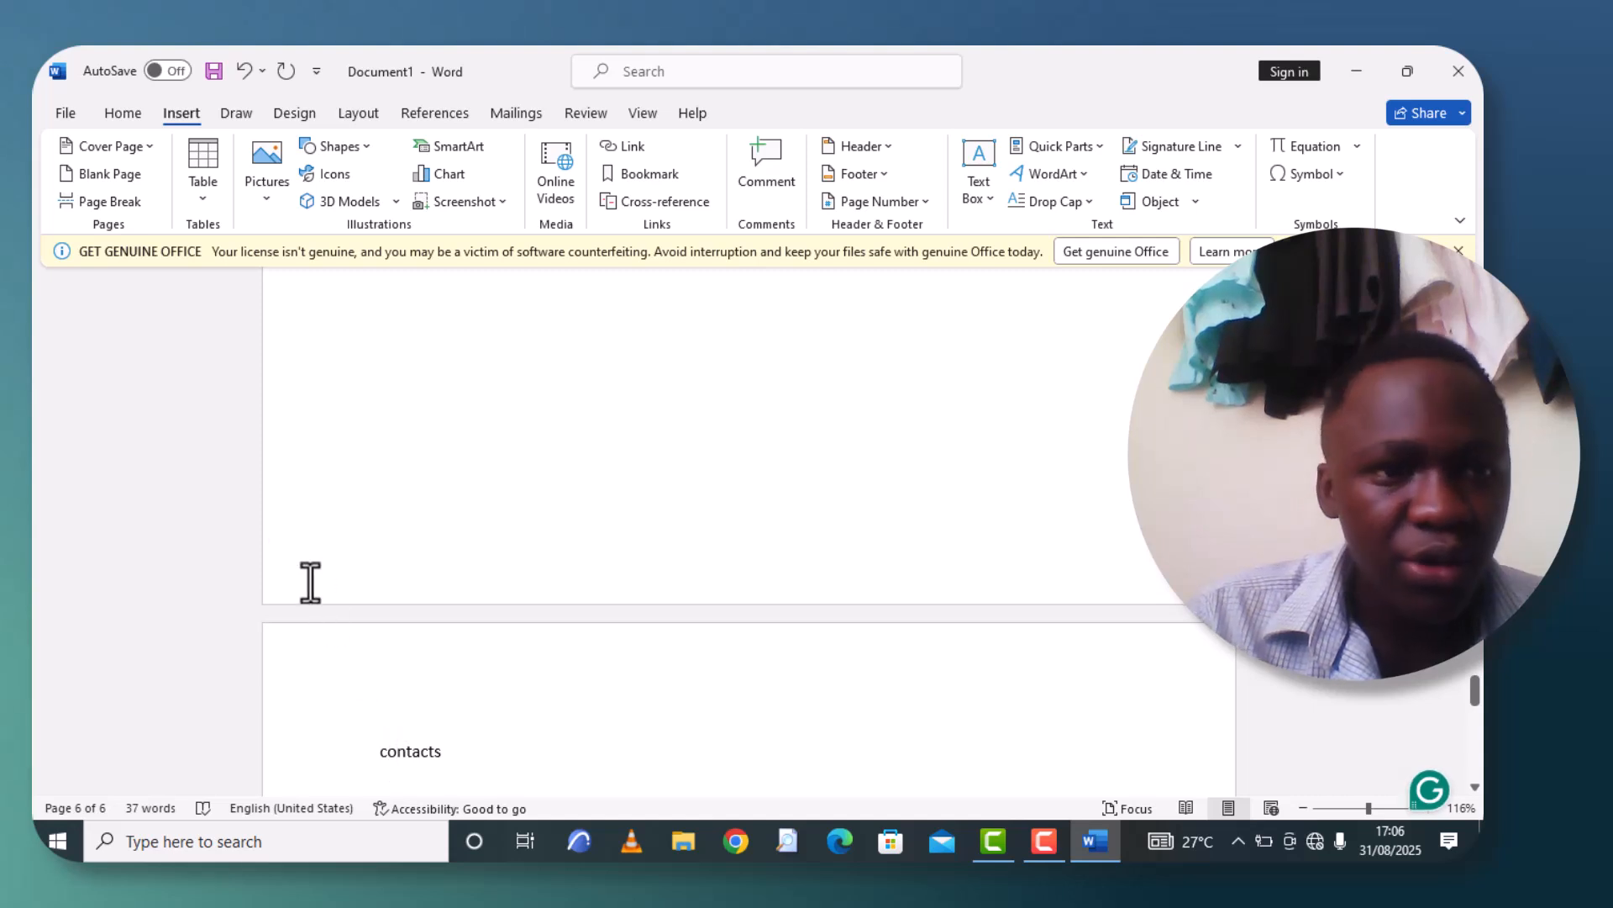
click(114, 116)
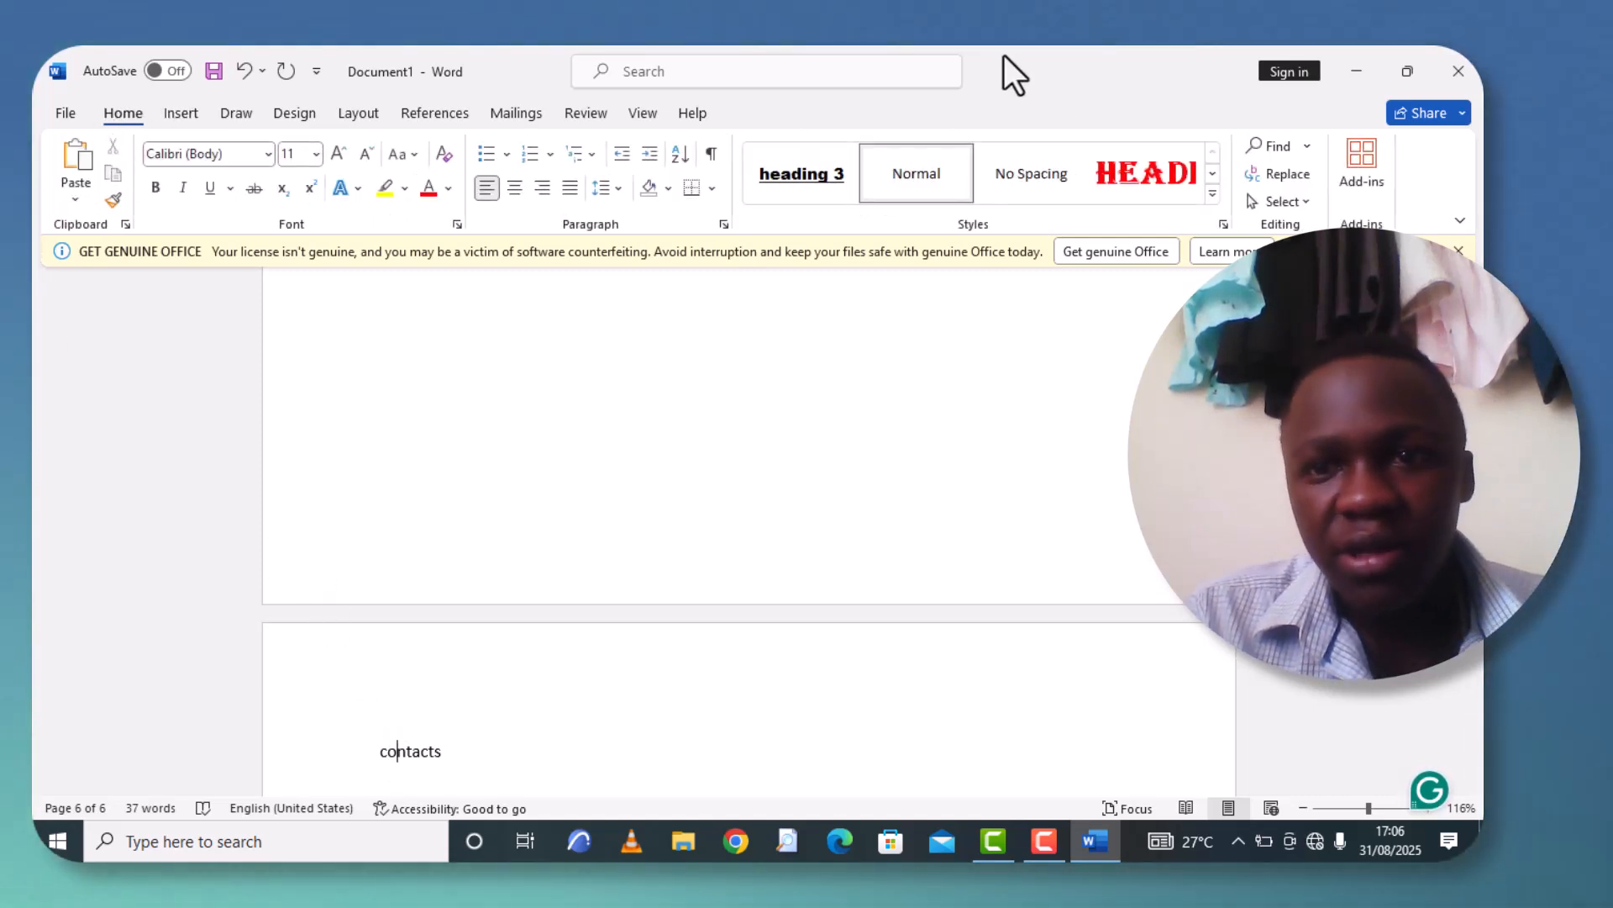
click(1139, 169)
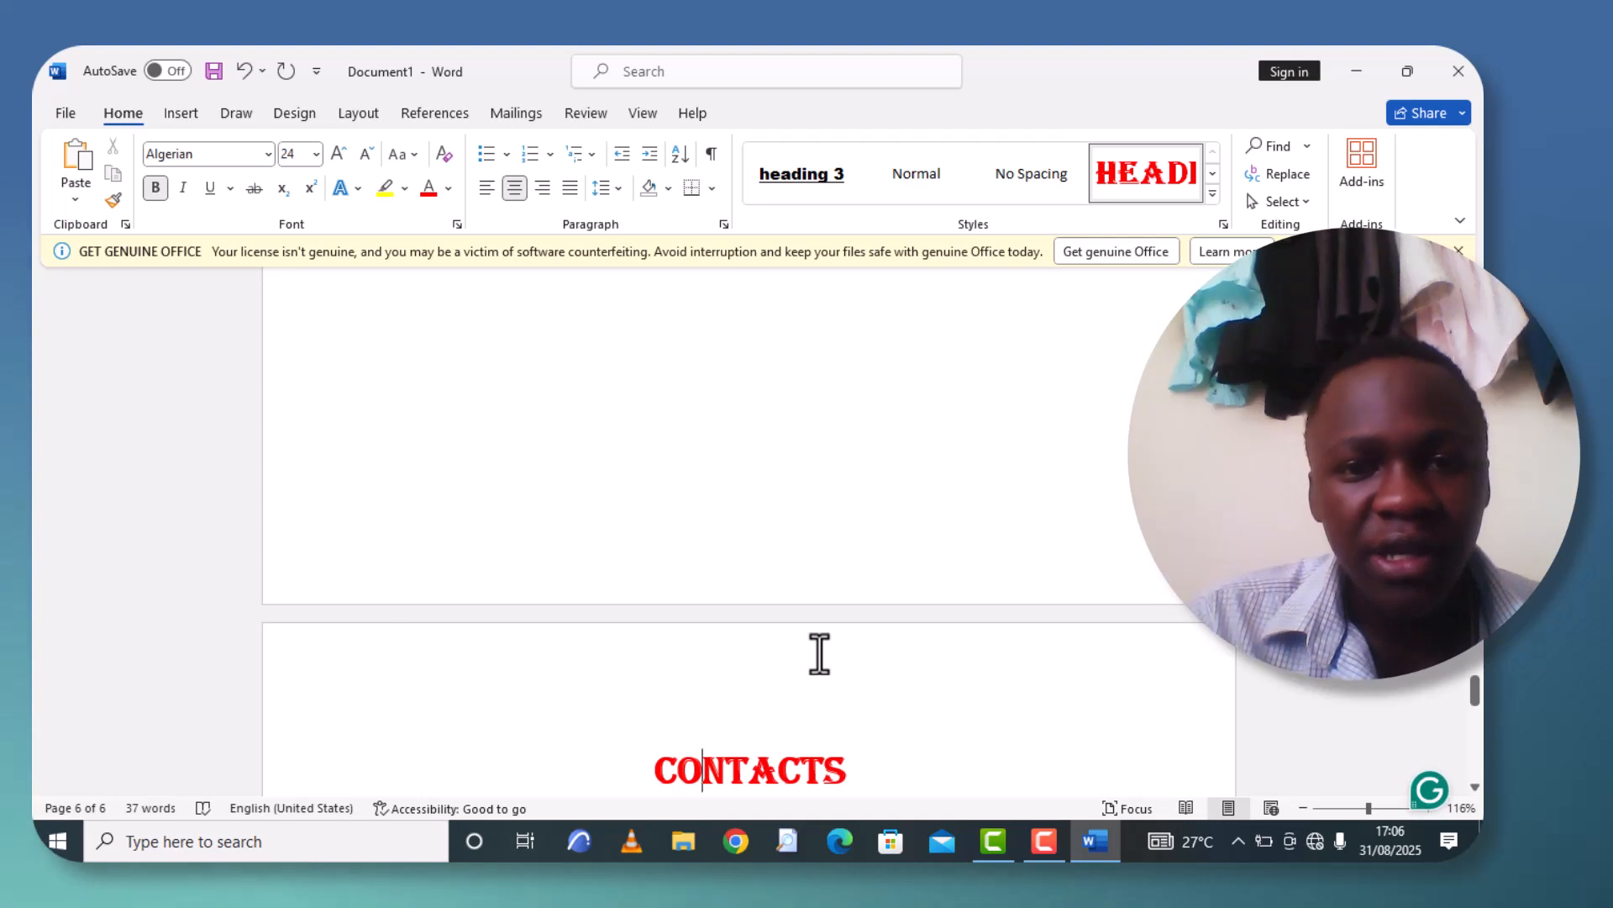
Update the entire table of contents on the first page and check its entries.
scroll(820, 654, up, 10)
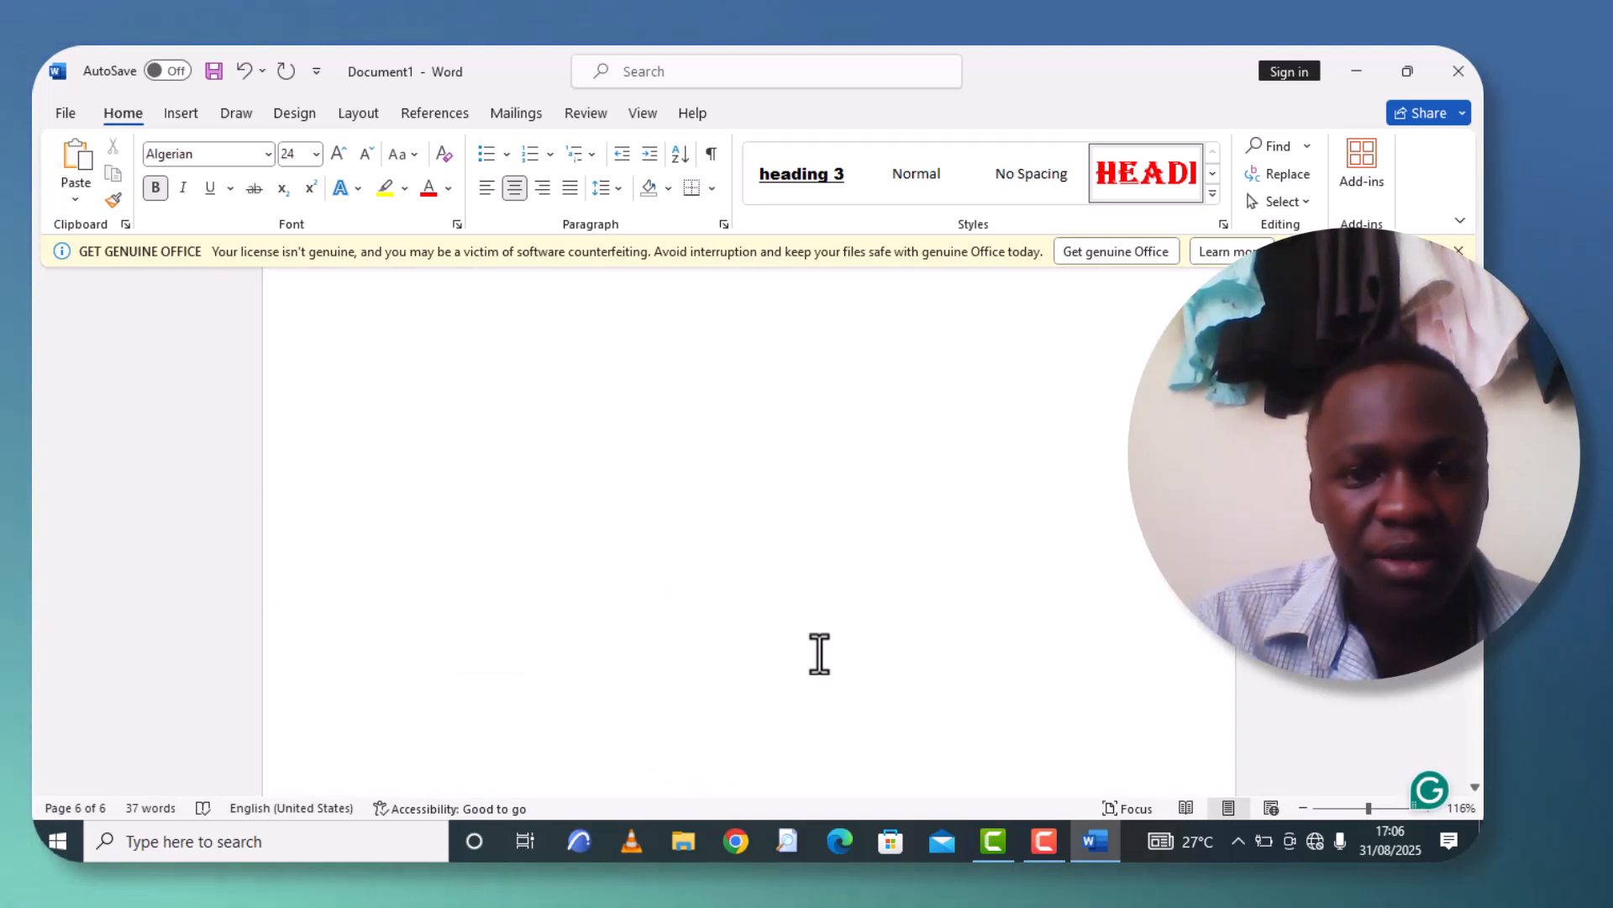
scroll(819, 654, up, 5)
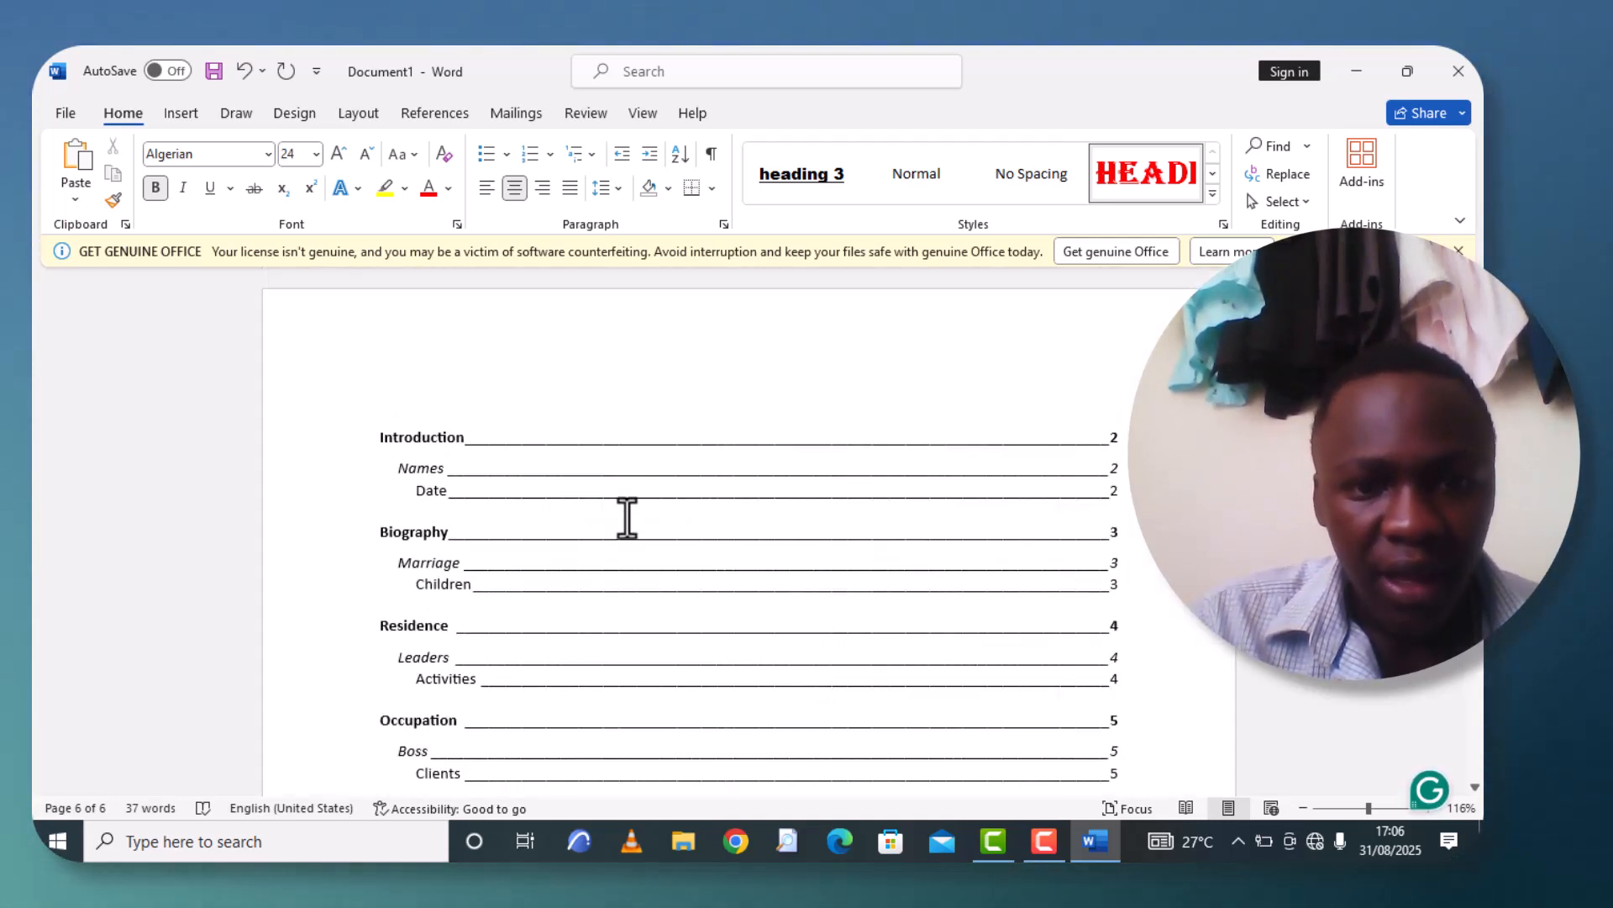
click(628, 471)
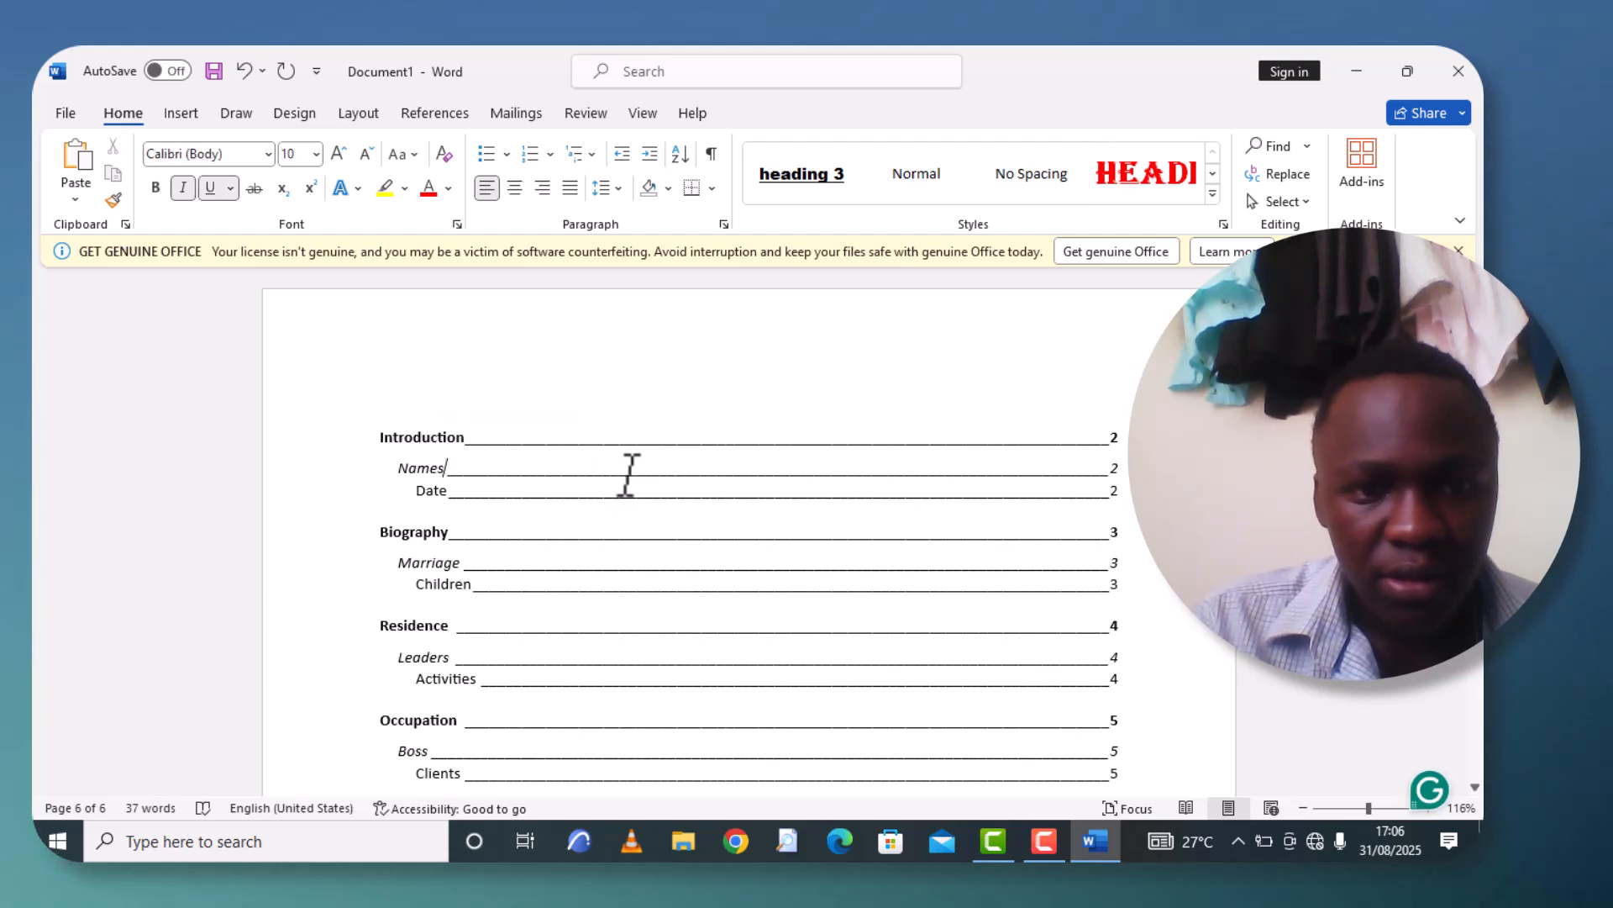
click(469, 443)
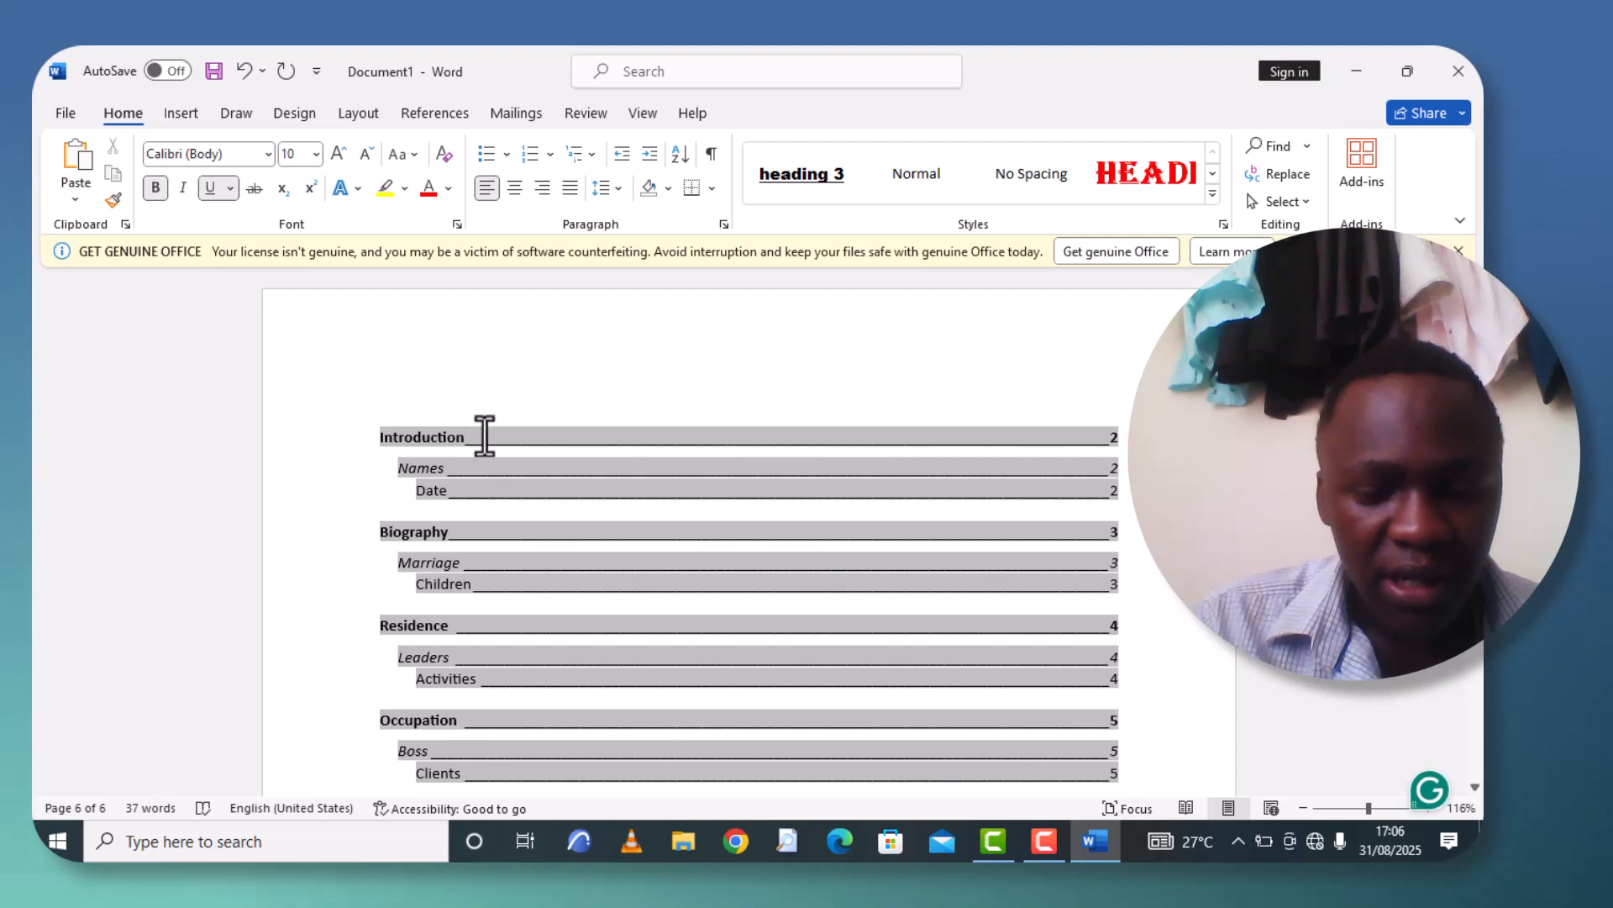
right_click(485, 435)
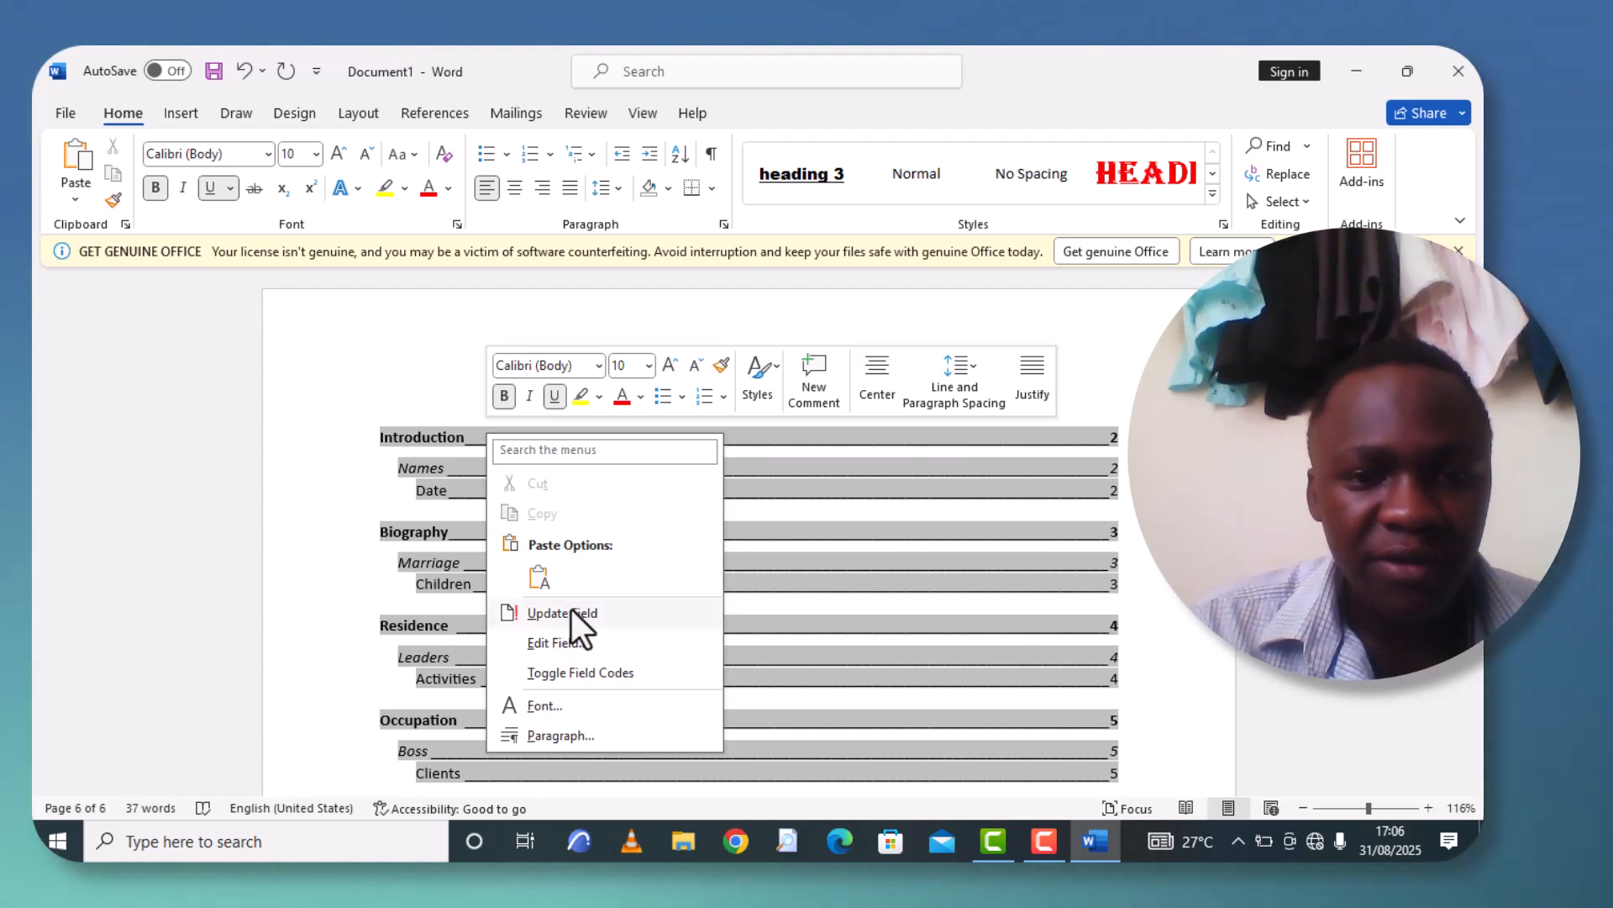
click(571, 613)
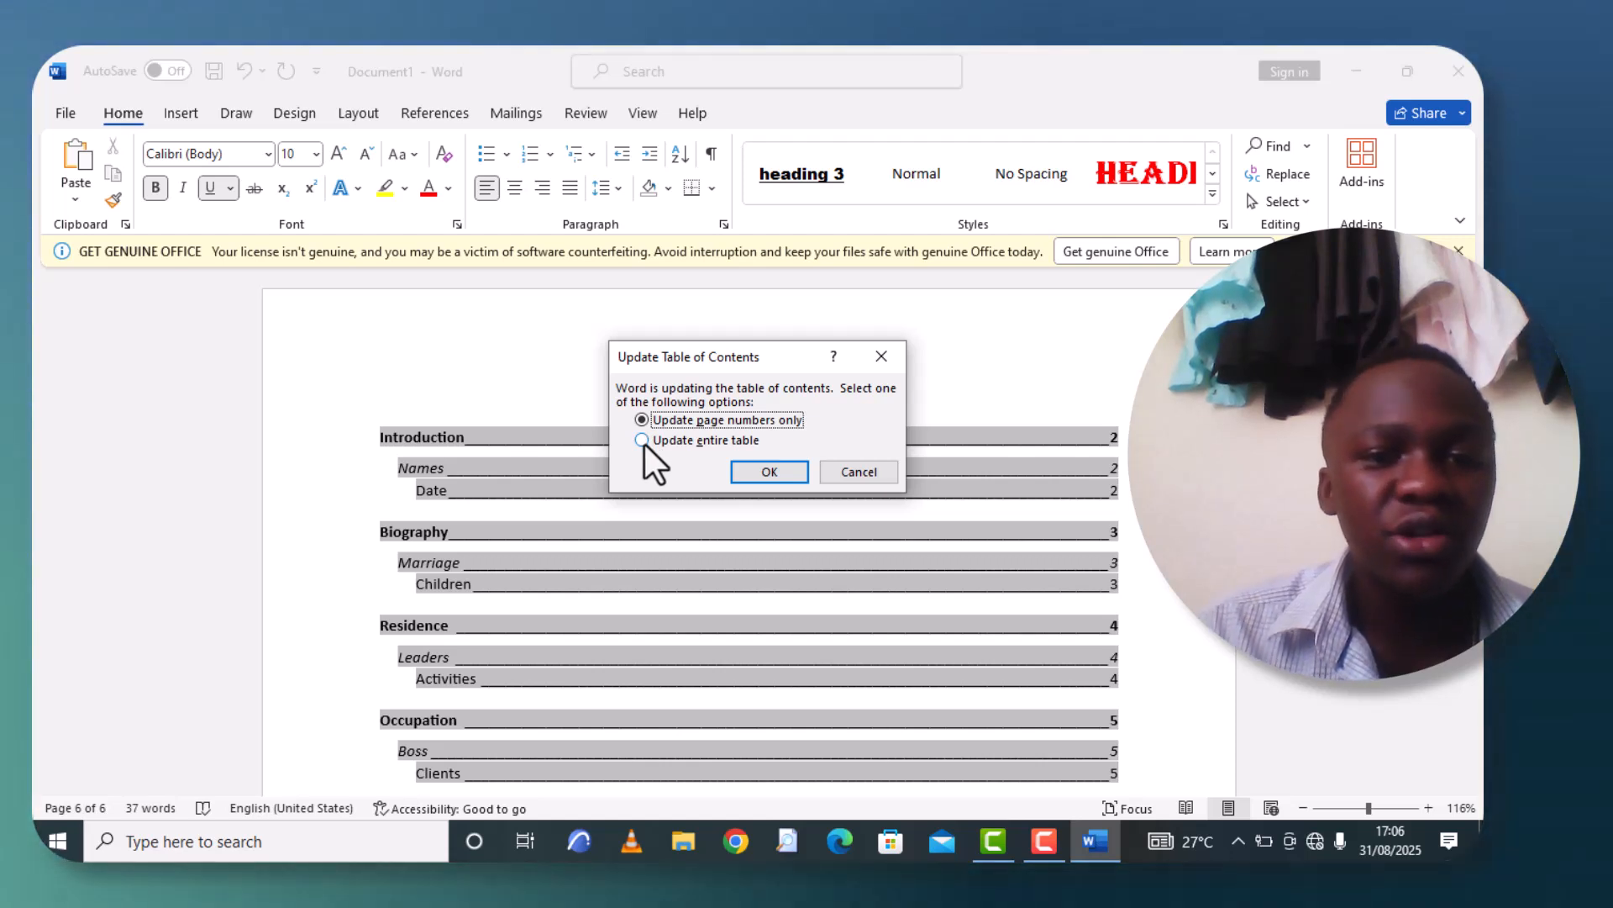
click(640, 440)
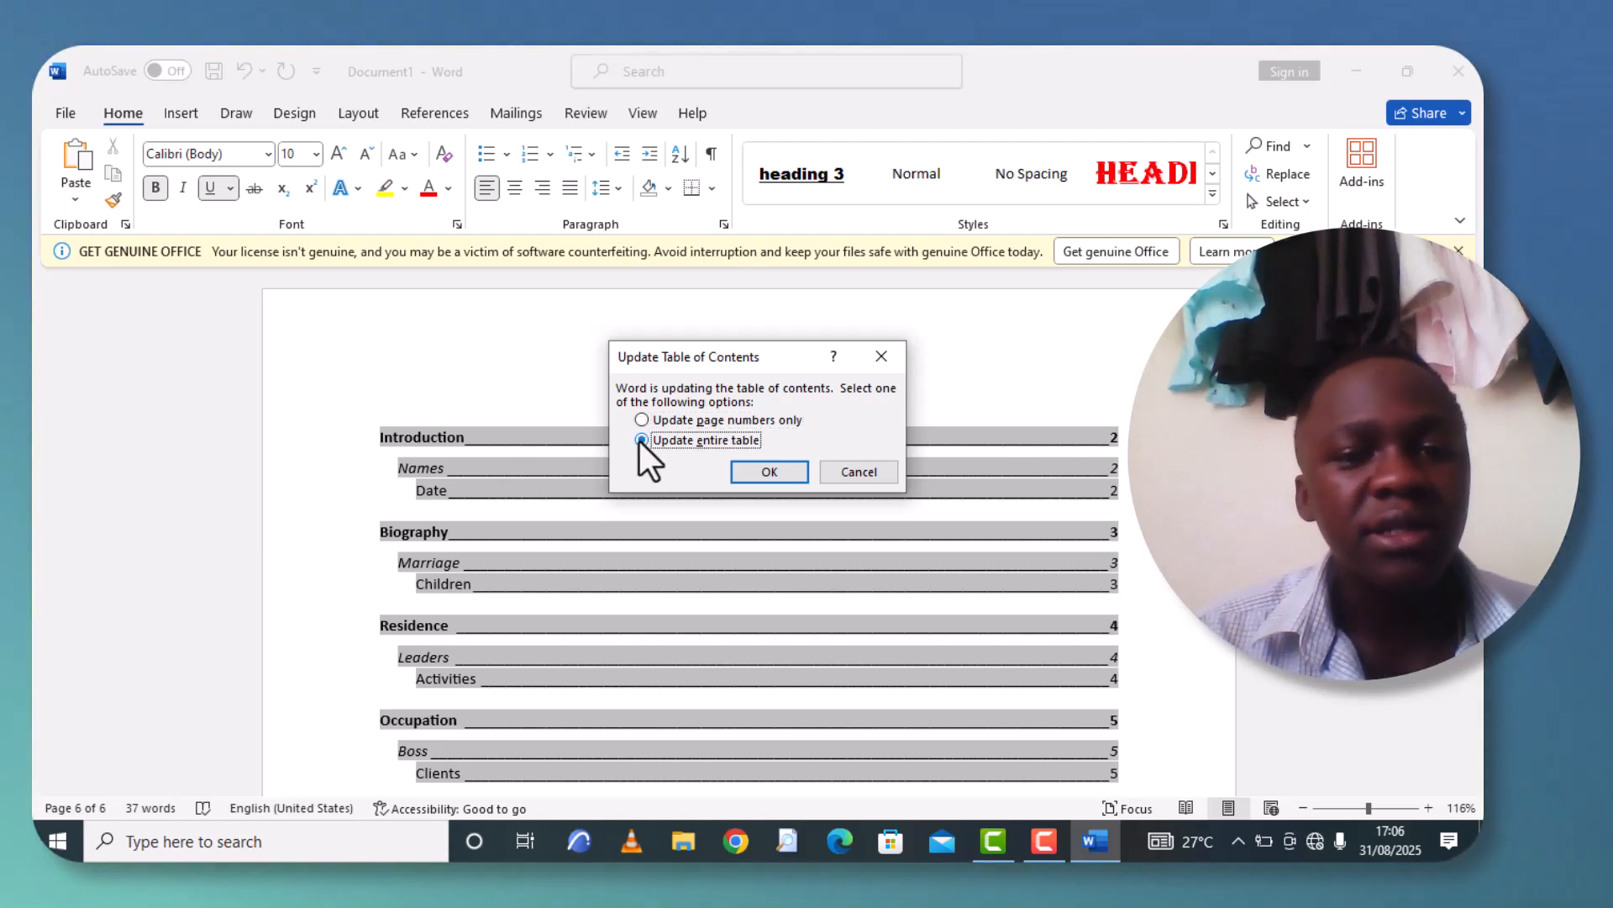
click(769, 471)
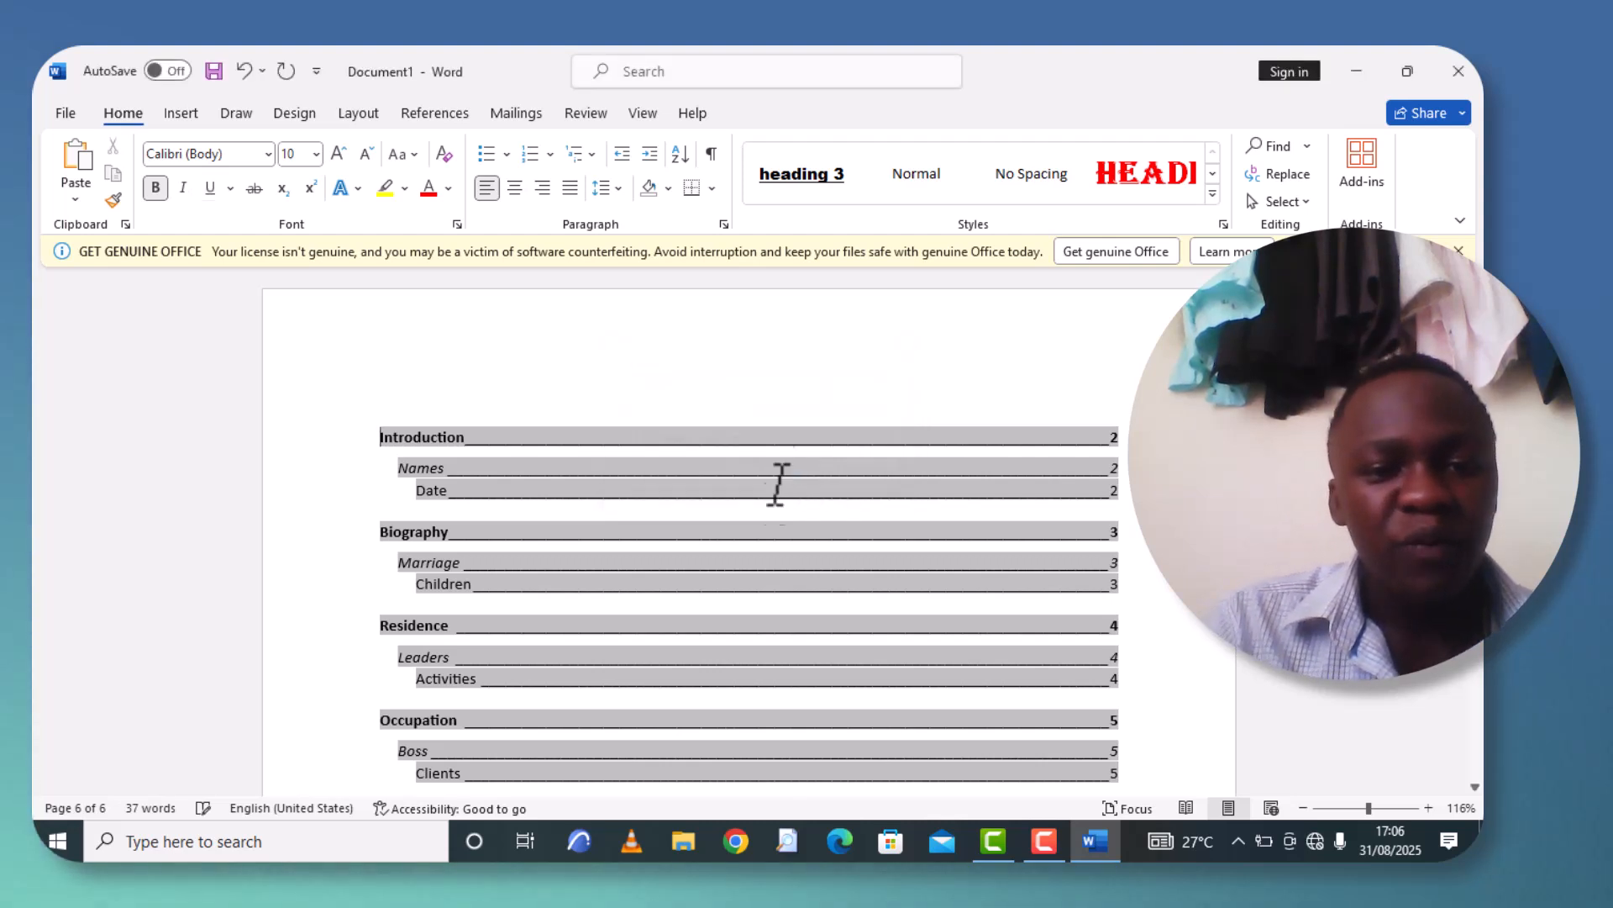
scroll(773, 508, down, 3)
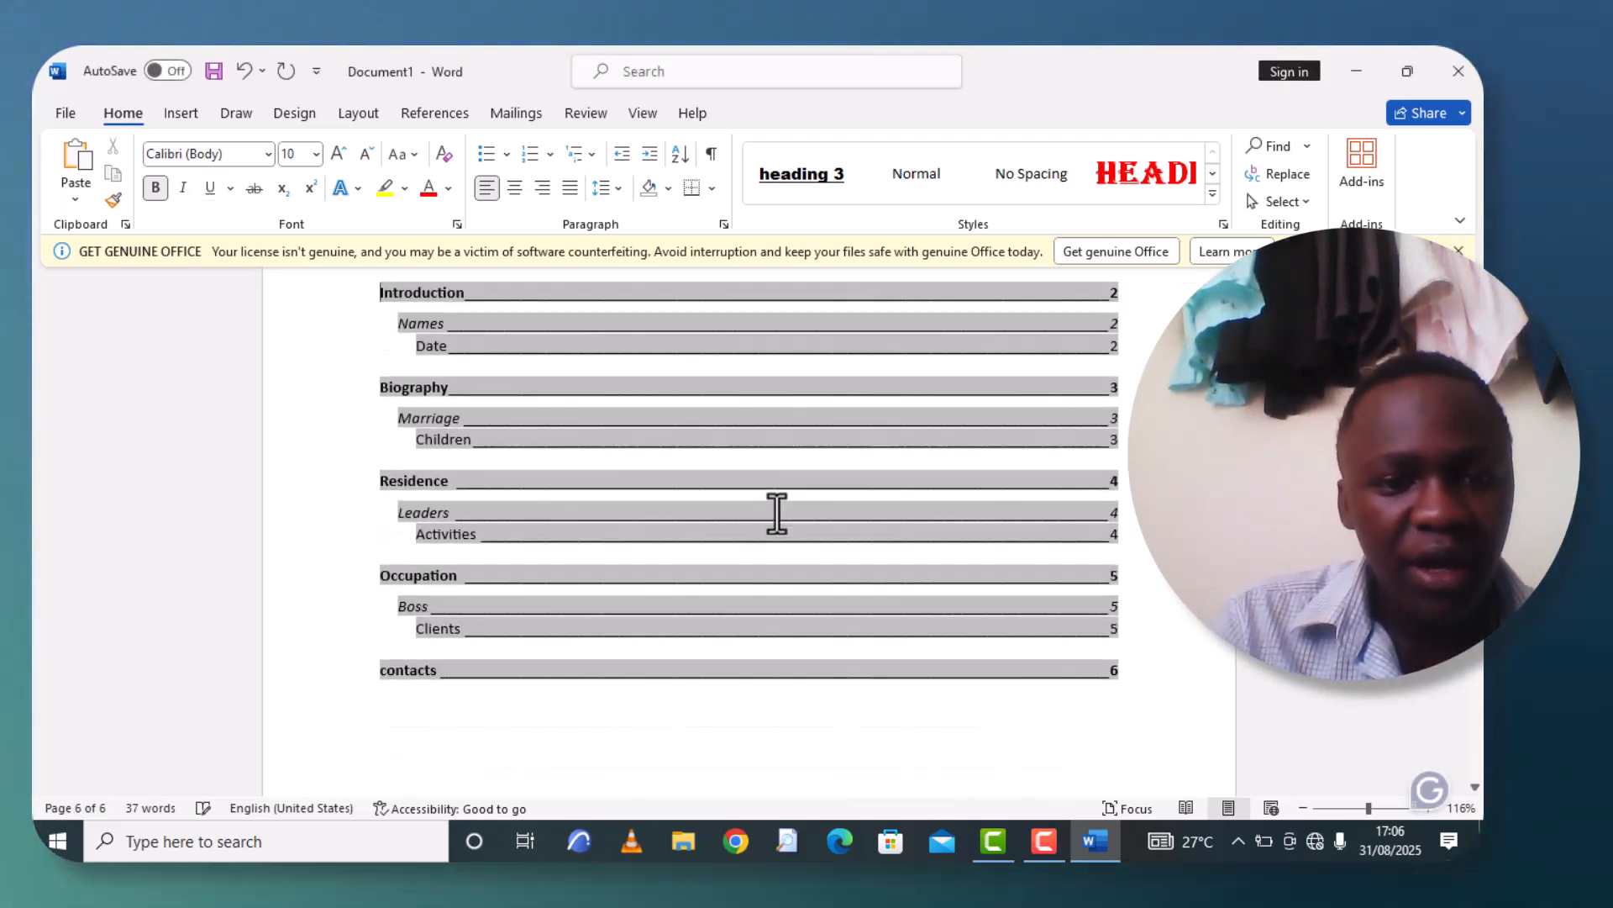
scroll(777, 513, down, 2)
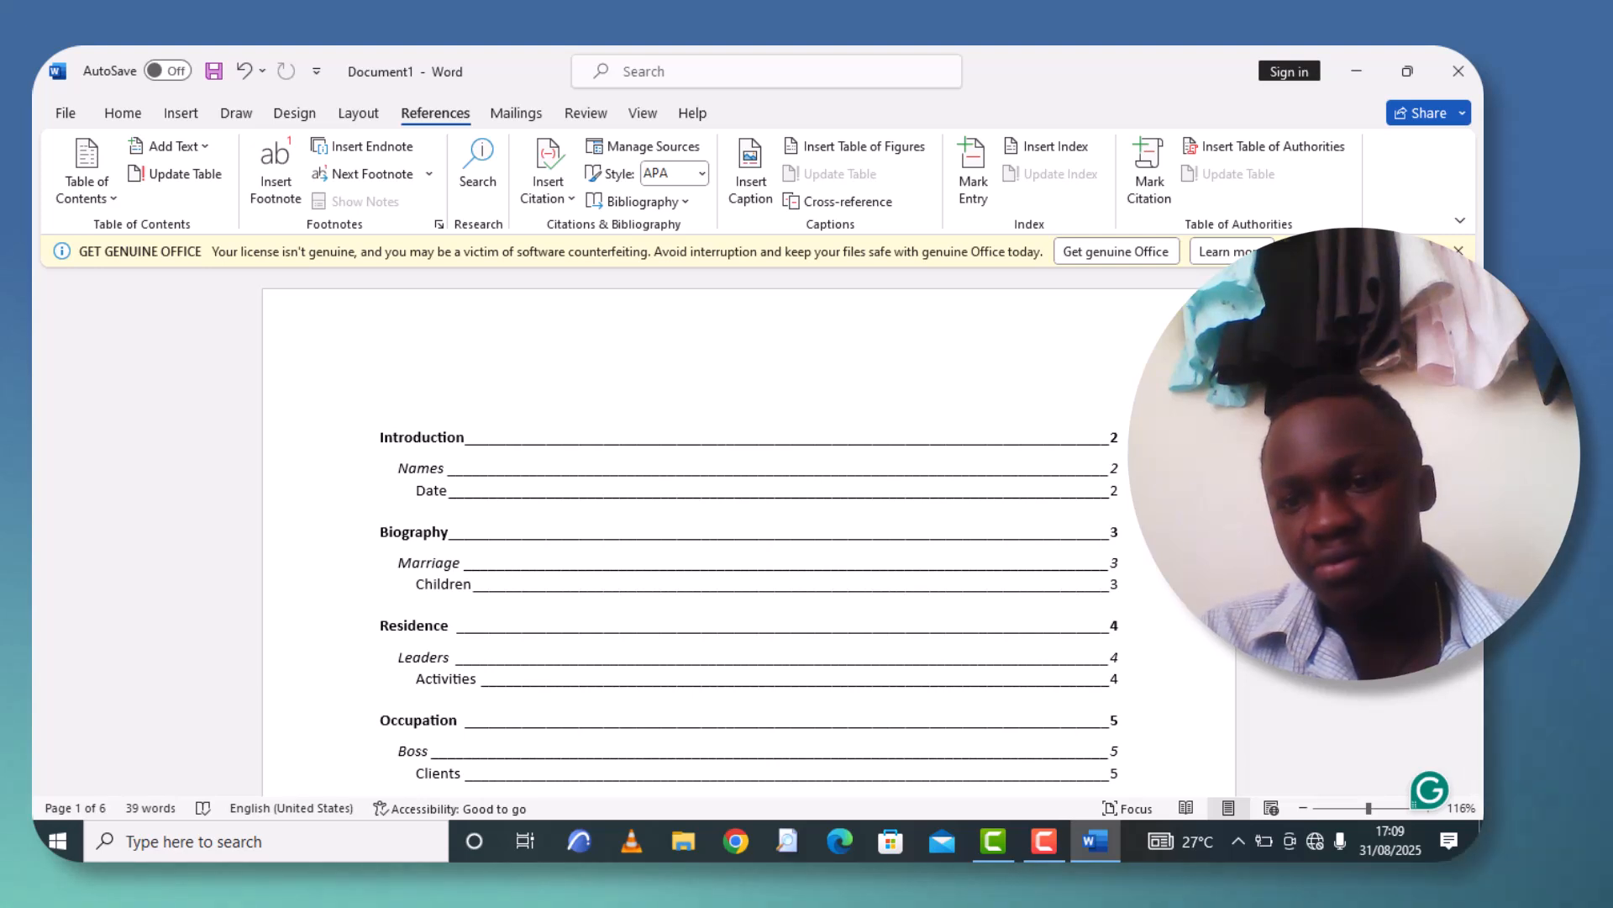
key(F10)
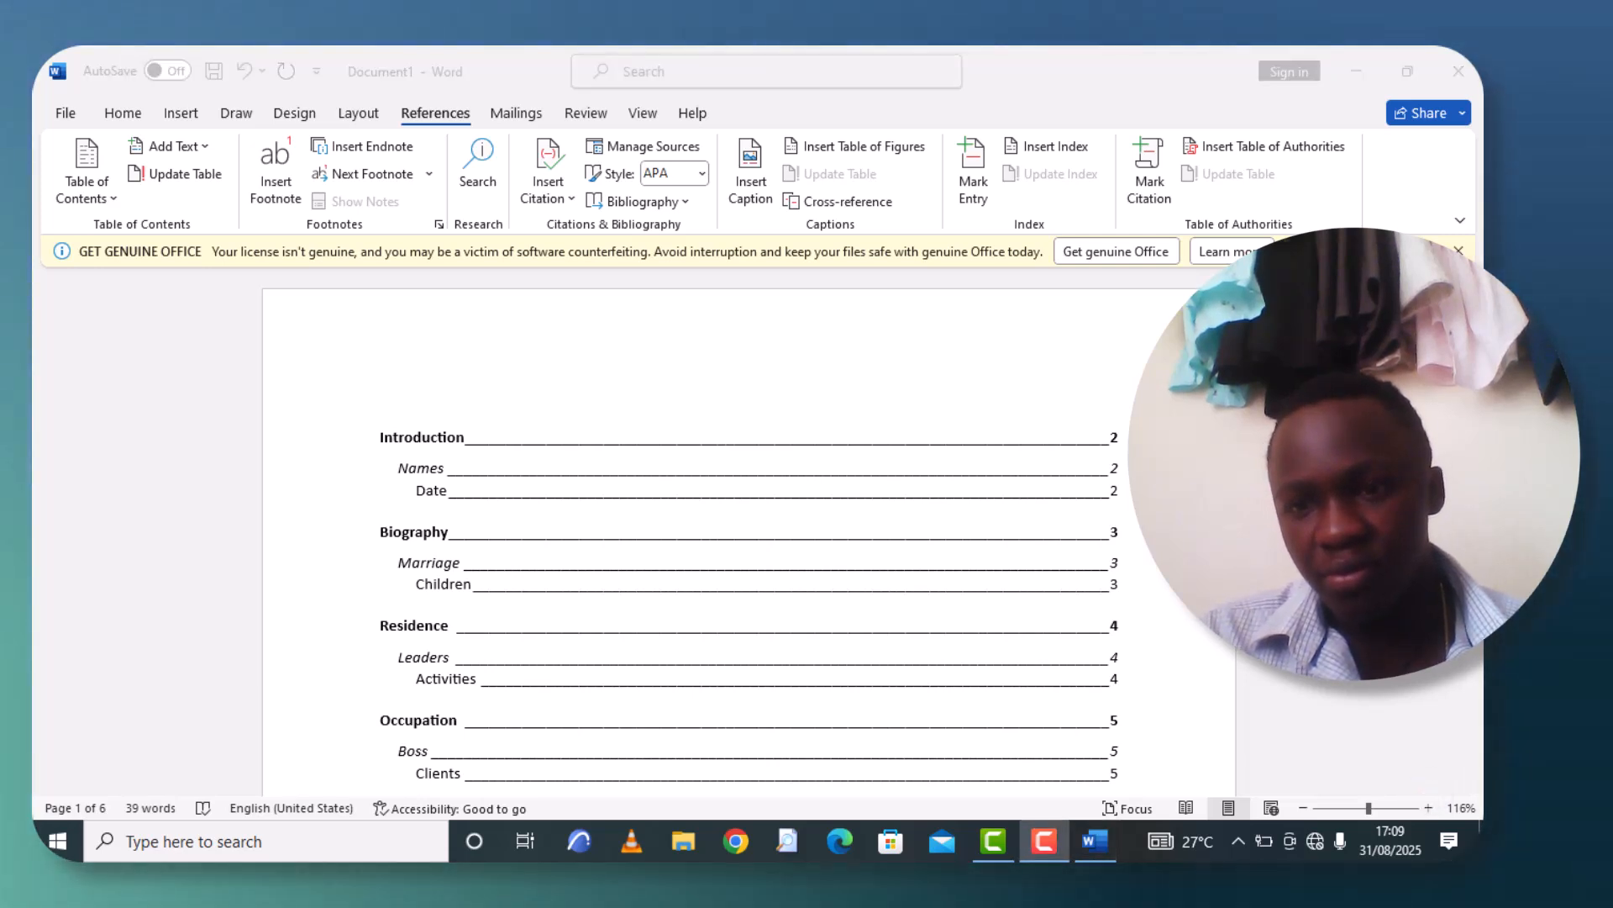